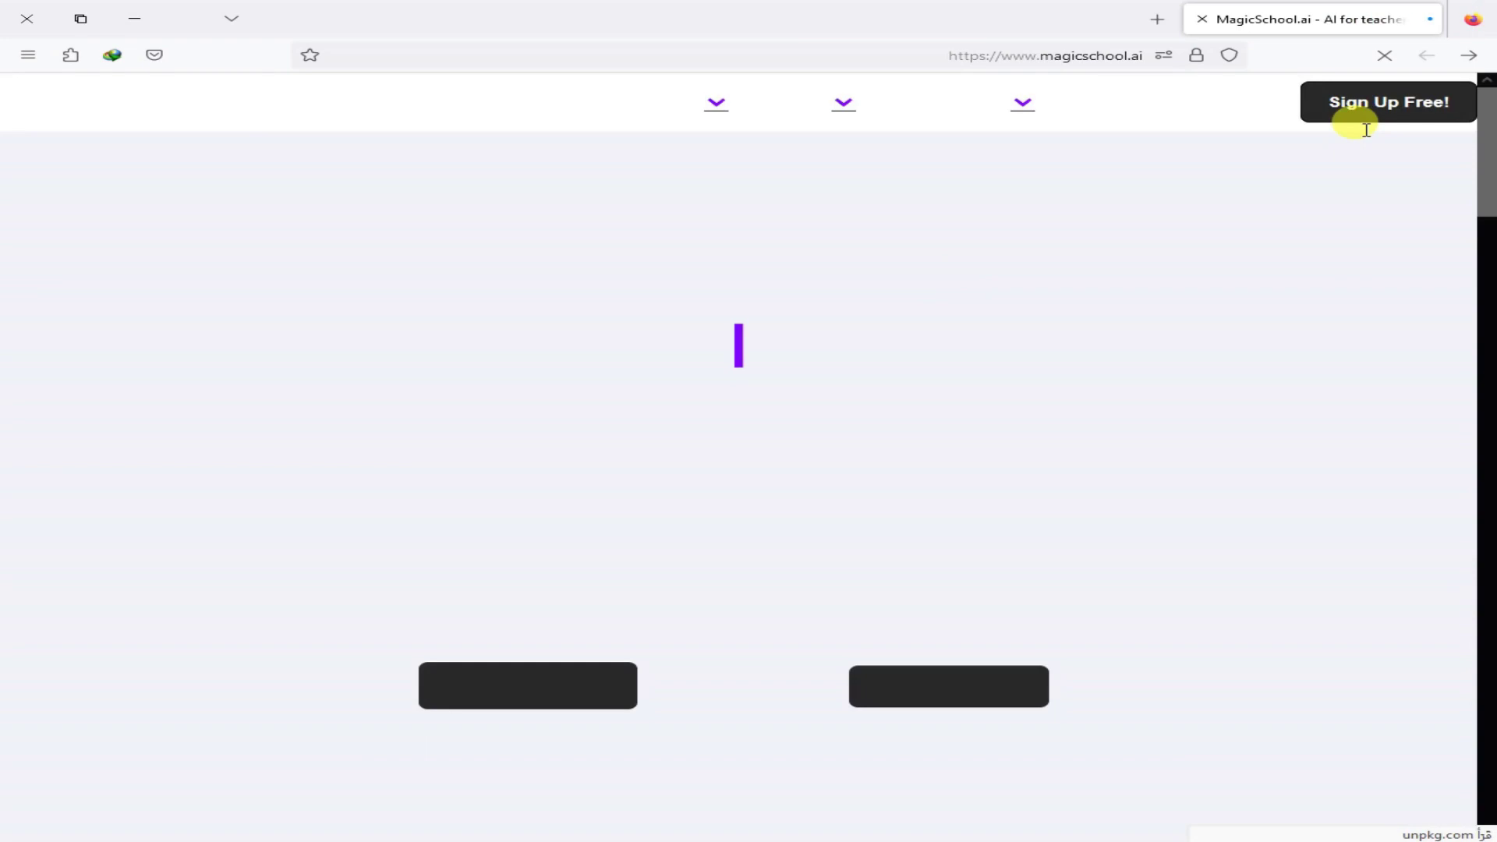
- Open the free sign-up form and register through an existing third-party account instead of an e-mail and password
click(1377, 126)
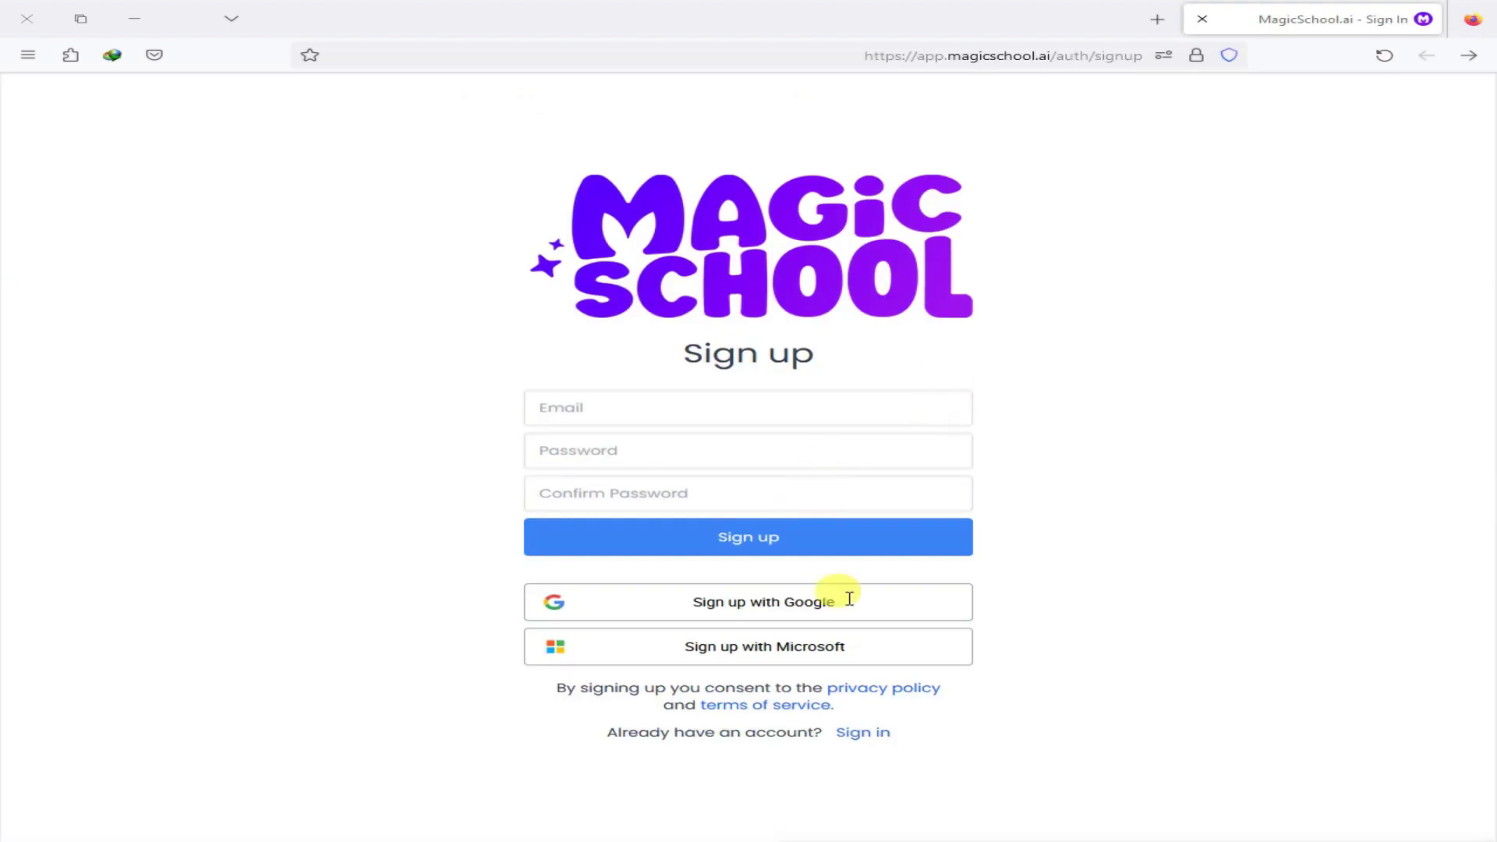
click(702, 613)
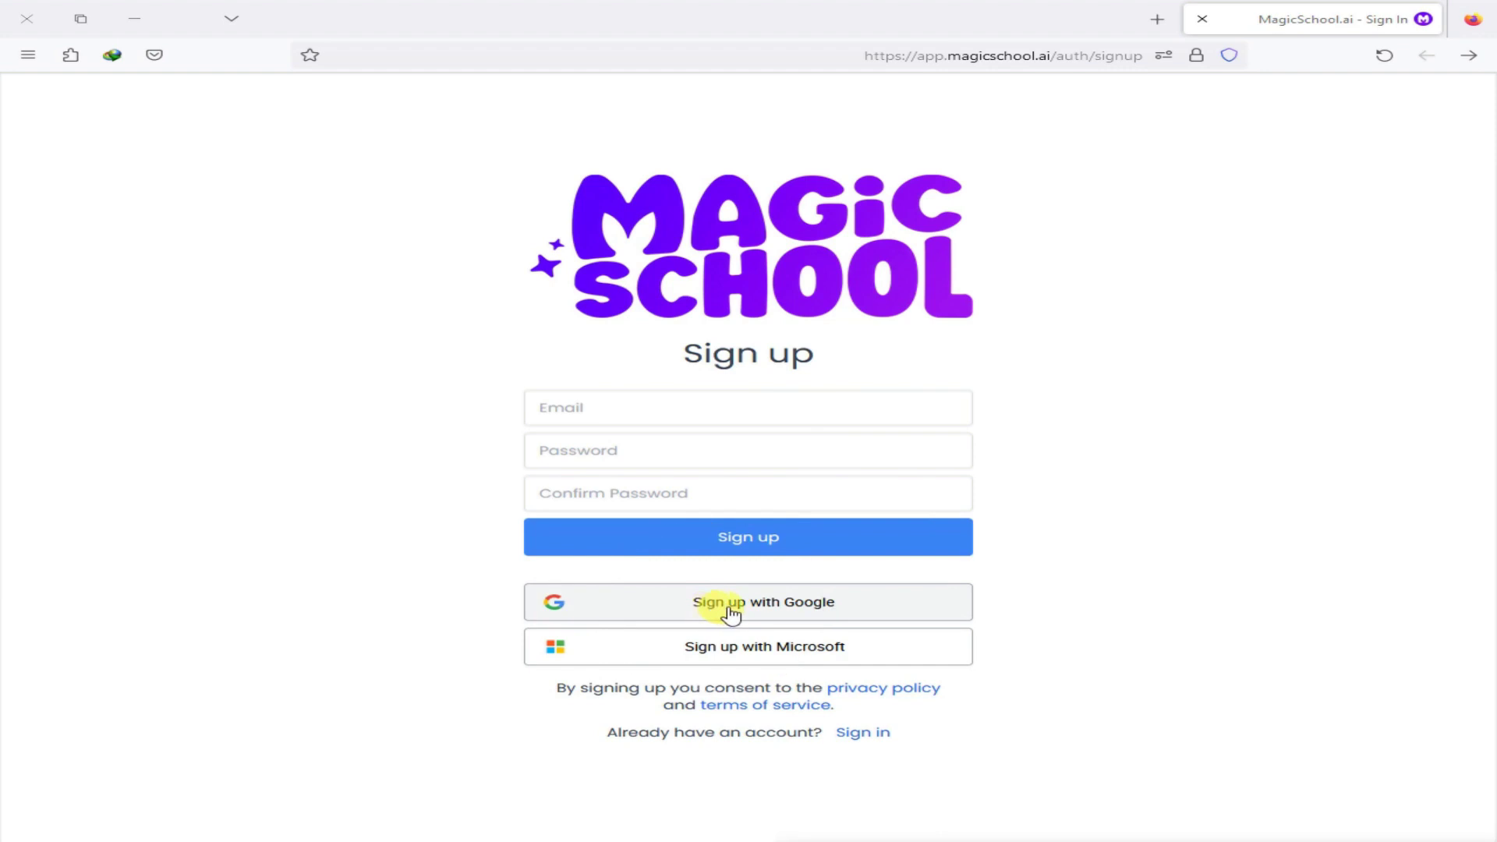
click(737, 653)
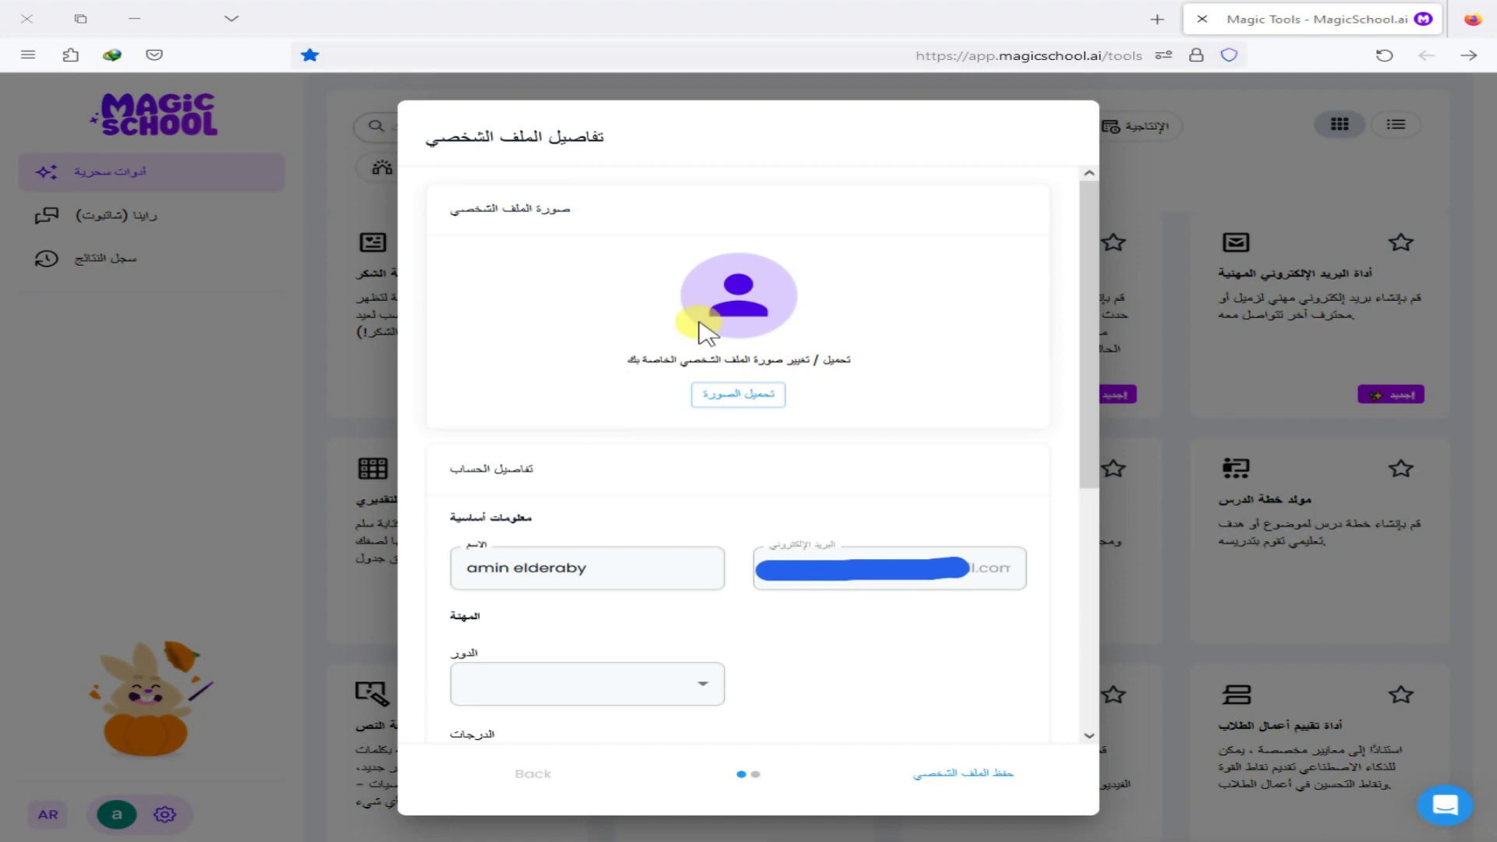
click(756, 396)
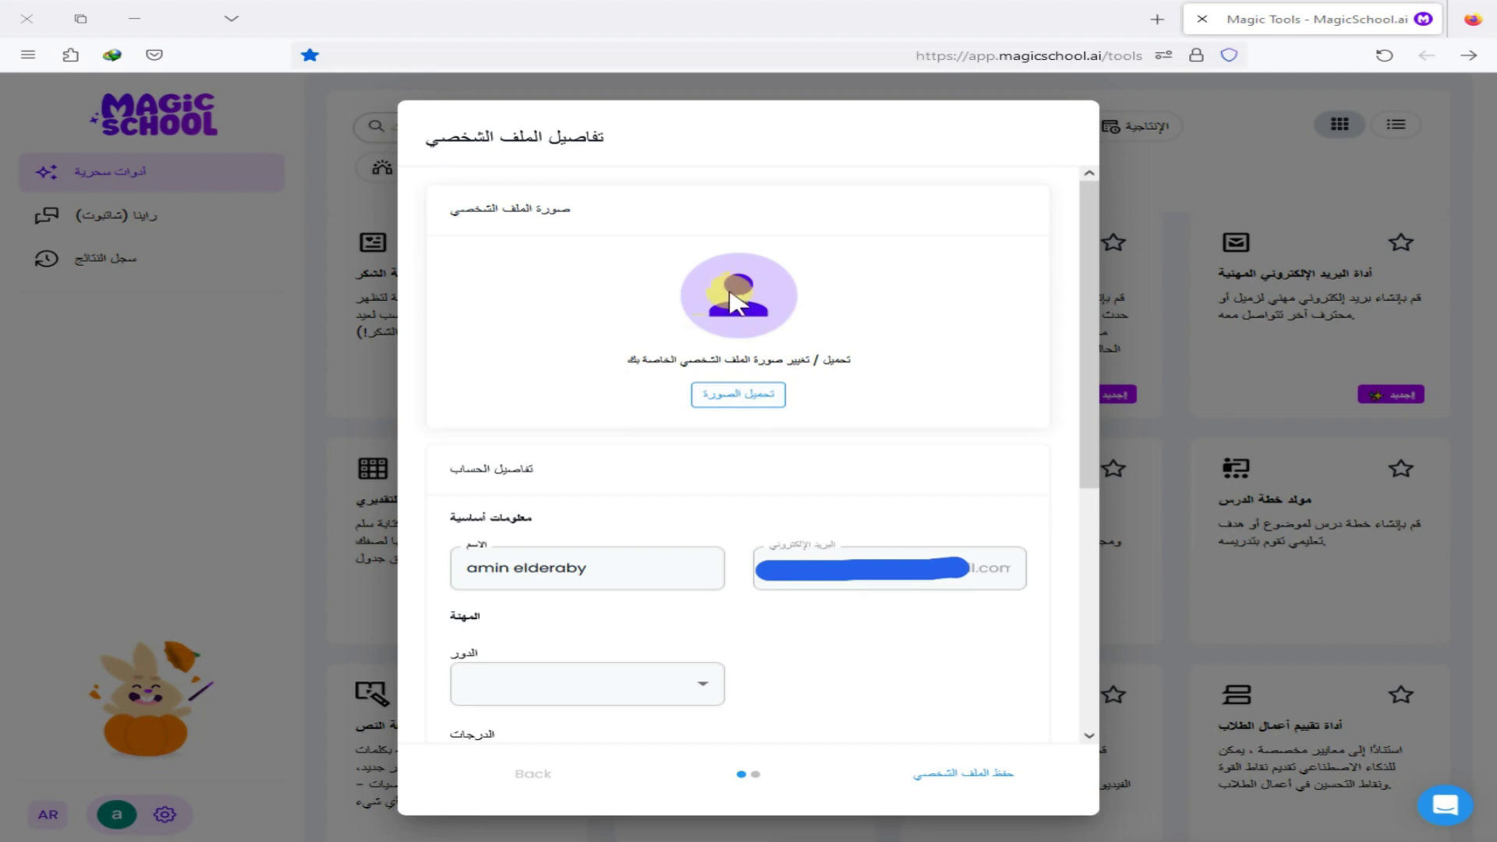
click(546, 569)
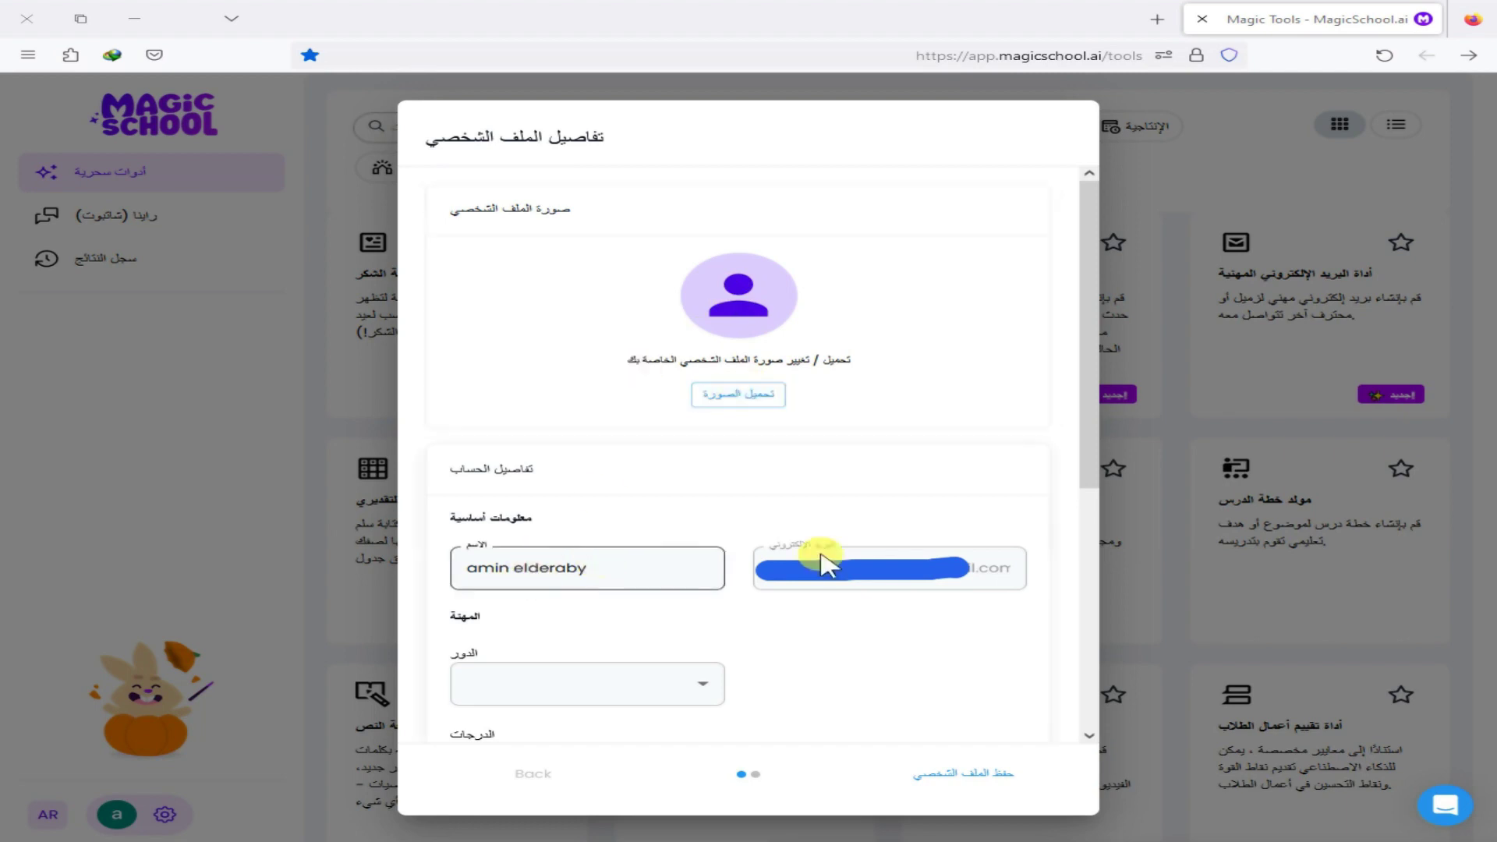
click(722, 628)
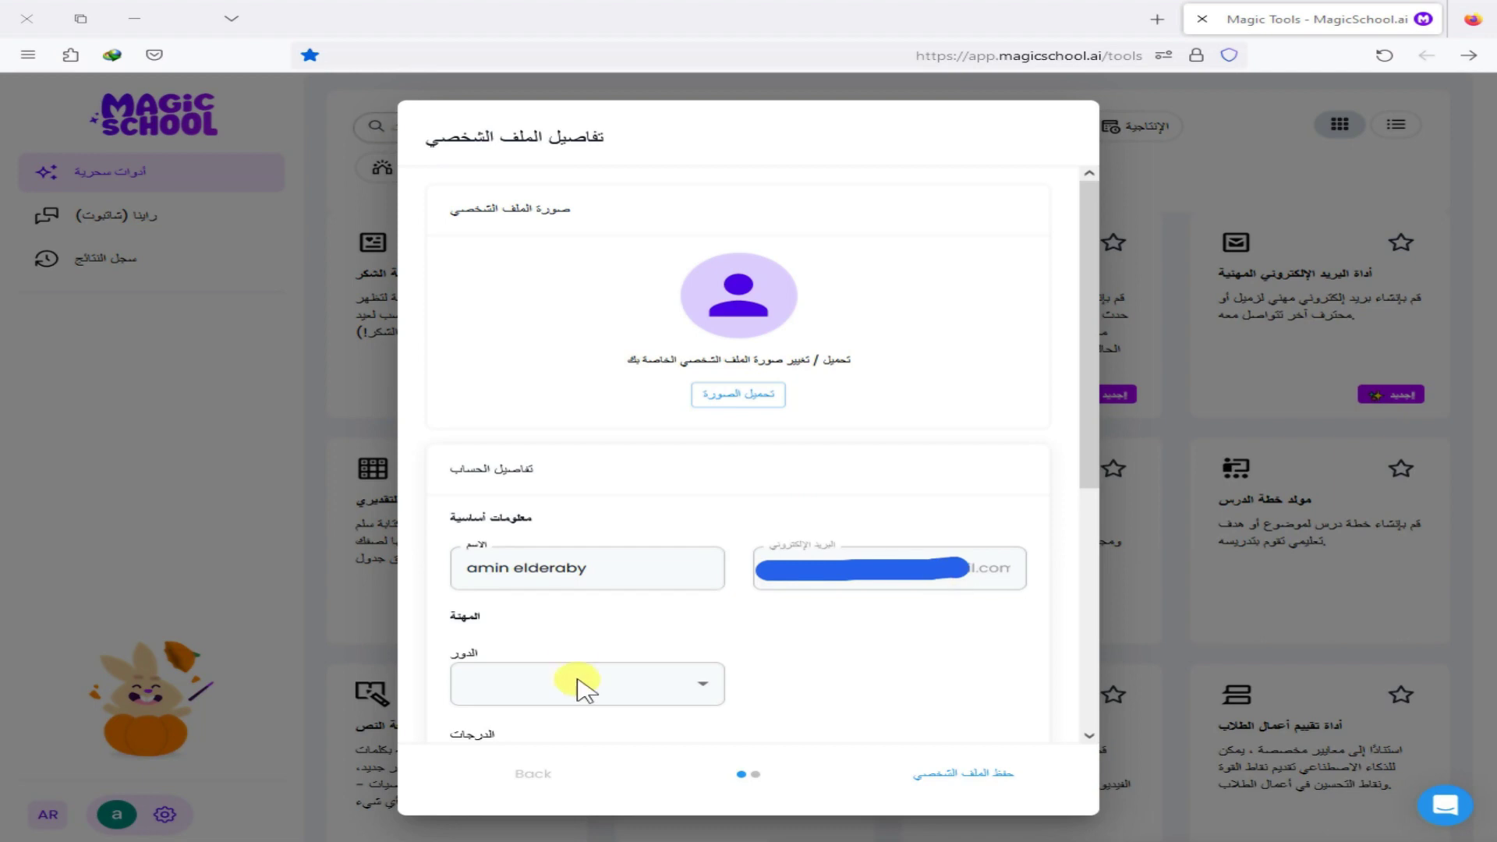
- Set the role in the profile details to معلم (teacher)
click(692, 689)
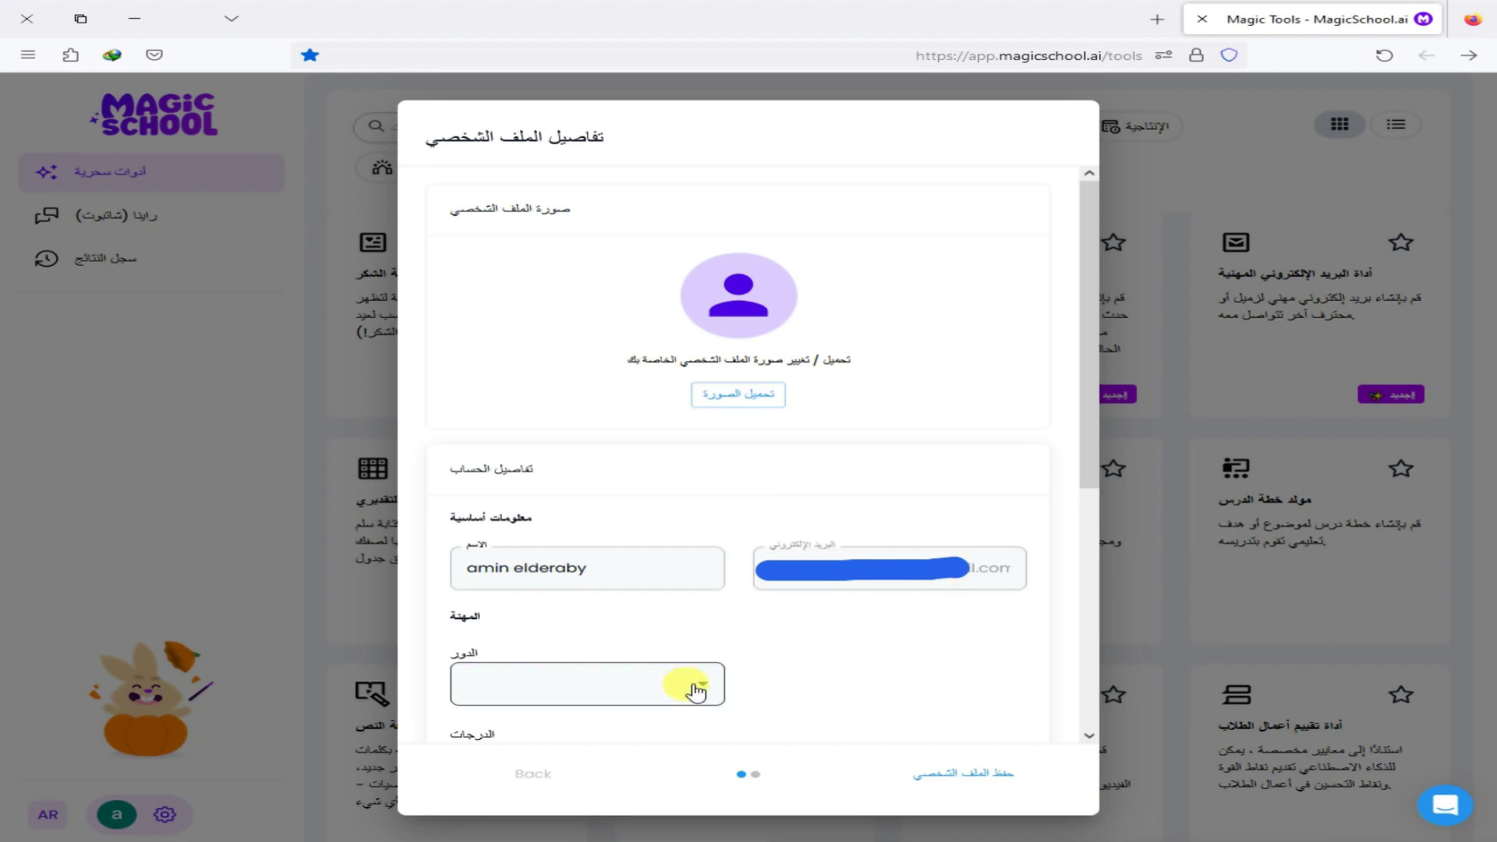
click(697, 690)
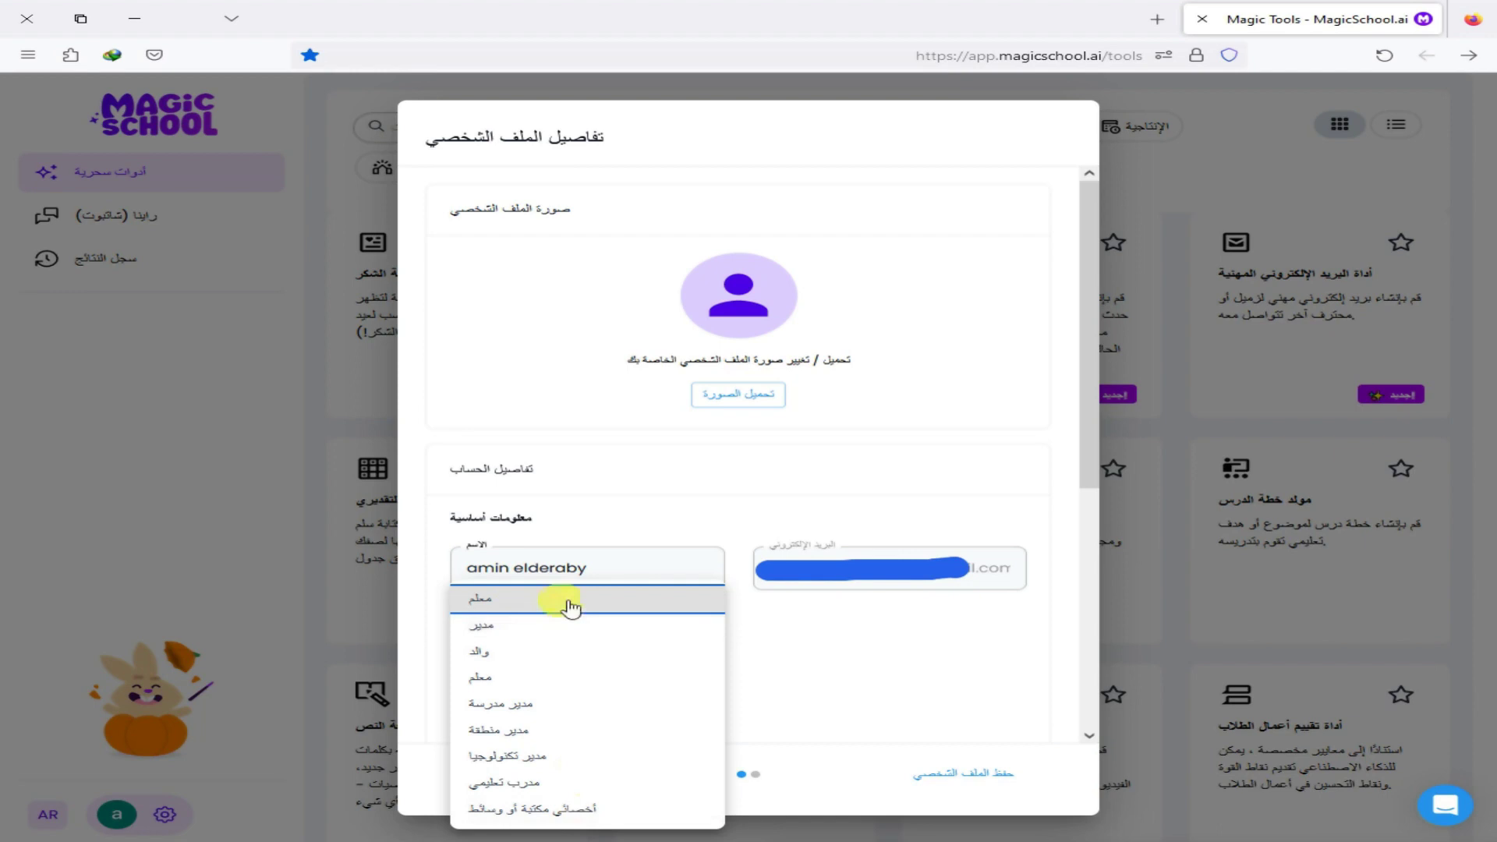
click(485, 677)
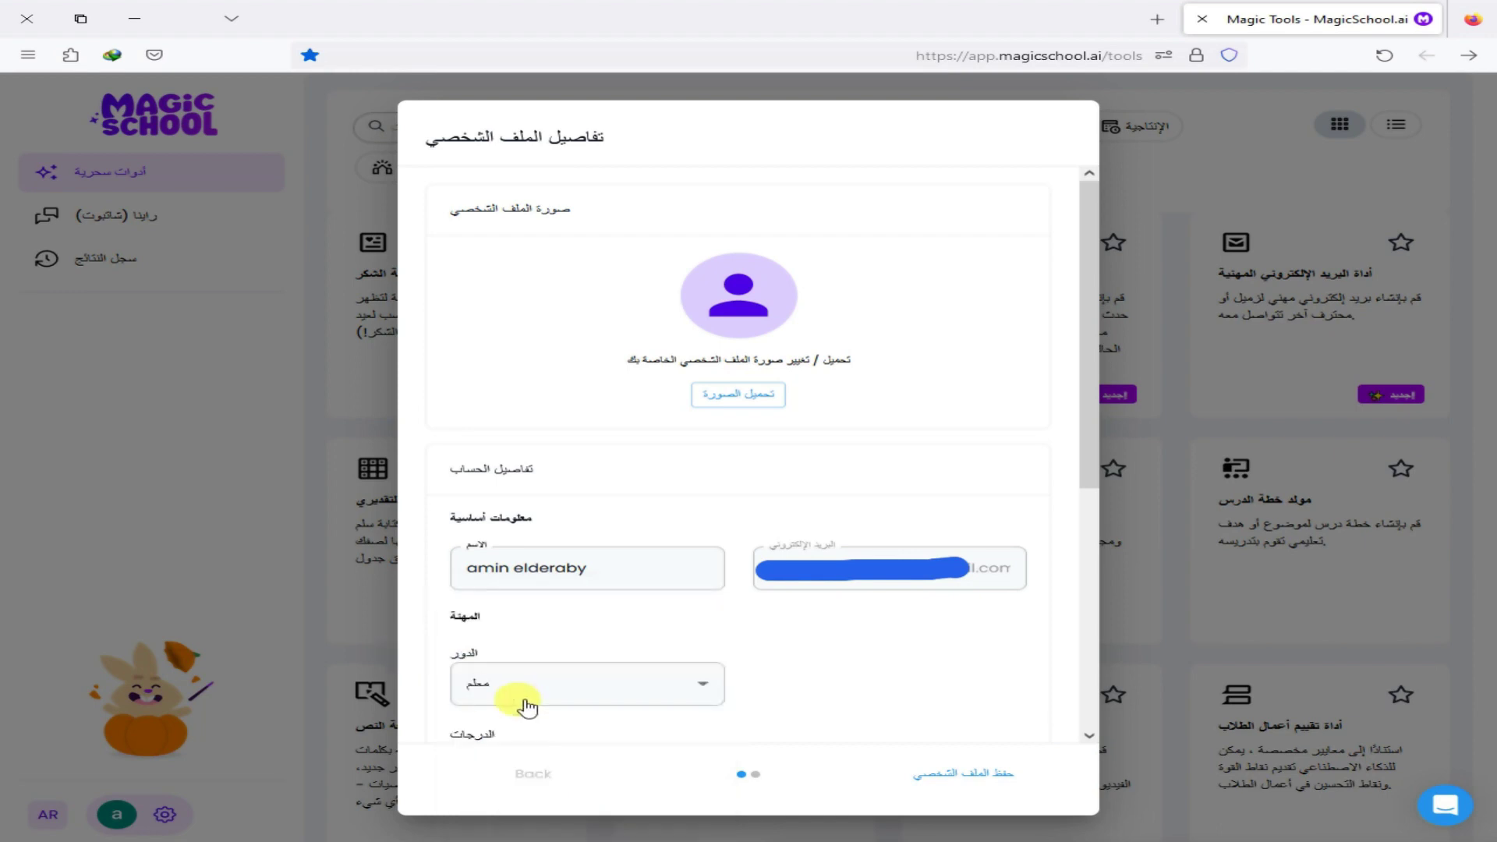
- Select grades ten, eleven and twelve (الصف العاشر, الصف الحادي عشر, الصف الثاني عشر) in the profile's الدرجات field
scroll(528, 706, down, 5)
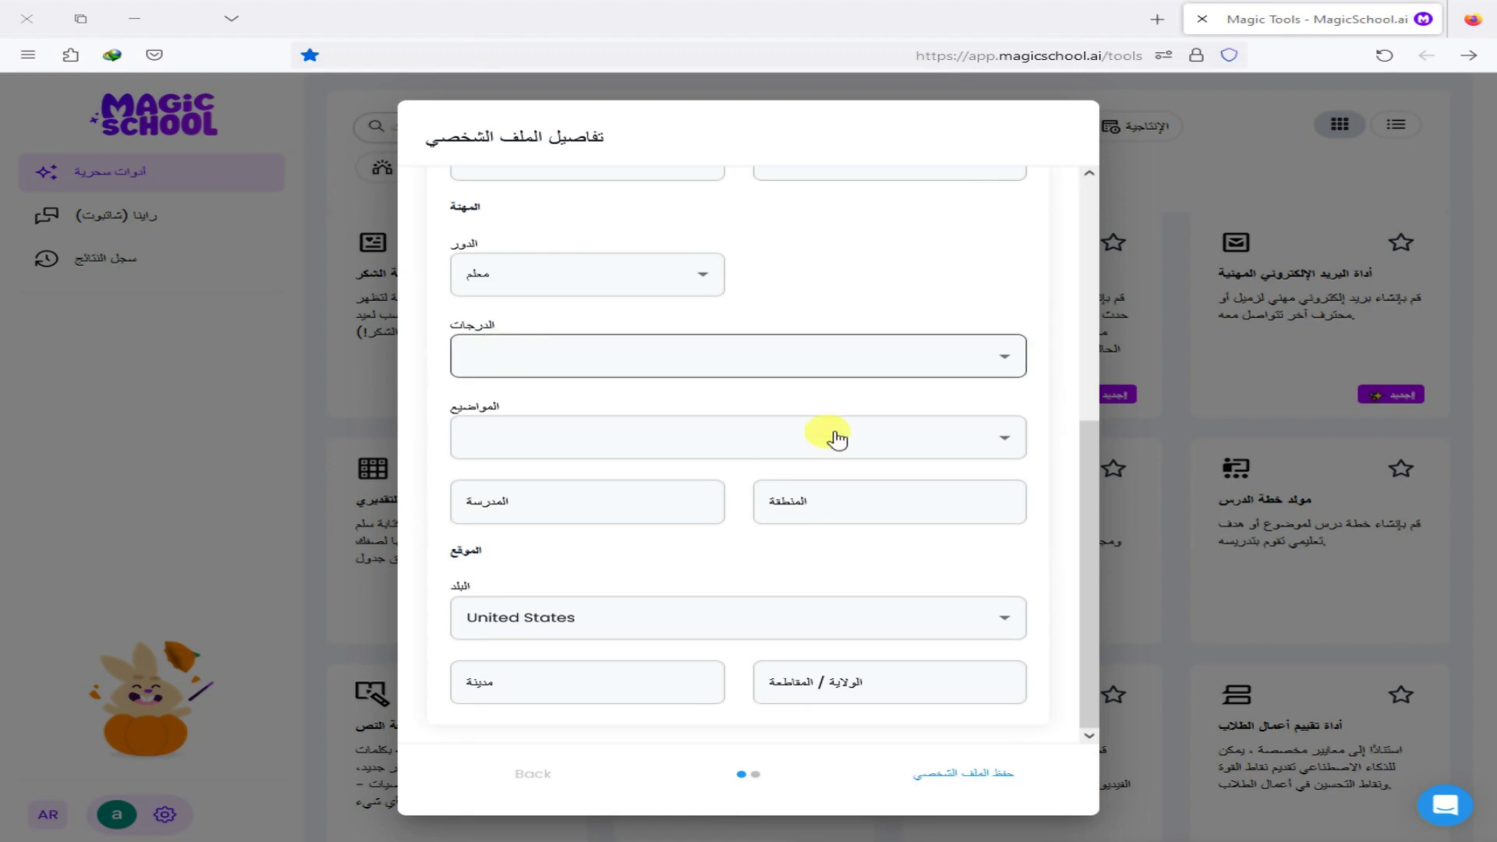
click(1005, 361)
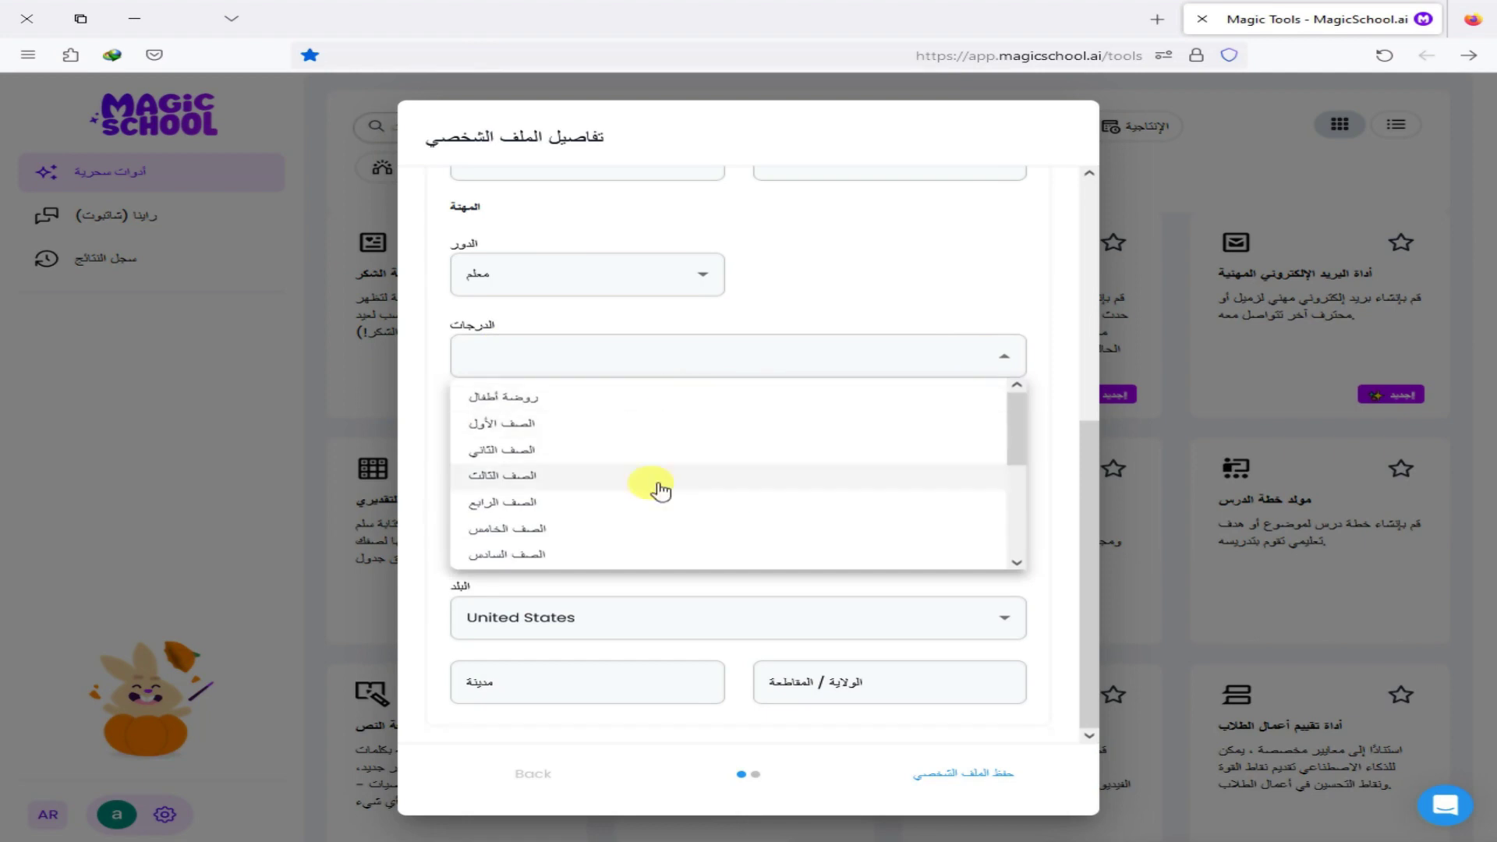
scroll(659, 489, down, 3)
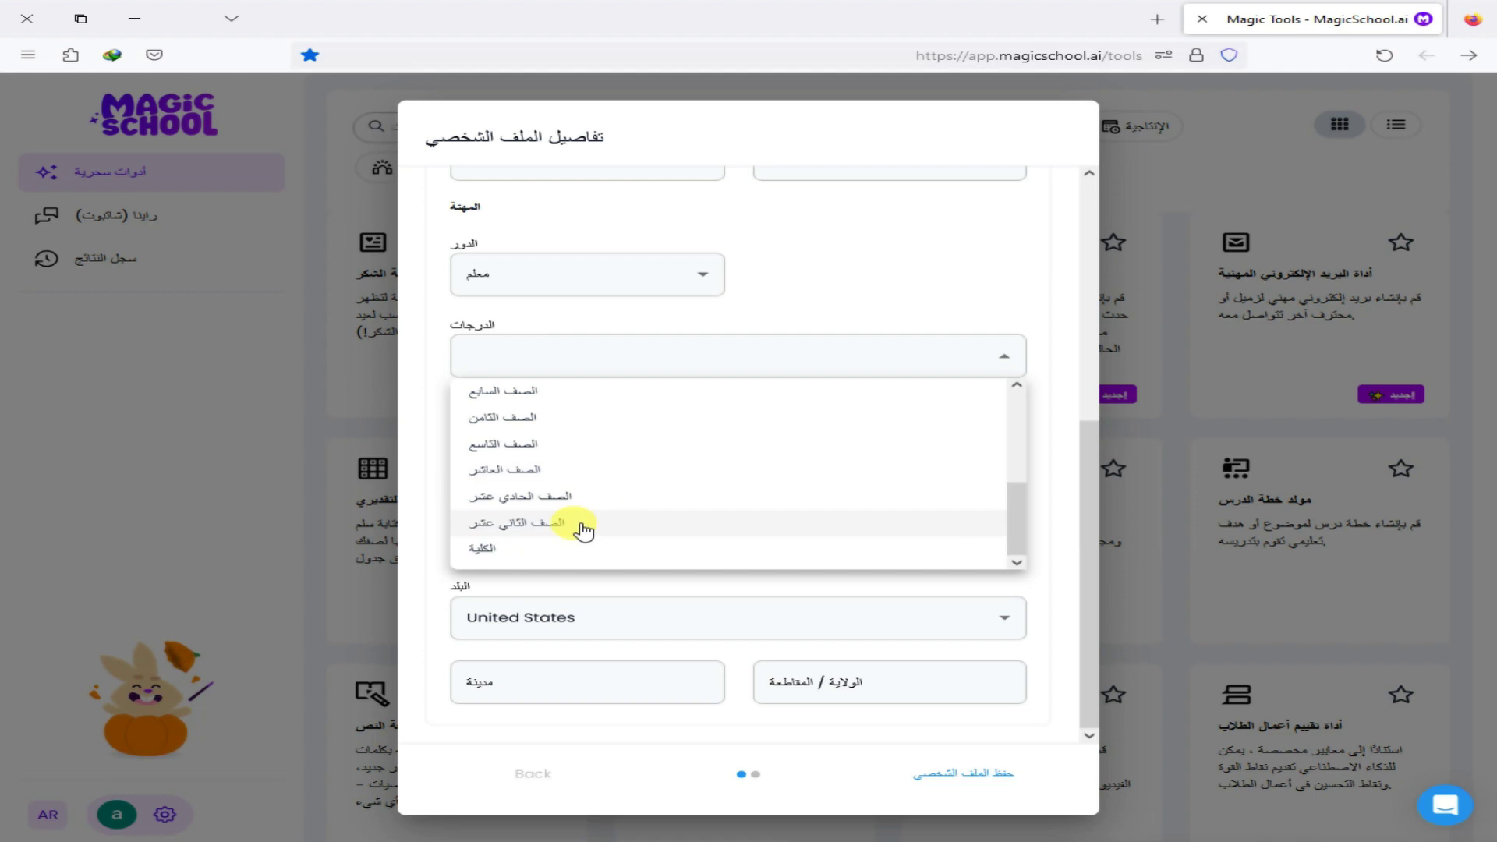
click(584, 477)
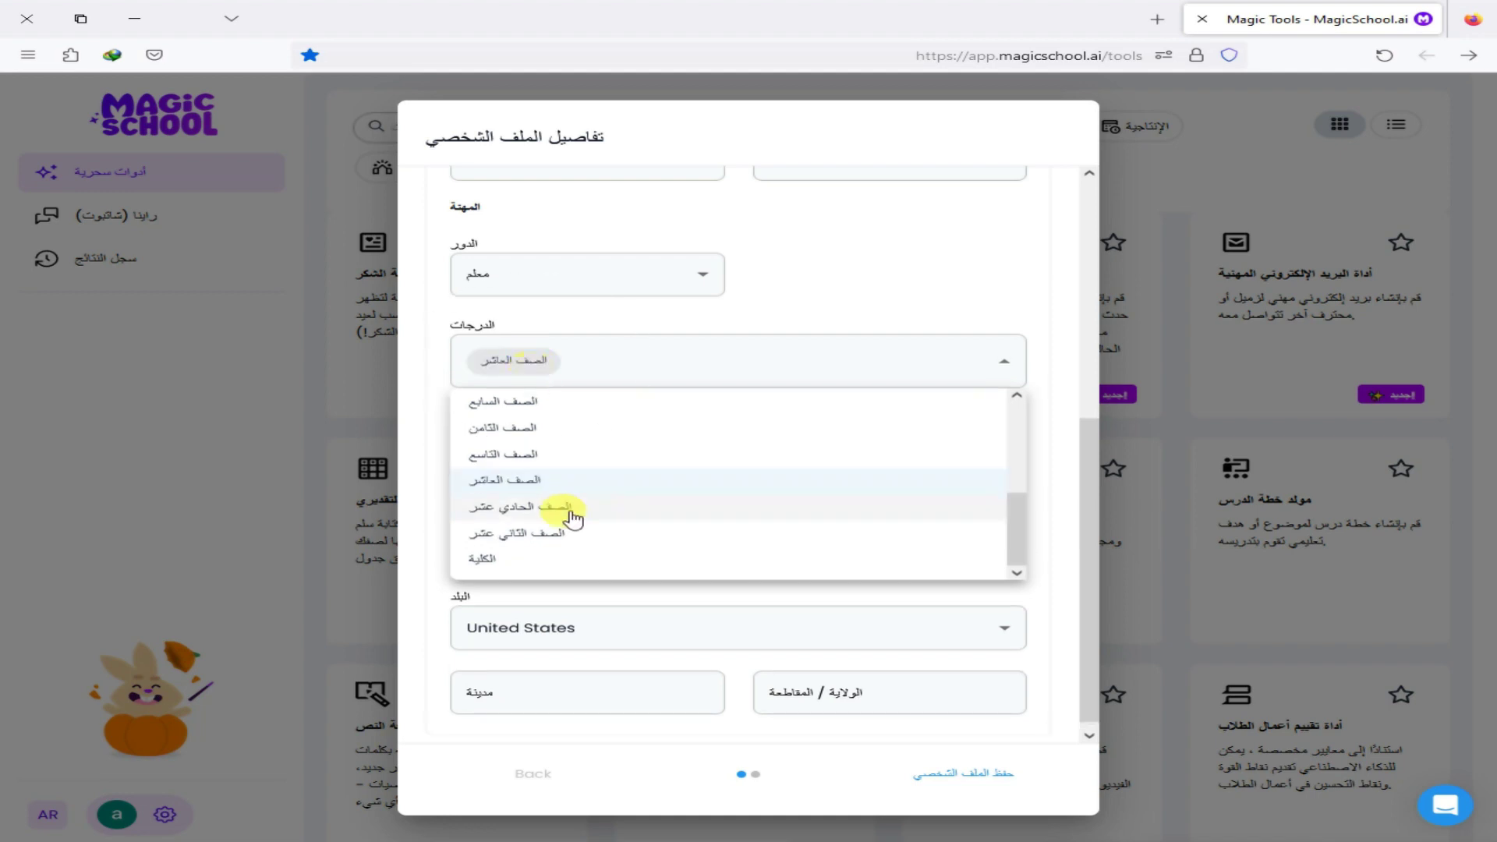
click(572, 511)
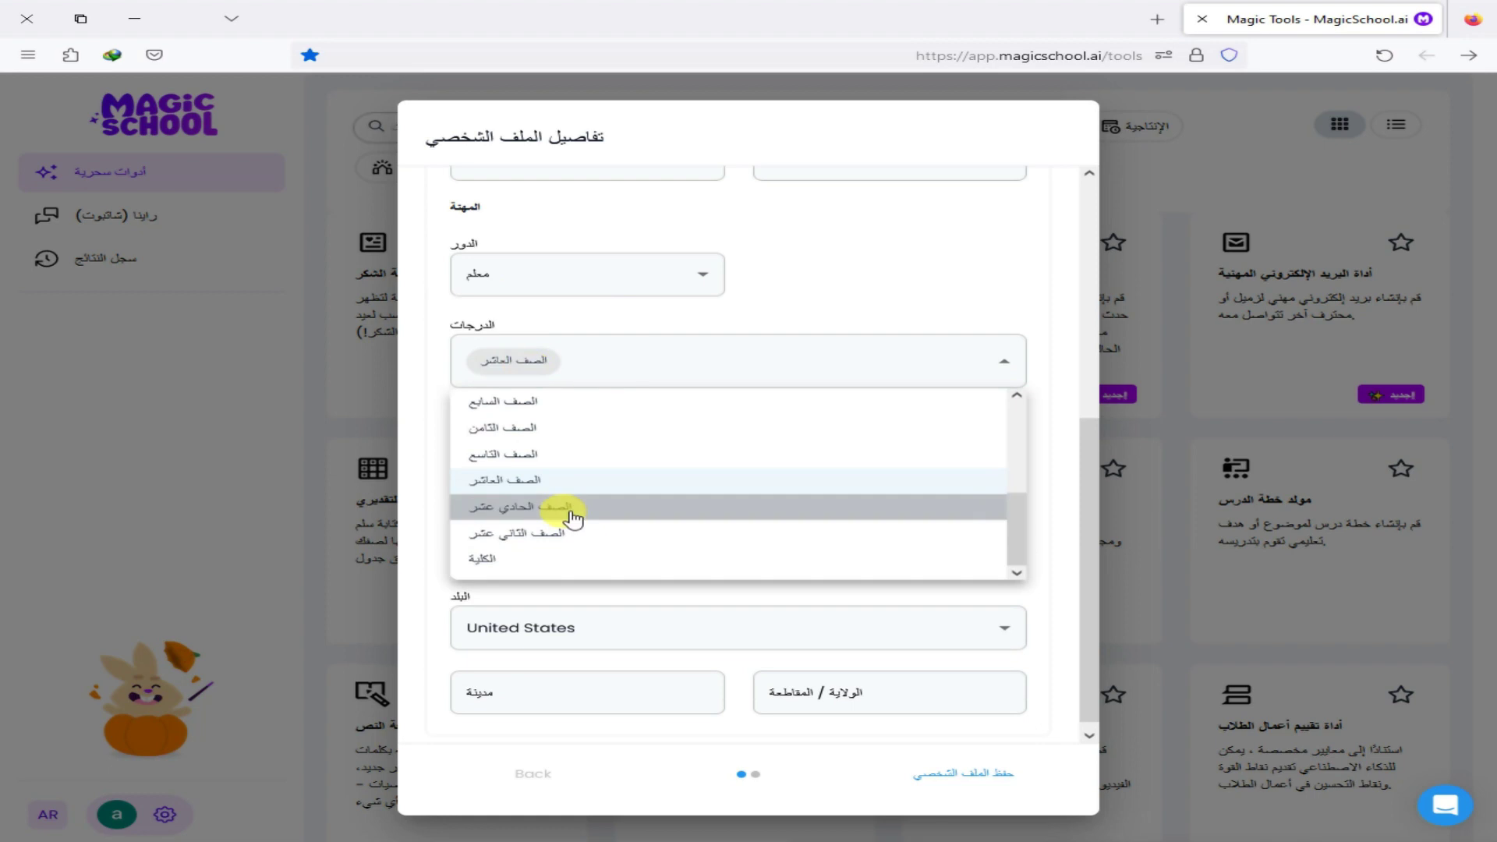
click(560, 538)
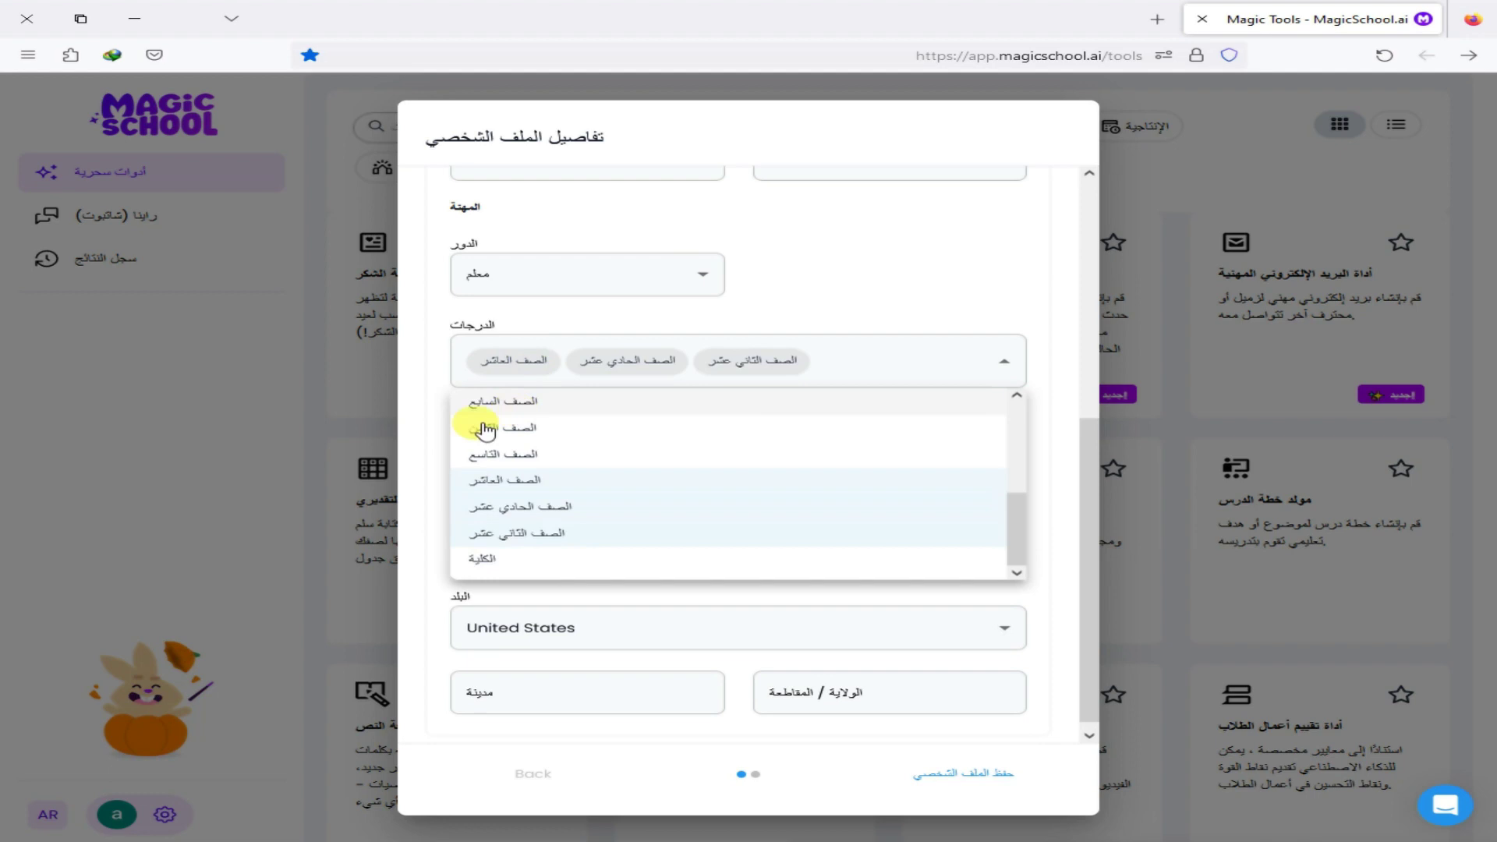
click(399, 524)
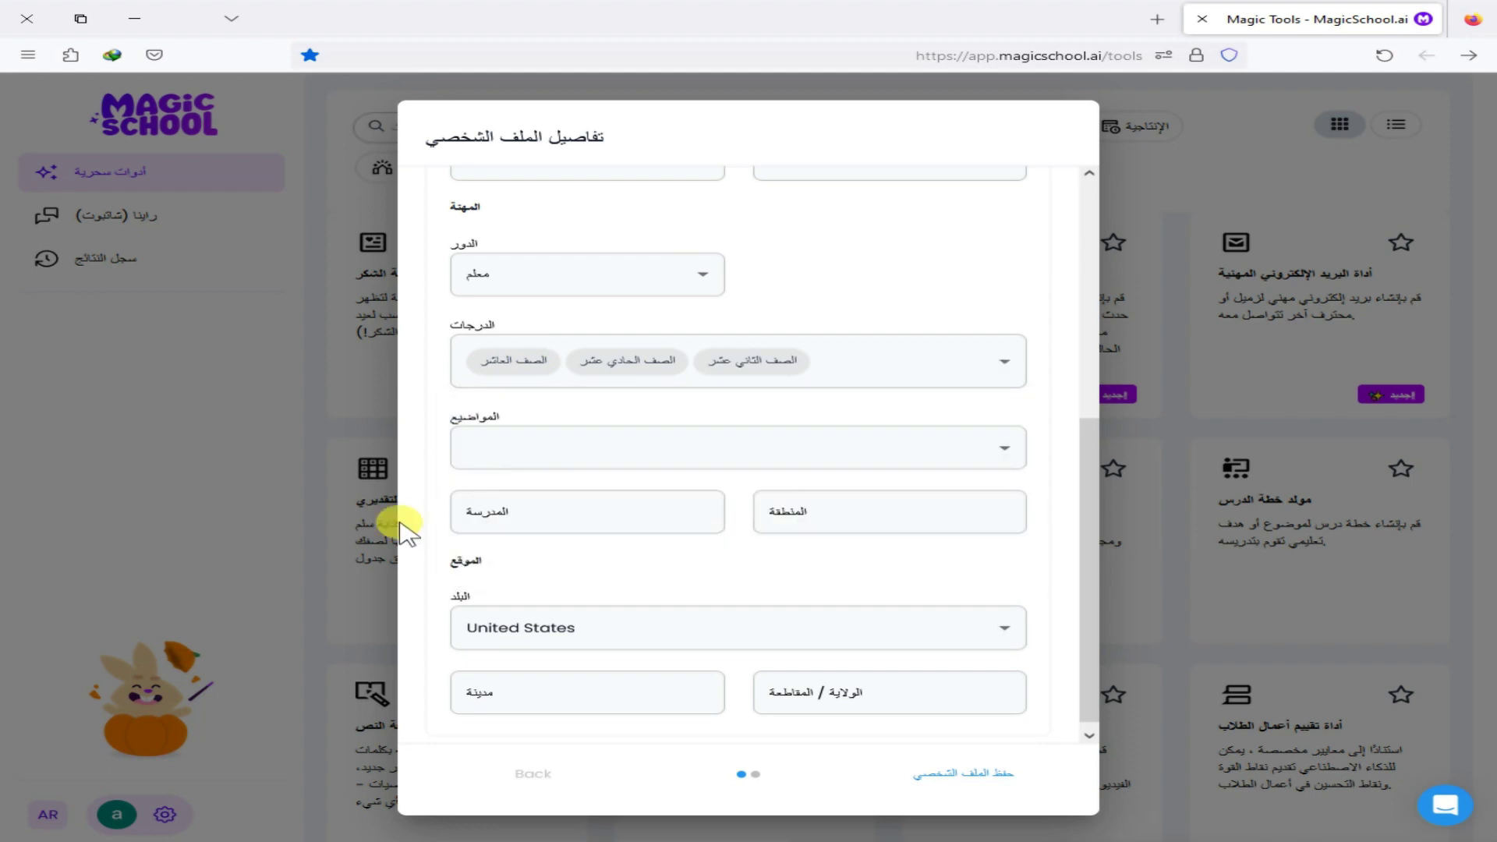
- Select التكنولوجيا والهندسة (technology and engineering) and لغة أجنبية (foreign language) as the profile's subjects
click(527, 454)
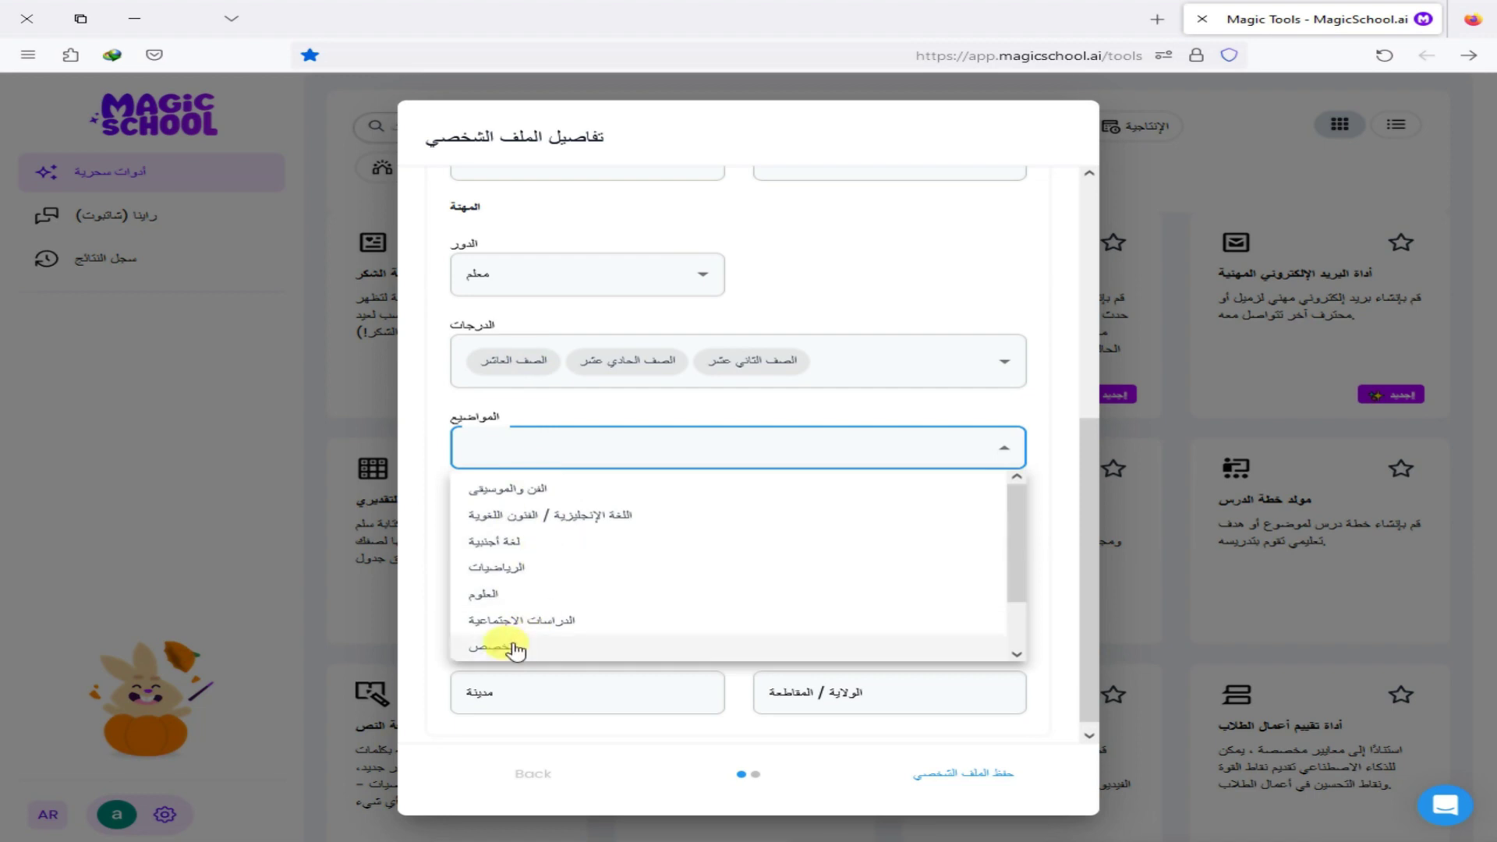
scroll(515, 647, down, 2)
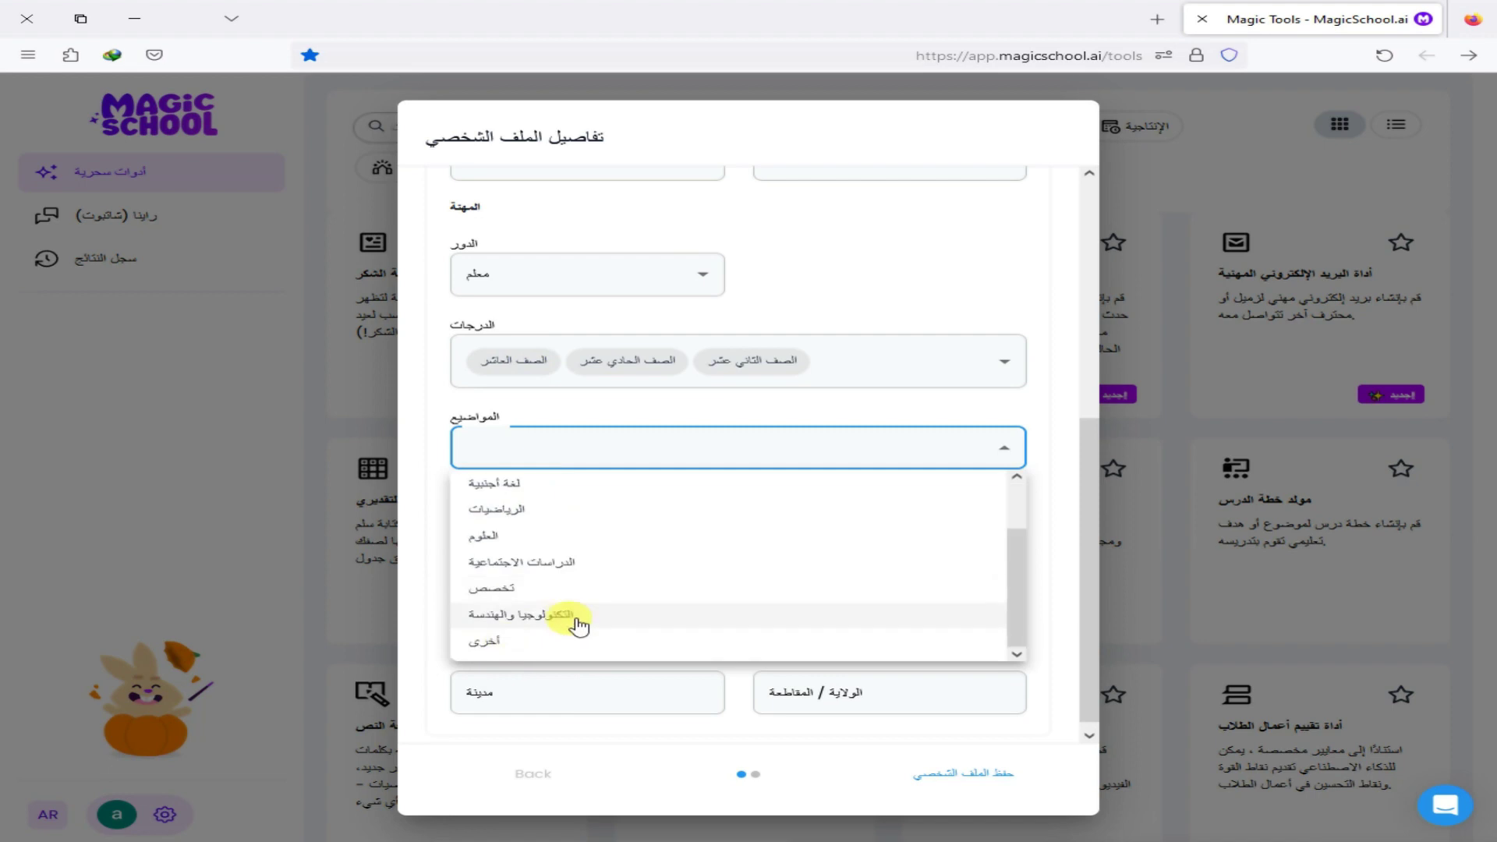
click(495, 647)
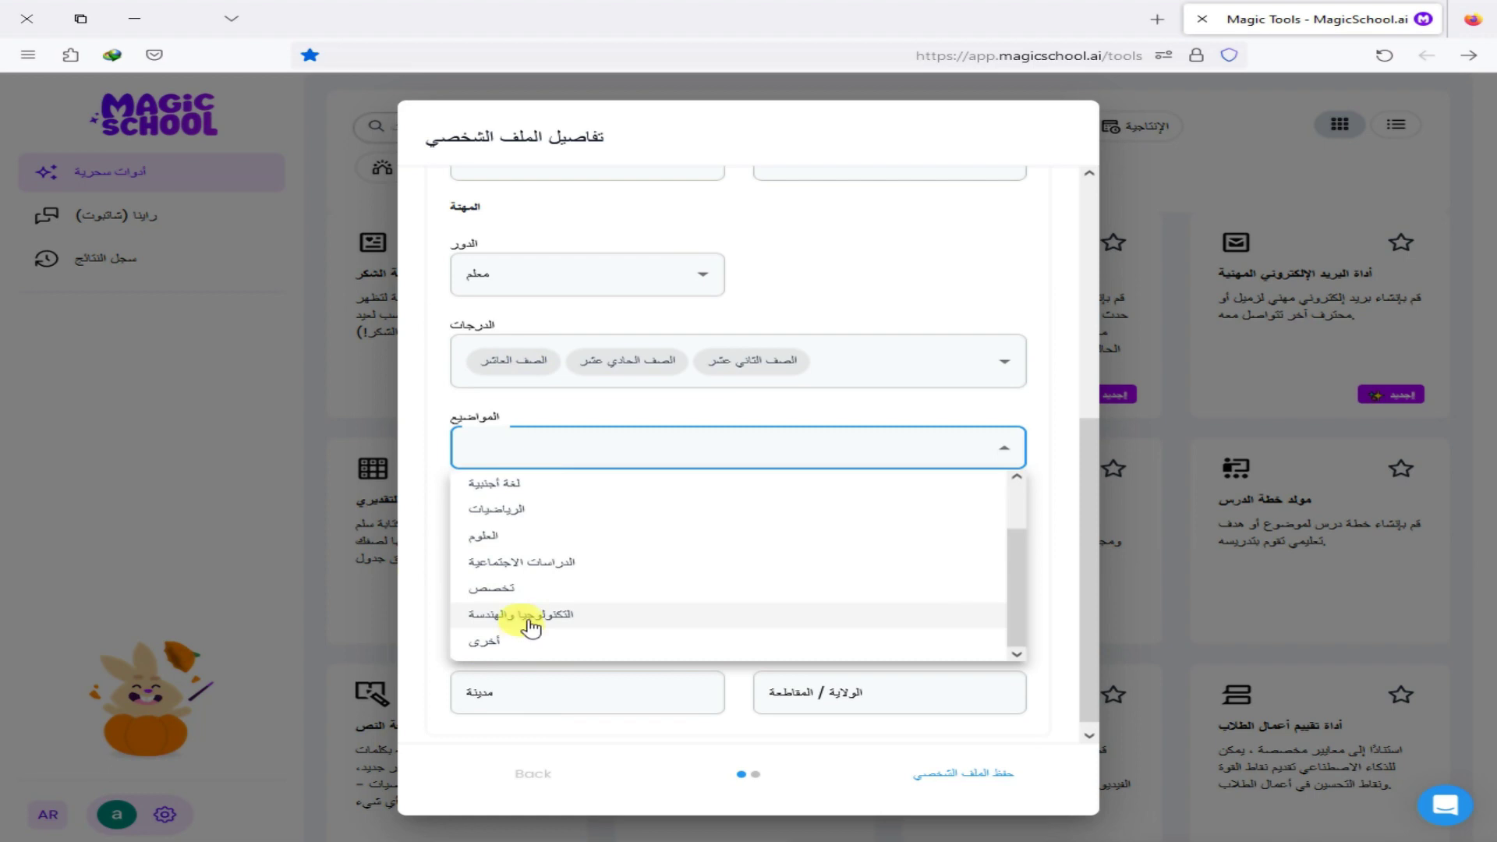
click(531, 620)
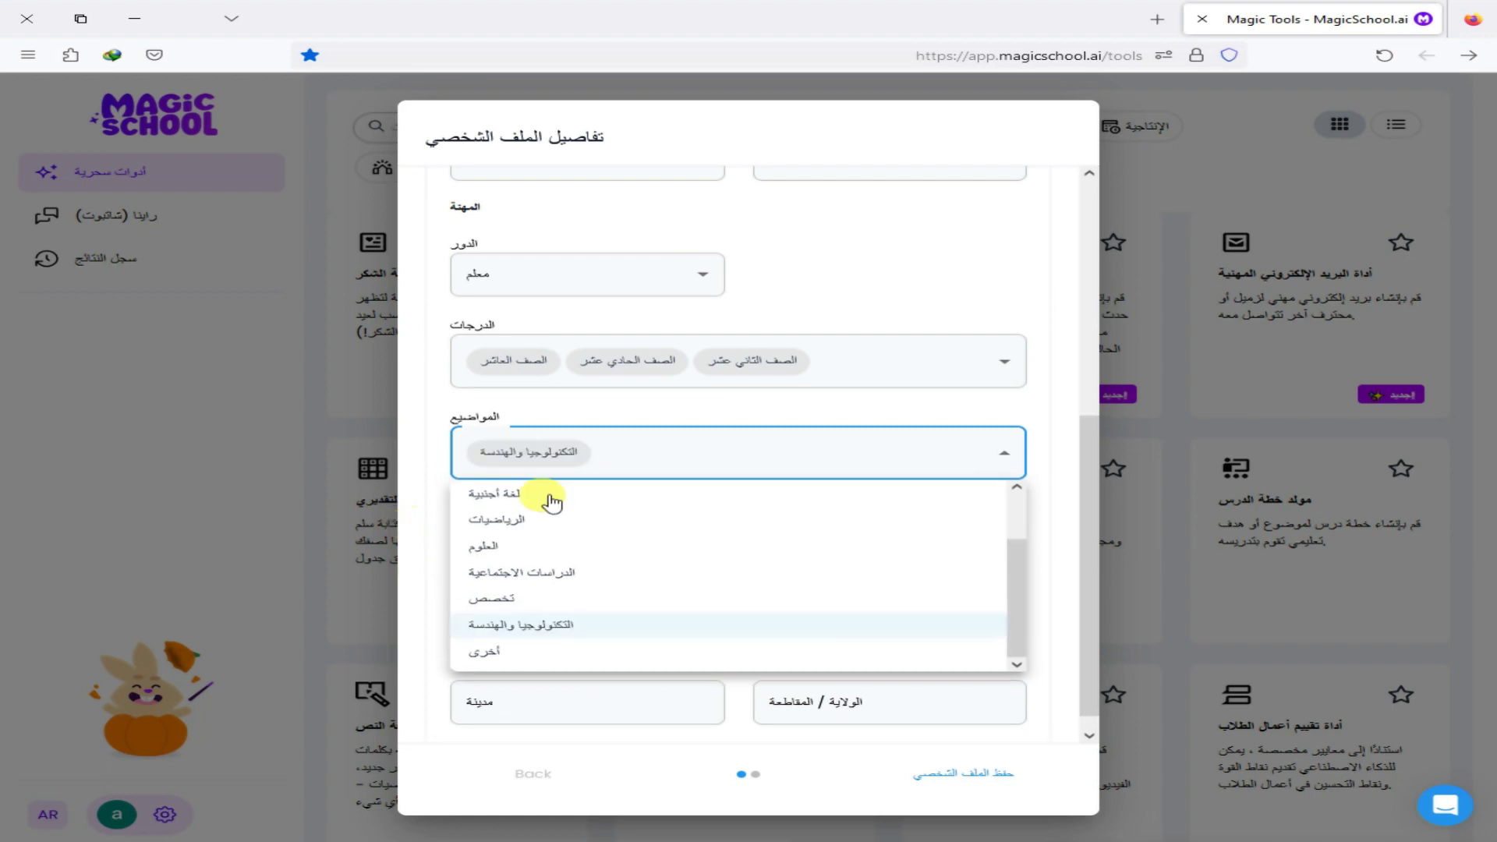
scroll(568, 574, up, 2)
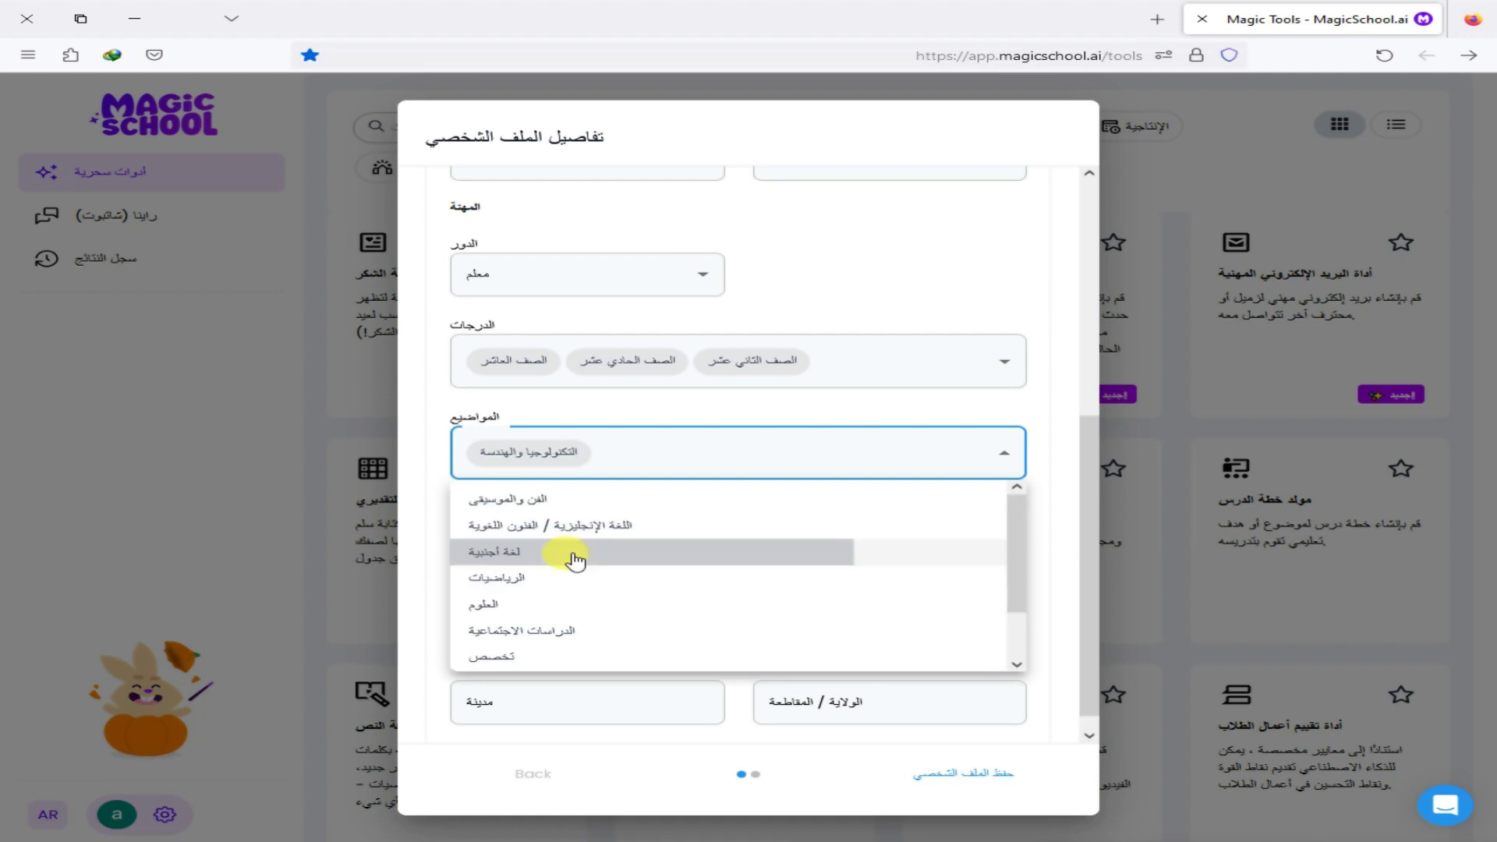
click(434, 551)
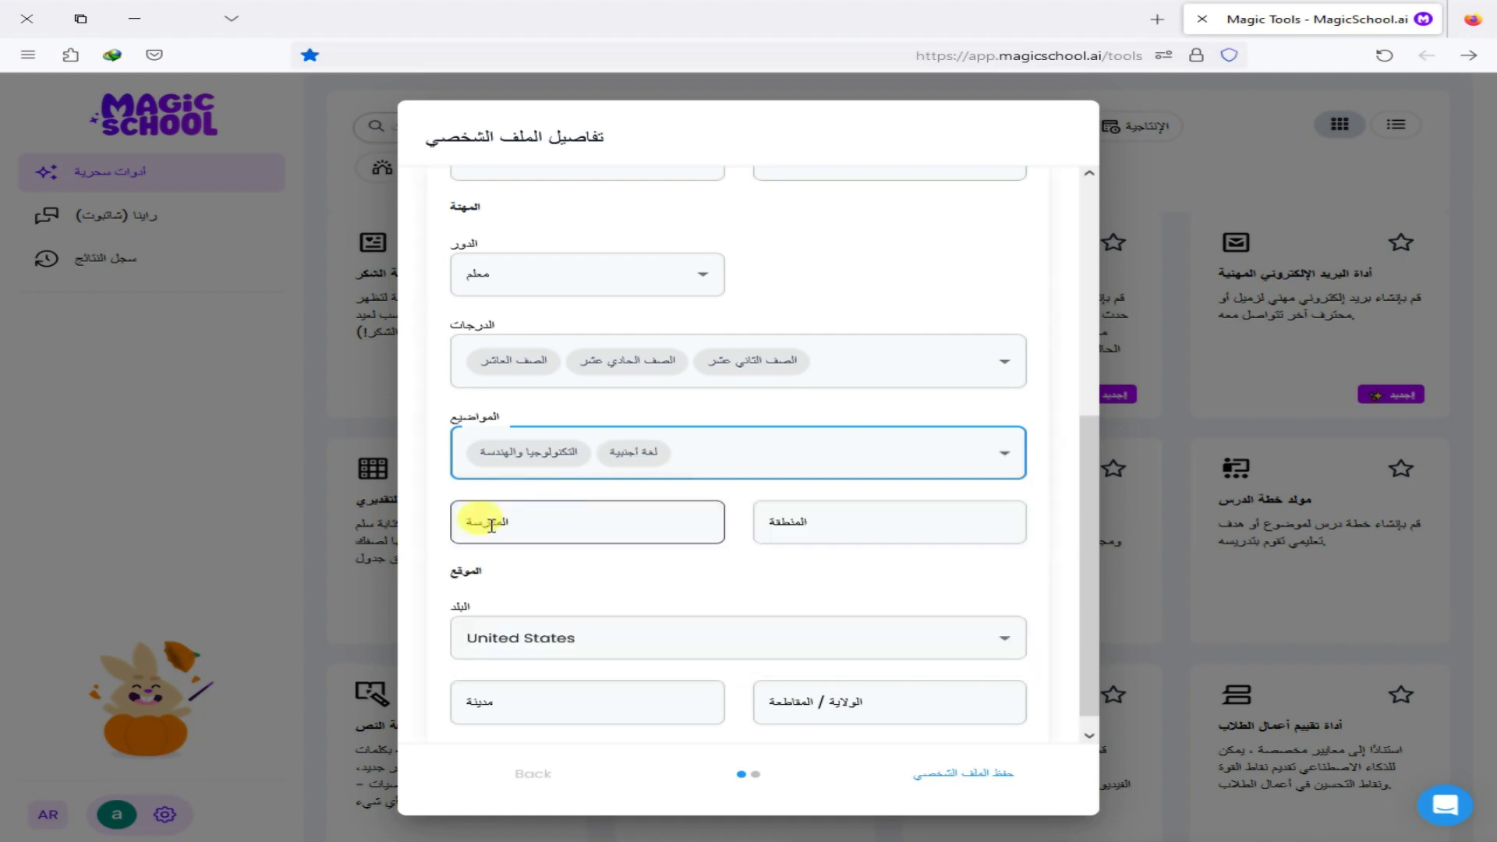
click(502, 523)
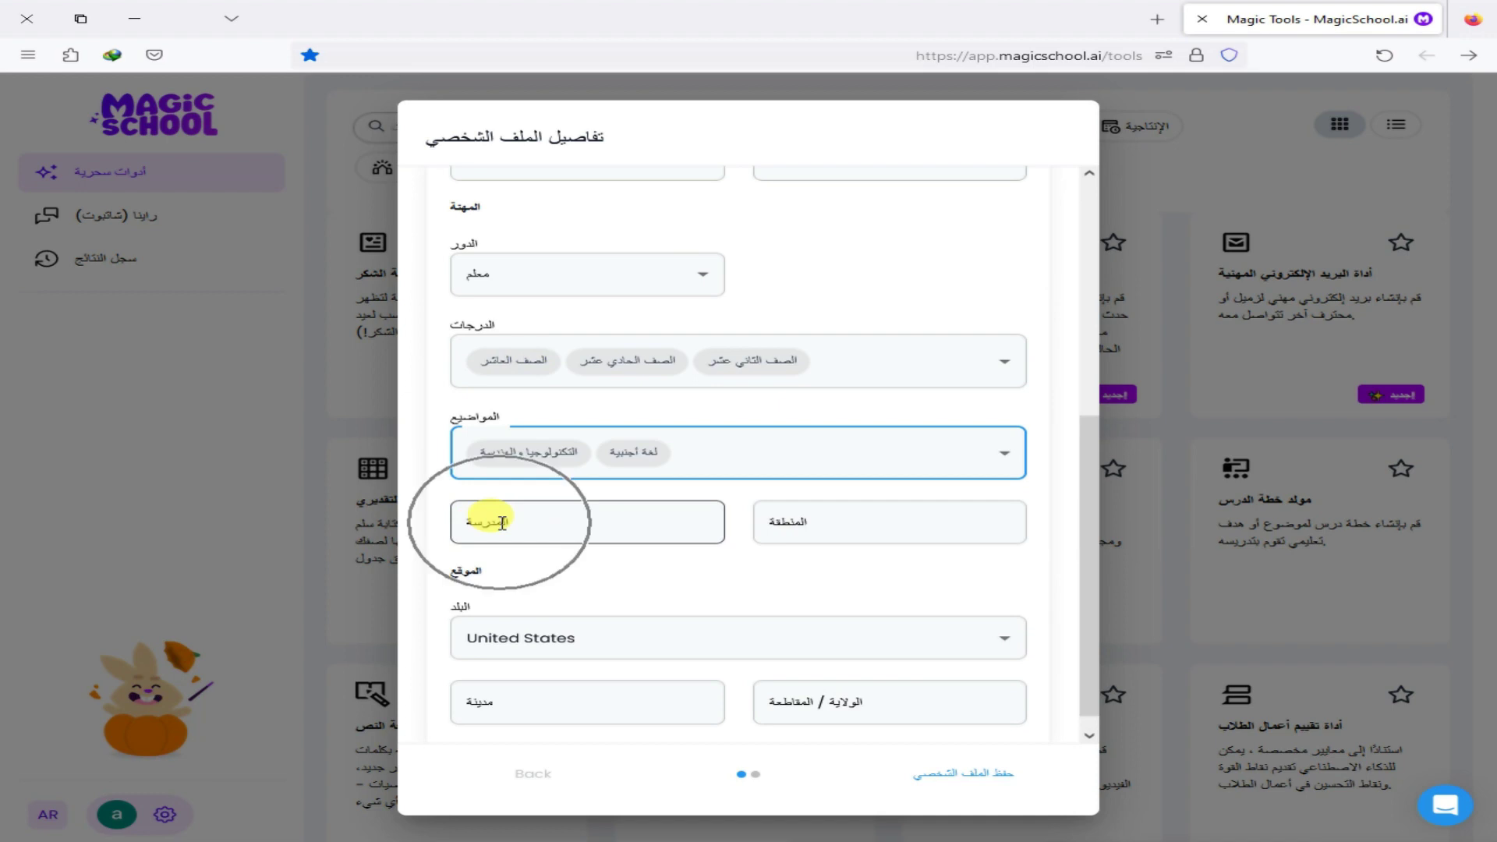
click(942, 526)
click(941, 529)
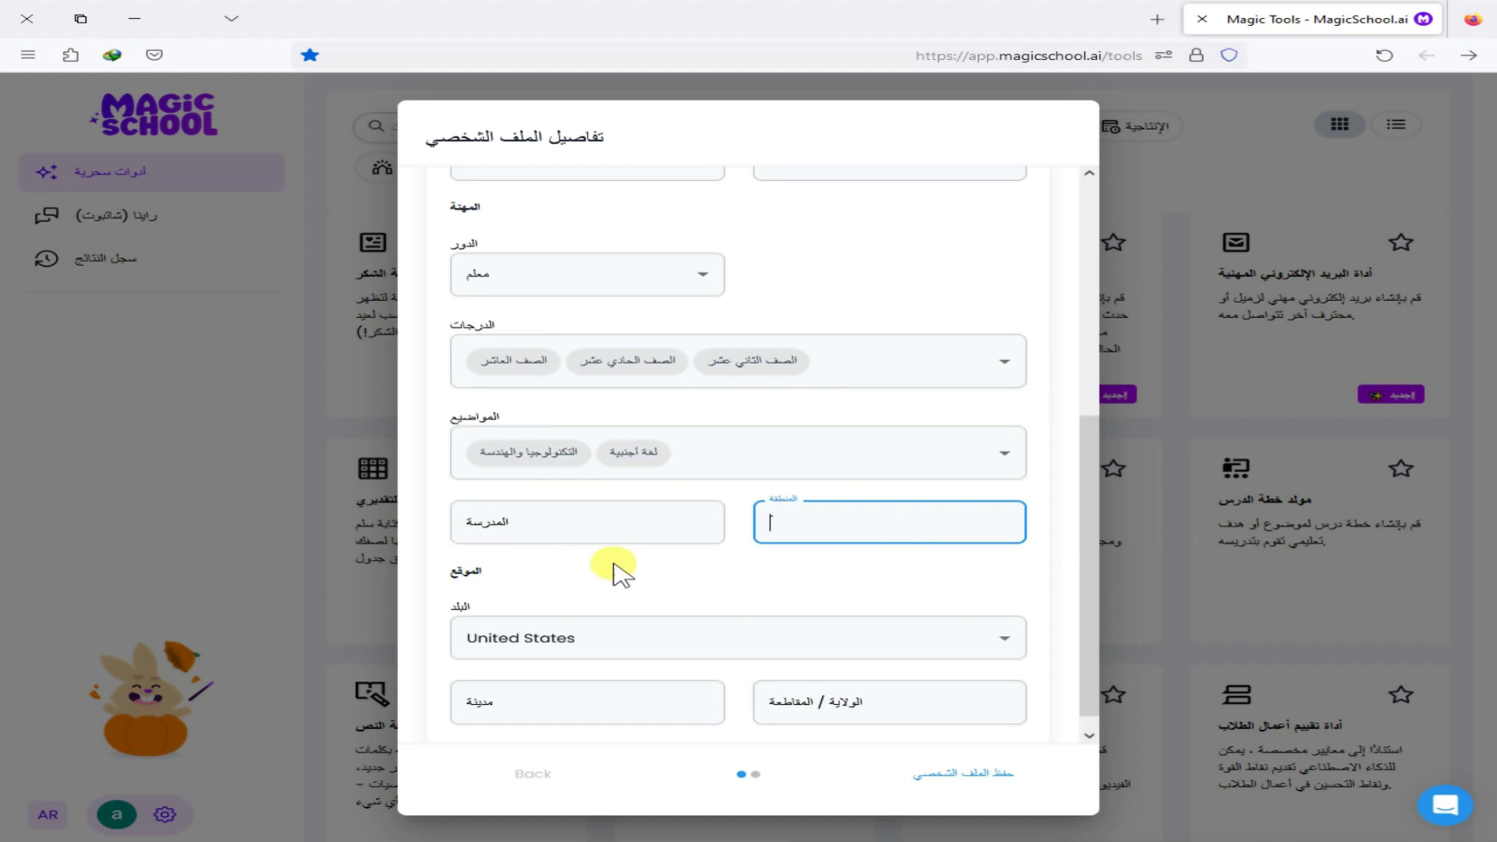
- Set the country in the profile's location section to Egypt
click(587, 648)
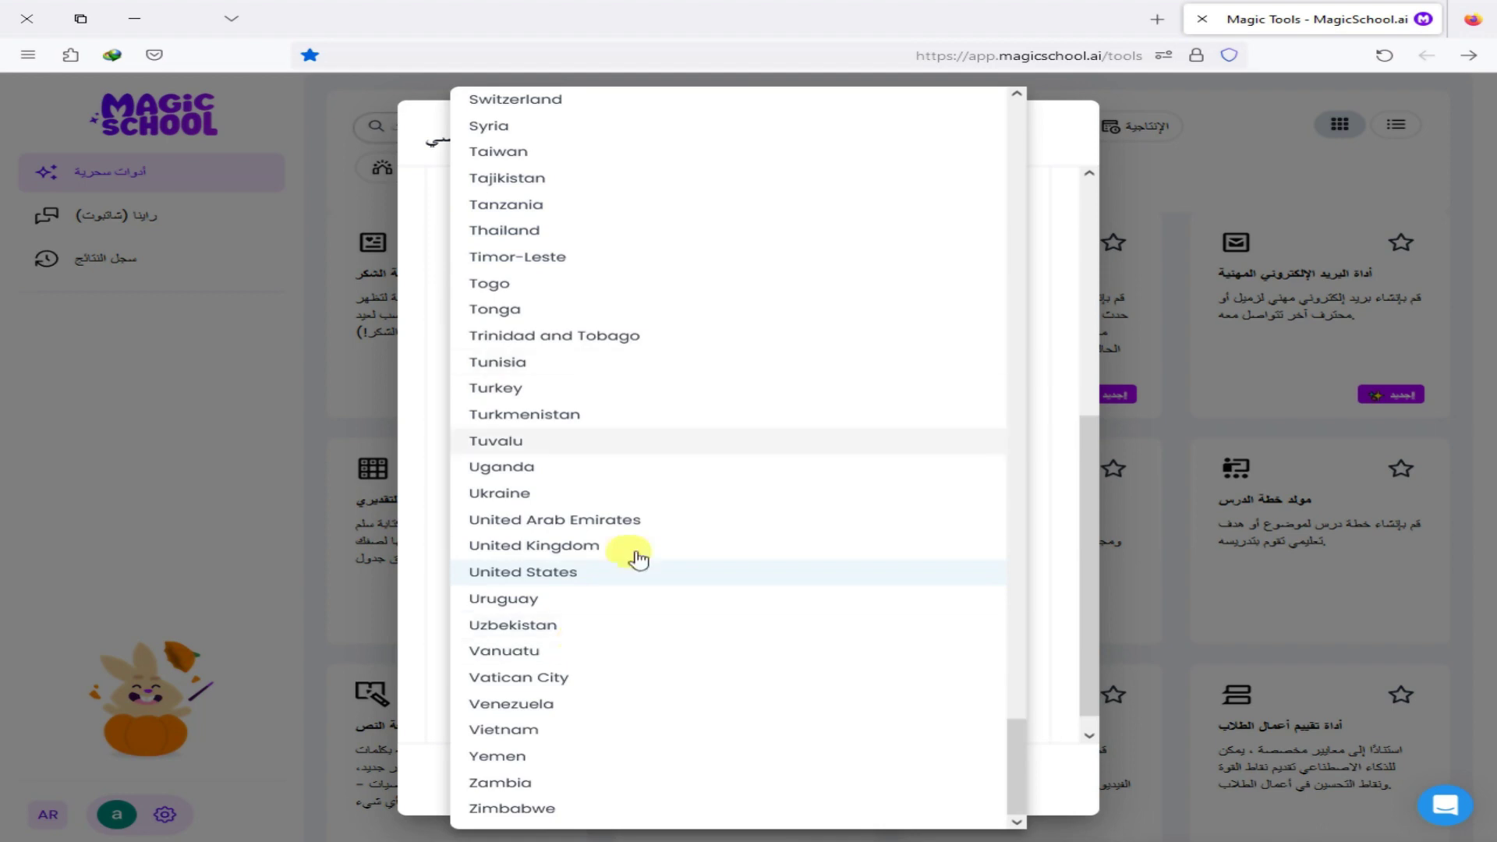
scroll(640, 559, up, 15)
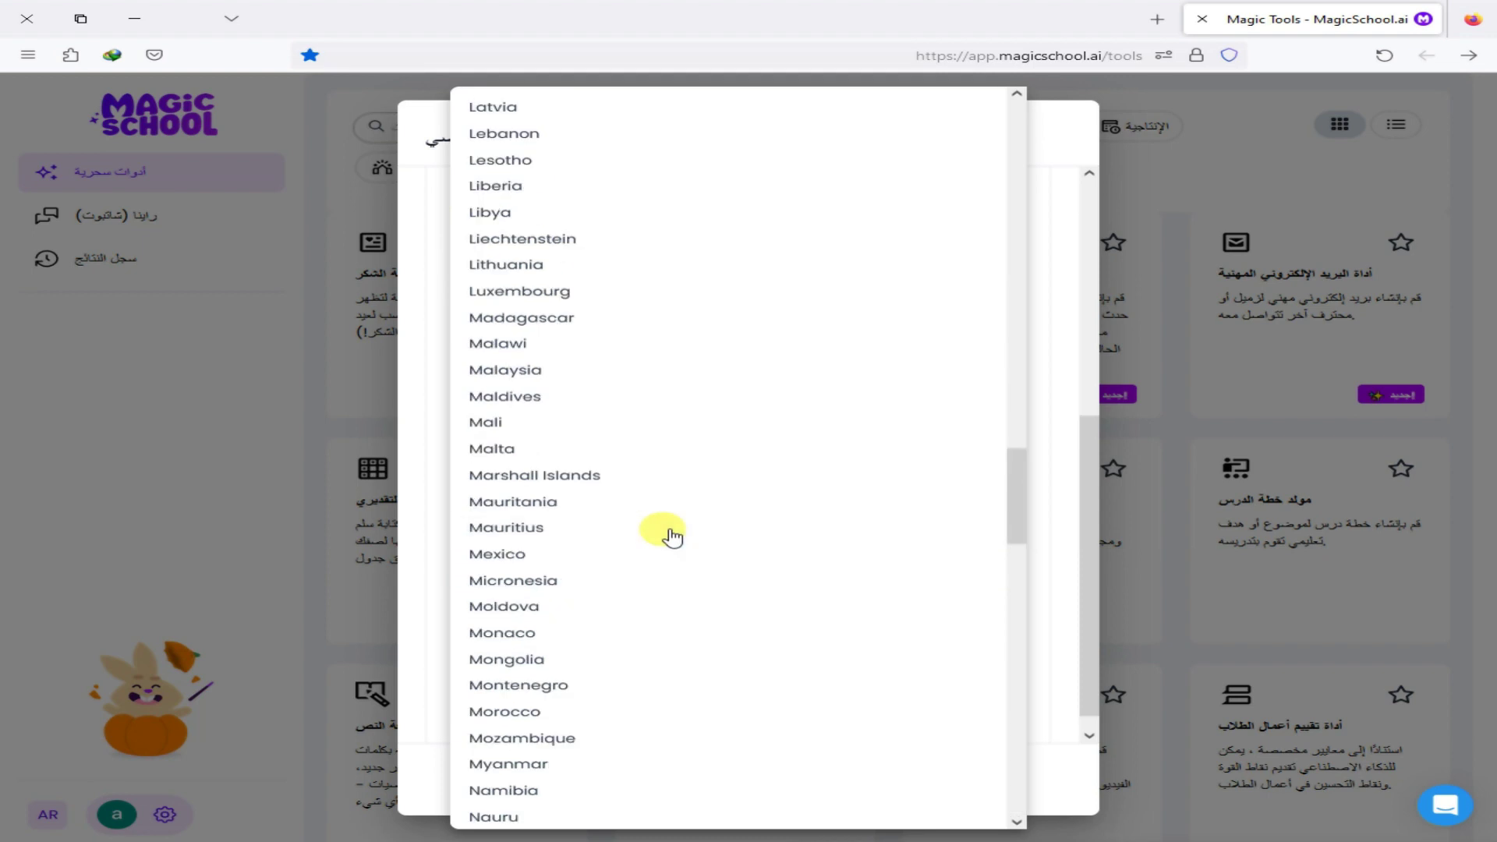
scroll(673, 537, up, 12)
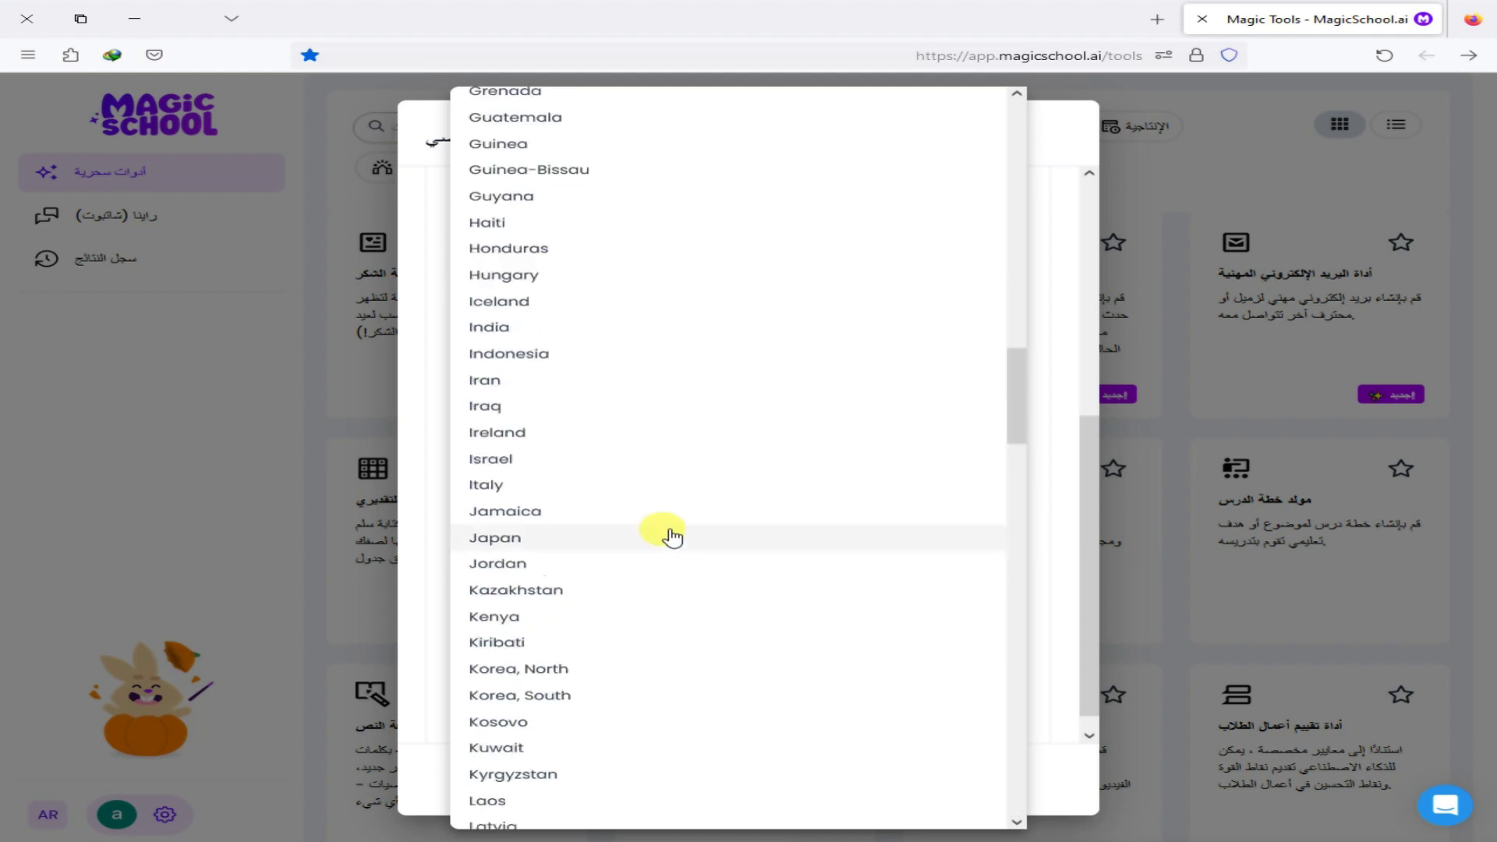
scroll(670, 534, up, 2)
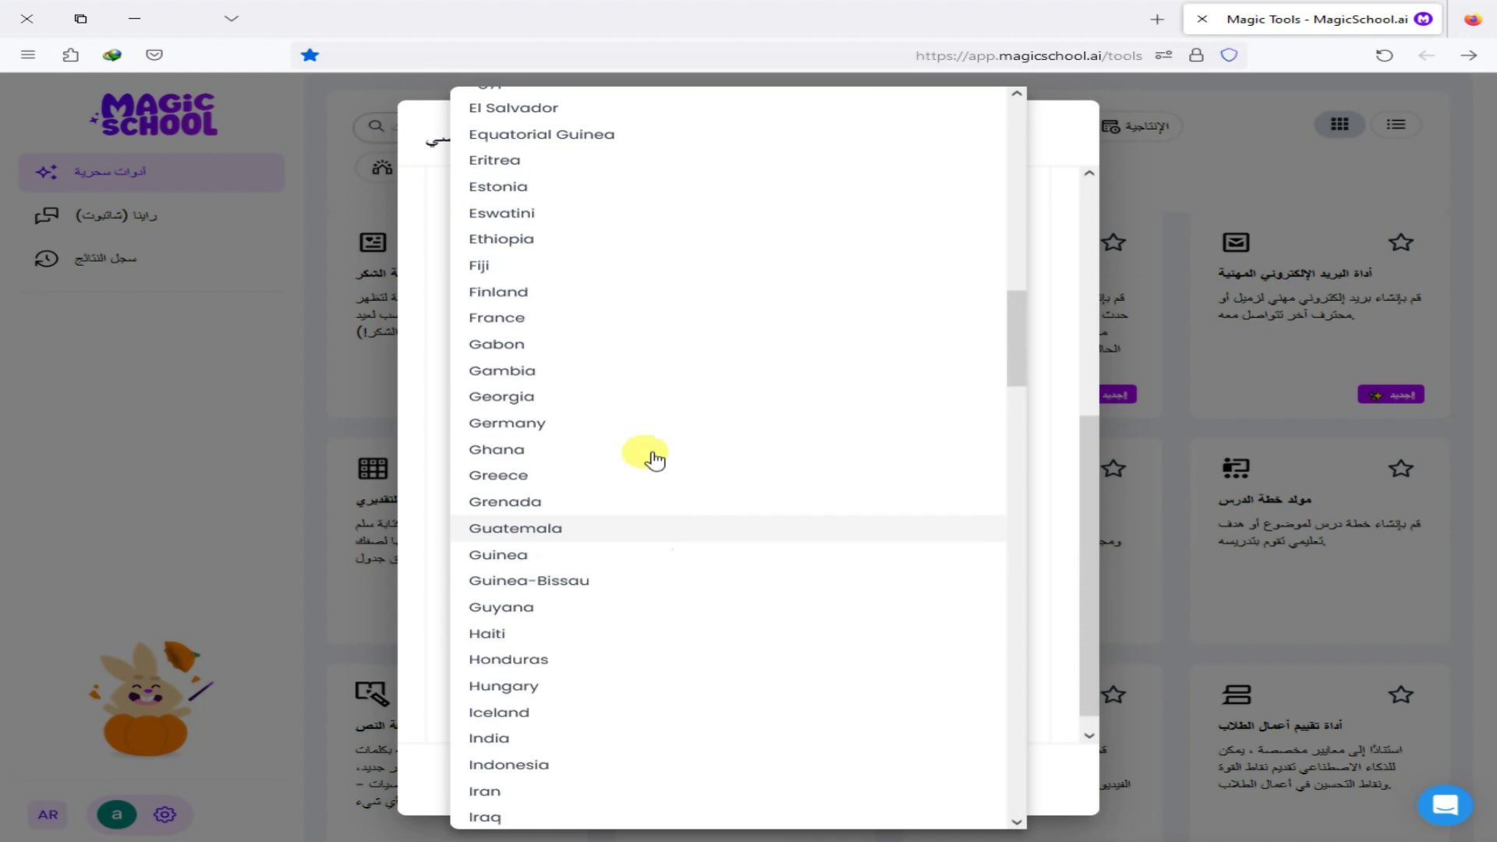
scroll(654, 460, up, 4)
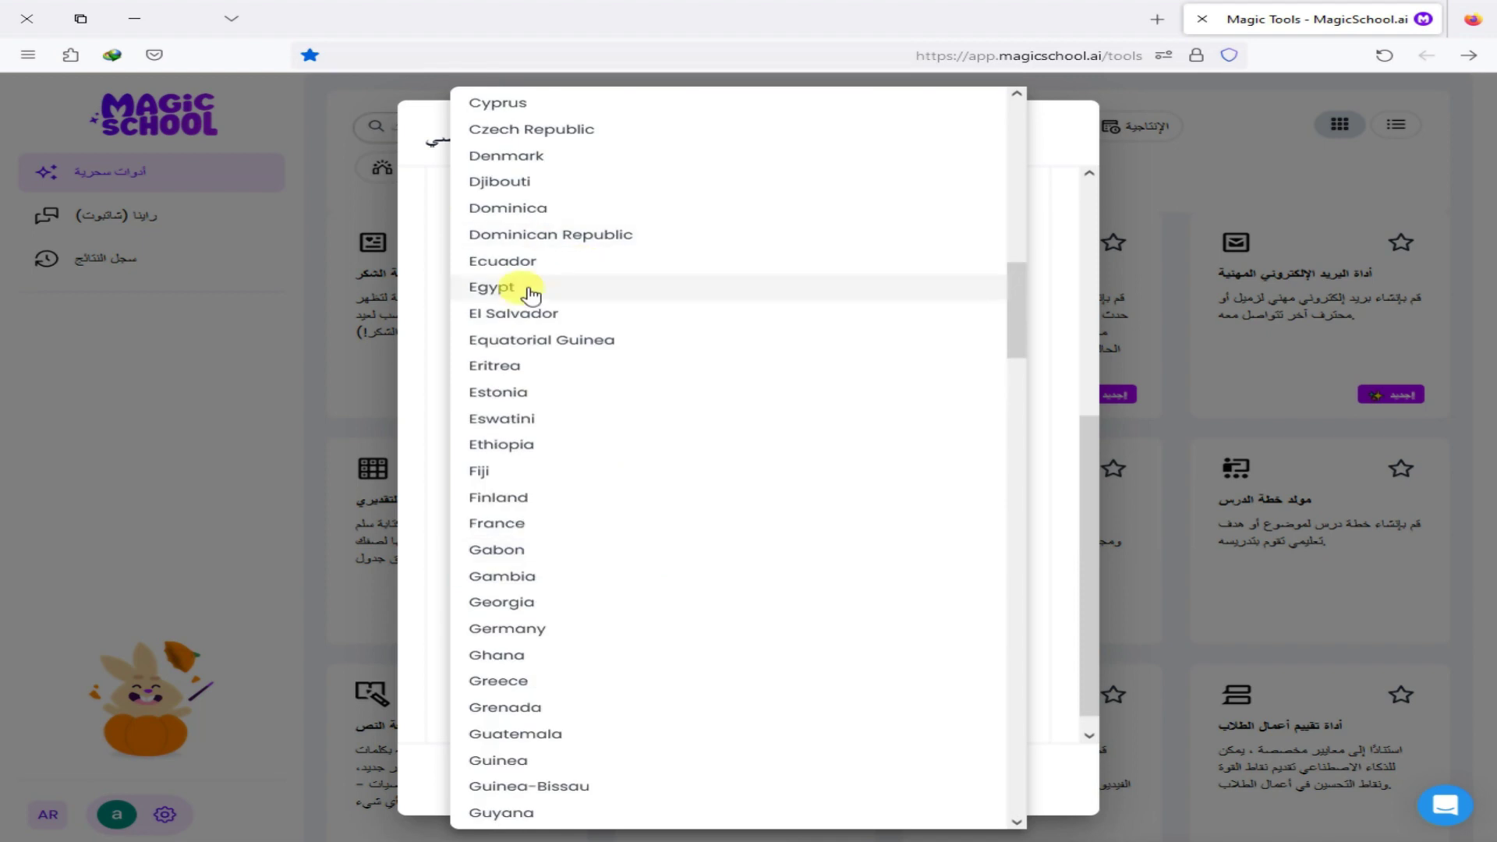
click(427, 343)
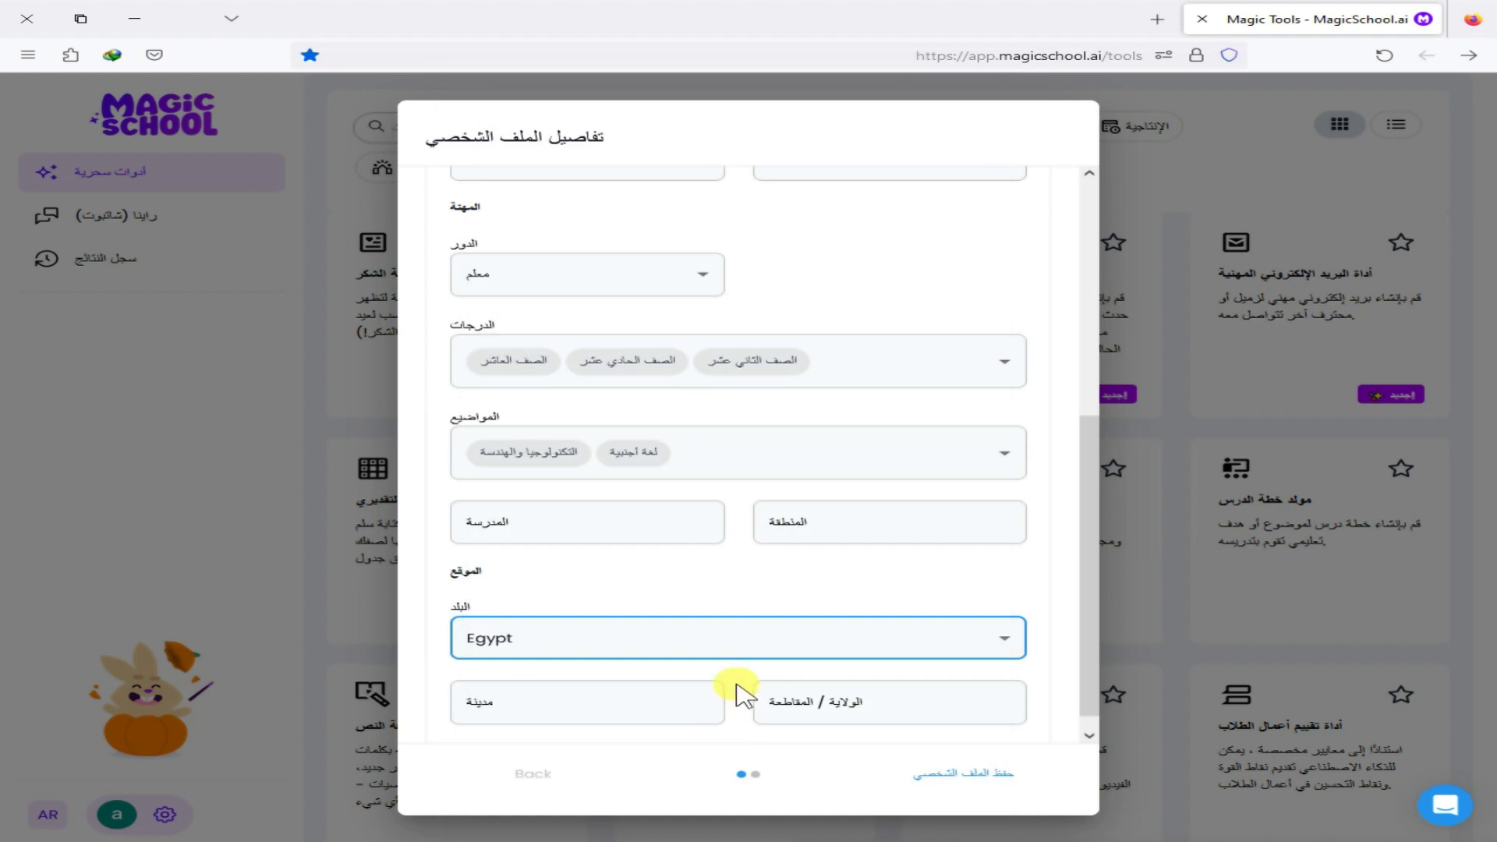
- Leave the city and state/province fields blank and save the profile details
scroll(723, 667, down, 1)
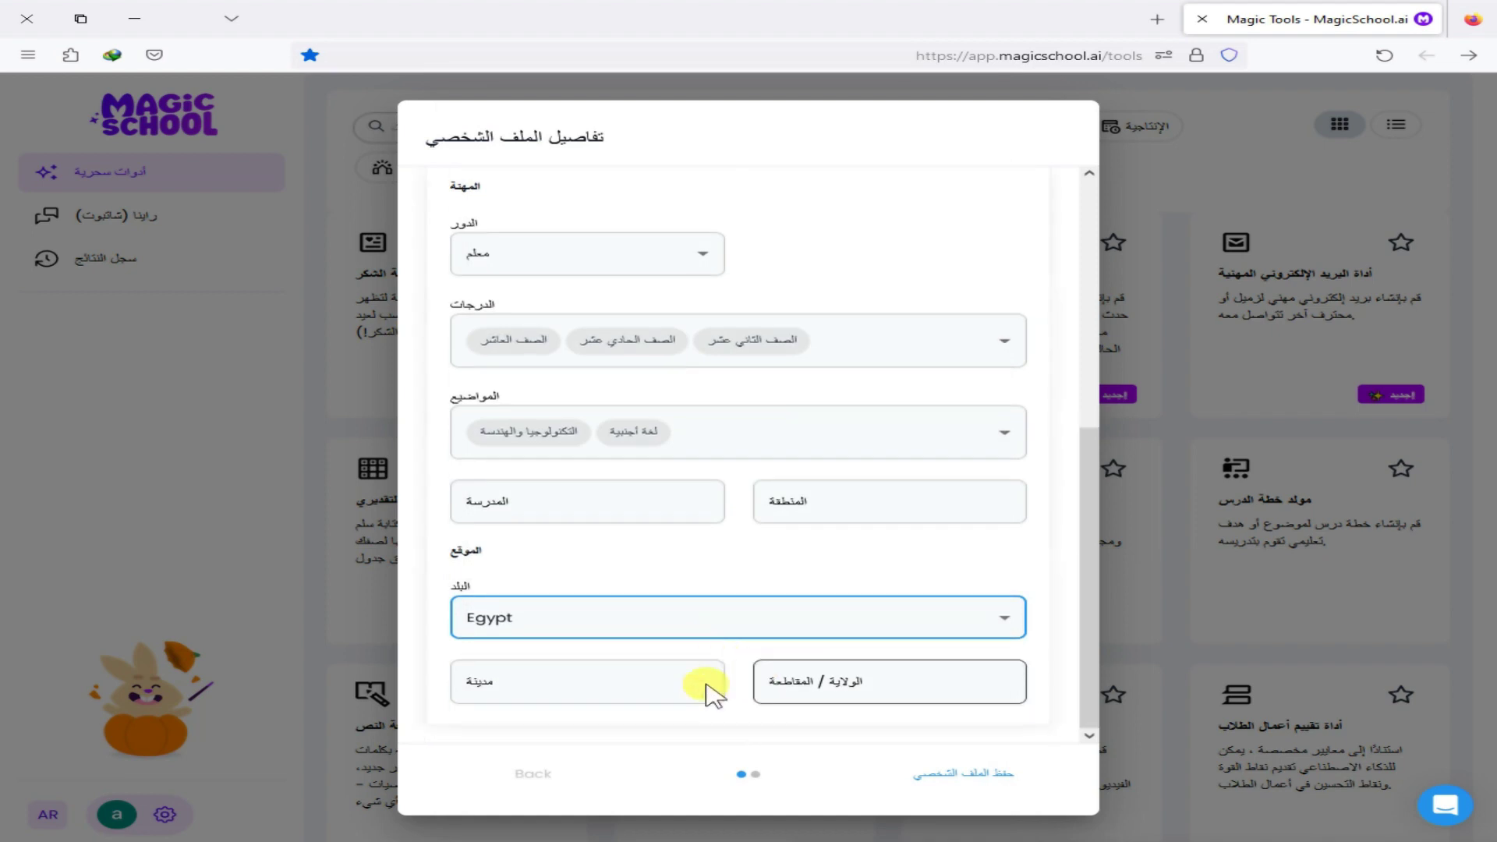
click(616, 686)
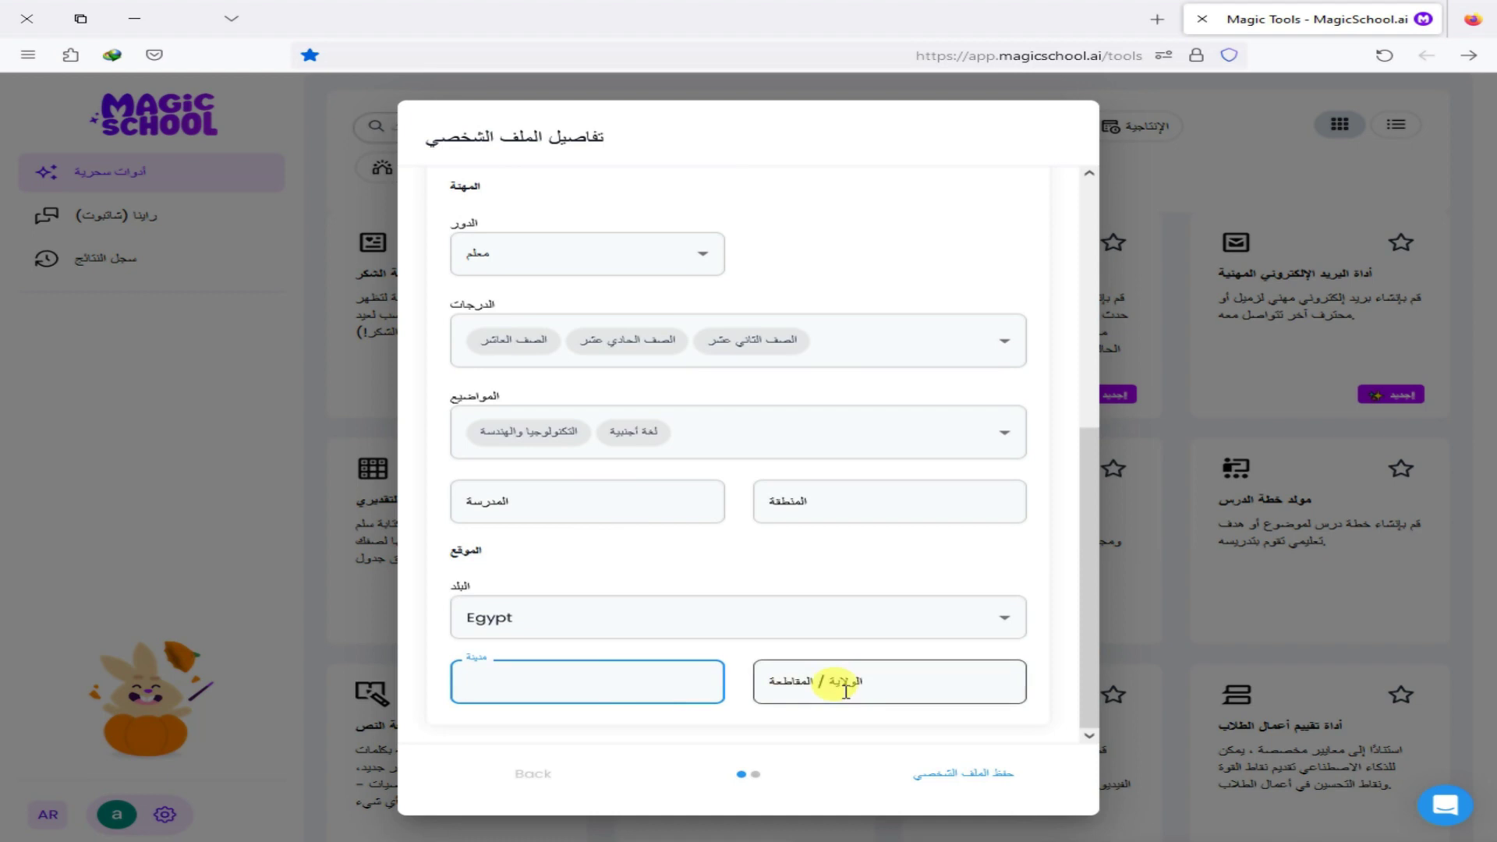
click(780, 686)
click(434, 668)
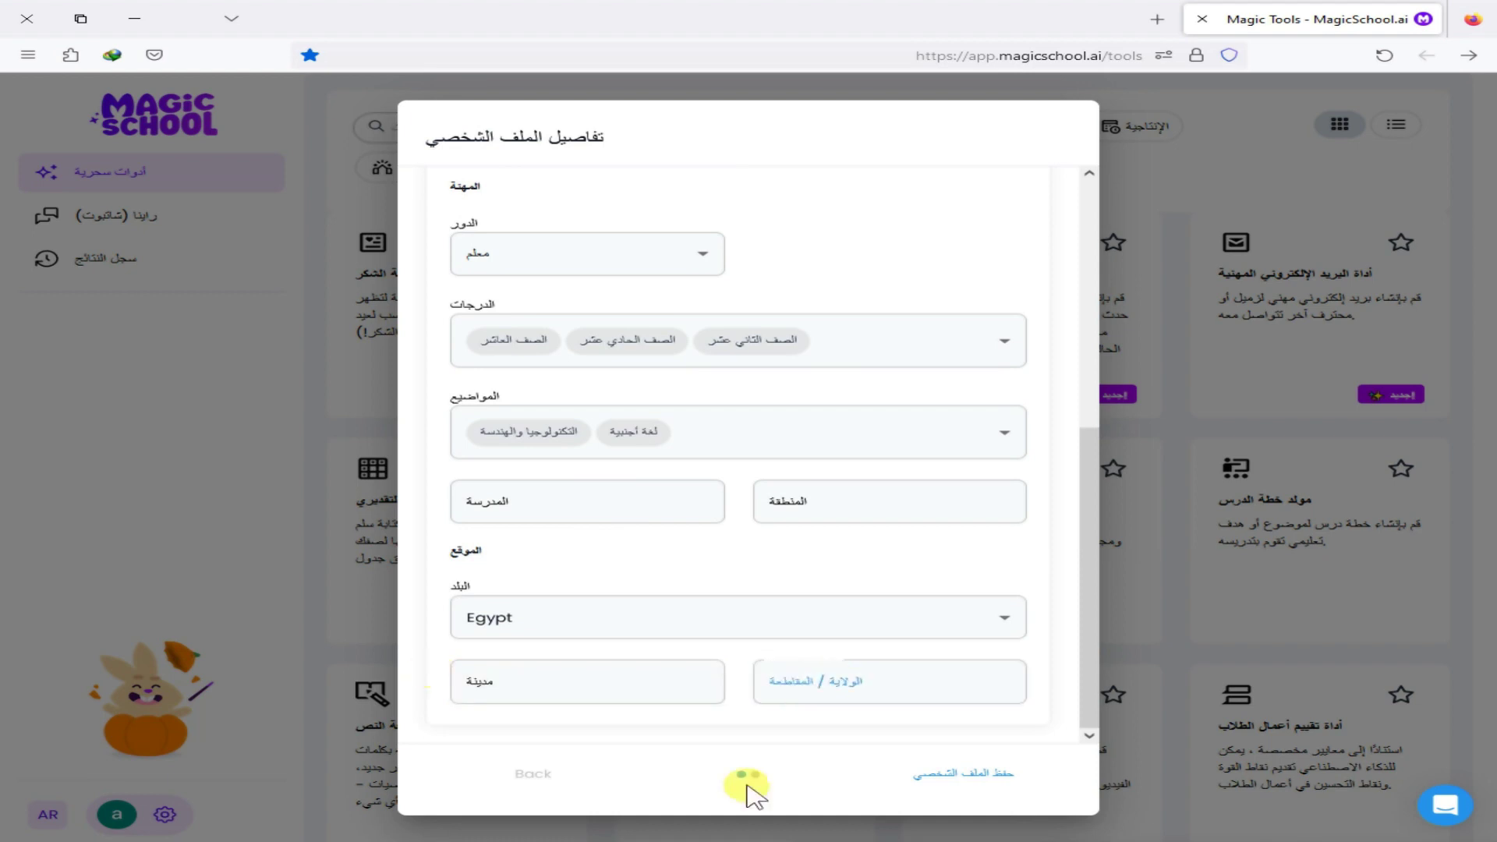
click(965, 780)
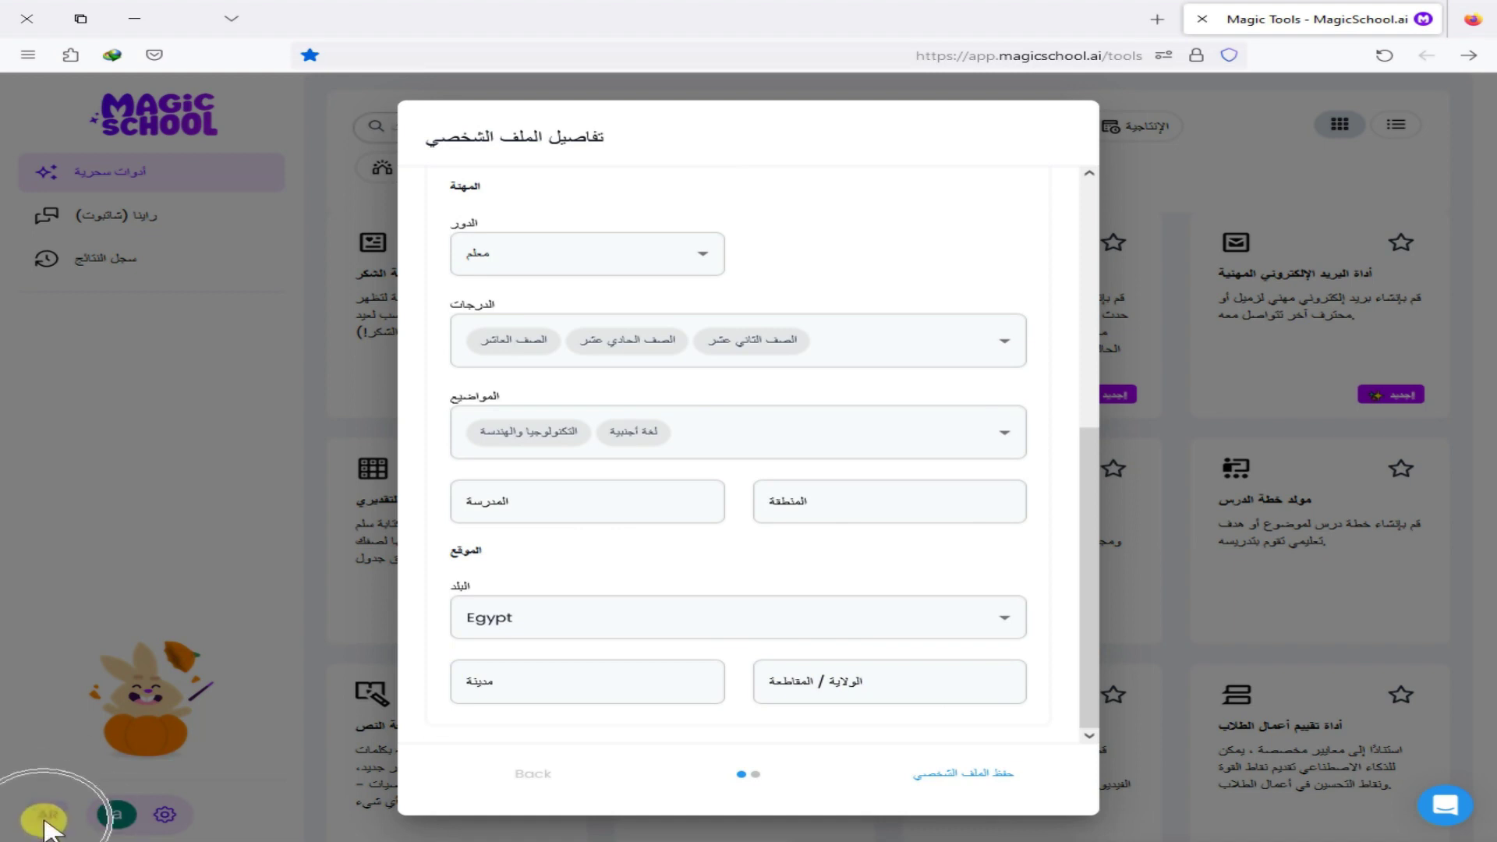
click(979, 787)
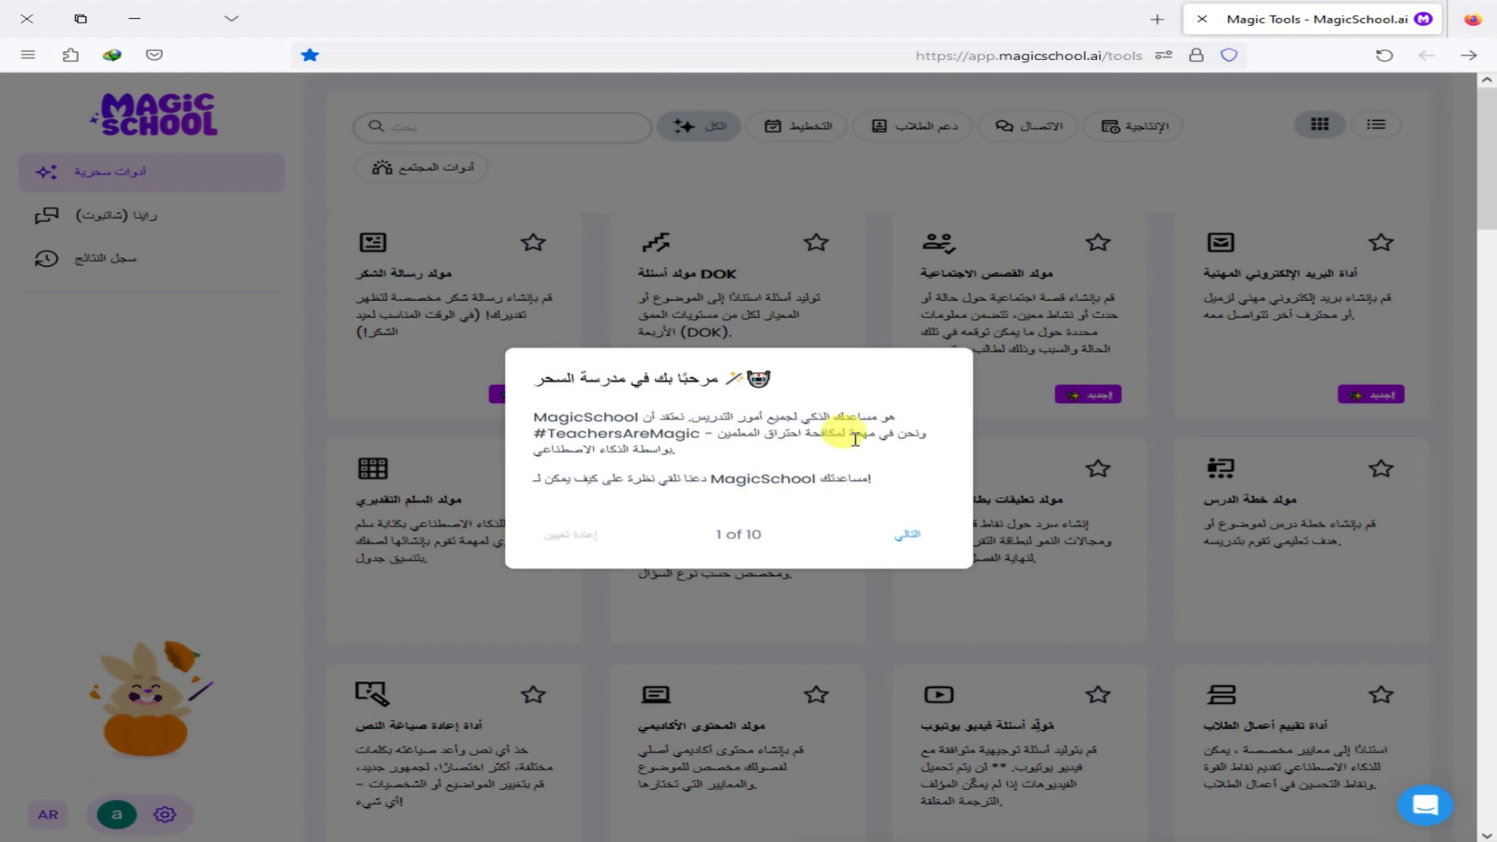
- Advance through the welcome tour and open the مولد السلم التقديري (rubric generator) tool
click(908, 537)
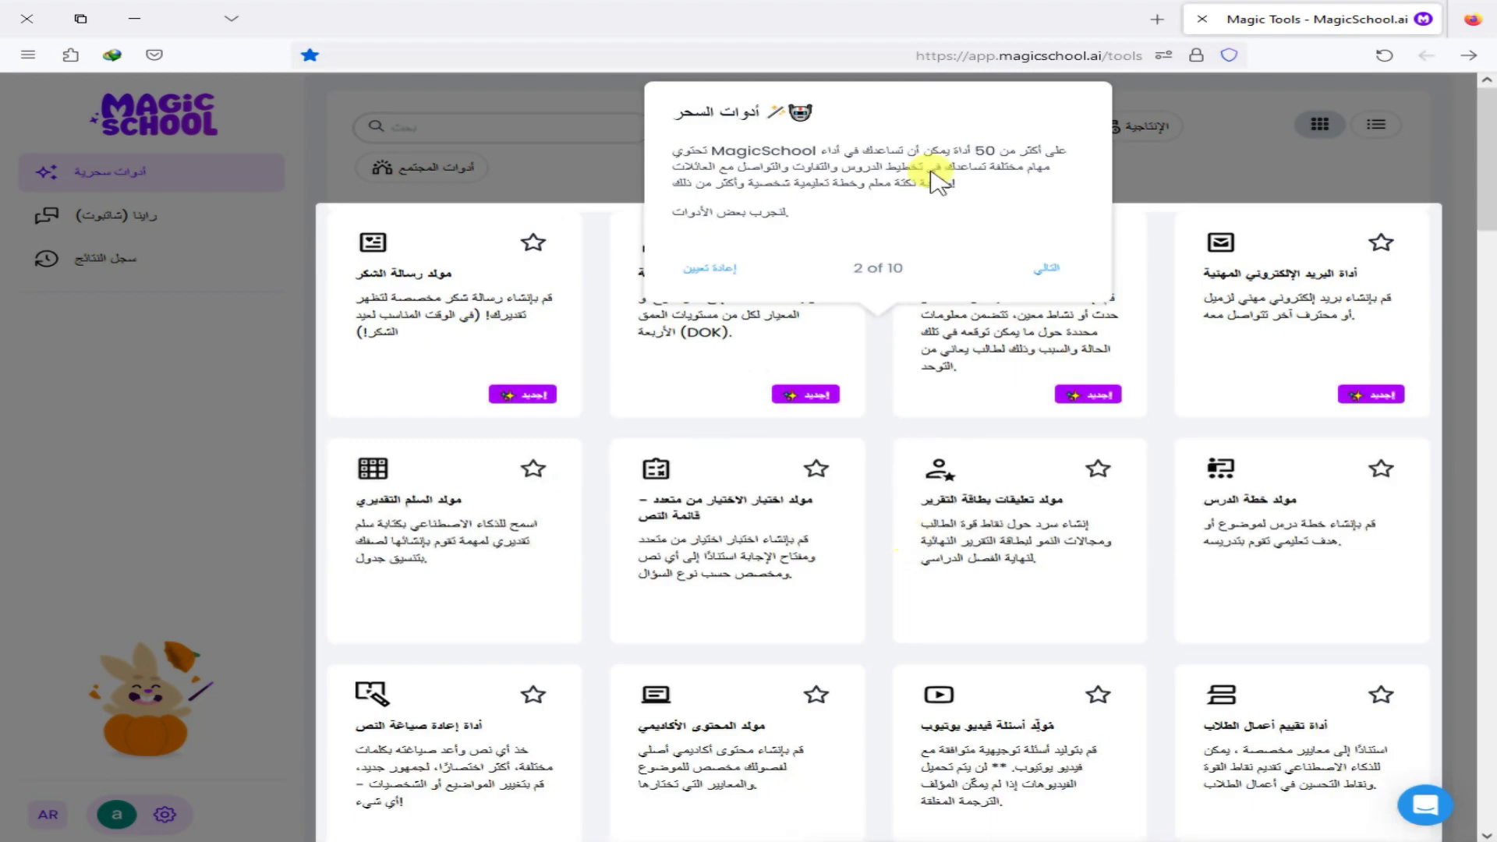
click(1031, 273)
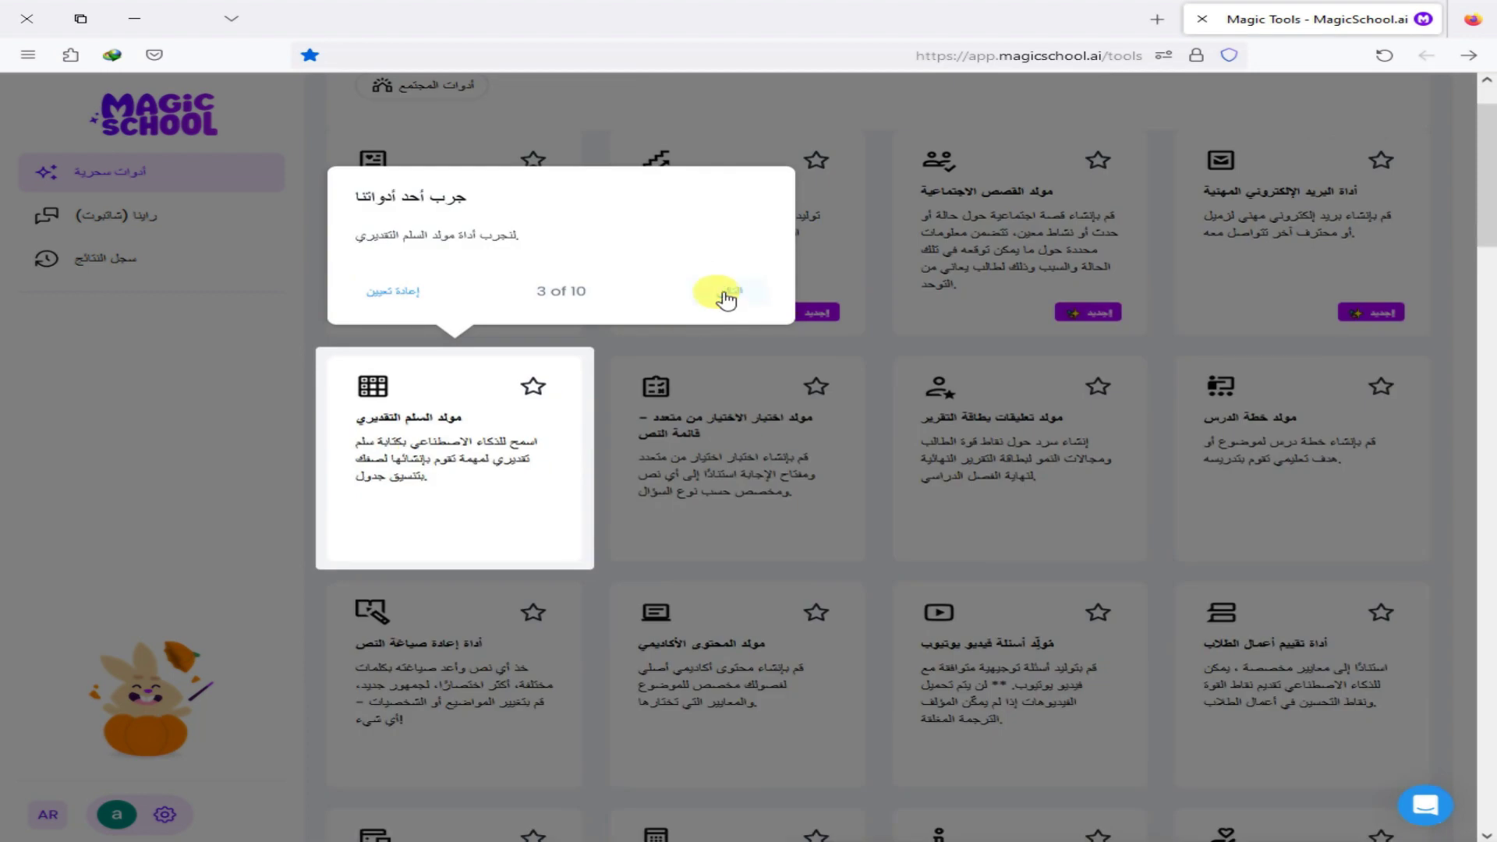
click(428, 453)
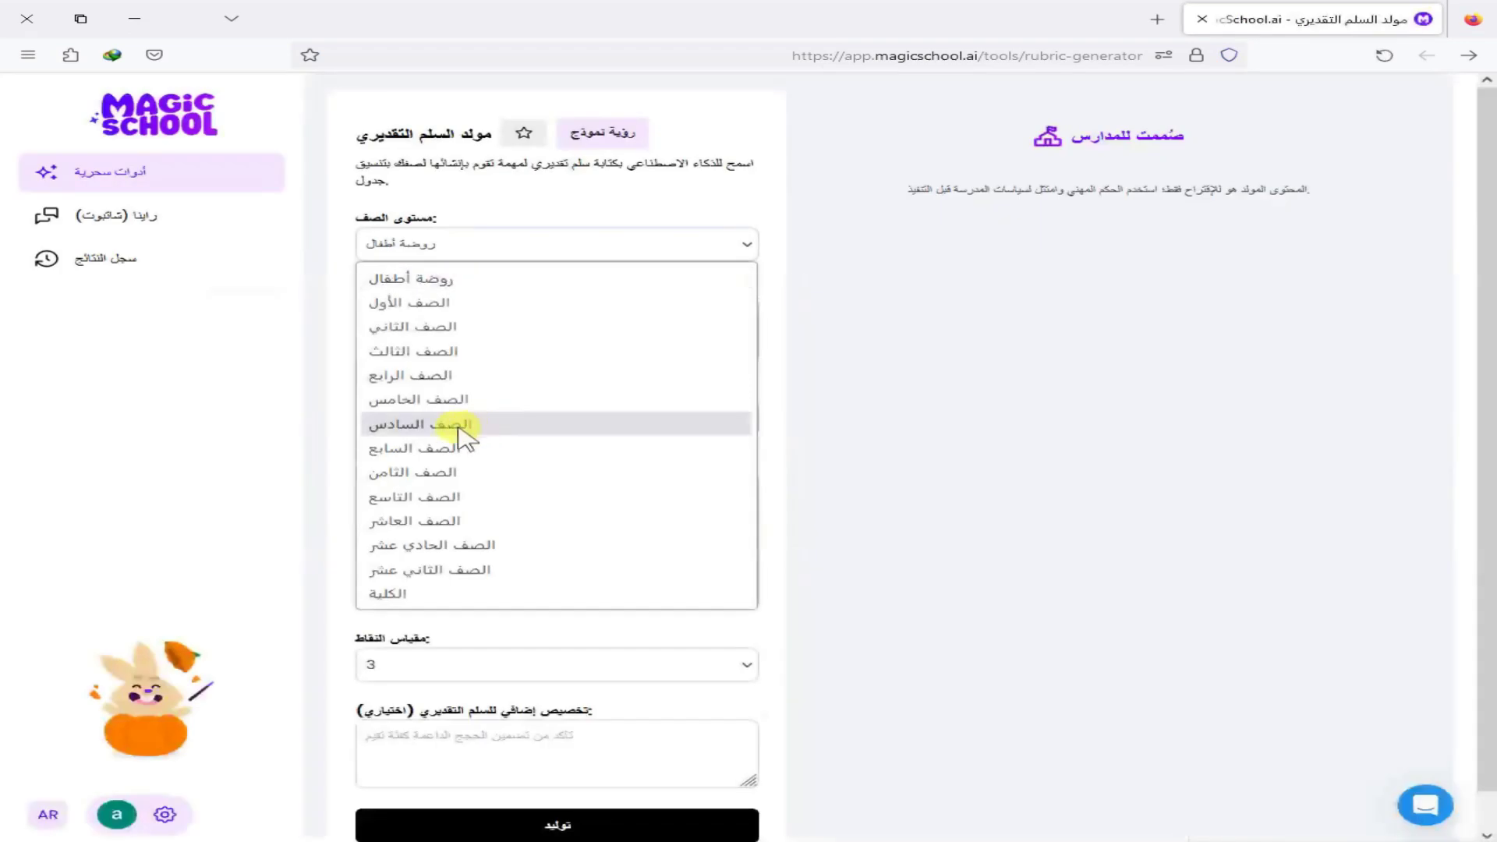
- Set the rubric's grade level to الصف العاشر (tenth grade) and enter الهدف as its standard/objective
click(434, 522)
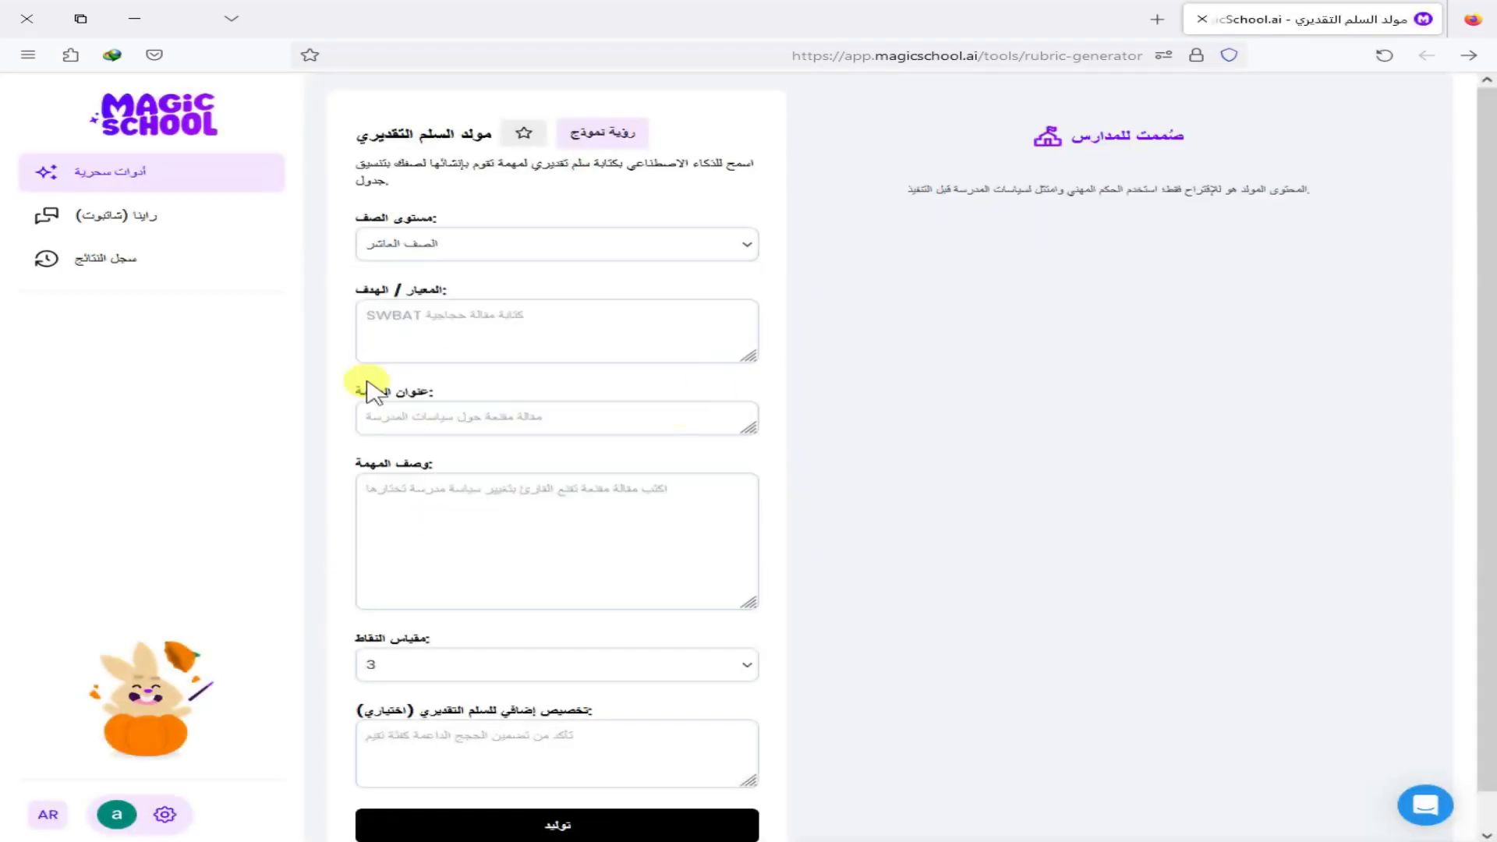
click(511, 335)
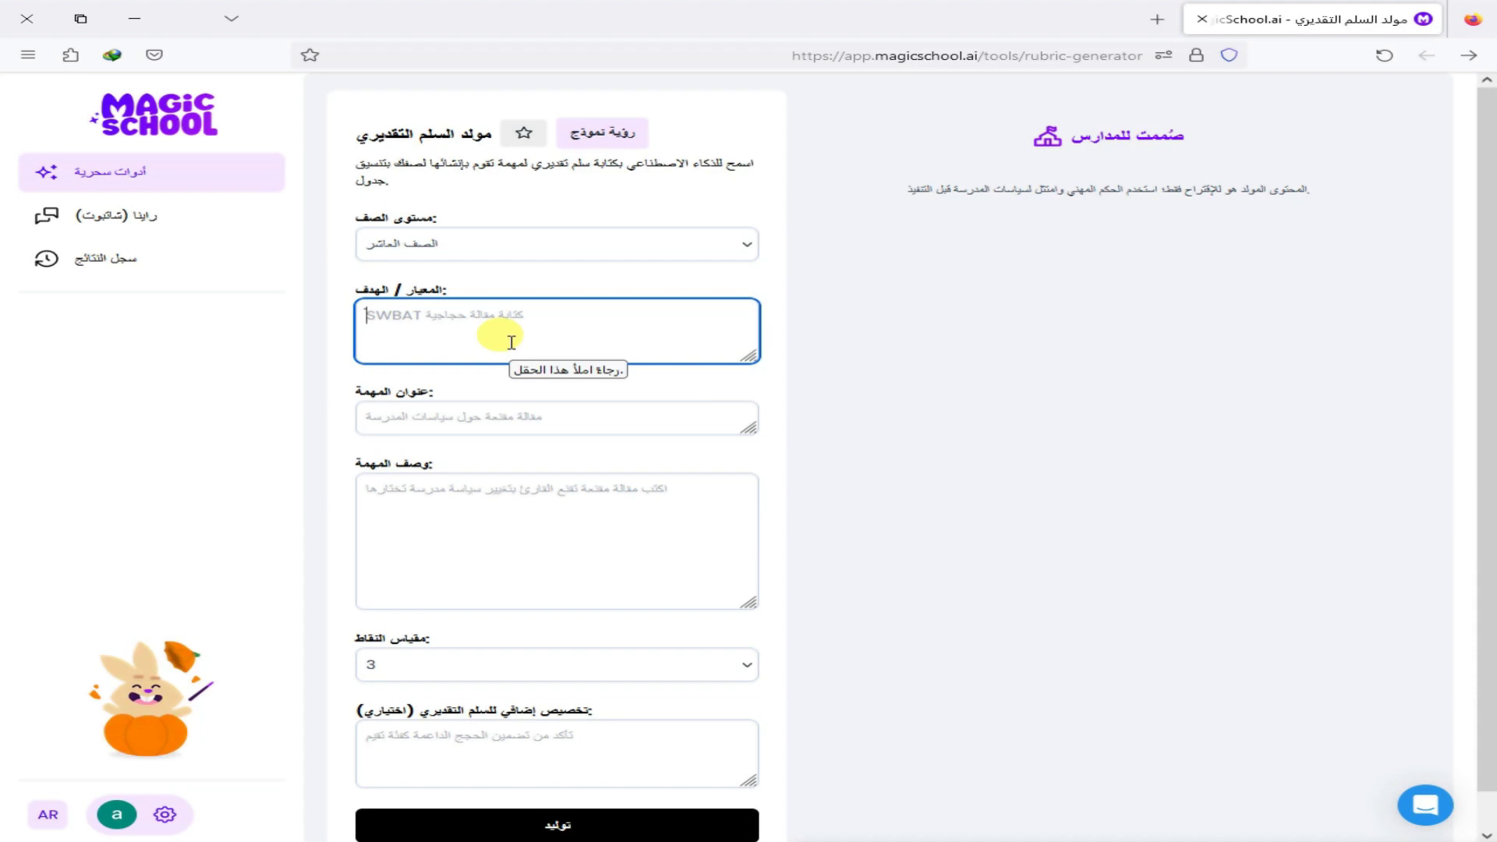
text(الهدف)
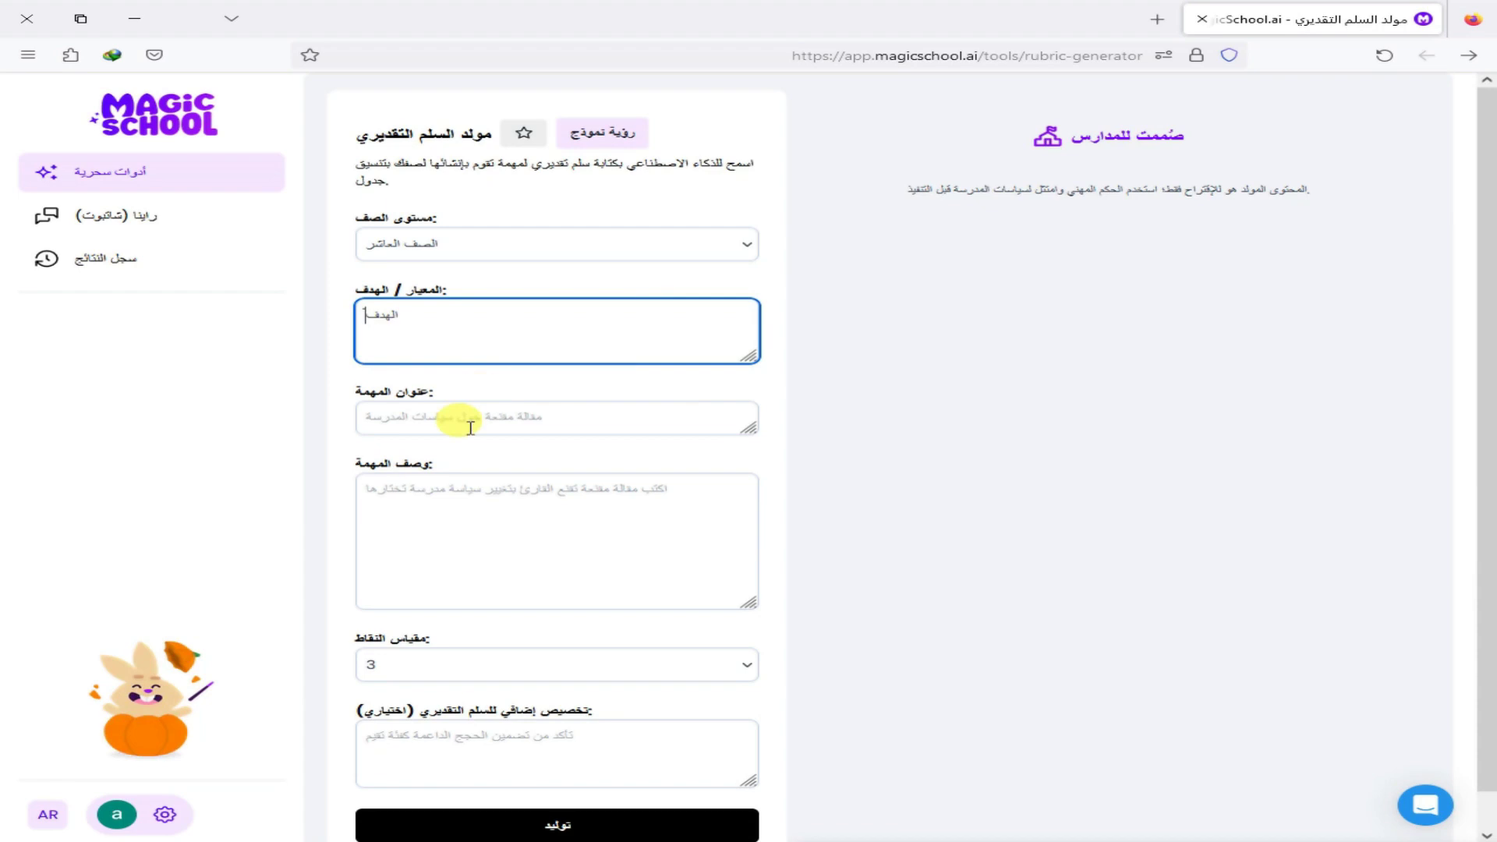
- Enter مقدمة حول لغة البرمجة php as the assignment title
click(548, 417)
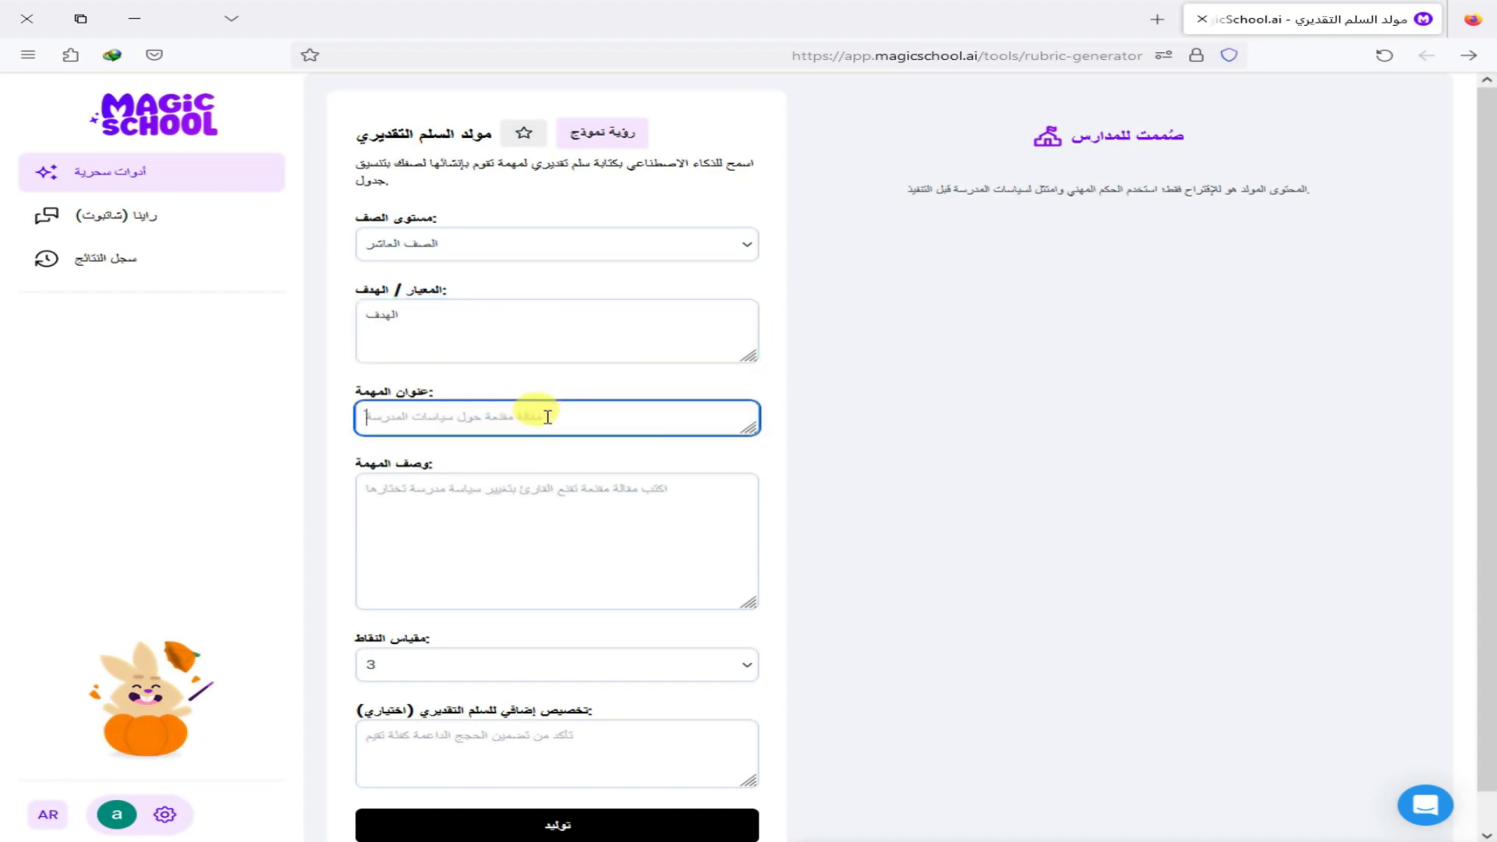
text(مقد)
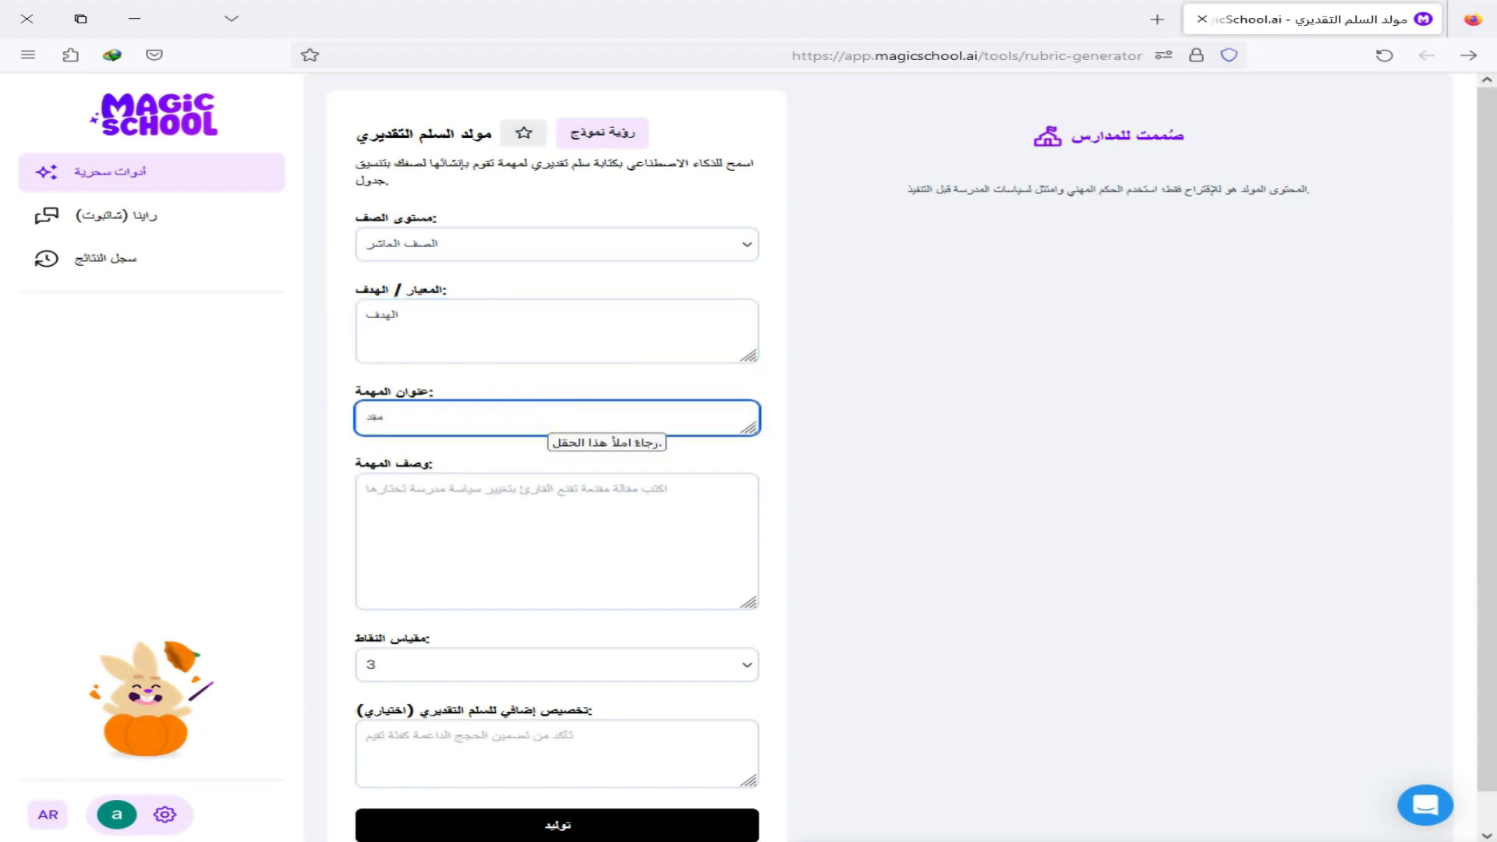
text(مة حول لغة البرمجة php)
- Start the assignment description, with كتابة كود لغة برمجة php as its second line
click(494, 511)
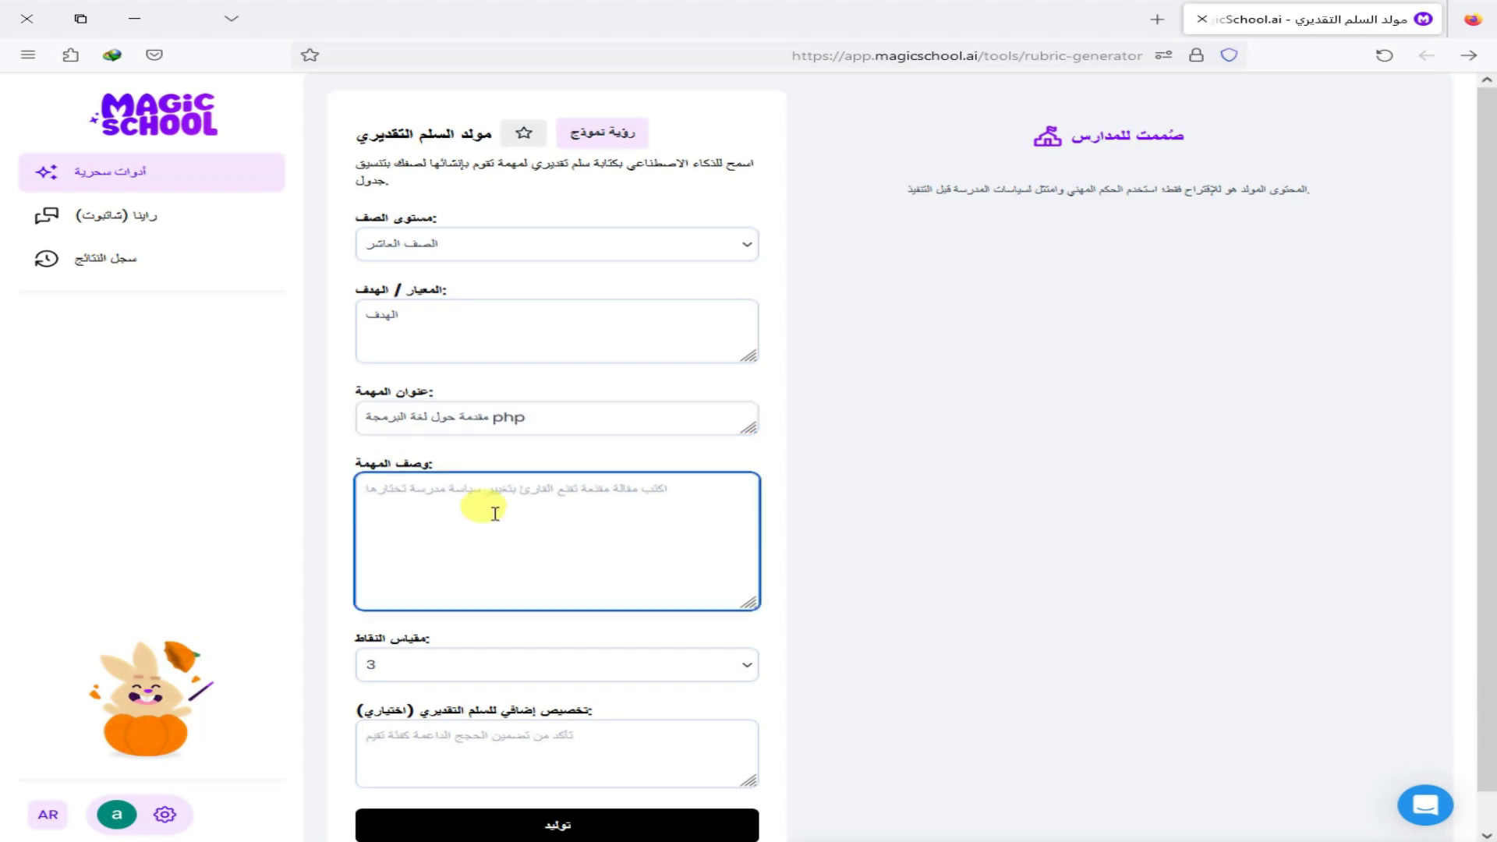
text(juvdt )
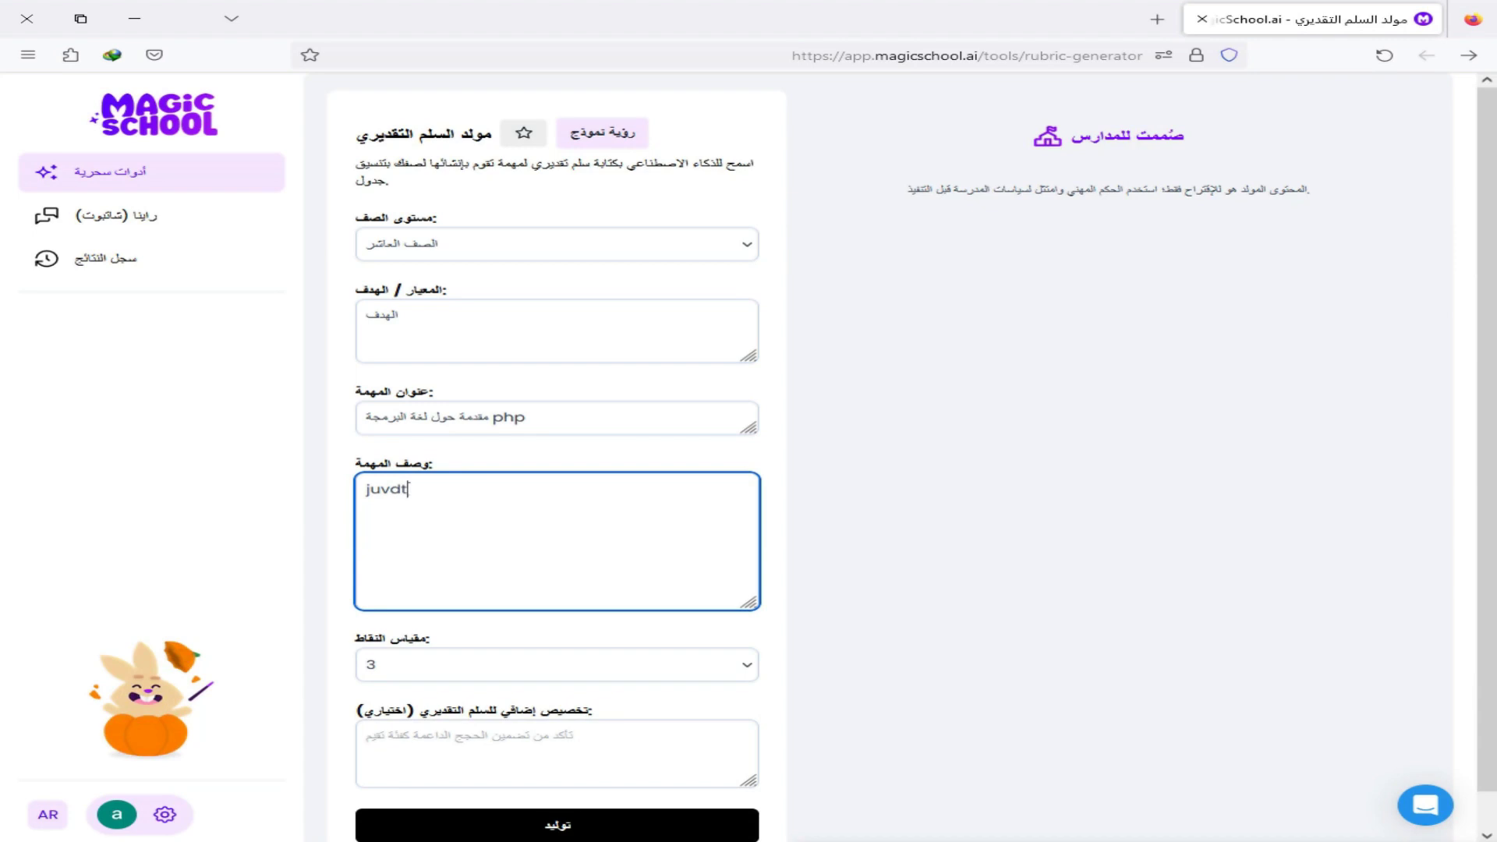
text(gym hgfvl[m حاح)
key(Return)
text(كتابة كود ل)
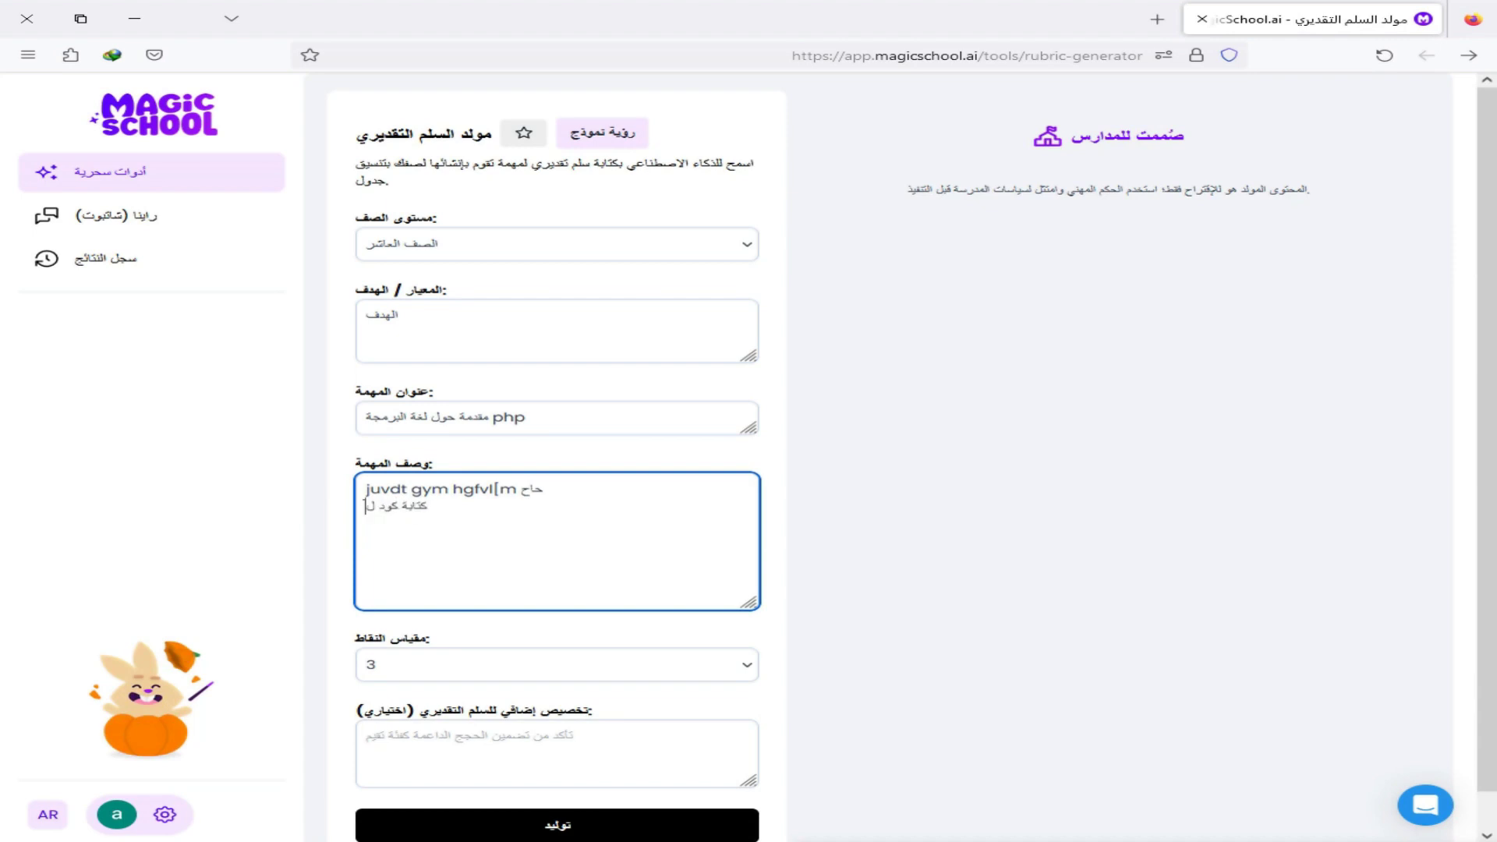
text(غة برمجة php)
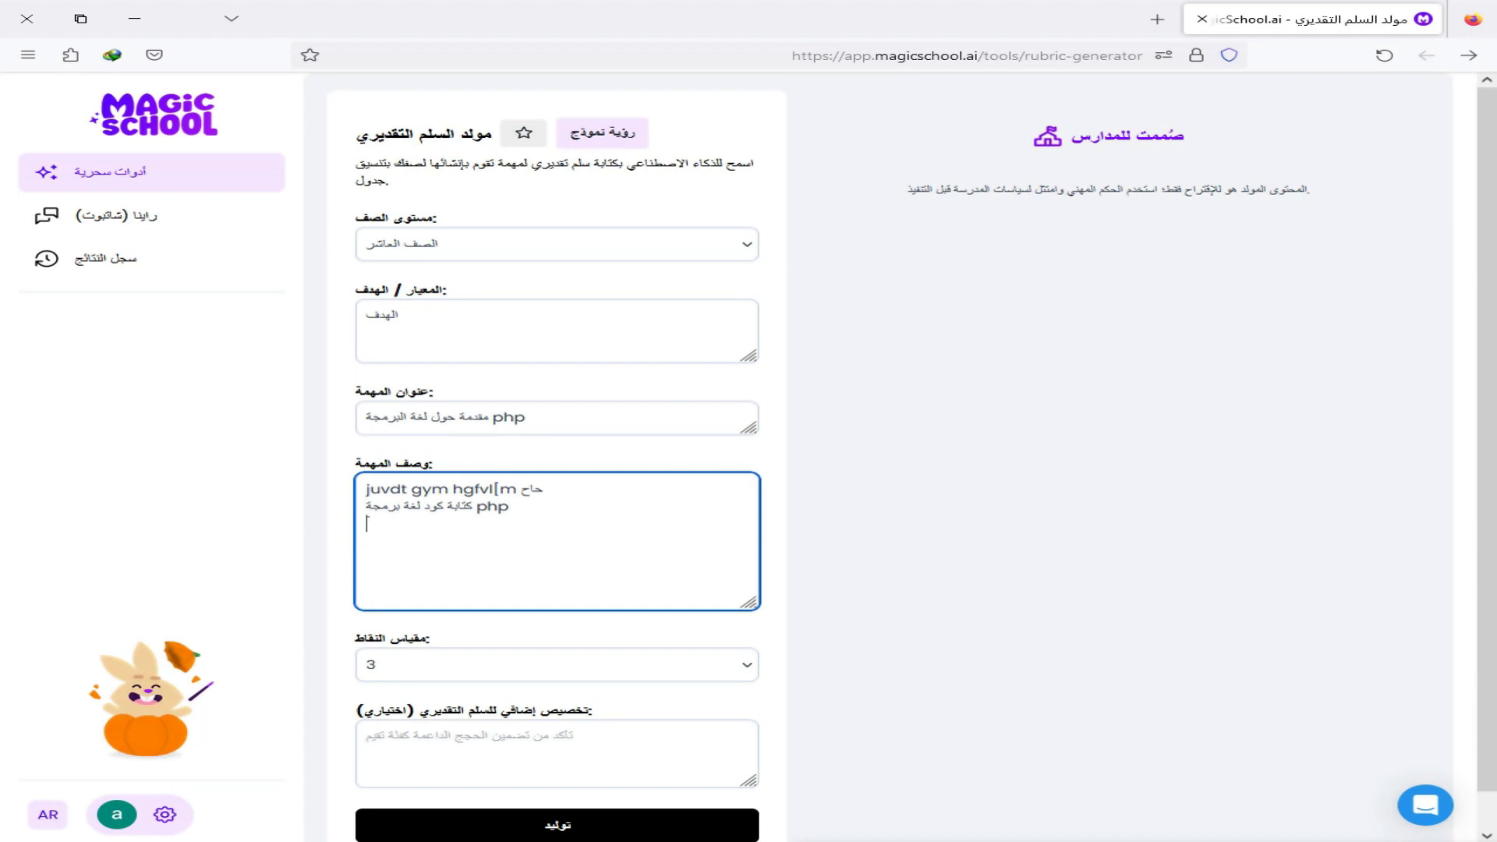
key(Return)
- Replace the mistyped first line of the assignment description with تعريف لغة البرمجة php
drag(468, 489, 559, 484)
click(382, 493)
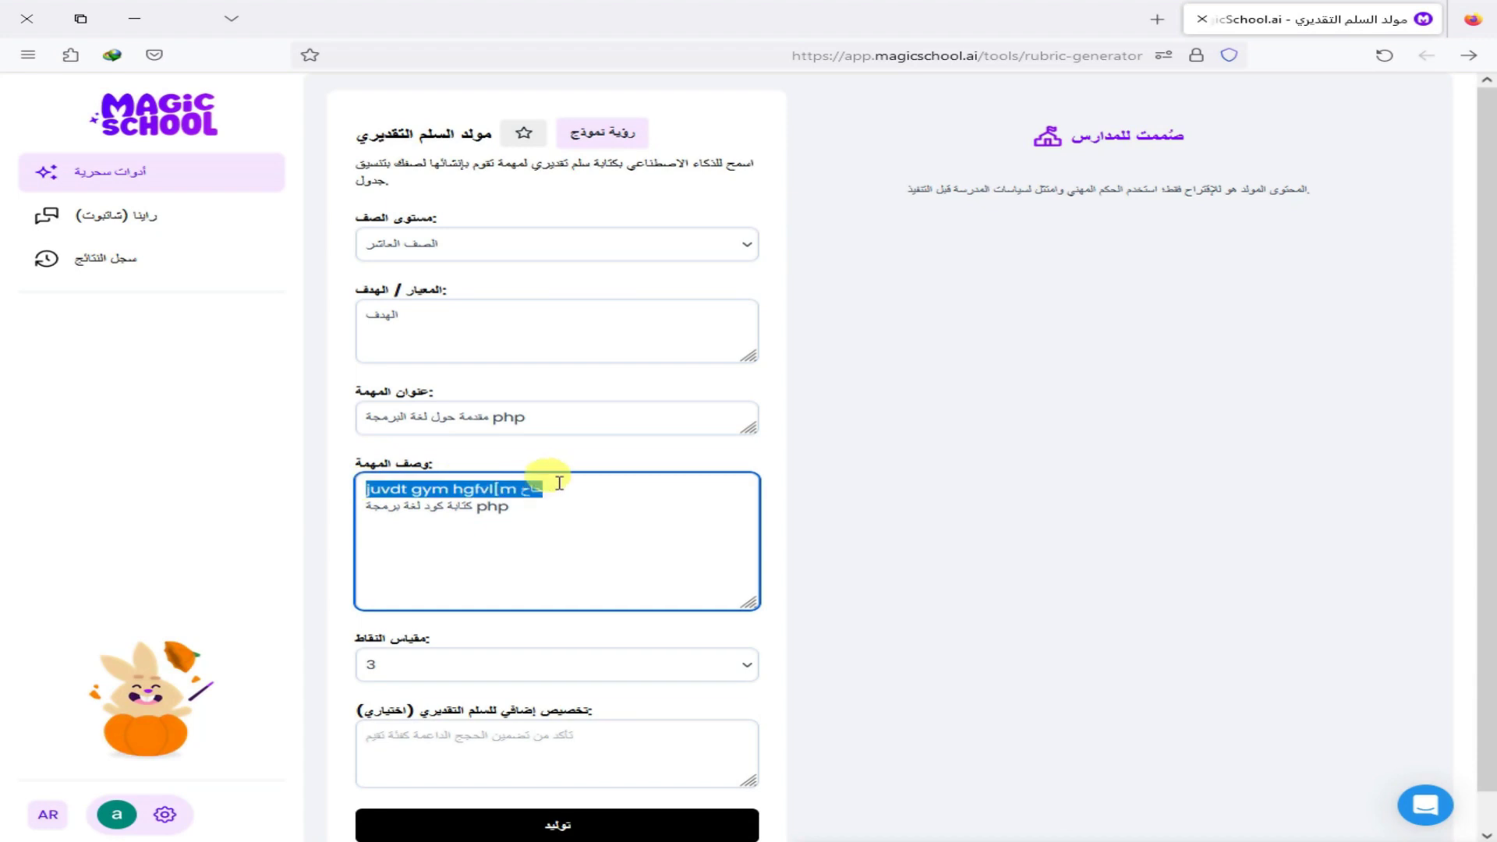
text(تعريف)
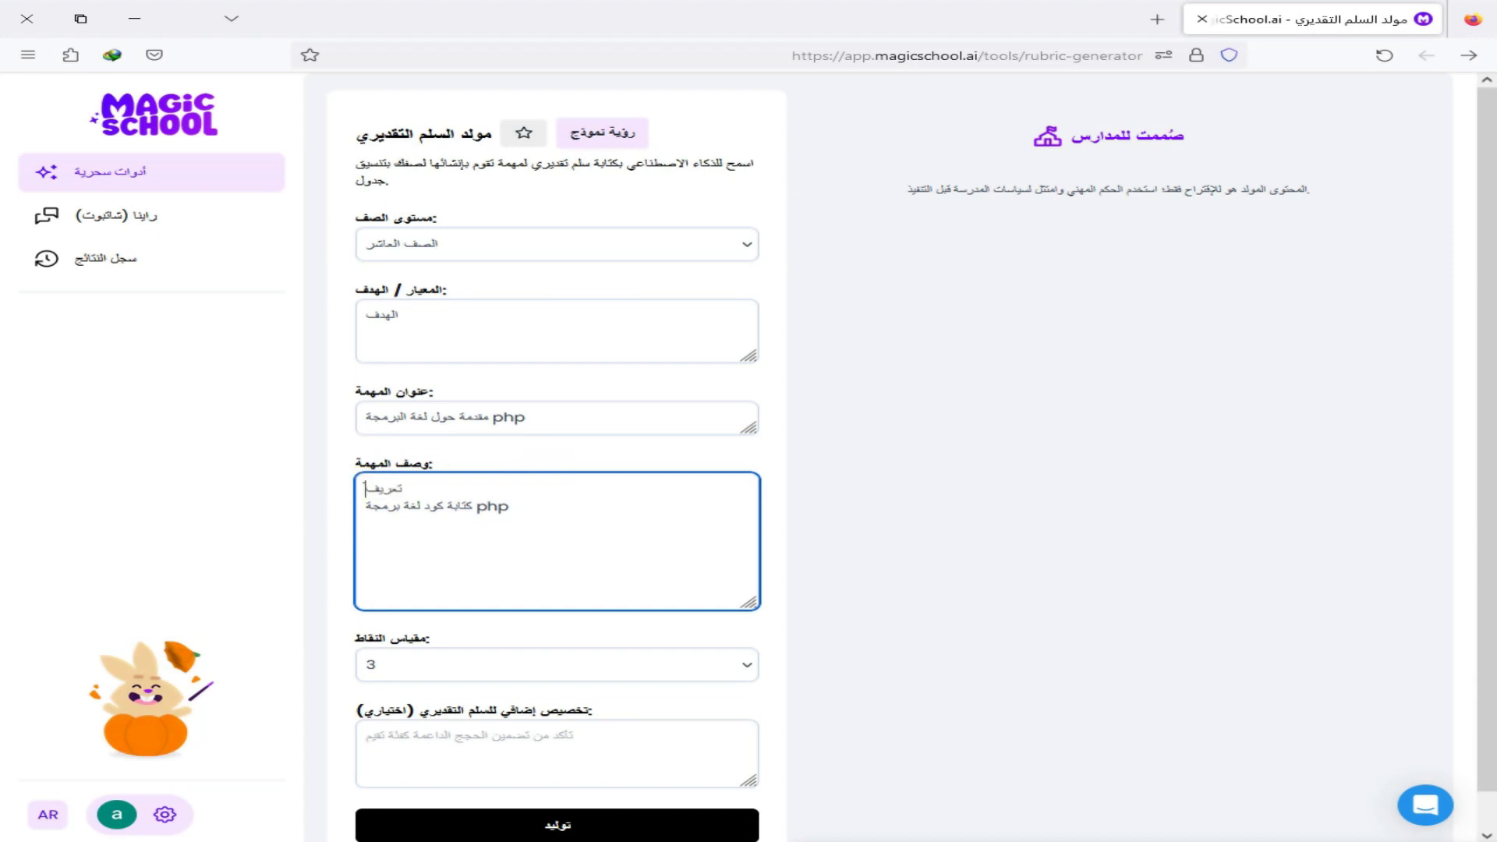
text( لغة البرمجة php)
- Add انشاء مشروع بلغة php as the third line of the assignment description
click(541, 518)
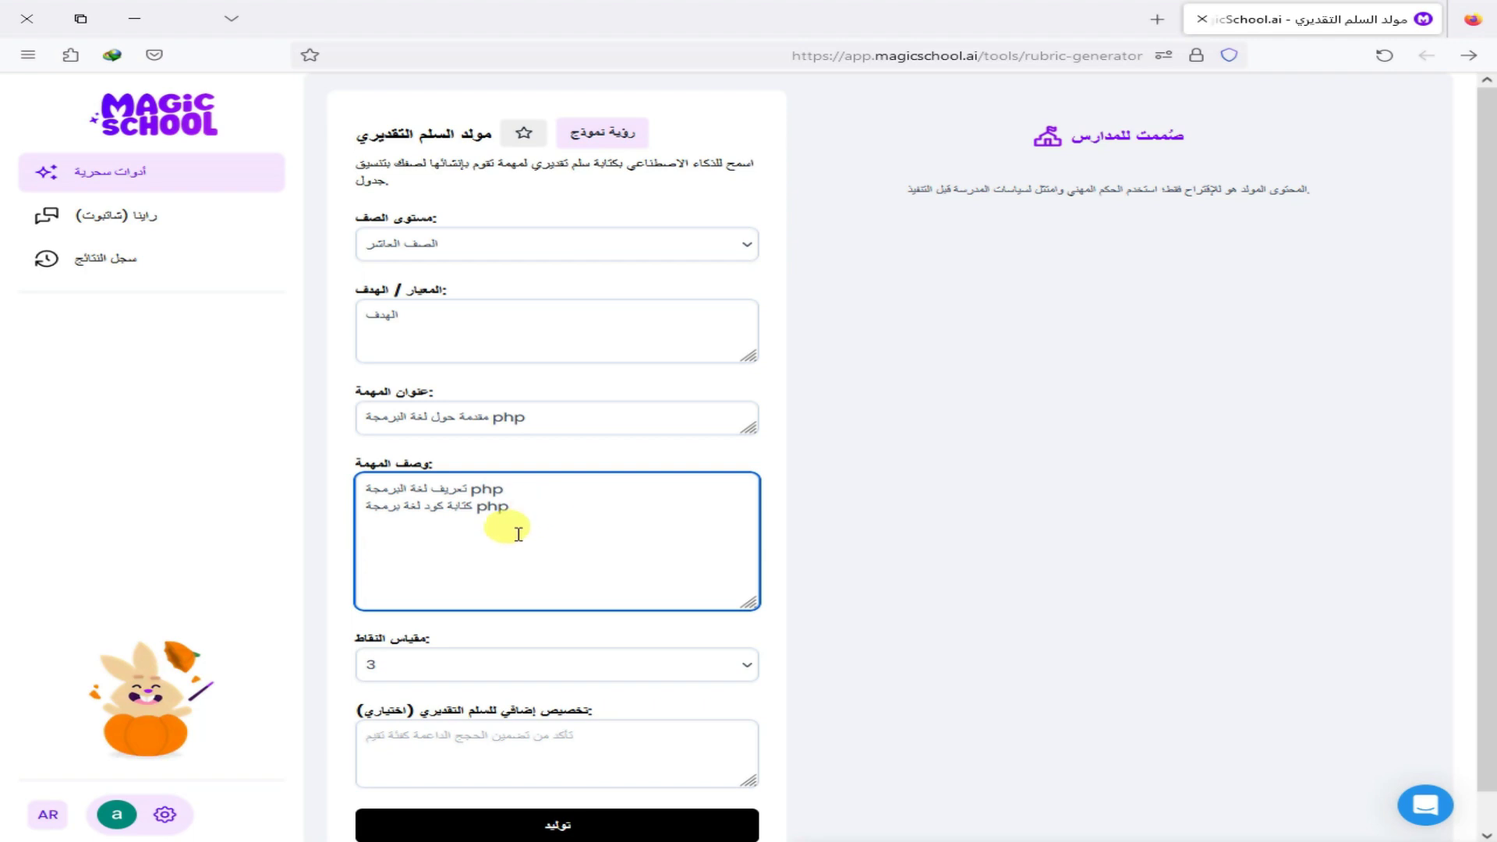
text(hkahx lav,u f)
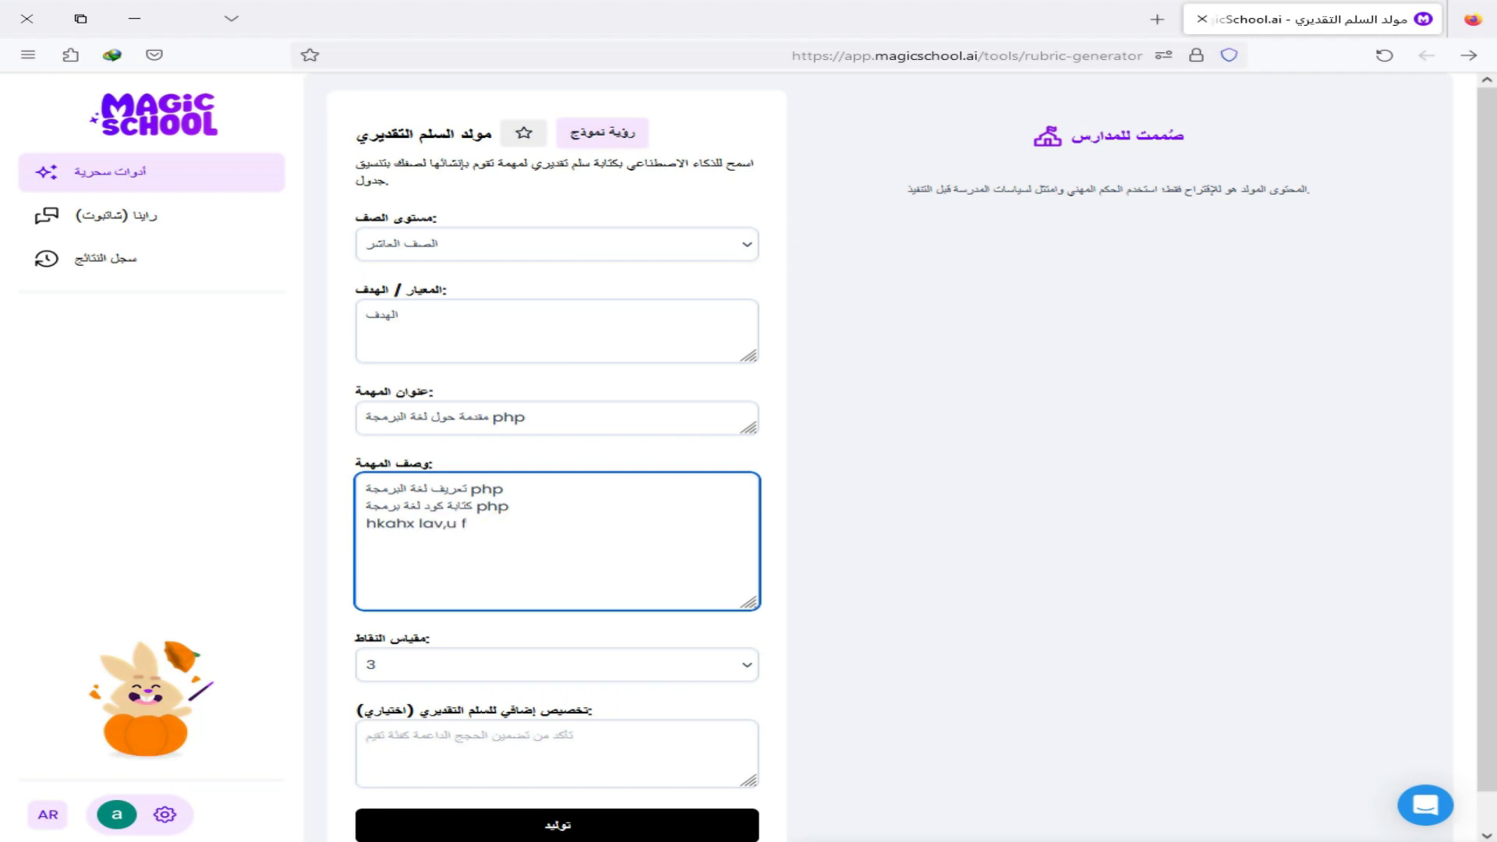
text(gym حاح)
triple_click(511, 524)
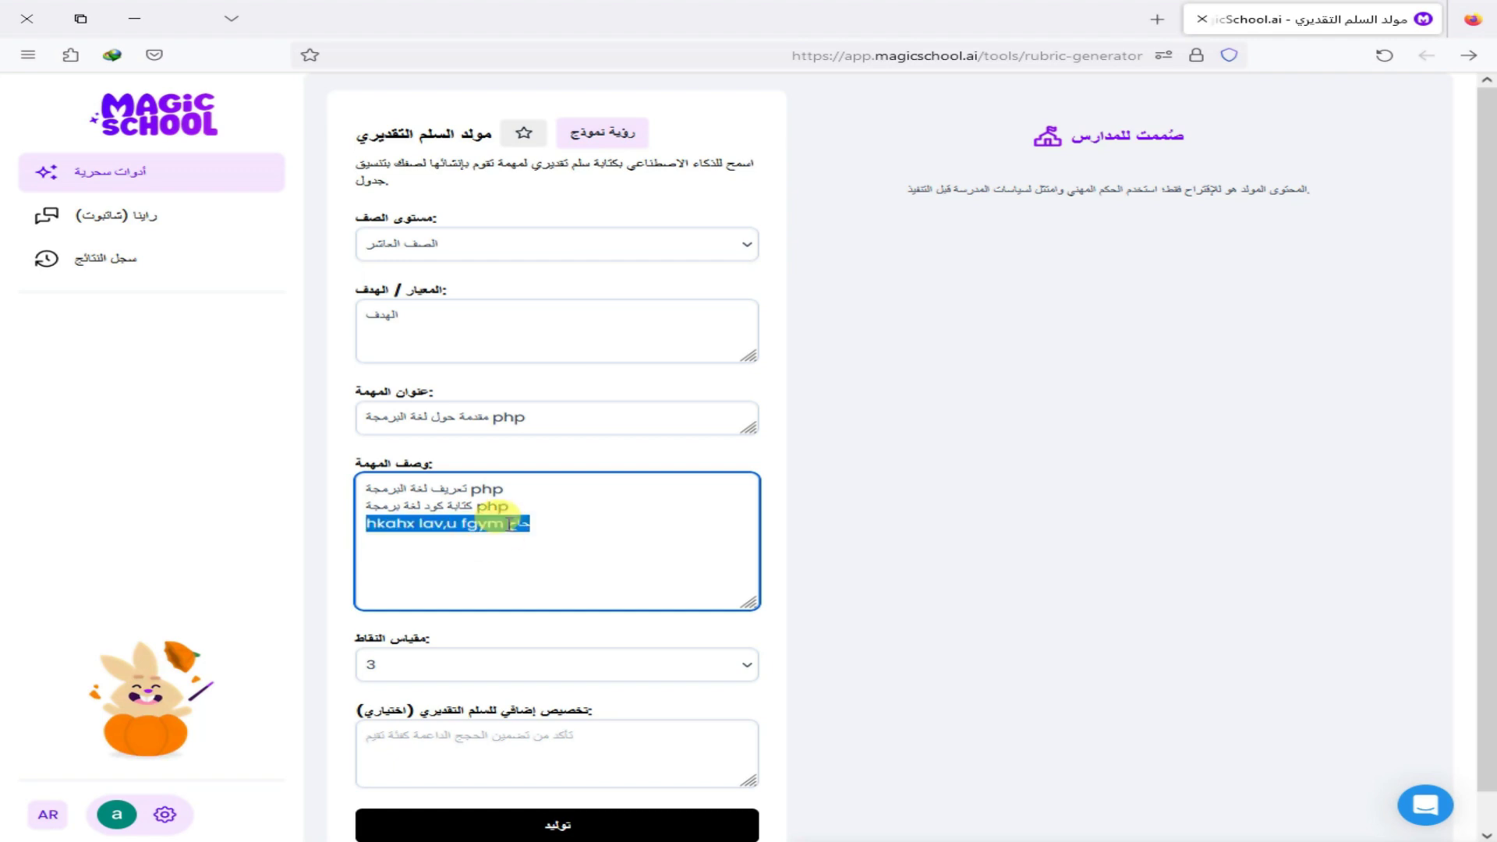
text(انشاء)
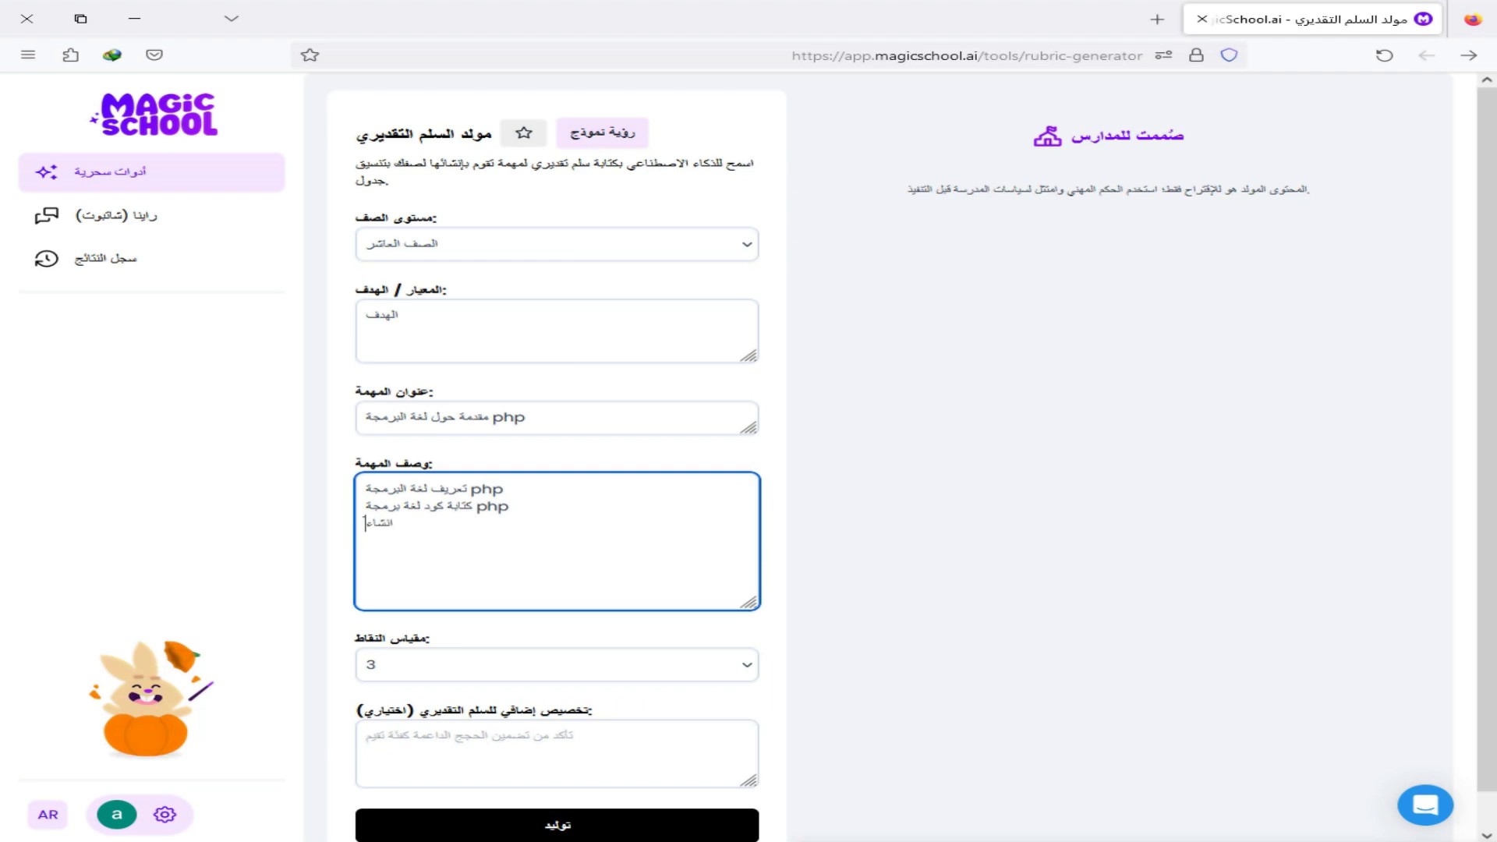
text( مشروع بلغة php)
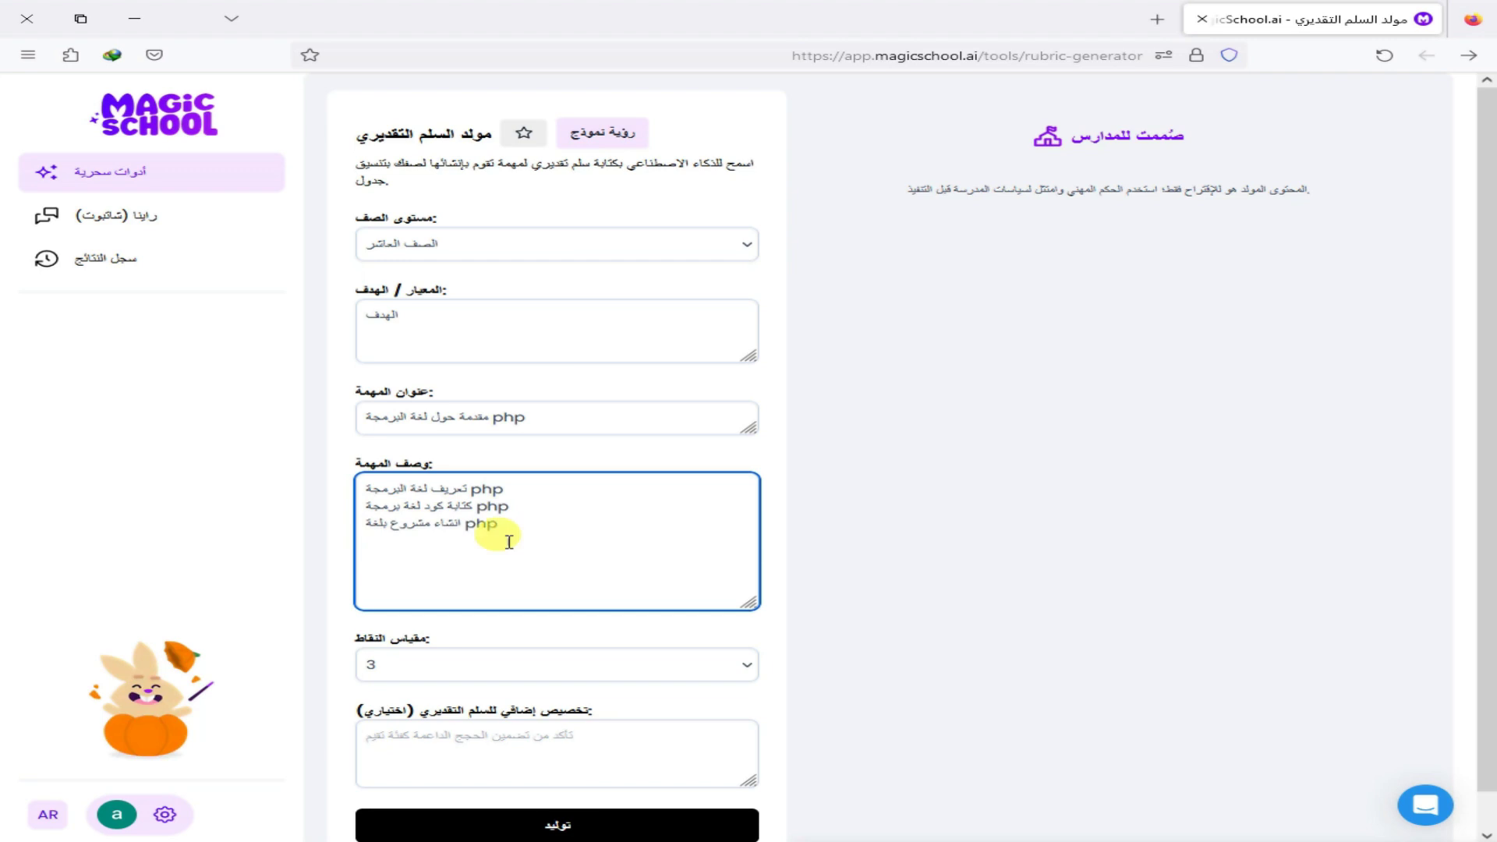
- Set the rubric's point scale to 5 and generate the rubric, leaving the optional customization blank
scroll(577, 511, down, 1)
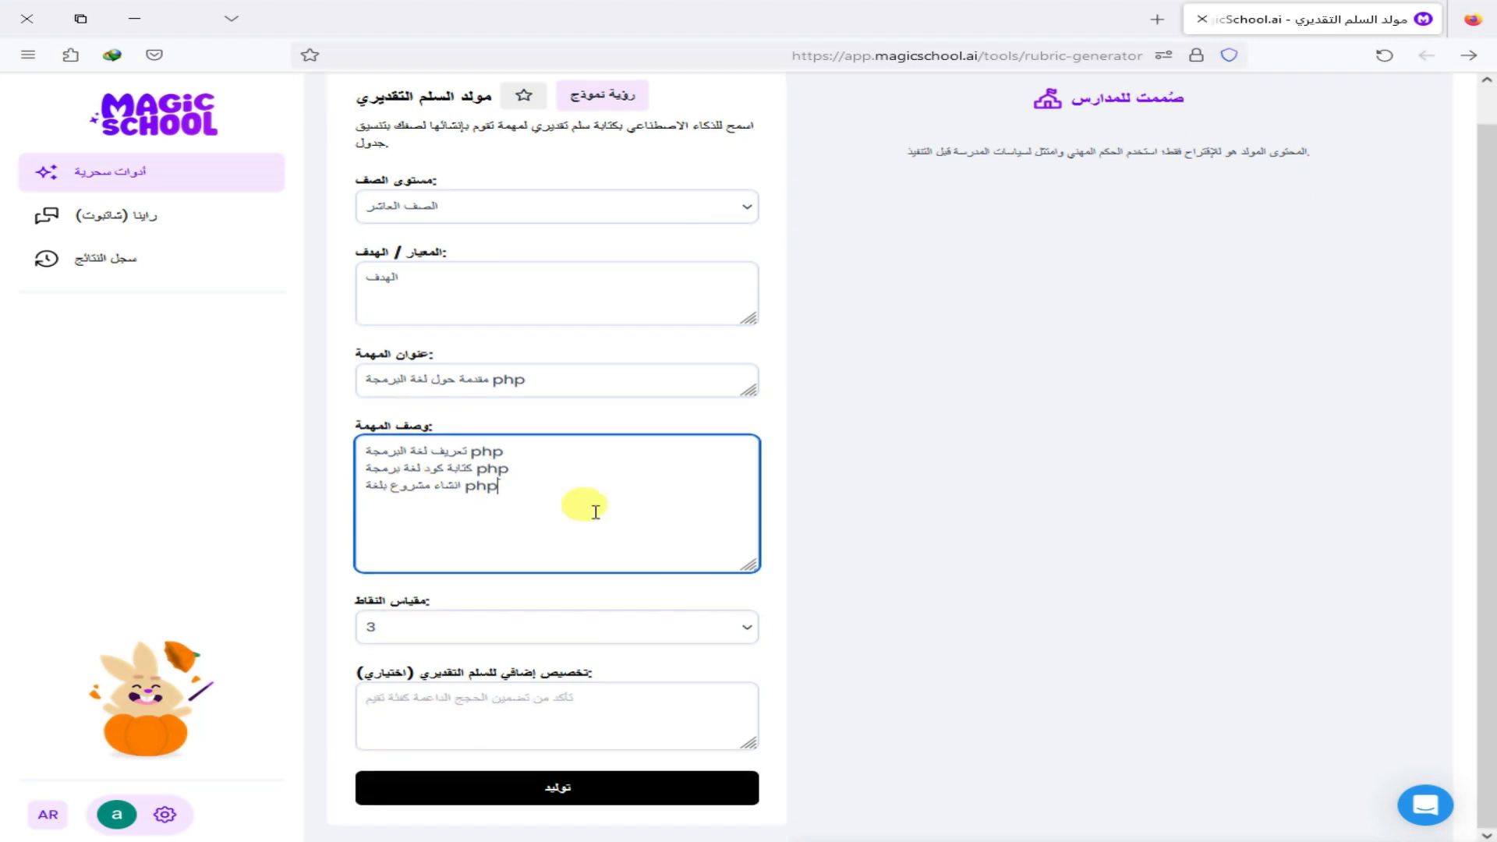
click(748, 628)
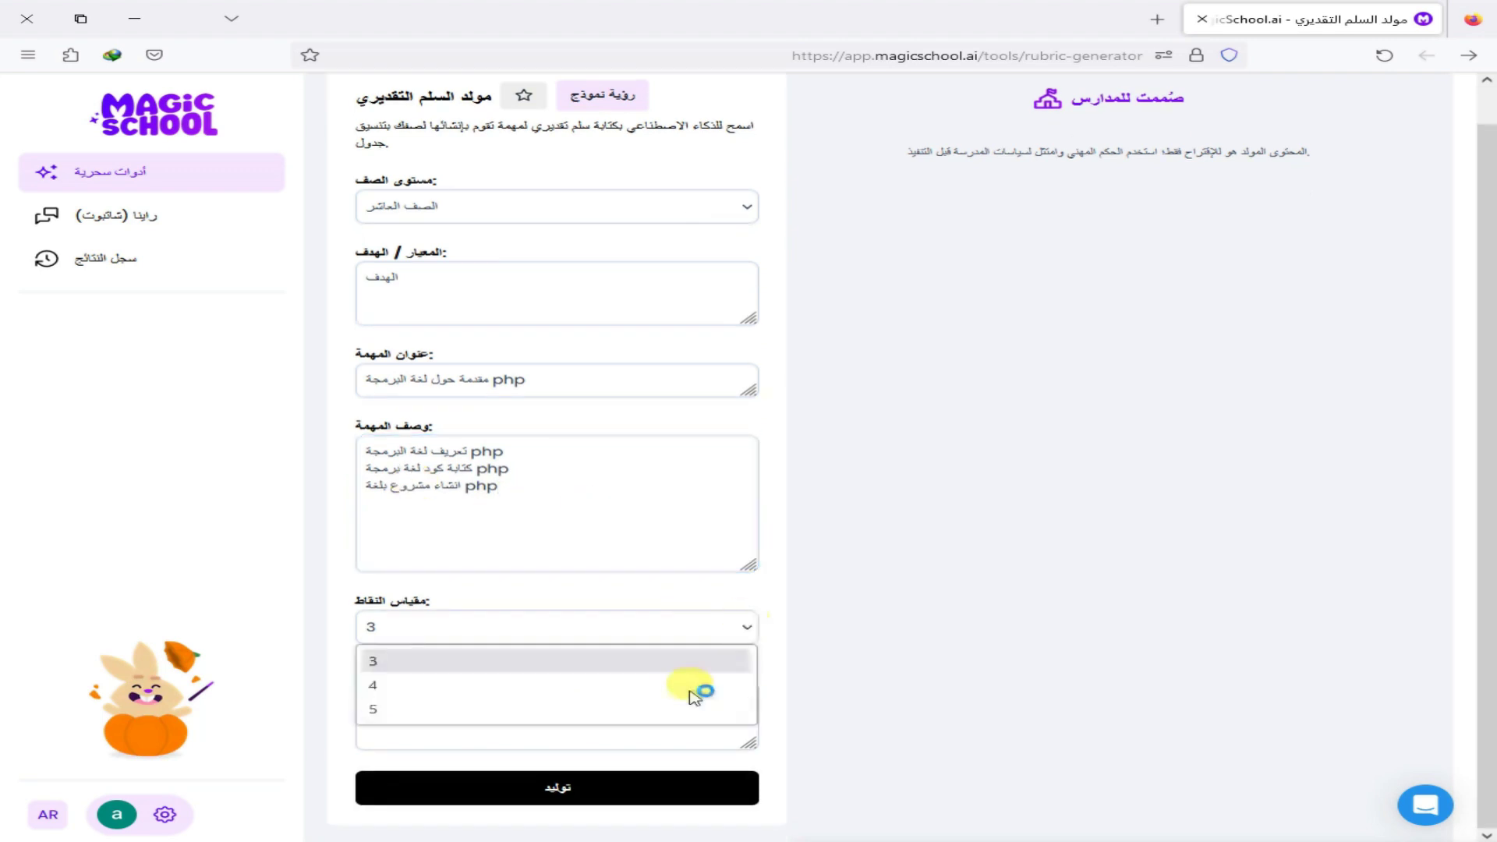
click(694, 708)
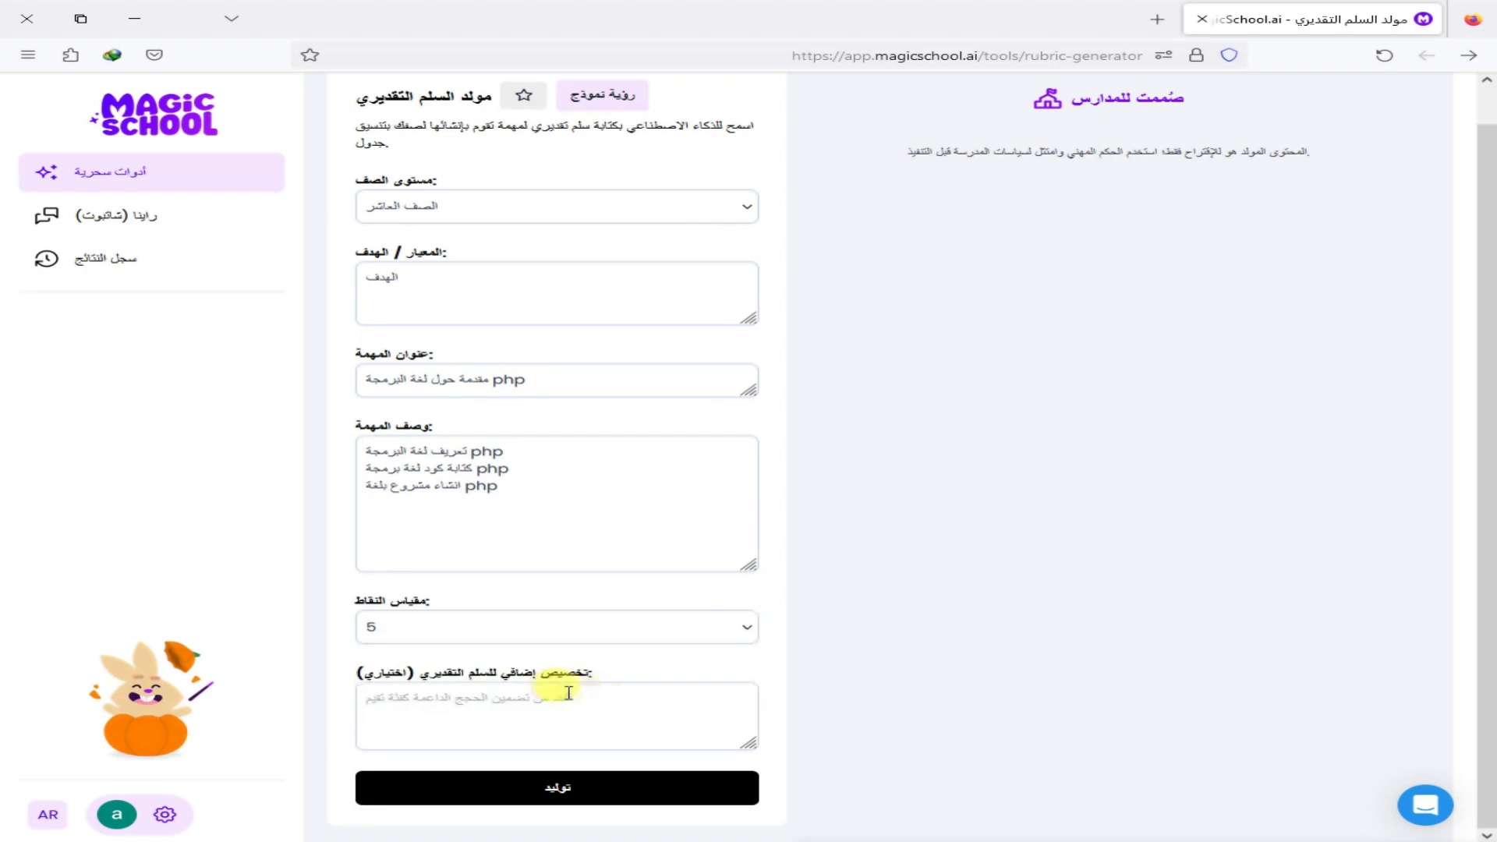
click(561, 785)
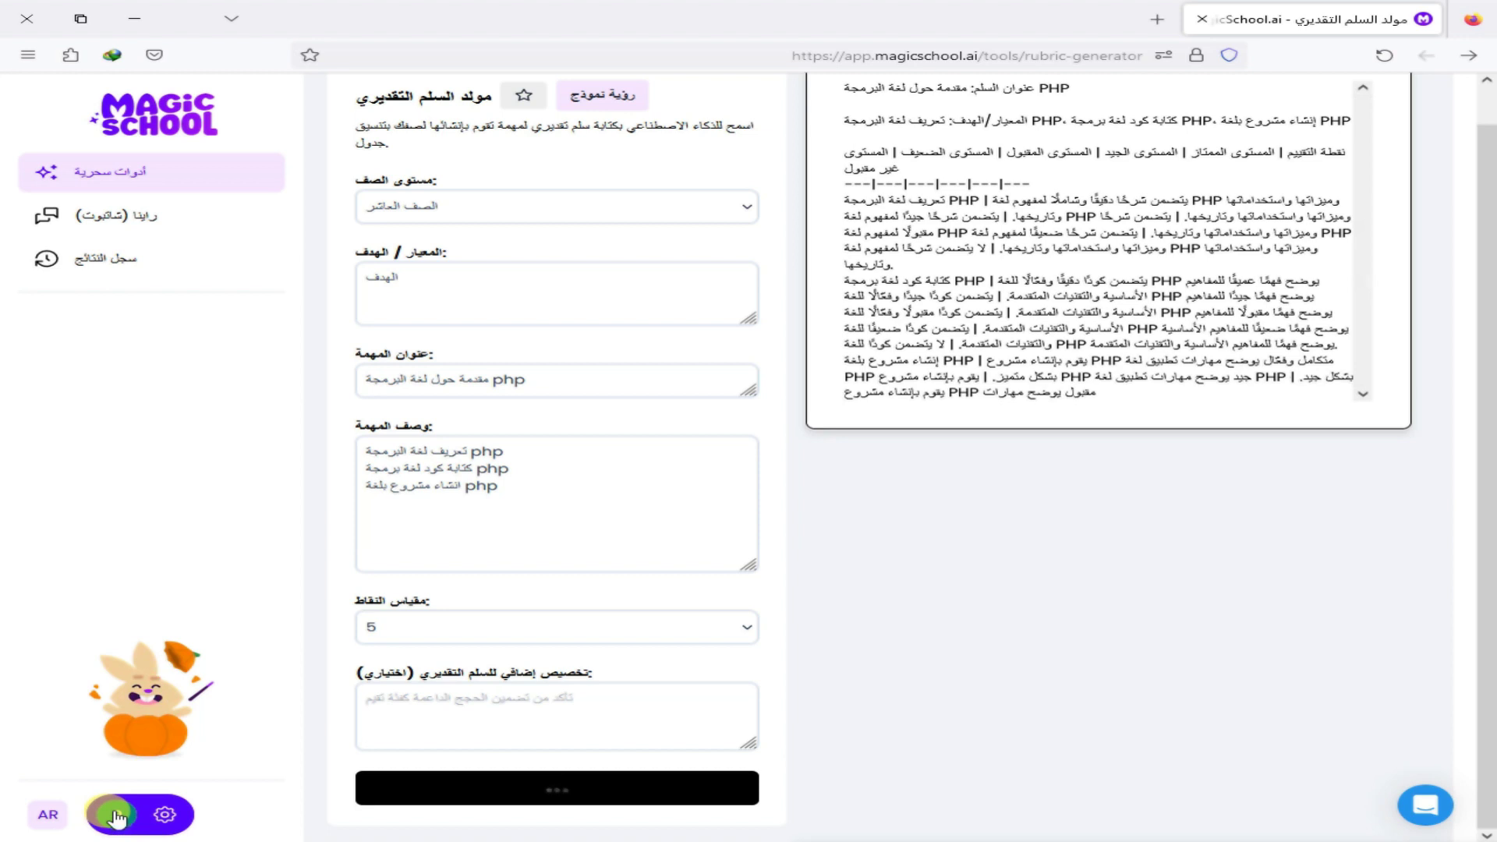
- Look through the available interface languages and close the list, keeping Arabic
click(48, 816)
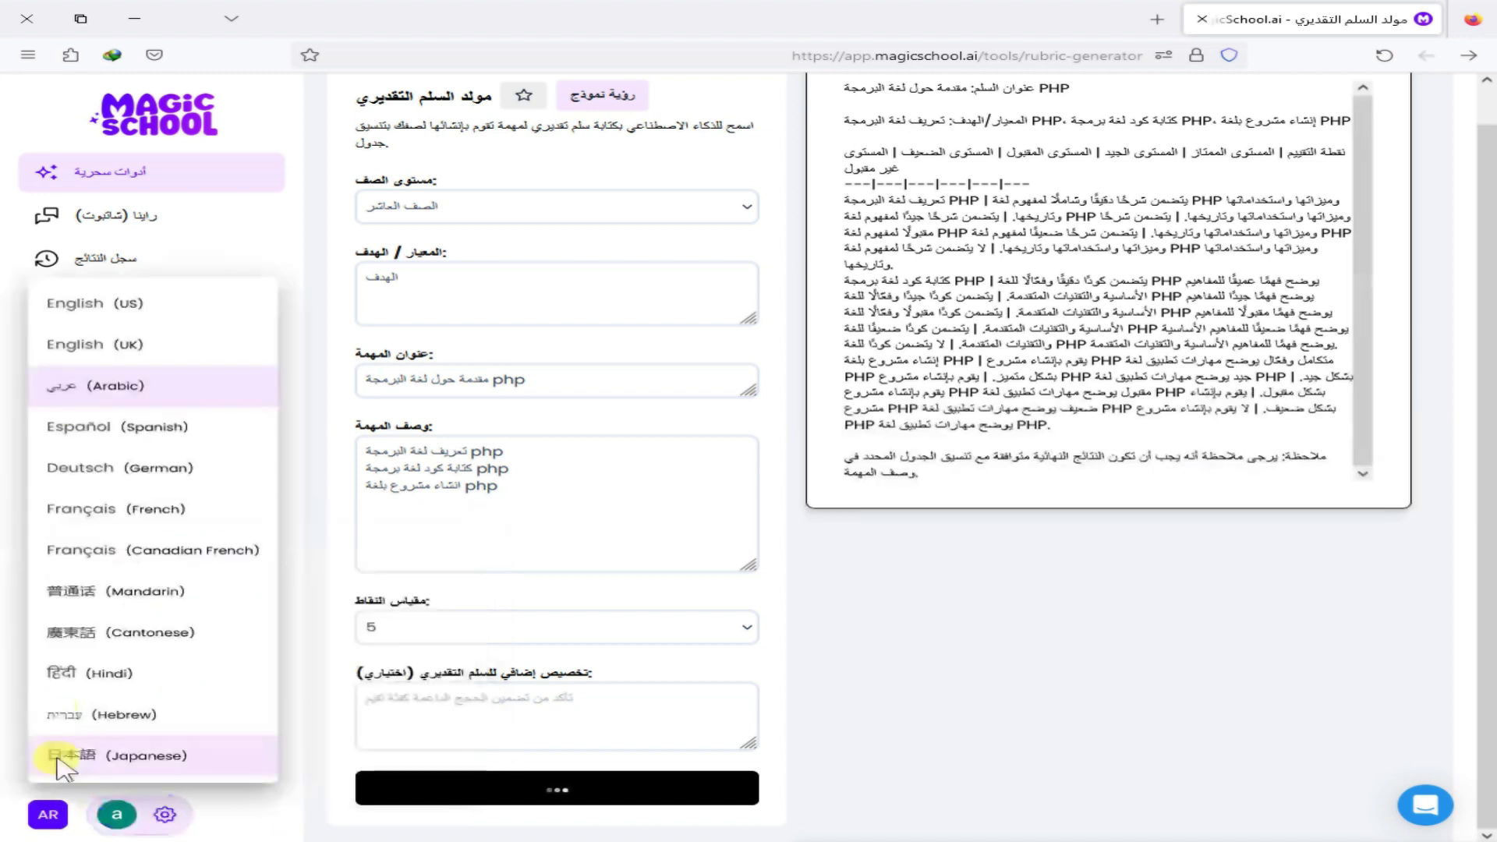
click(119, 345)
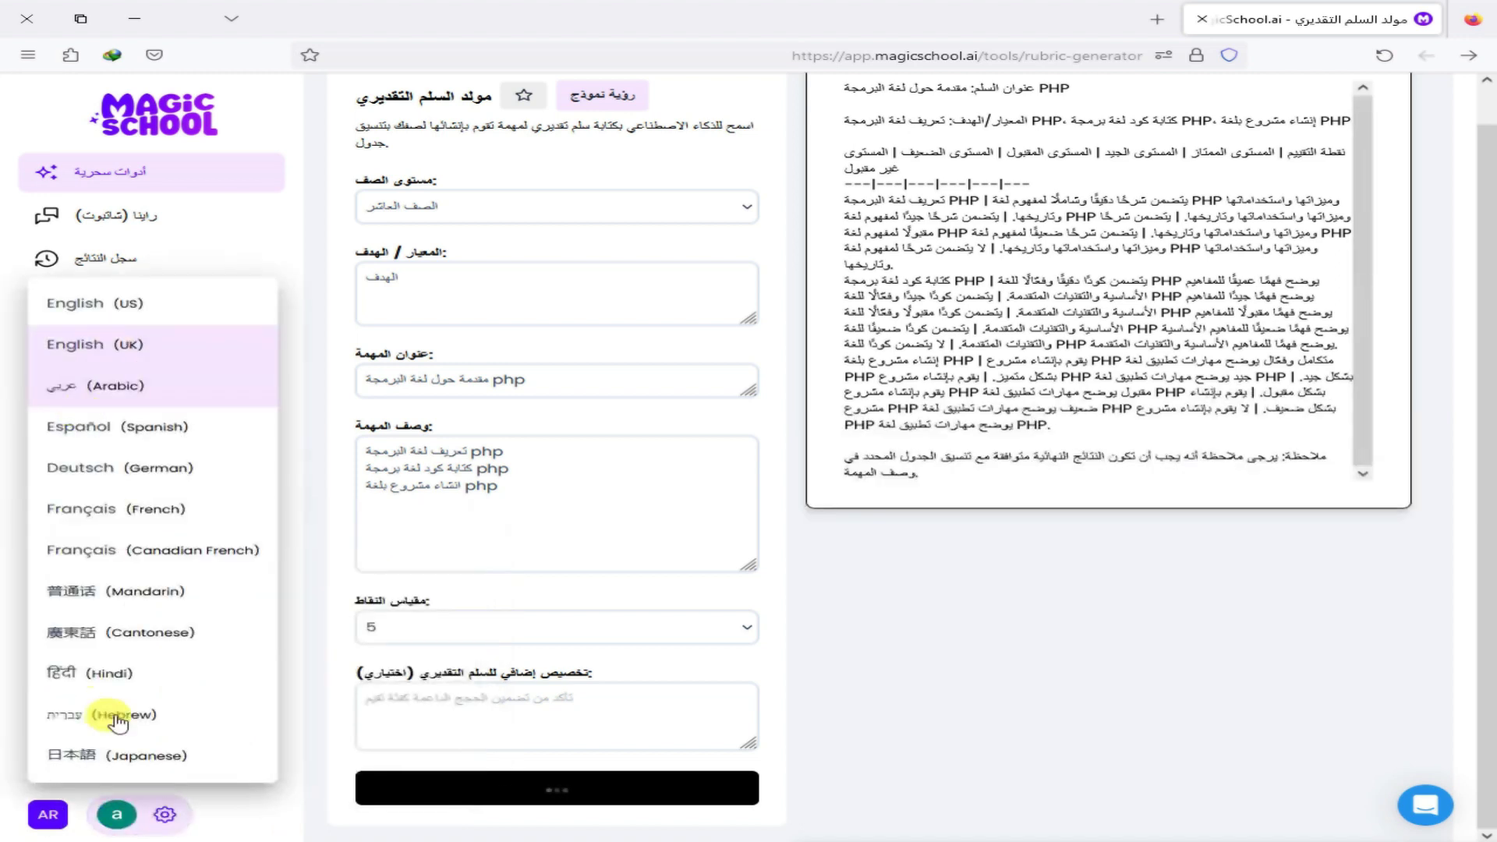
click(141, 410)
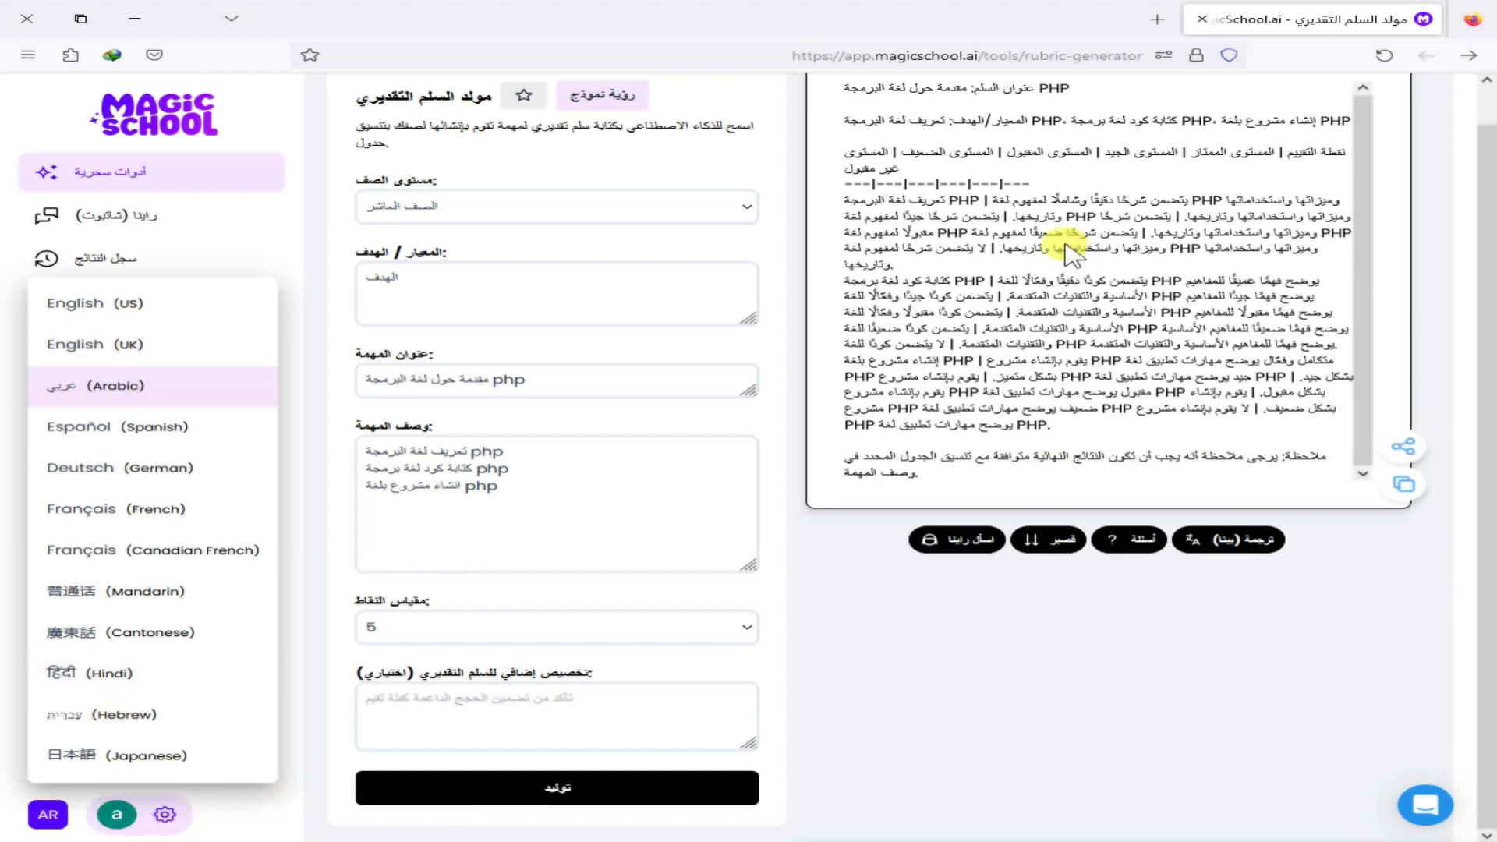
click(989, 133)
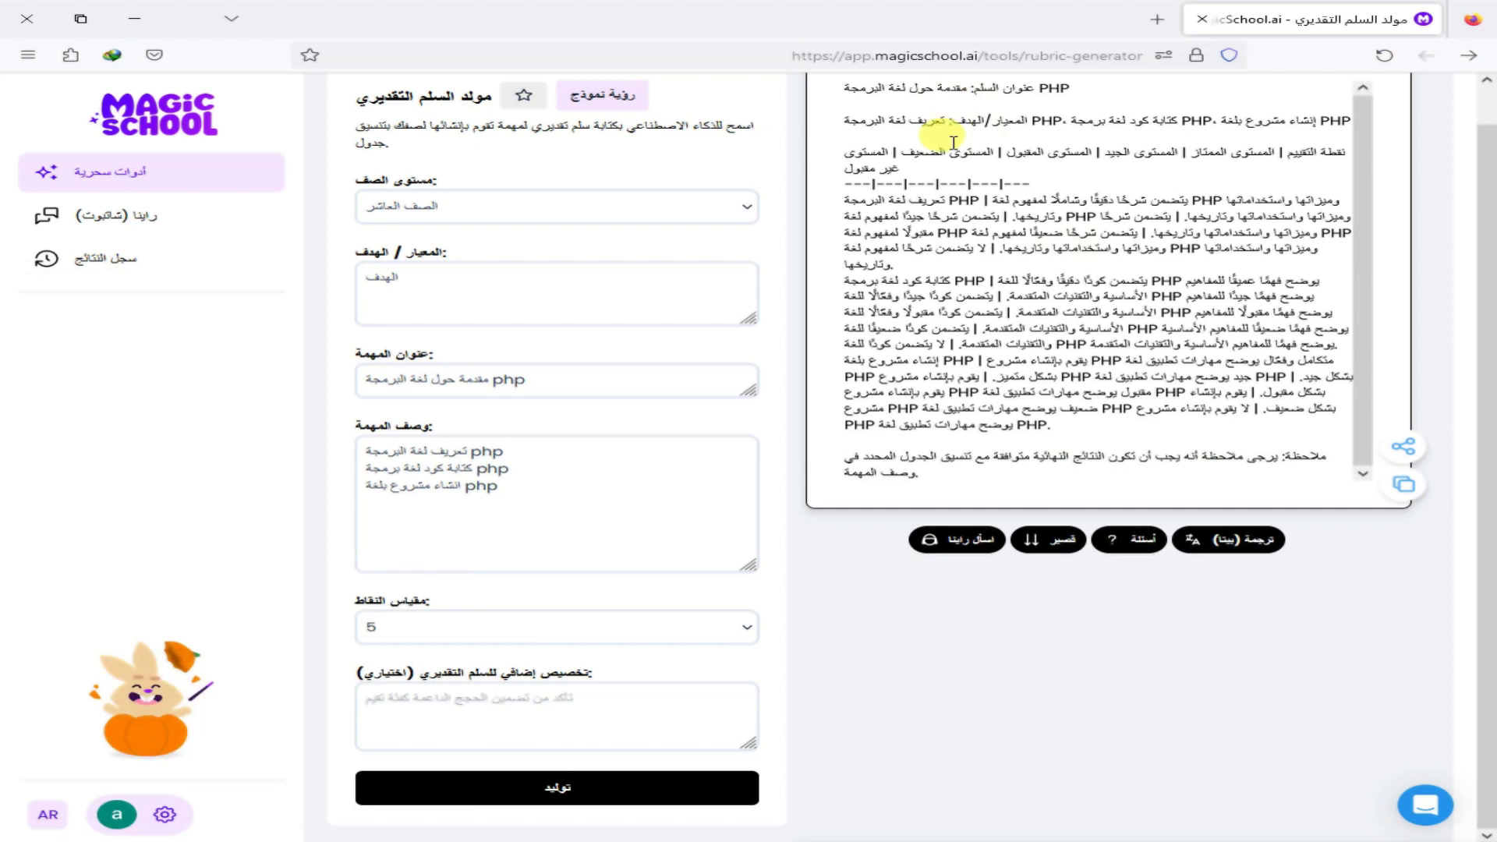
- Examine the generated rubric text and the languages offered for translating it
drag(951, 156, 953, 359)
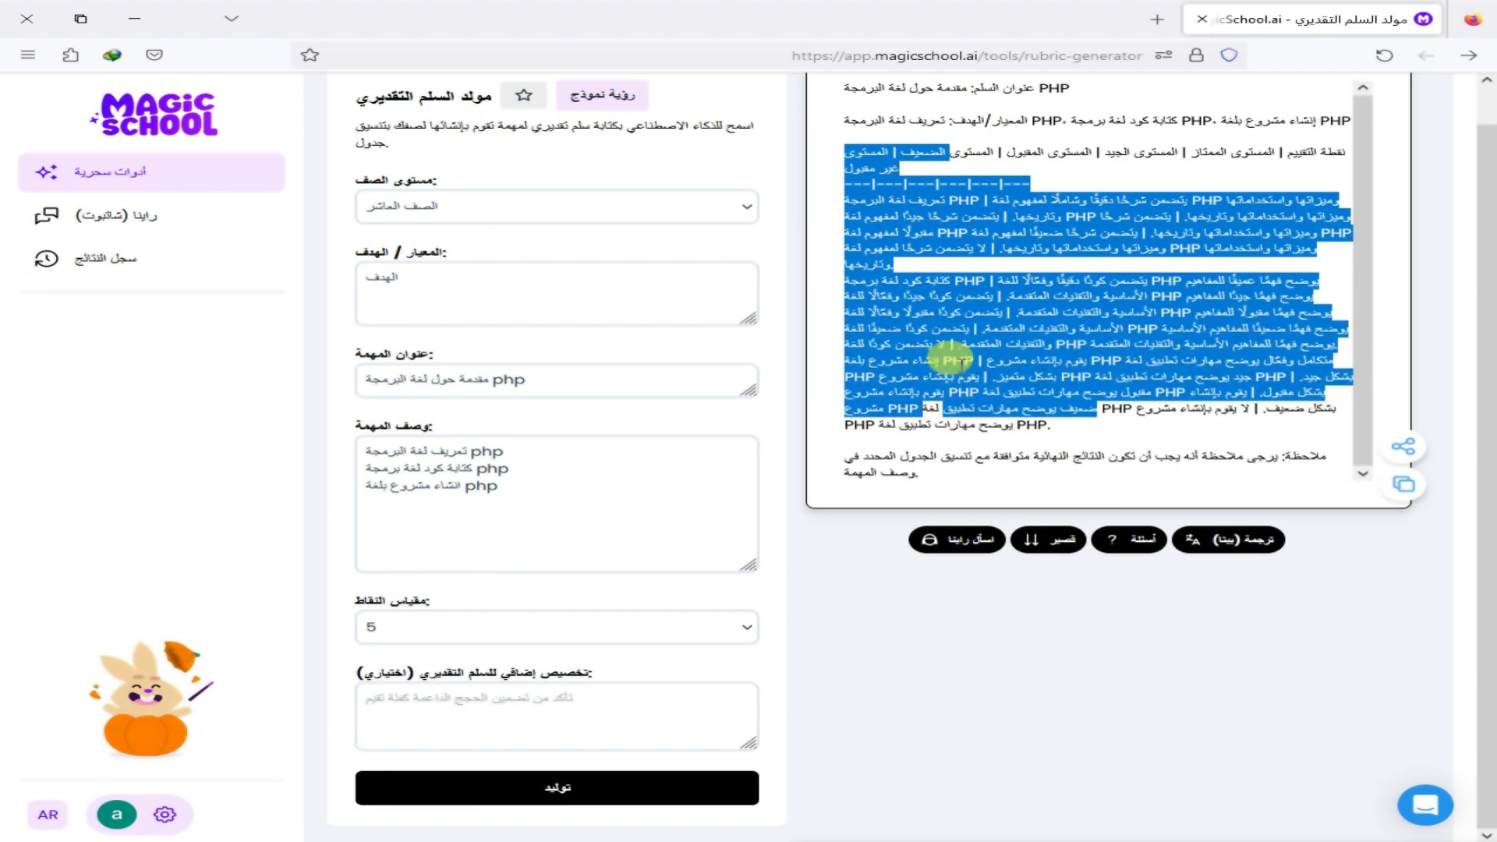
click(953, 358)
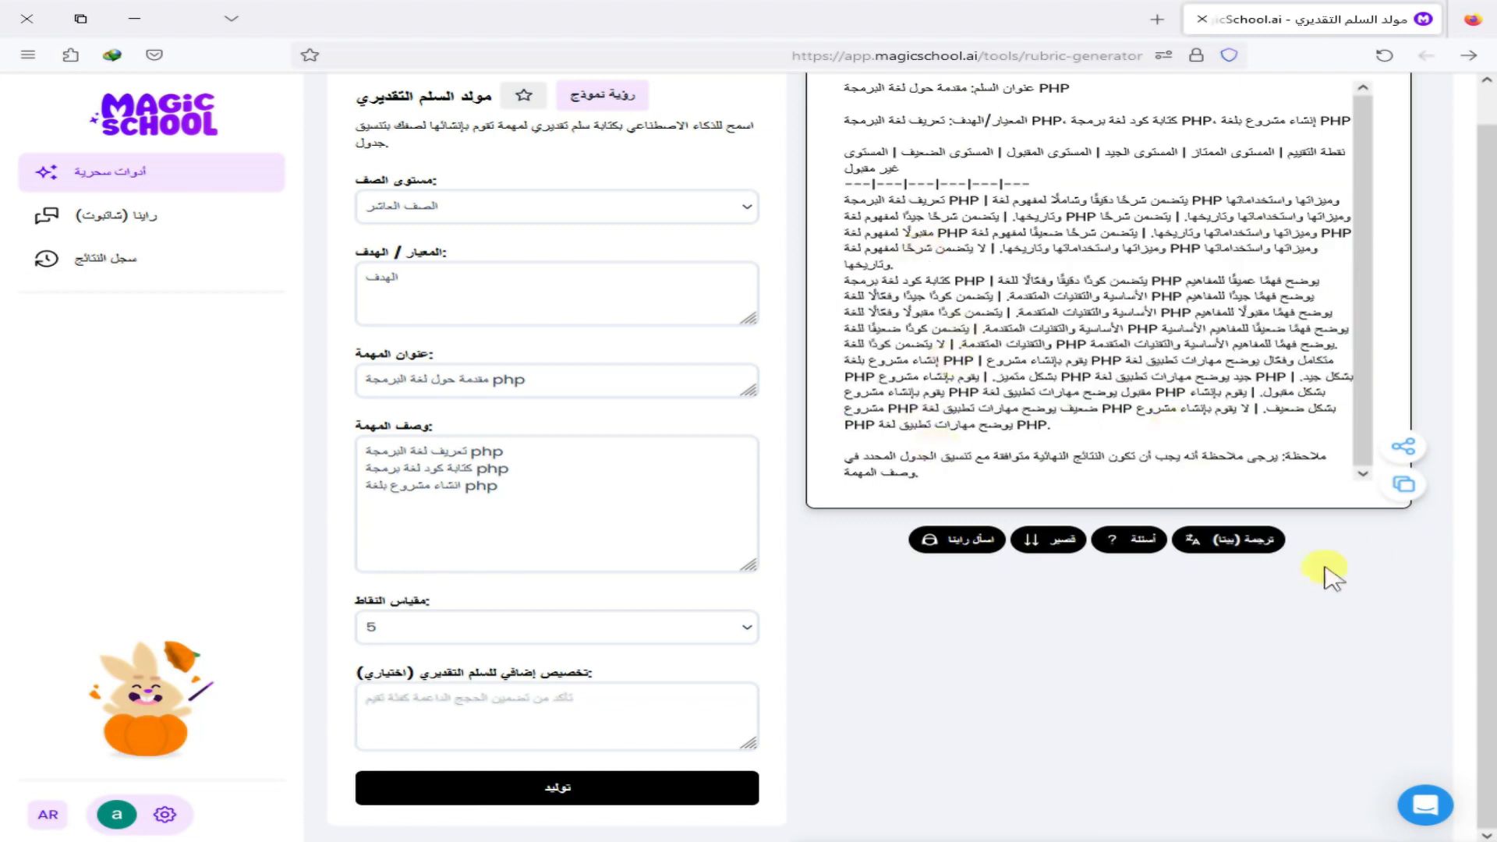
click(1247, 542)
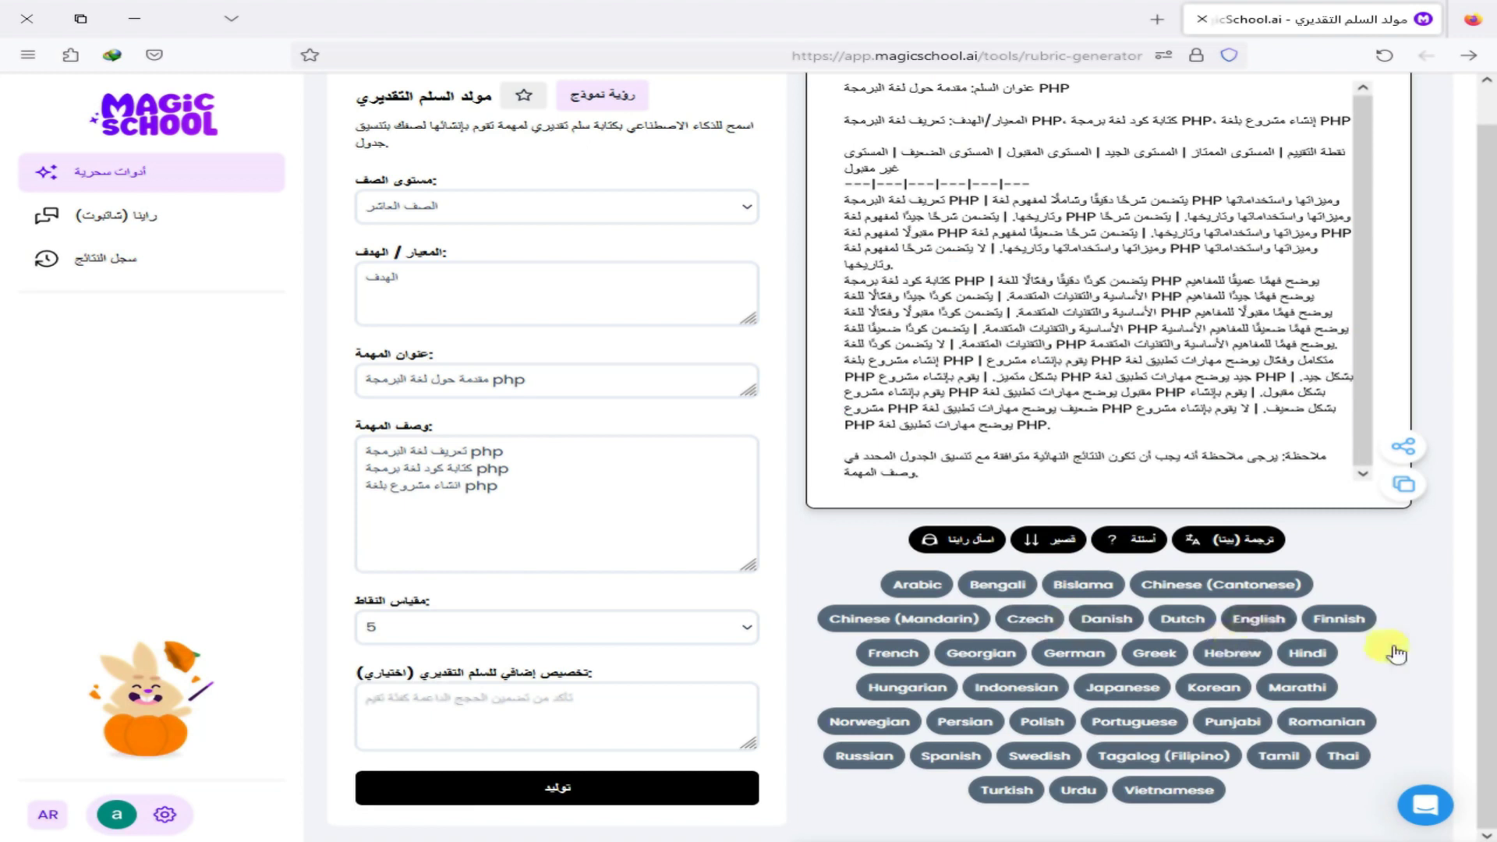
scroll(1338, 615, down, 2)
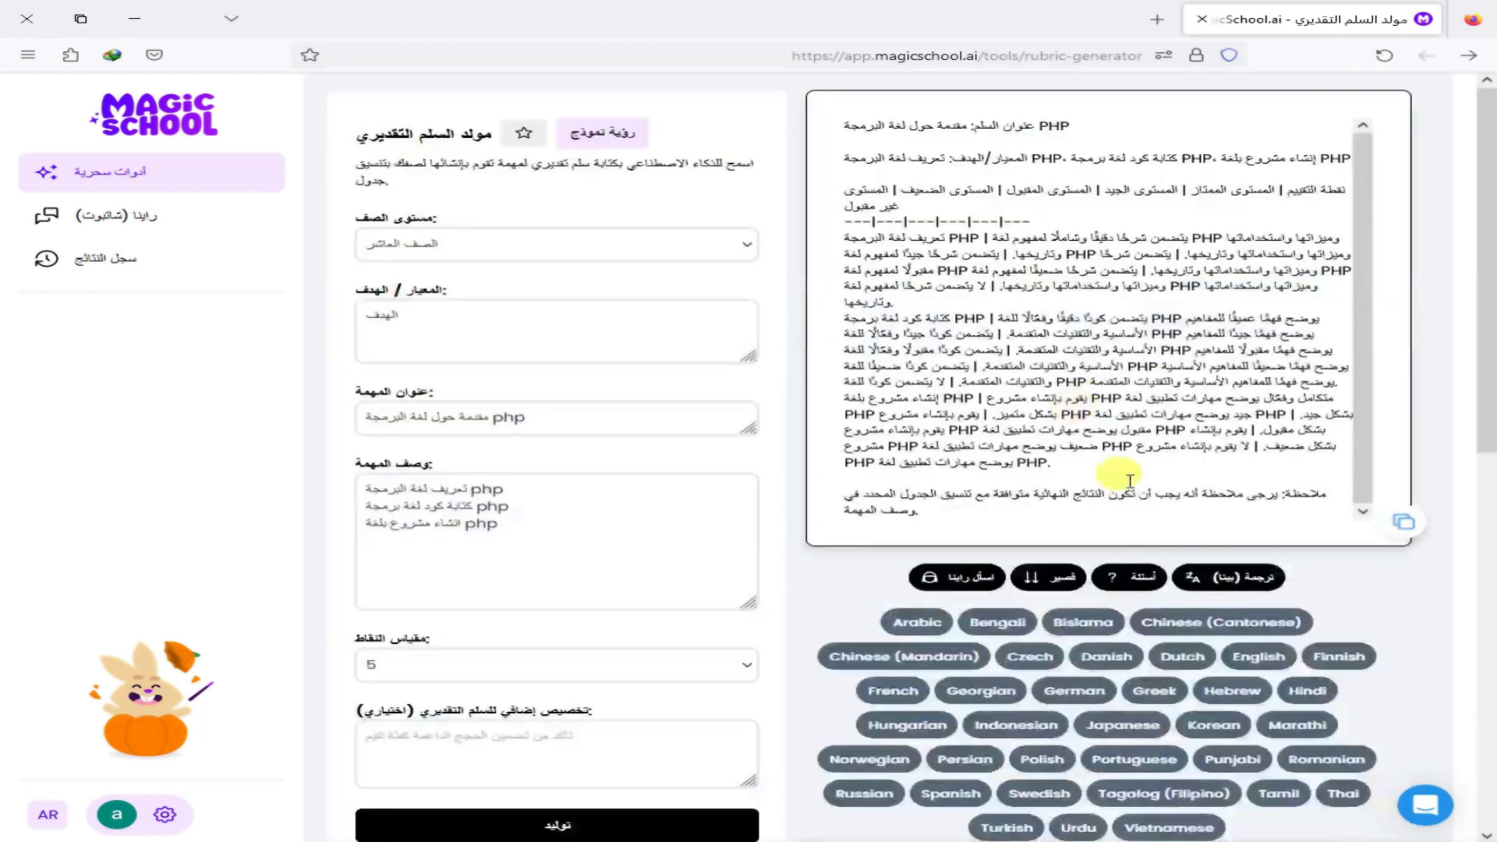
- Generate multiple-choice questions from the rubric and return to the أدوات سحرية (Magic Tools) list
click(1138, 578)
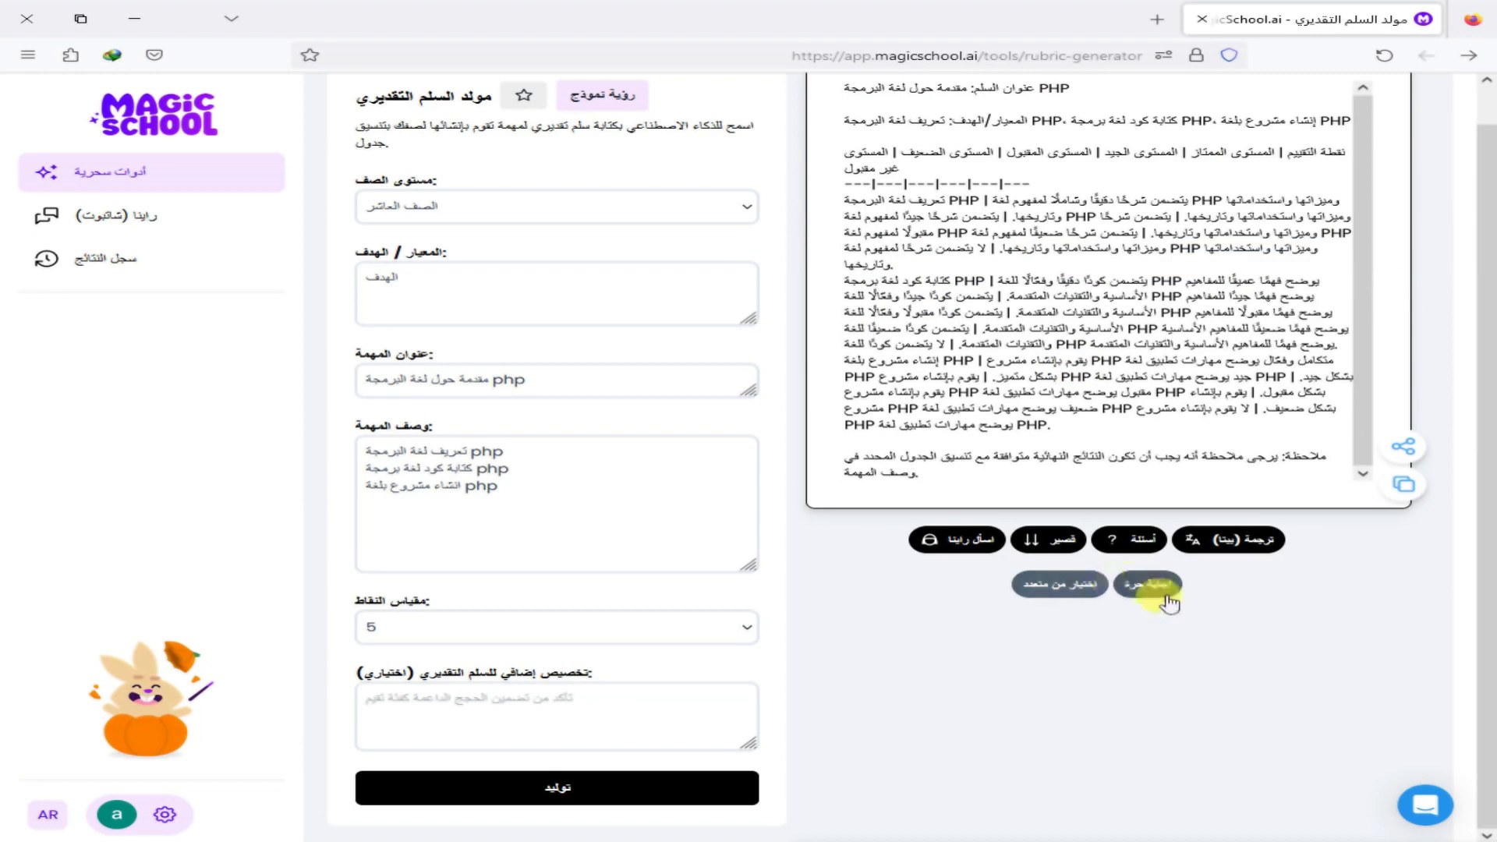
click(1161, 593)
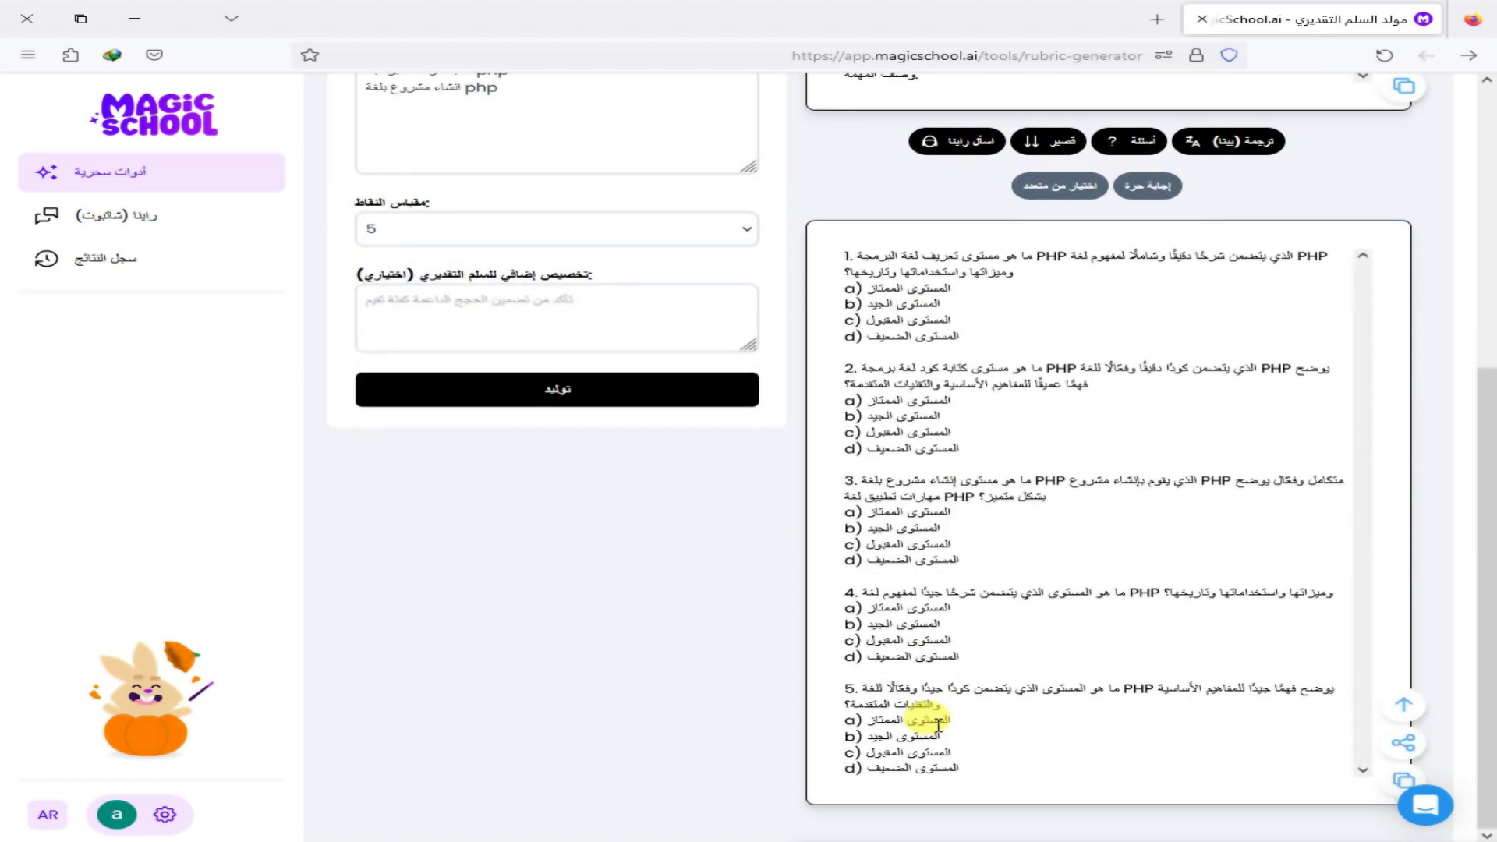
scroll(938, 725, up, 6)
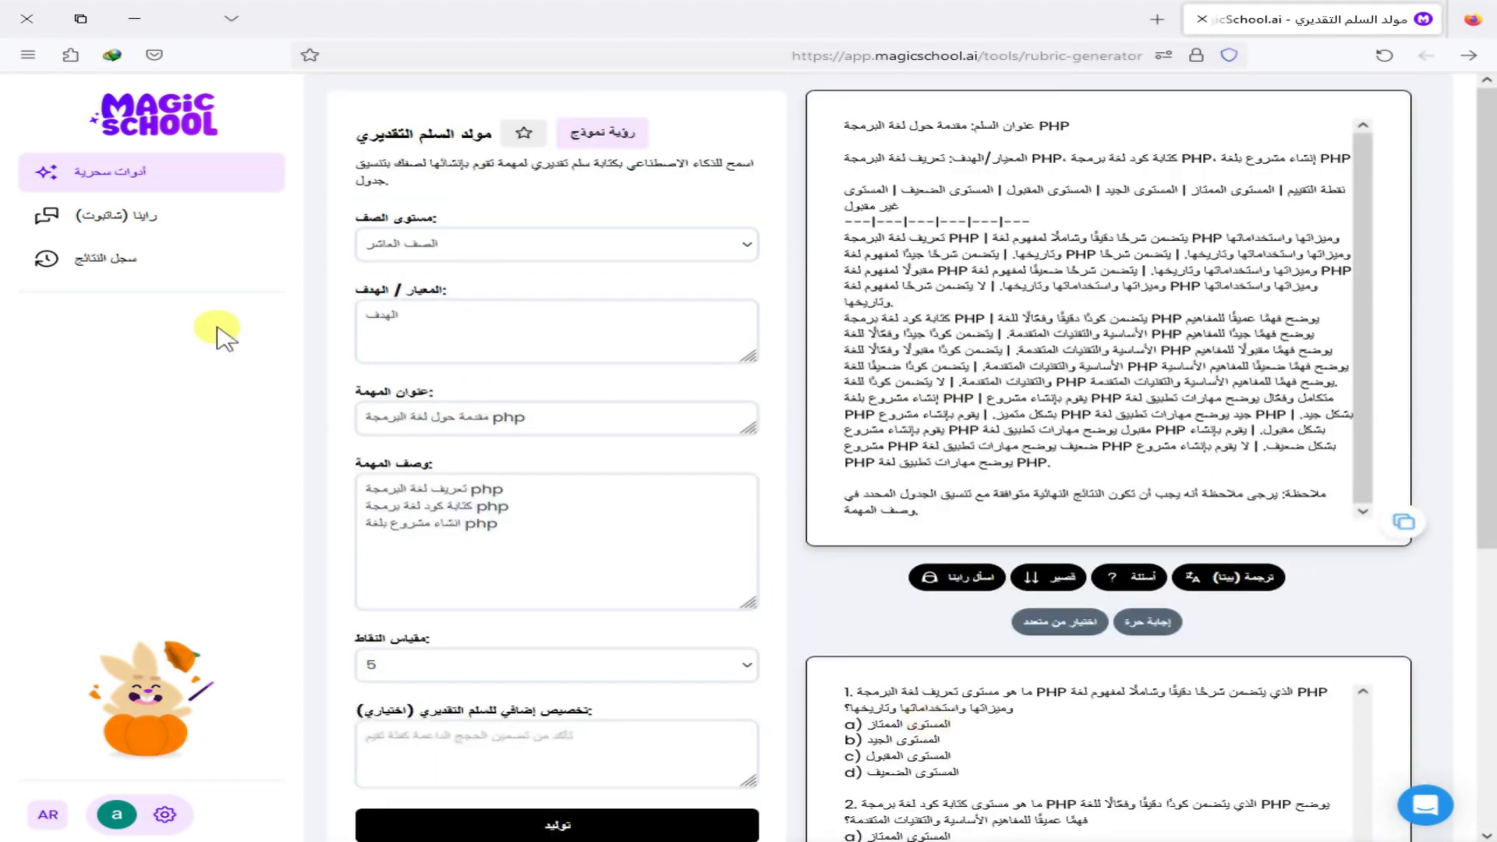
click(123, 181)
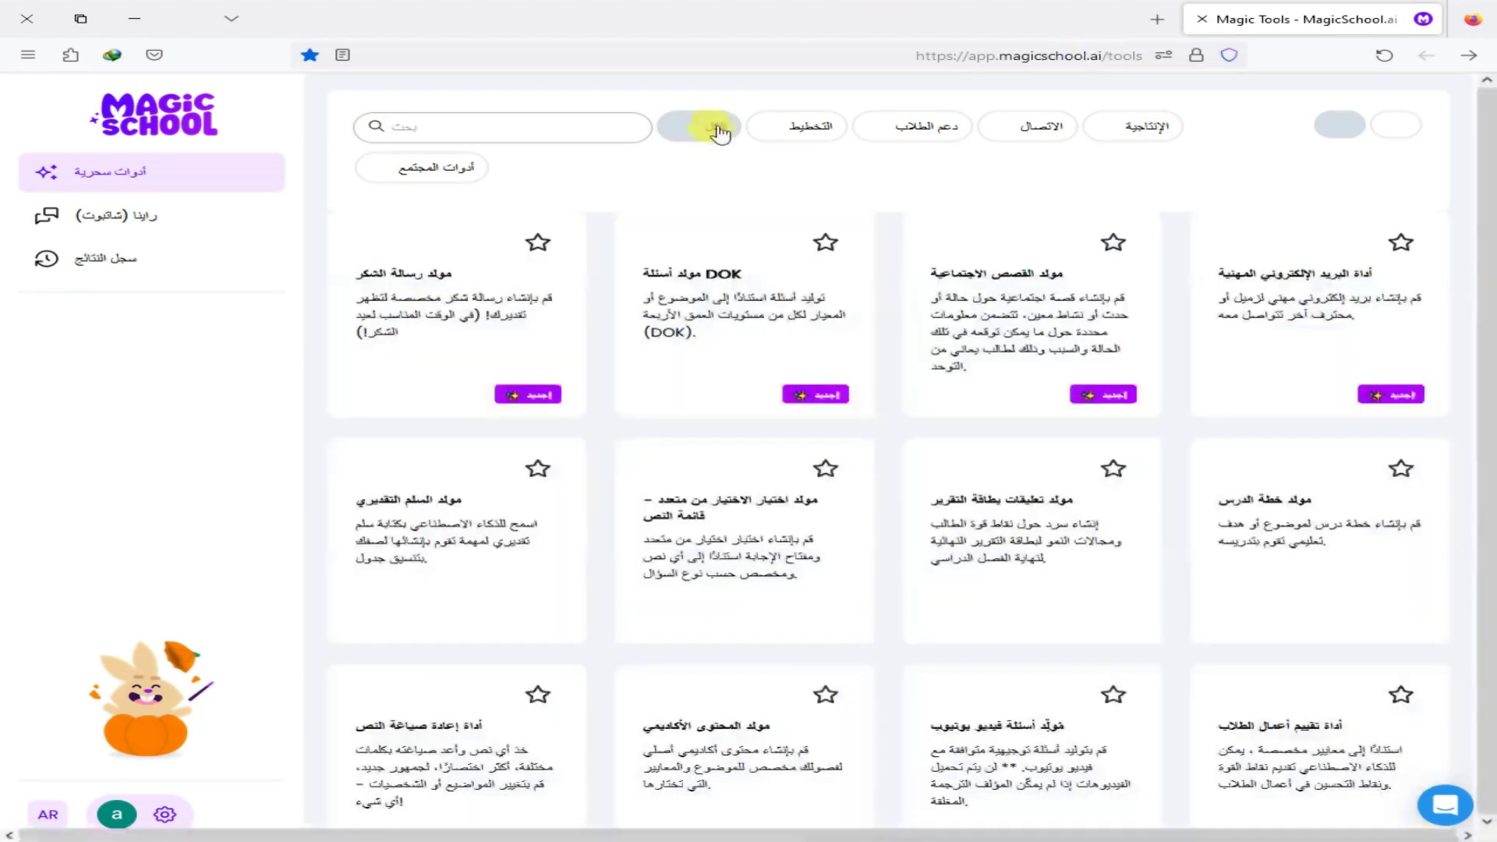
- Look over the tool categories, open the social stories generator (مولد القصص الاجتماعية) and place the cursor in its situation or event field
click(719, 134)
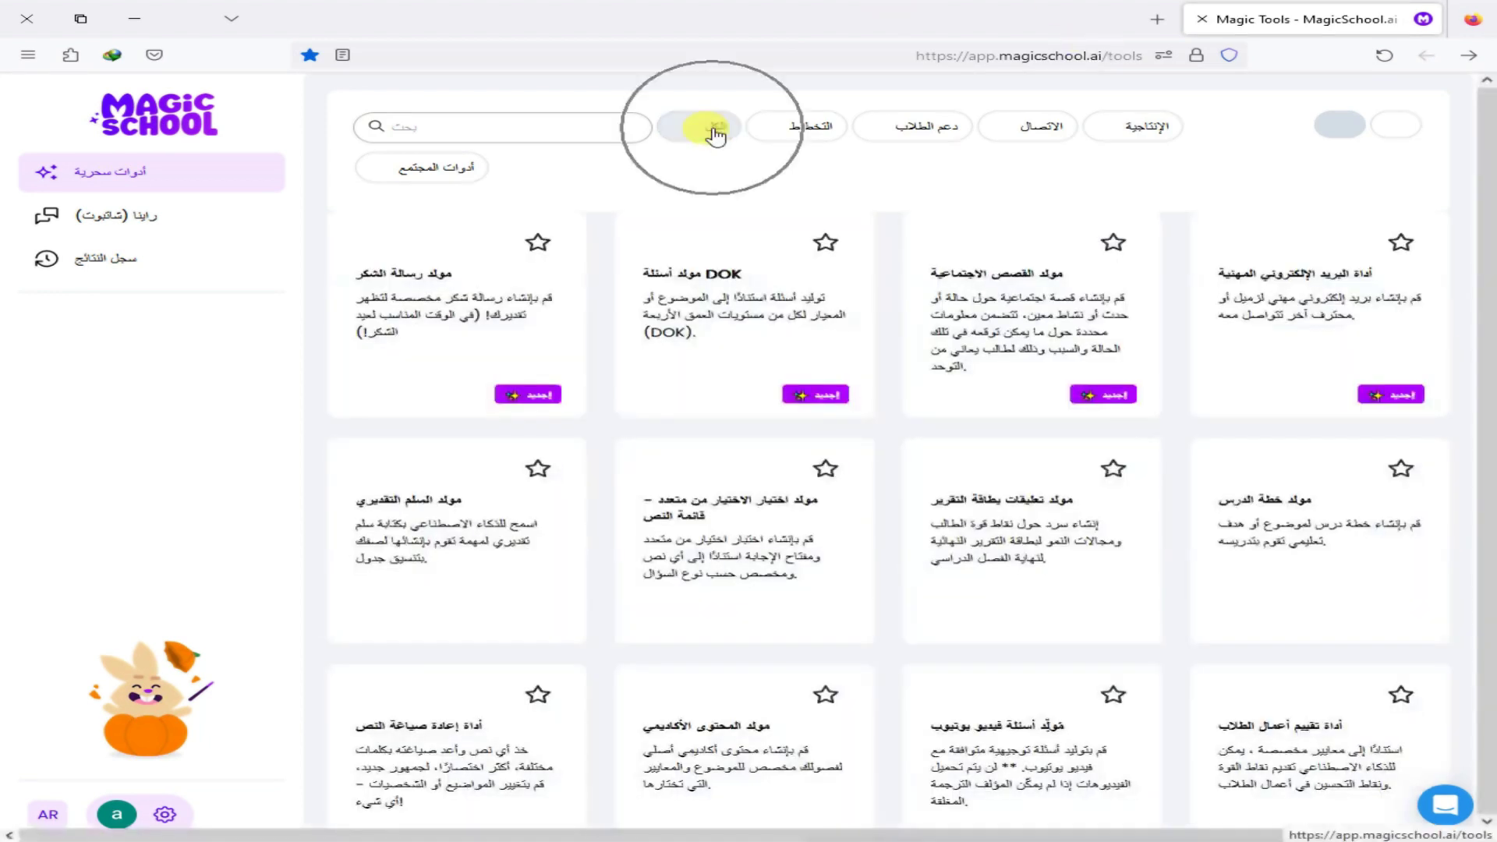
click(812, 134)
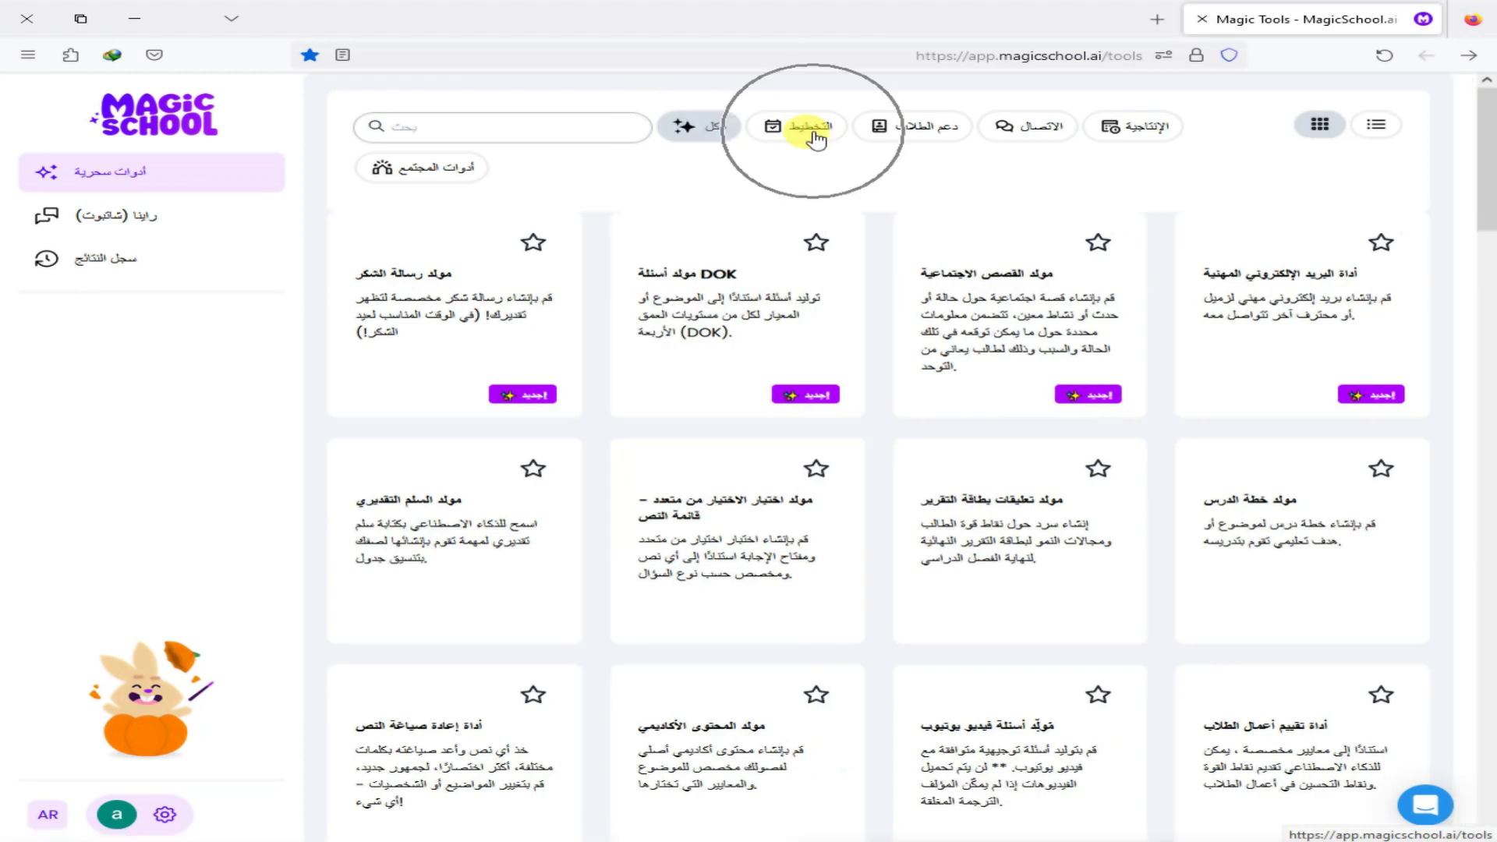
click(922, 137)
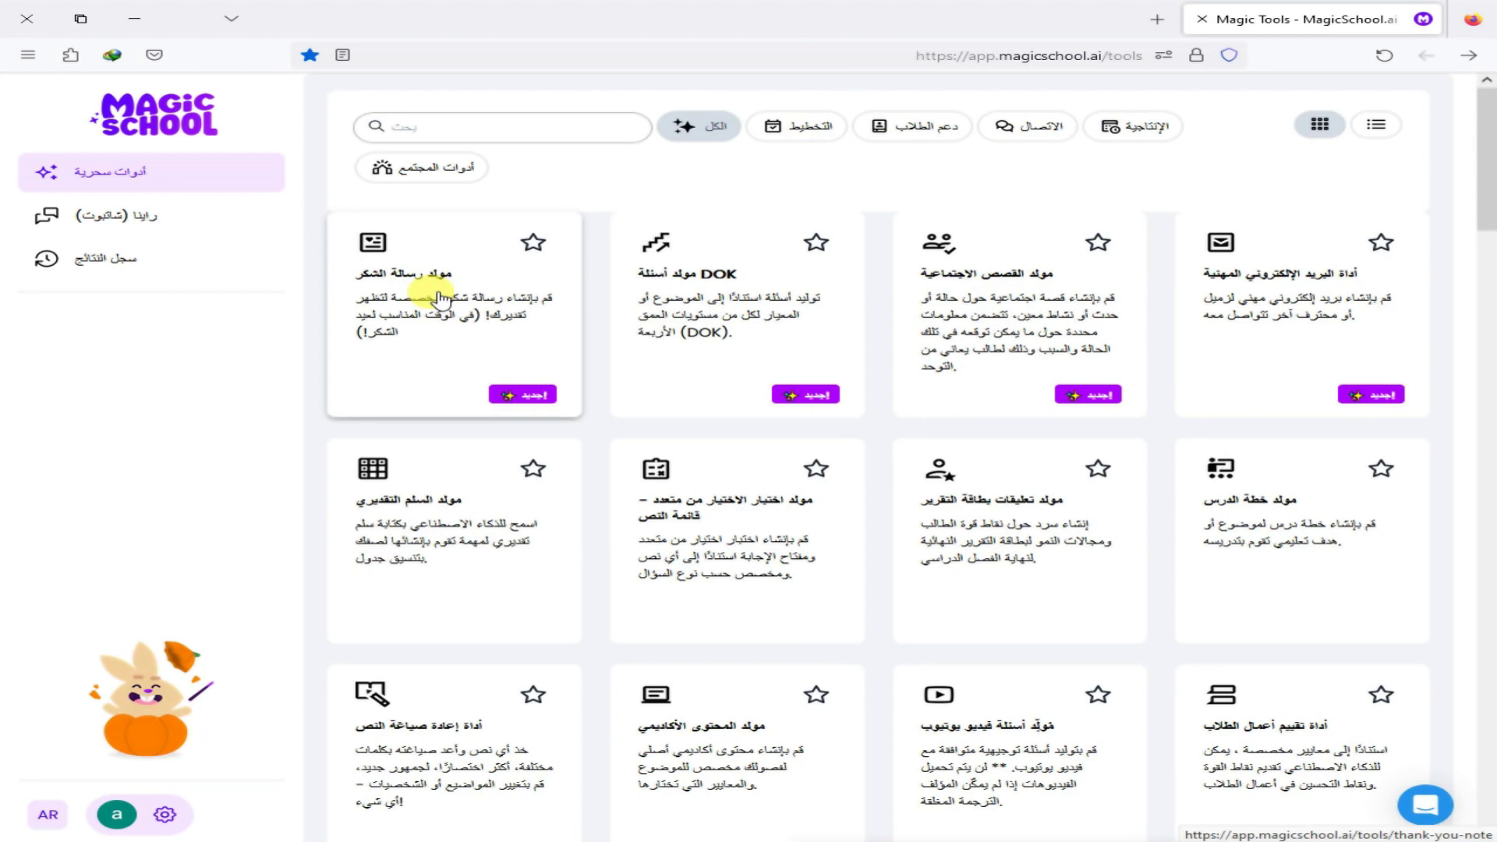
click(763, 296)
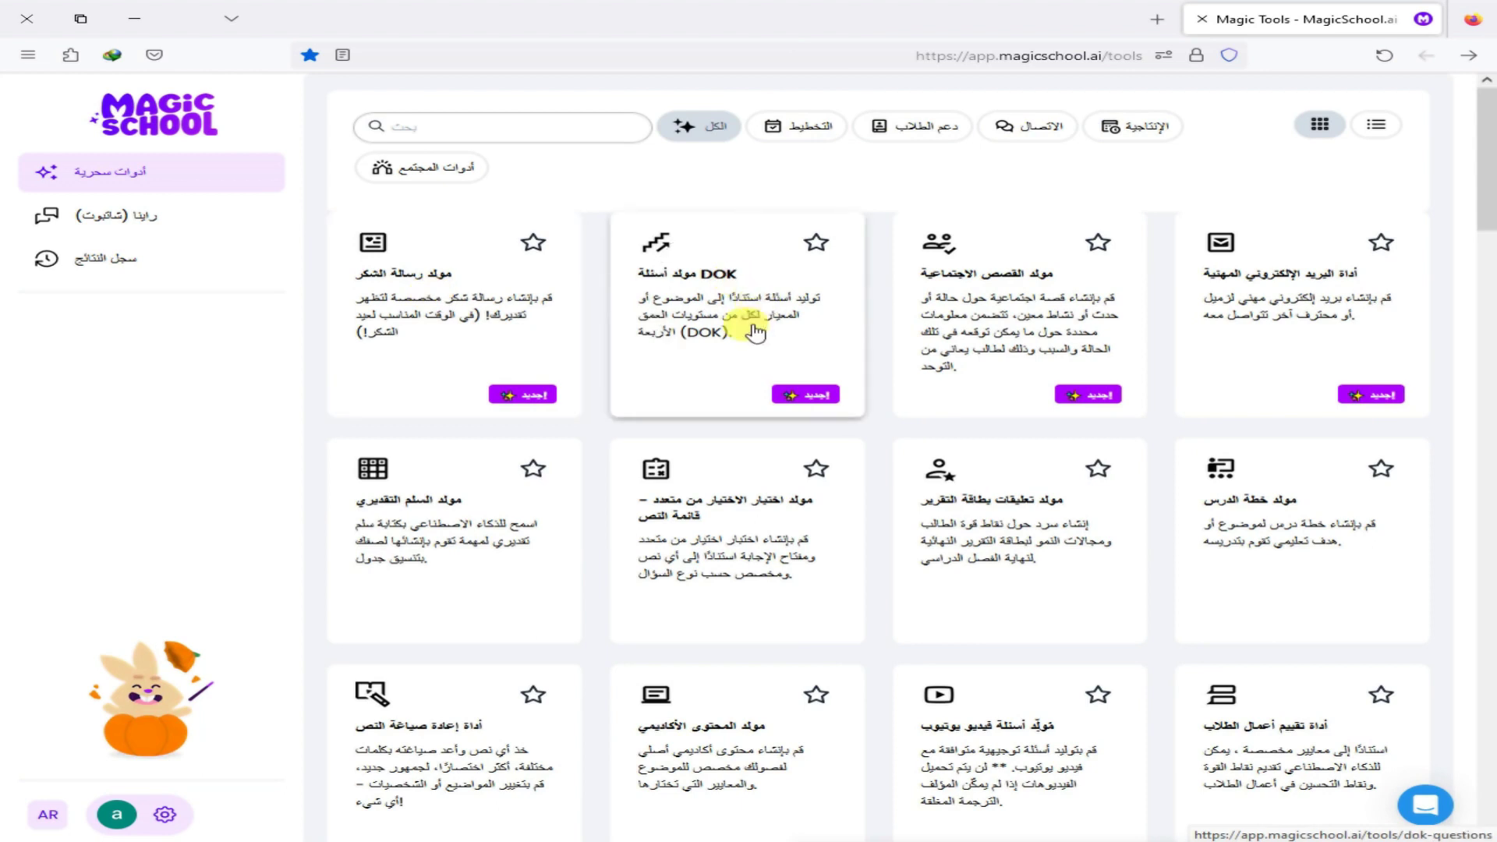
click(1050, 319)
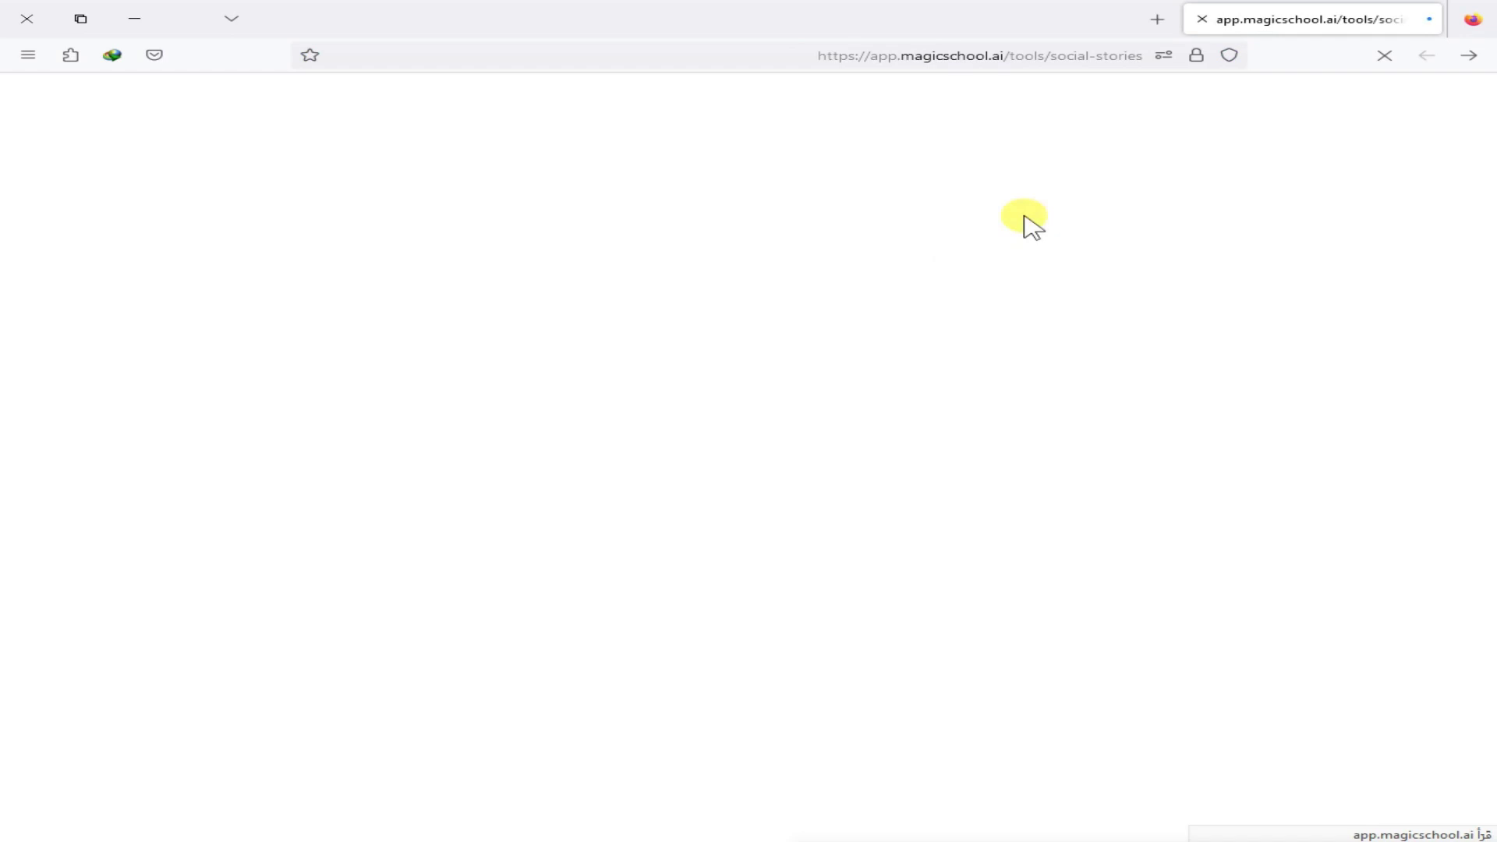
click(618, 314)
text(hg)
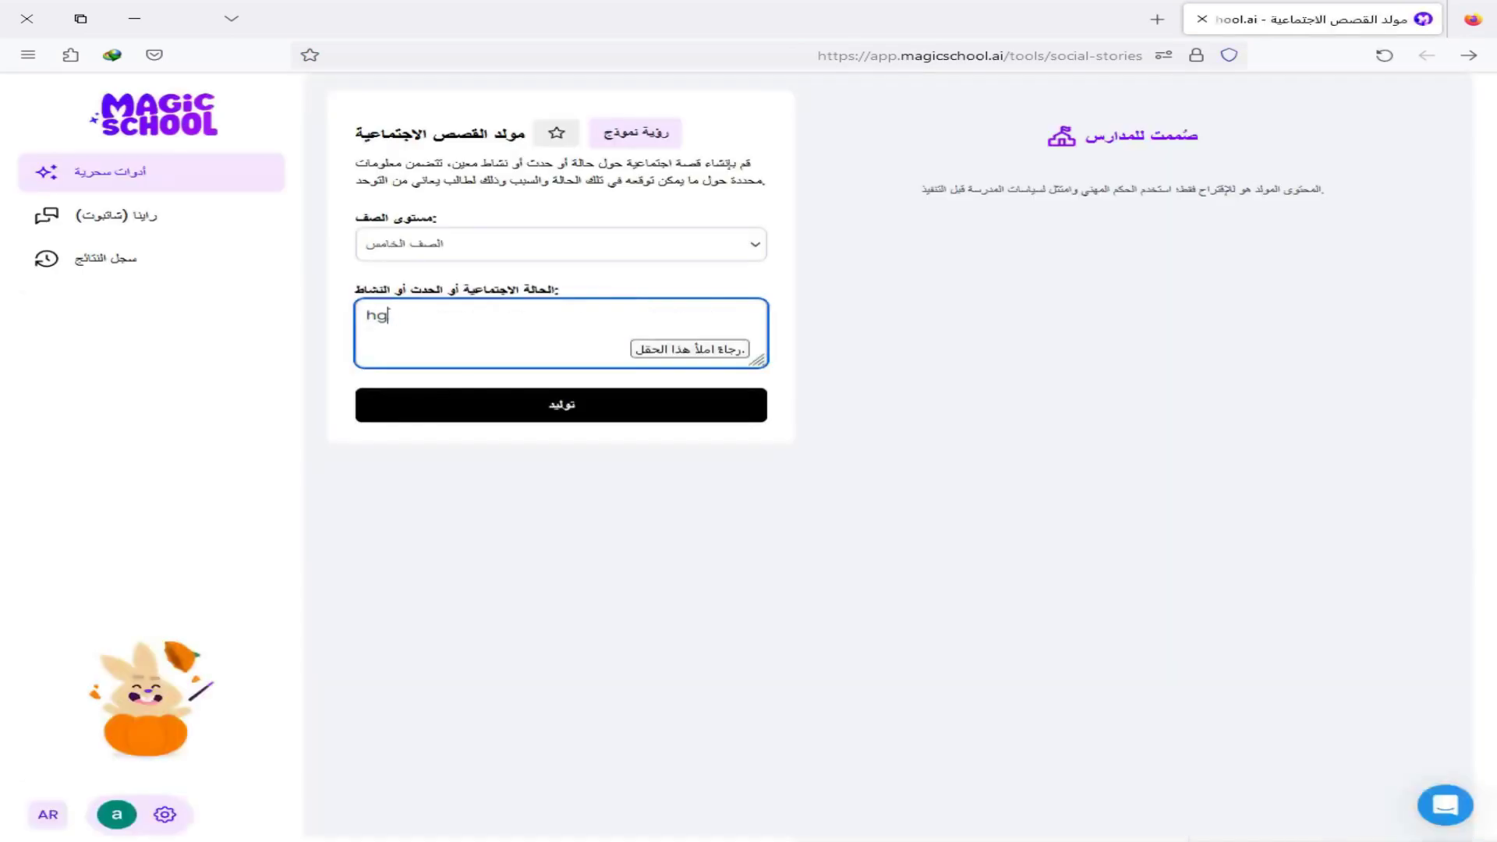
text([])
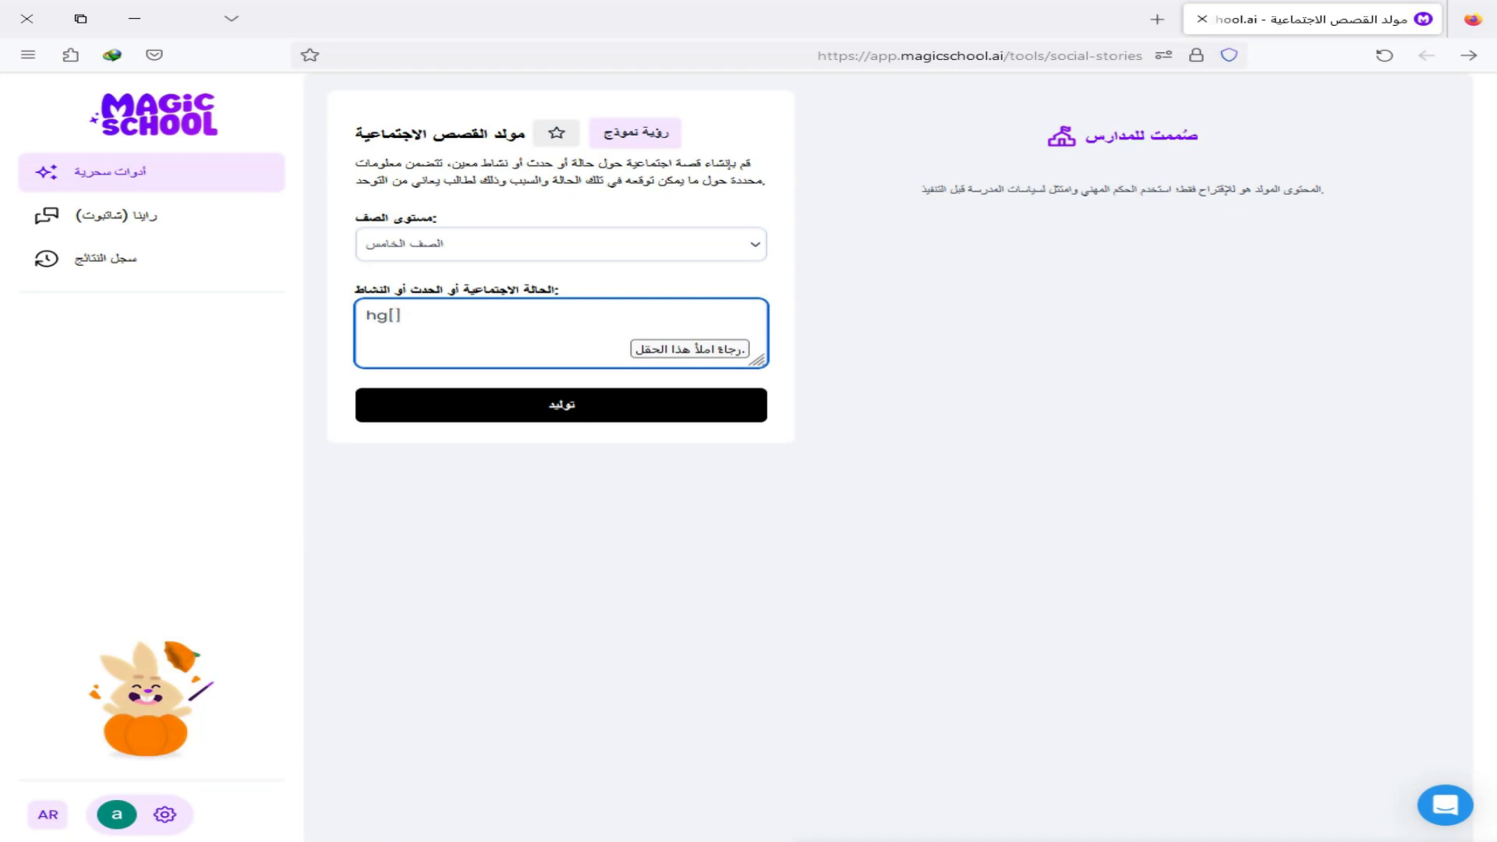
key(BackSpace)
key(BackSpace)
key(BackSpace)
key(BackSpace)
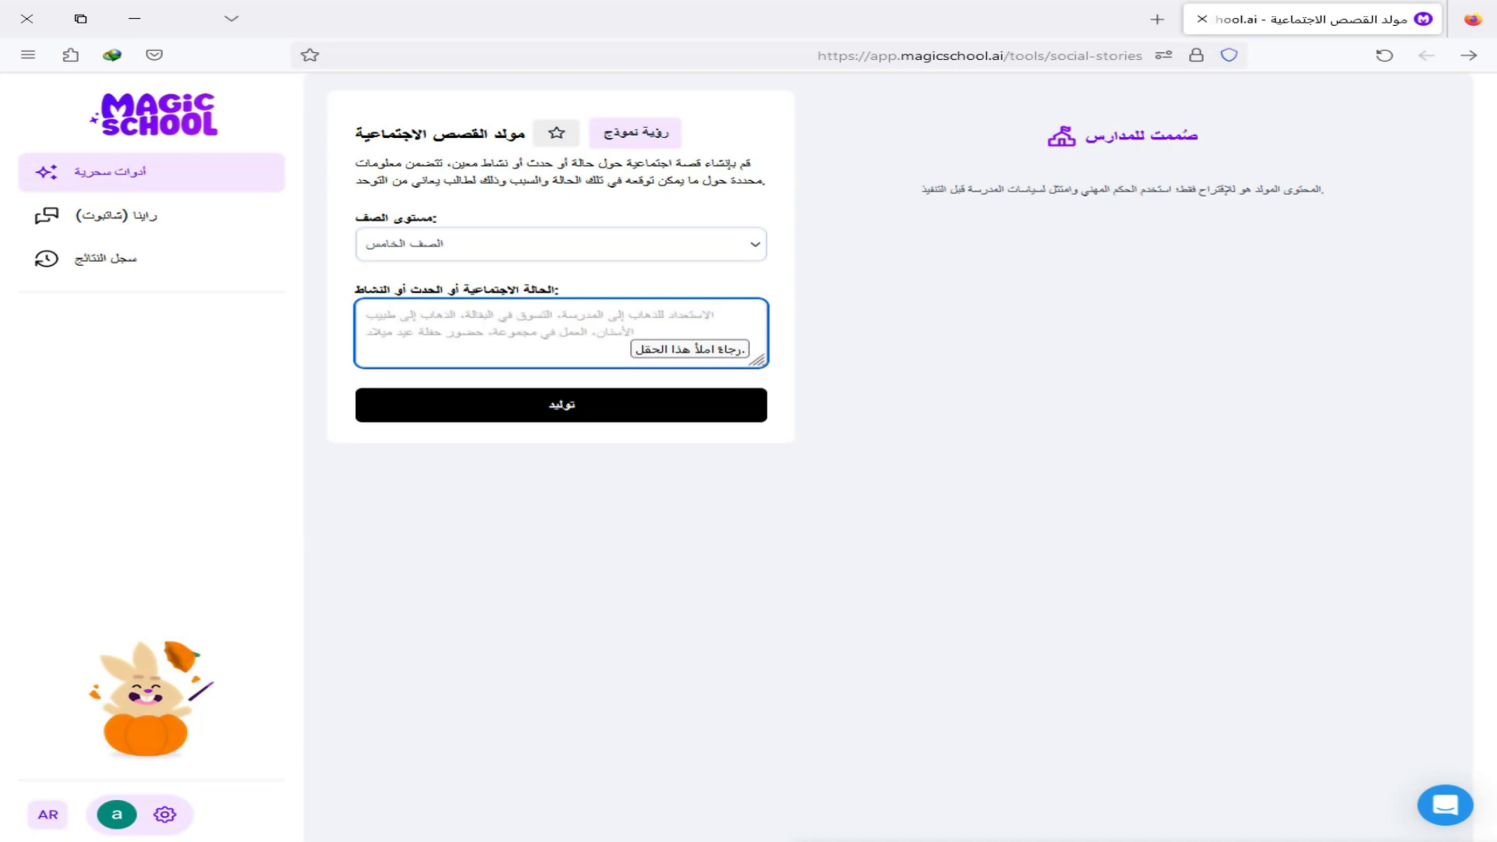
- Enter "الجد والاجتهاد فى العمل" as the social situation, generate the story and generate it again
text(الجد وا)
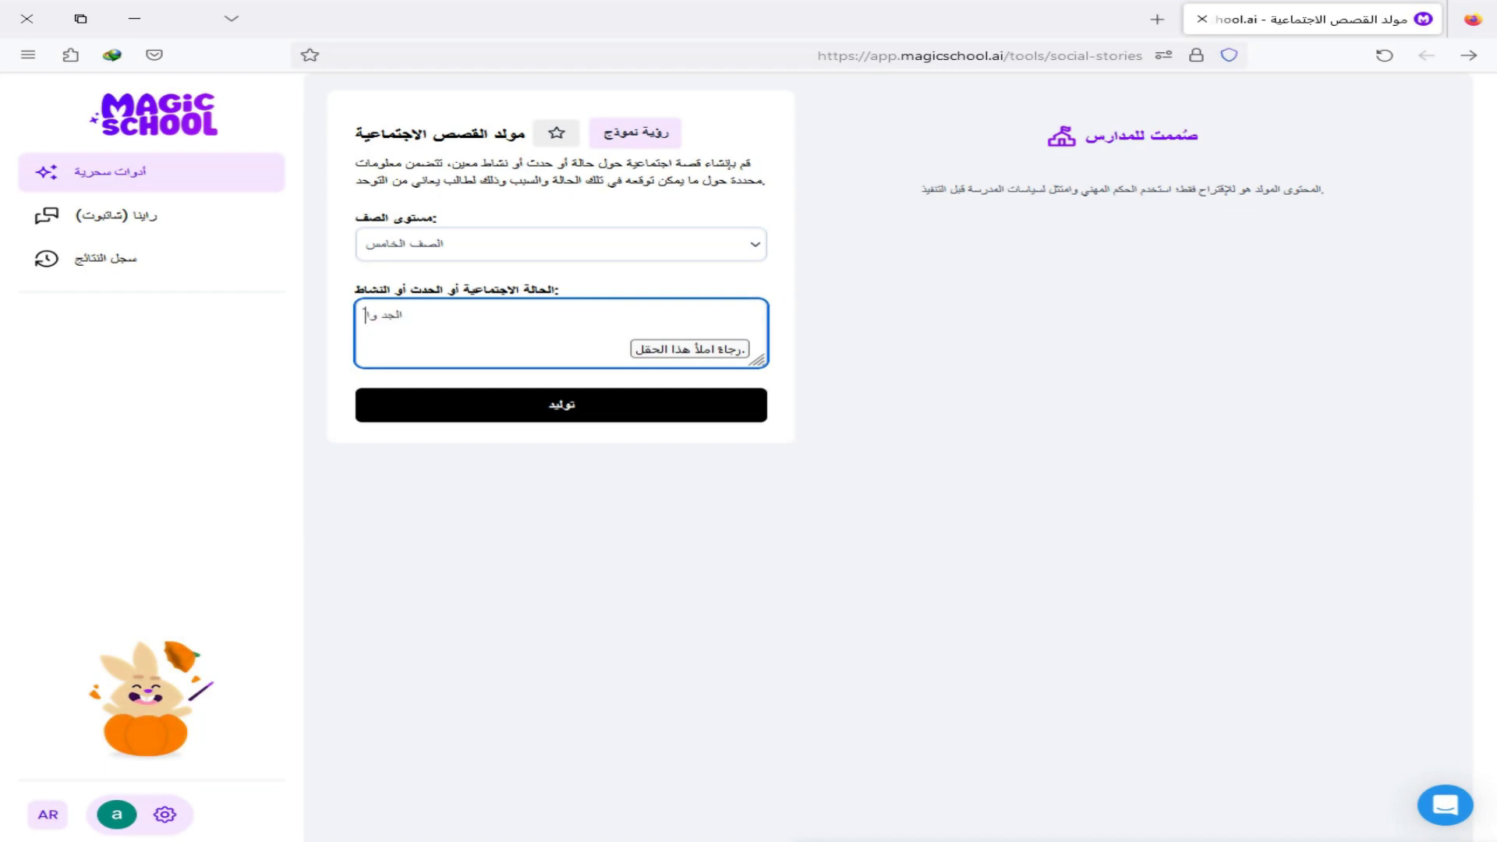
text(لاجتهاد فى العمل)
click(615, 404)
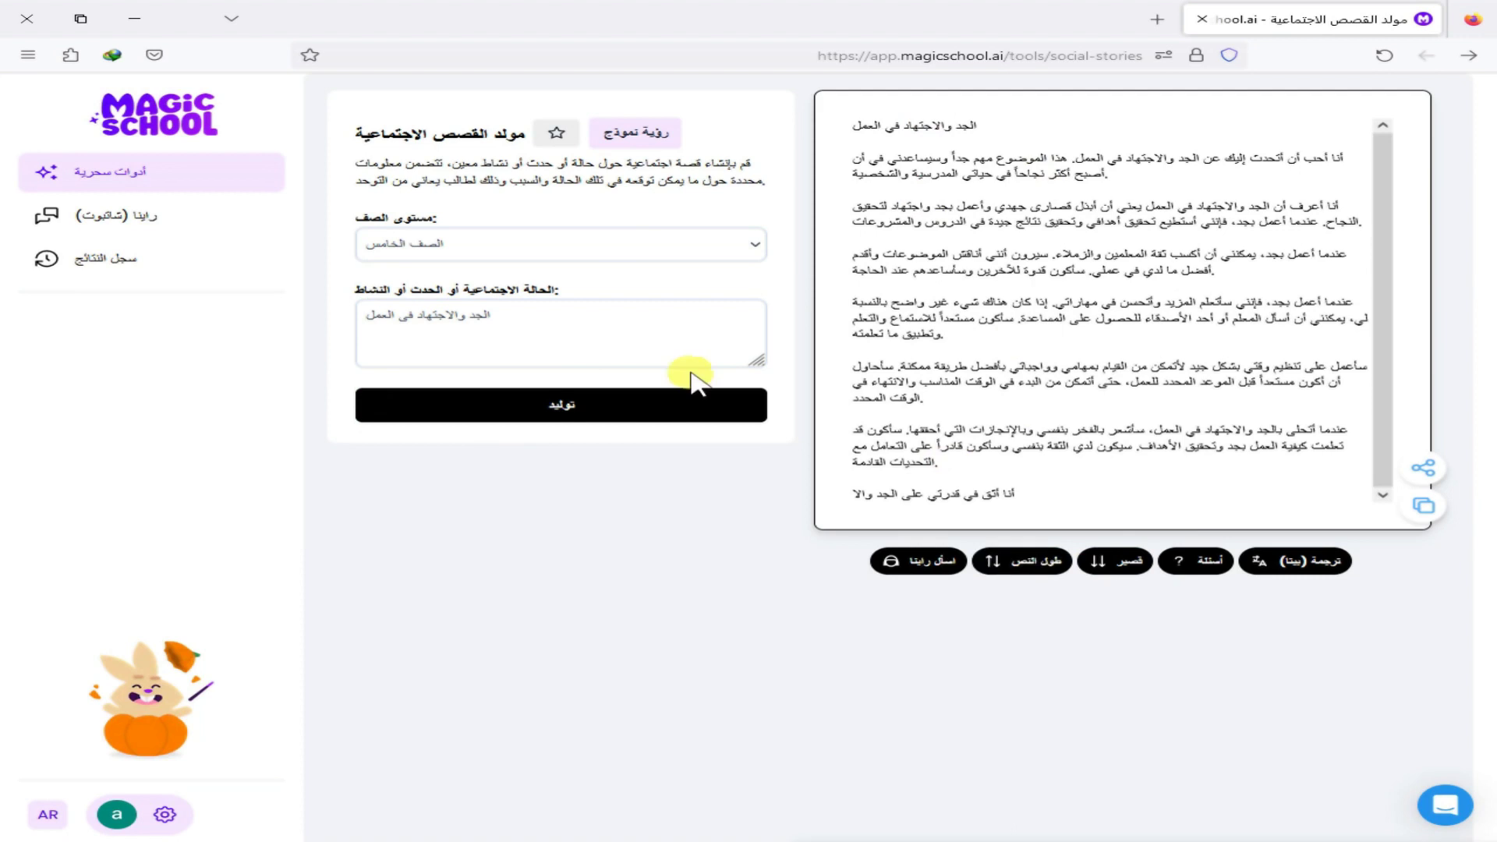
click(630, 406)
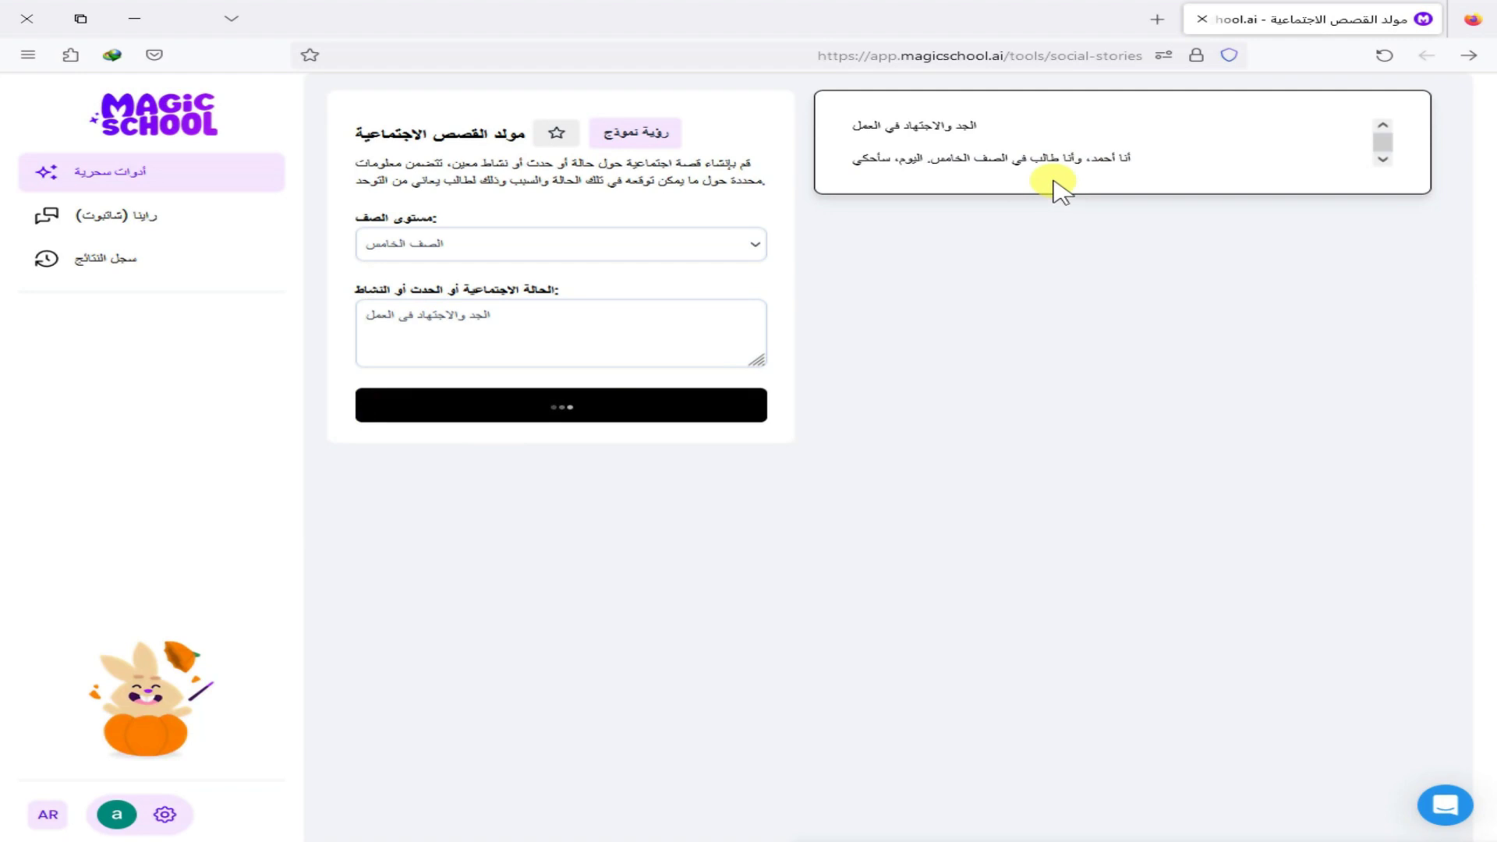
- Return to the Magic Tools list, view the lesson plan generator (مولد خطة الدرس) in a new tab and close that tab
click(184, 117)
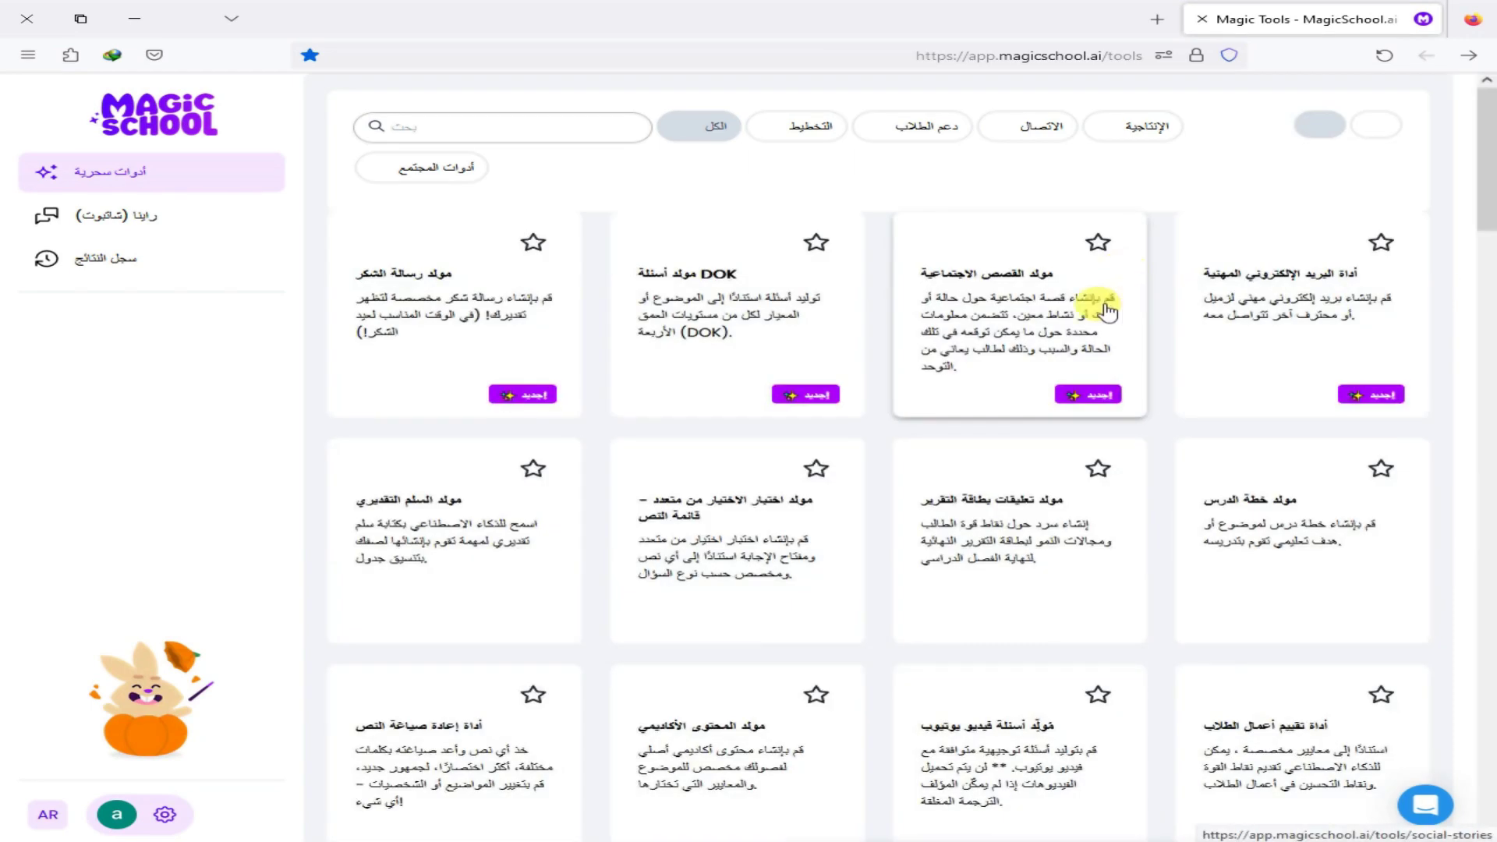
click(1255, 295)
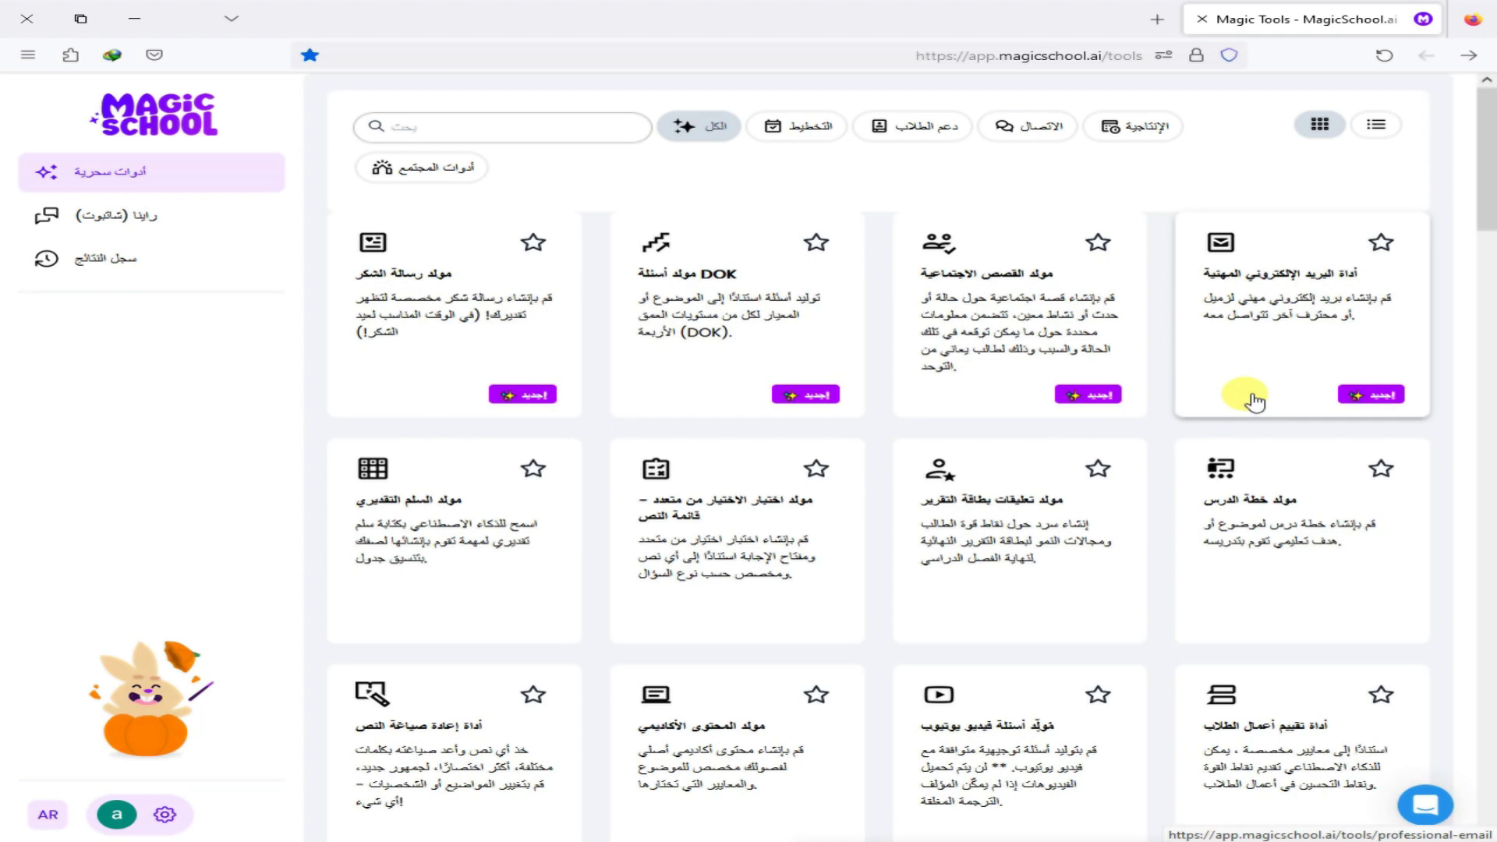
scroll(1253, 401, down, 2)
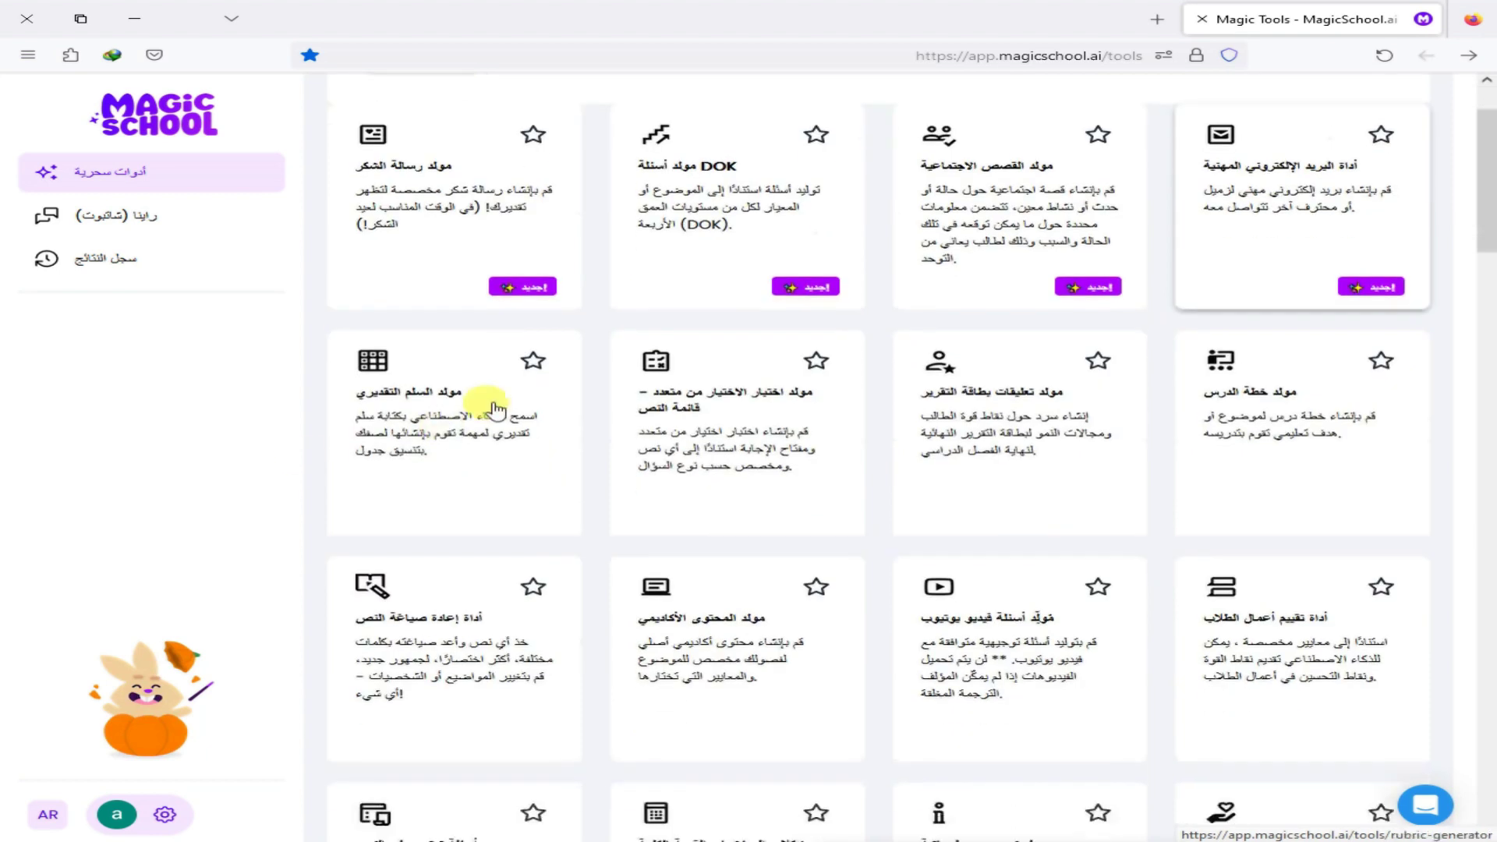
click(750, 429)
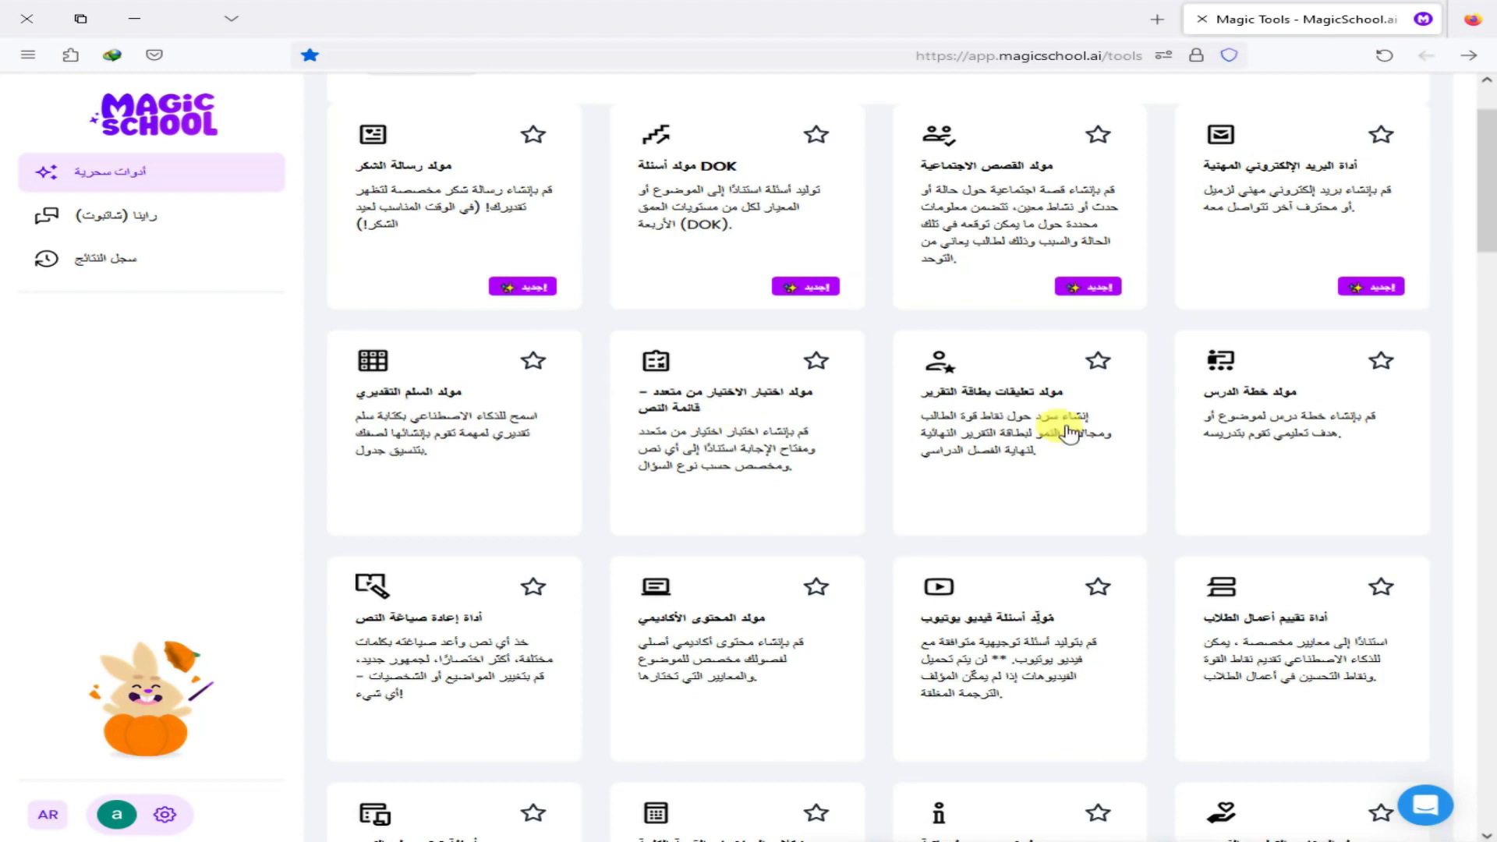
click(1037, 414)
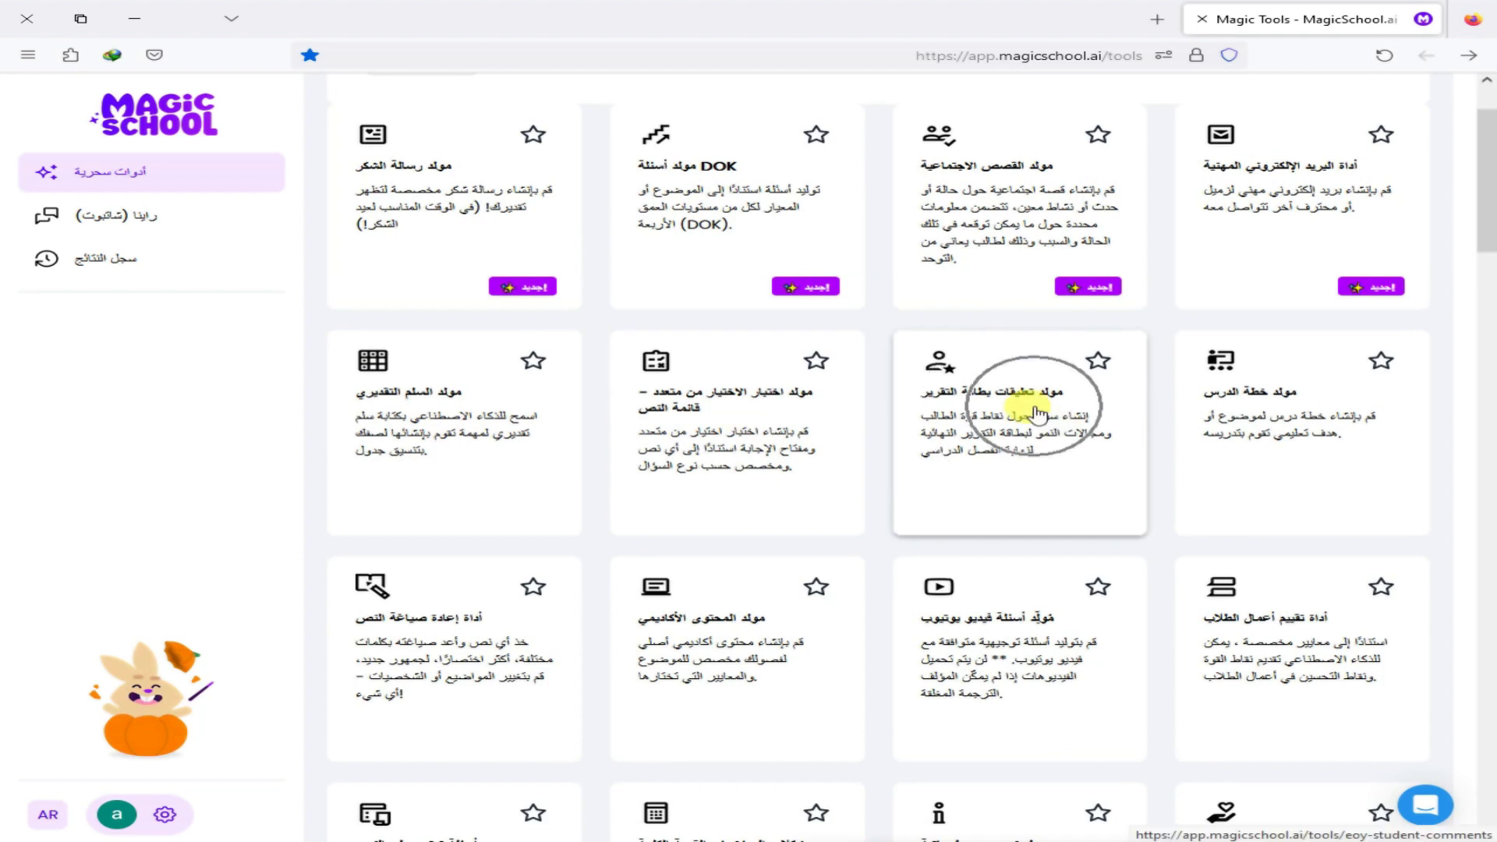
right_click(1240, 435)
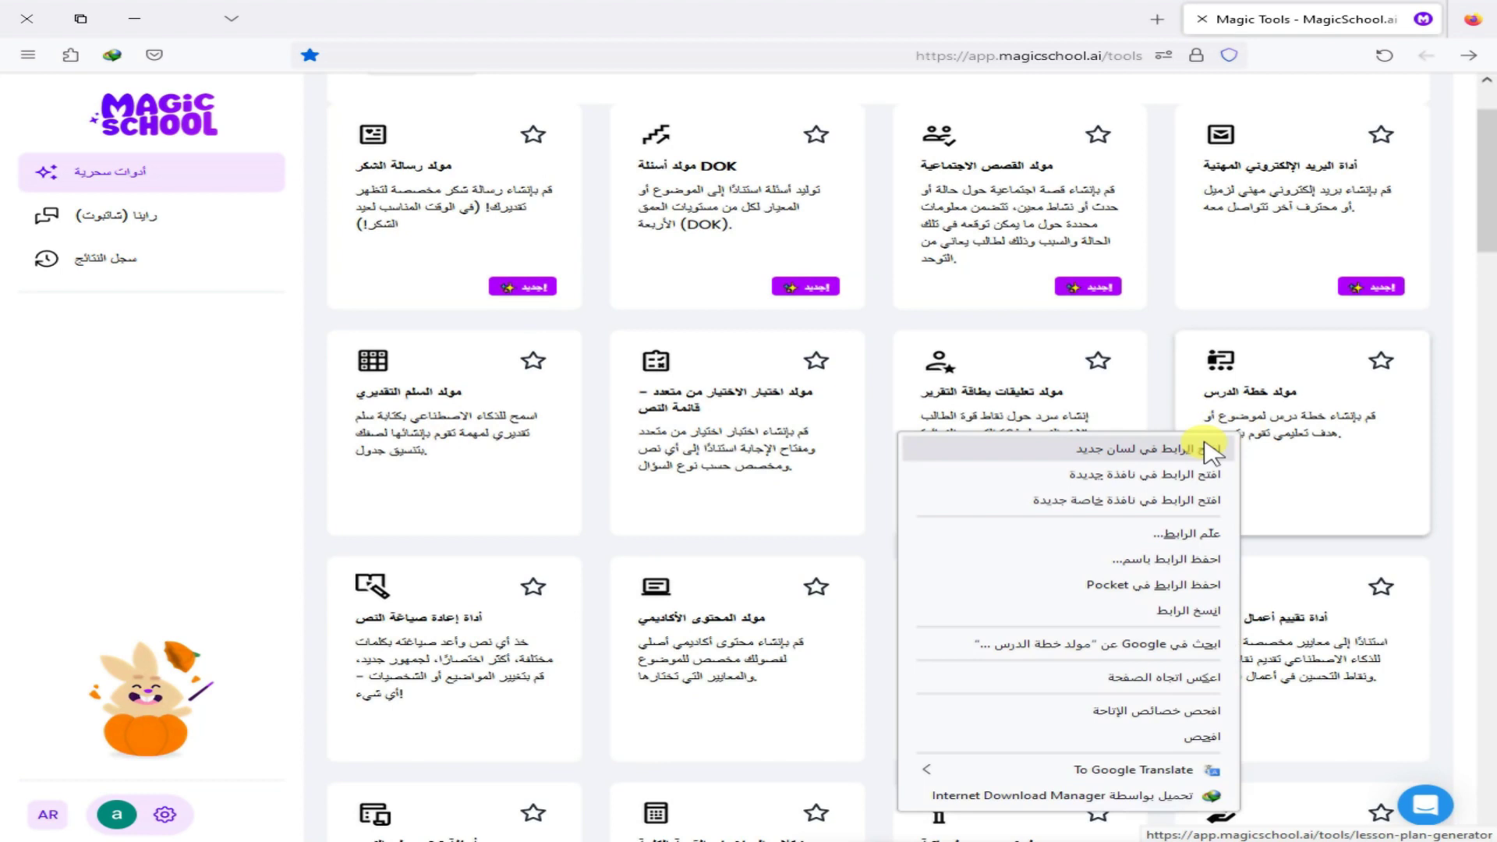
click(1214, 451)
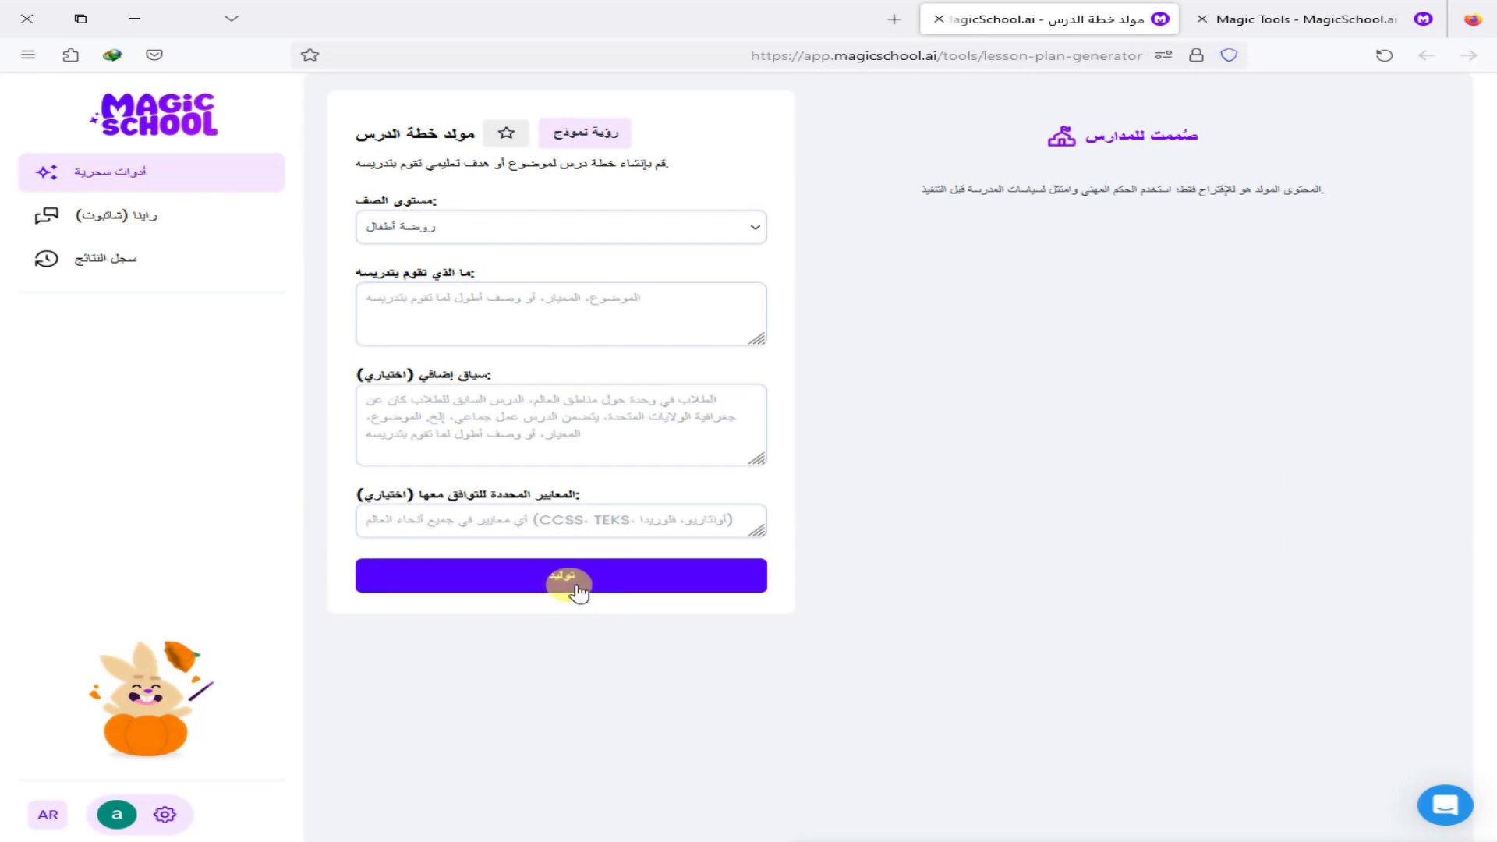
click(939, 18)
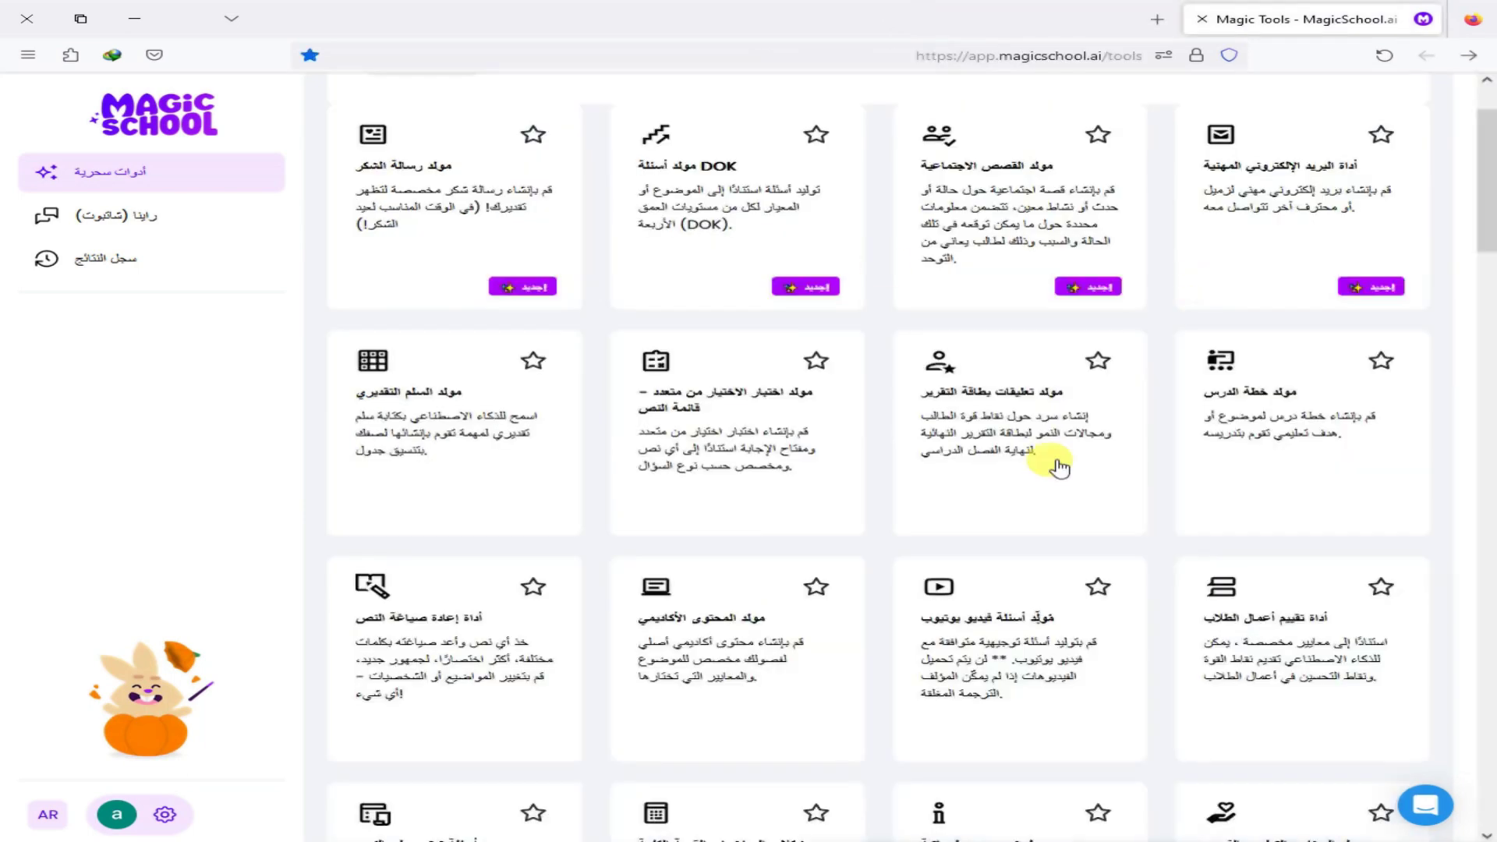
- View the student work feedback tool's form (أداة تقييم أعمال الطلاب) in a new tab and close that tab
scroll(1056, 461, down, 3)
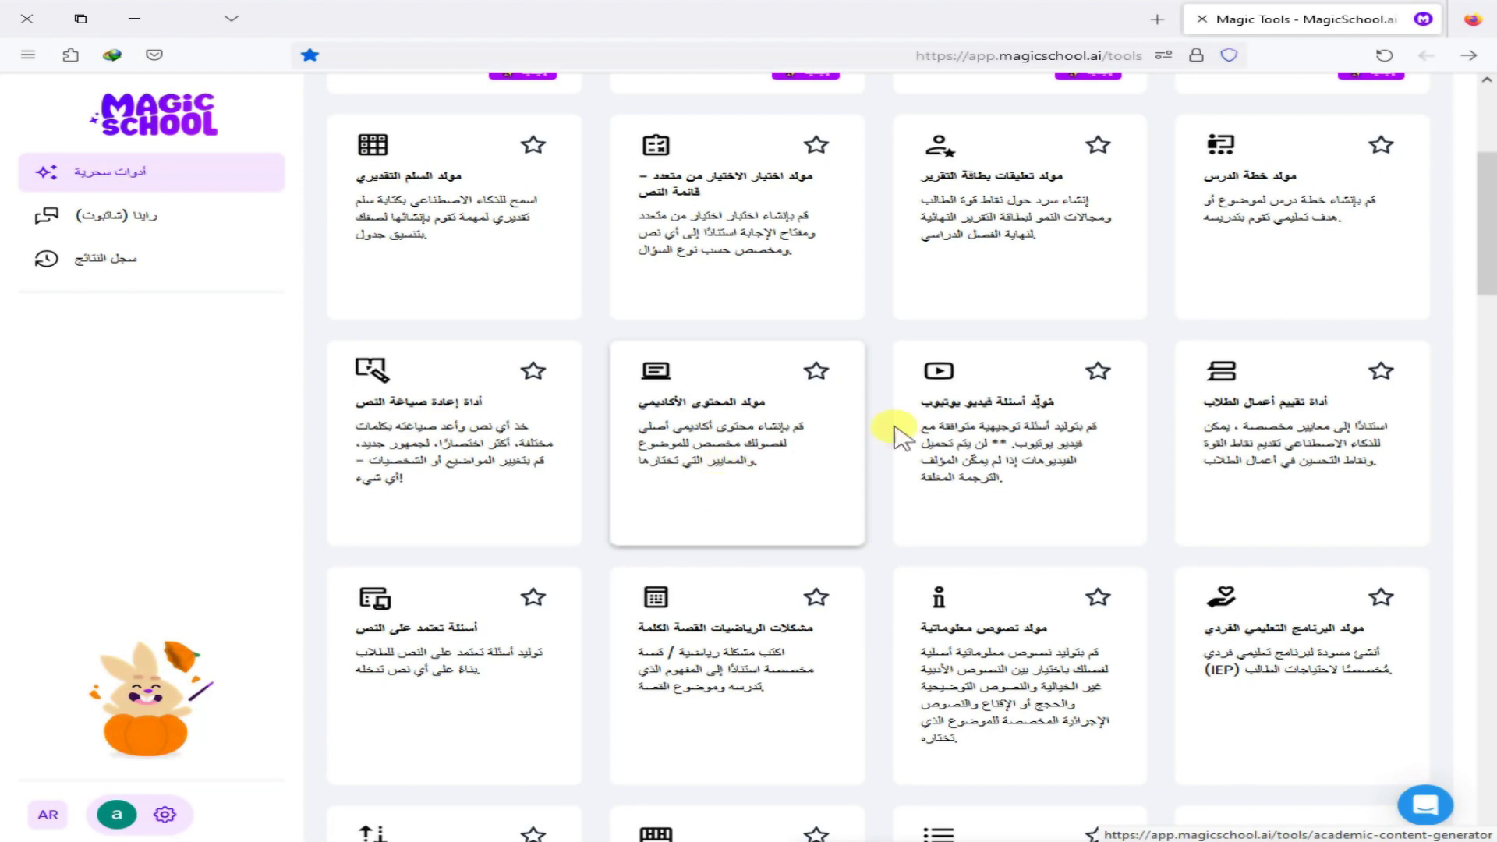
click(1002, 435)
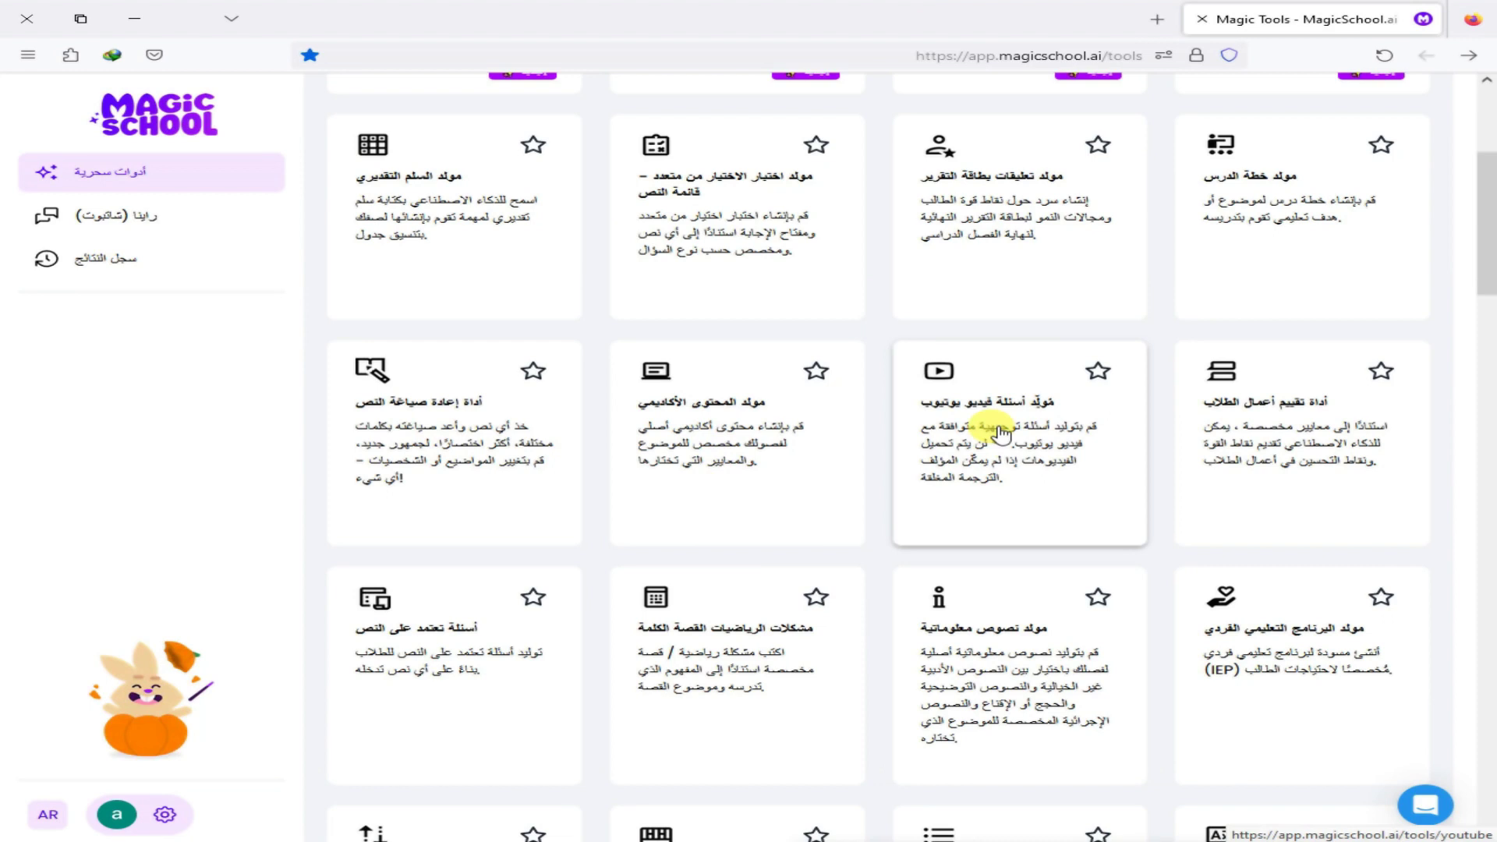
click(1320, 417)
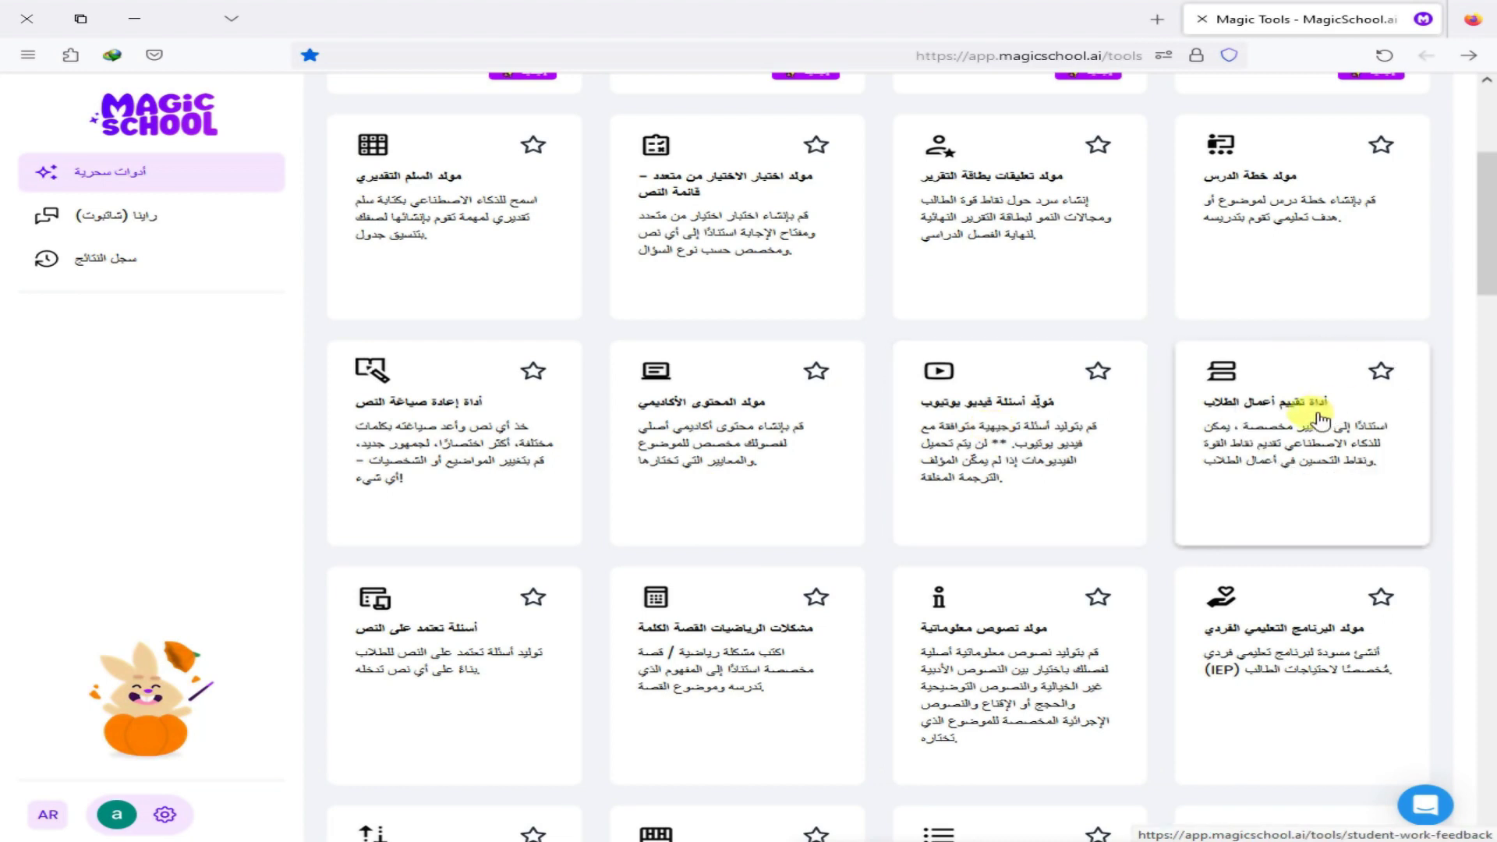
right_click(1300, 441)
click(1278, 456)
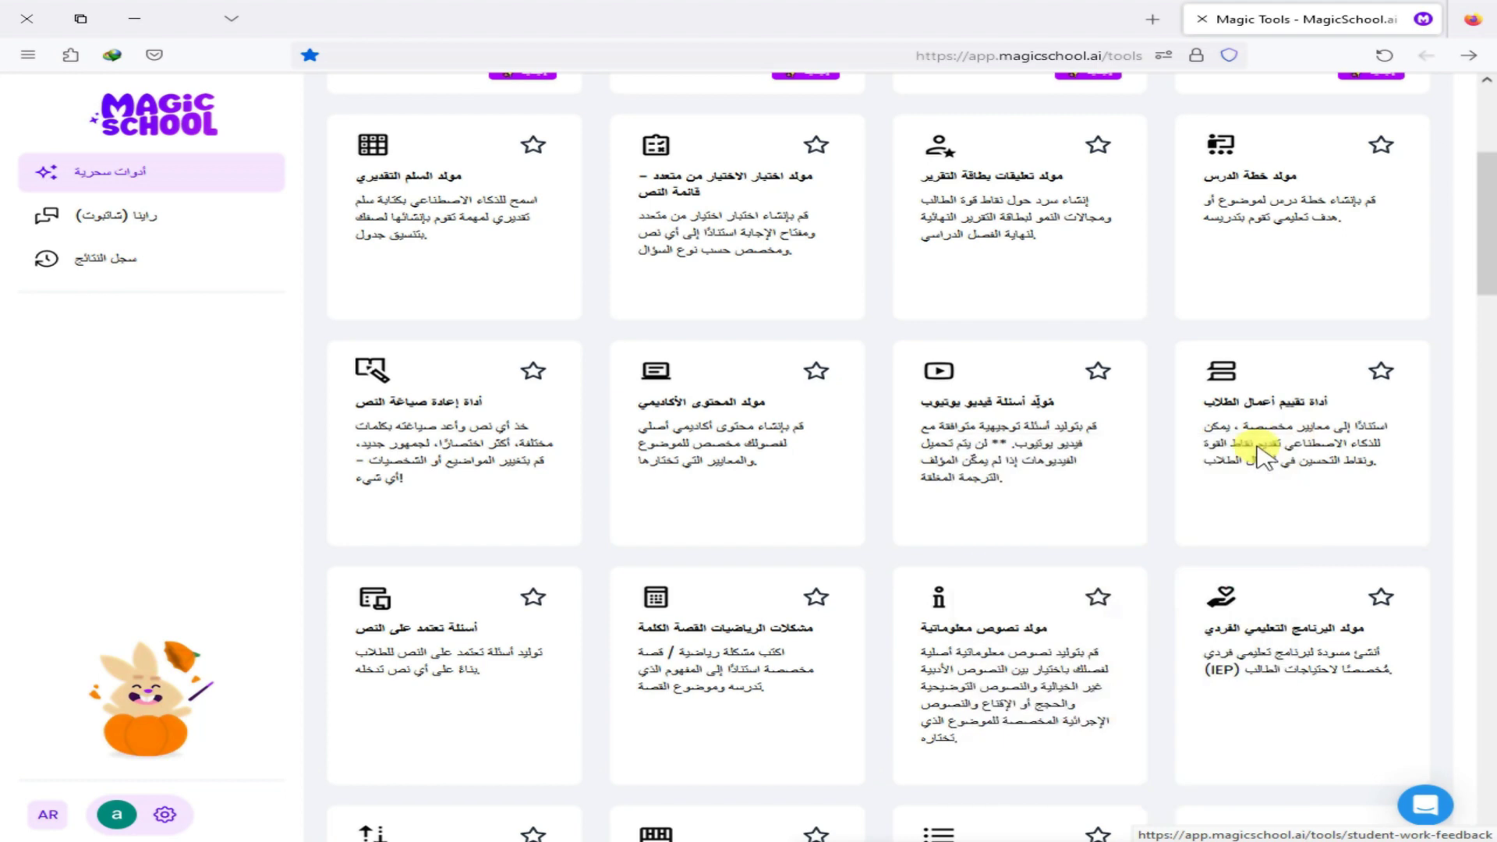
click(1054, 21)
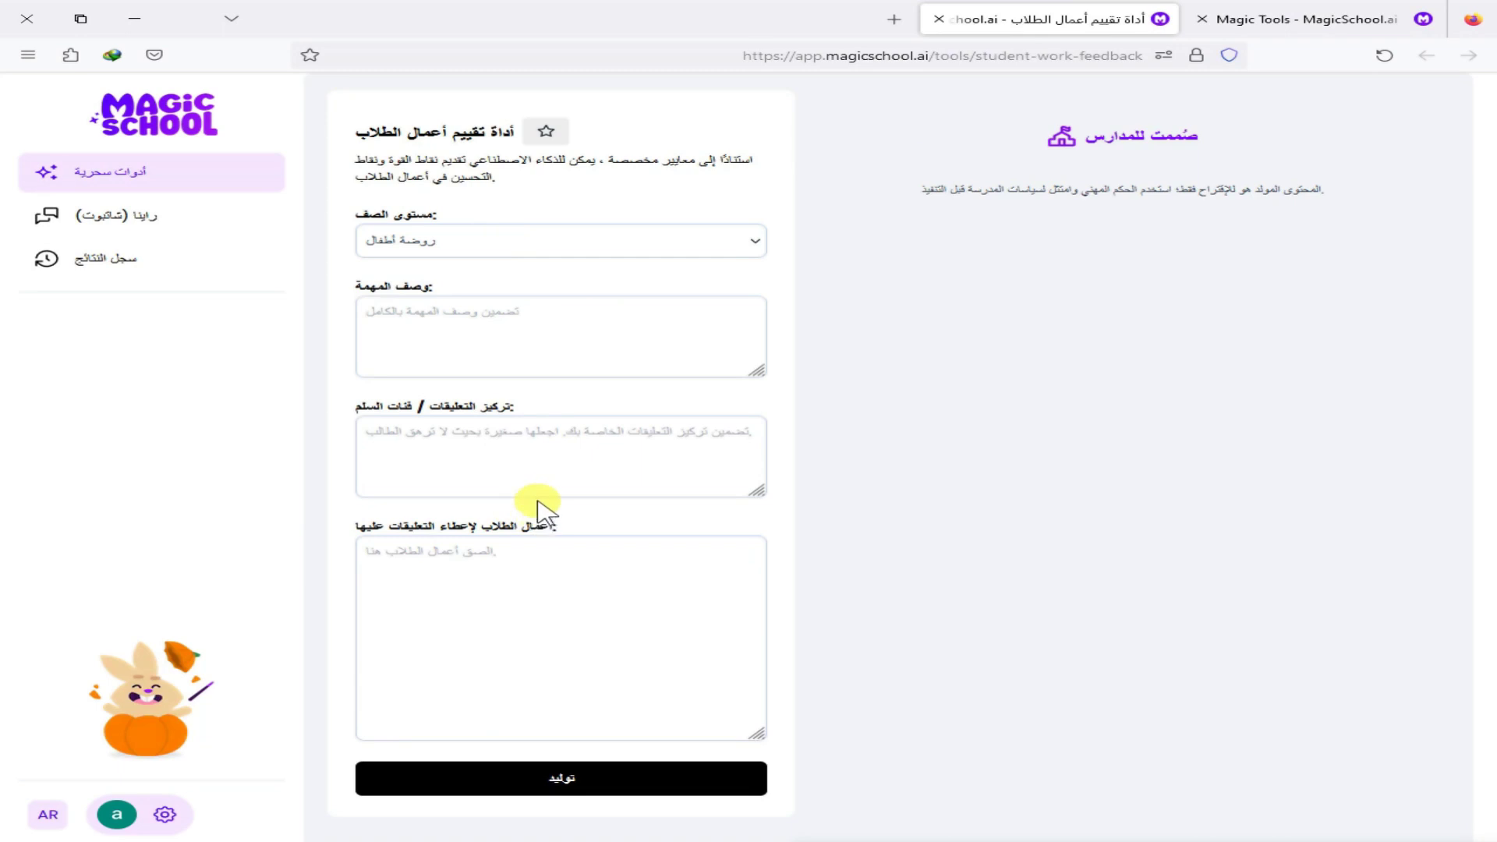
click(495, 573)
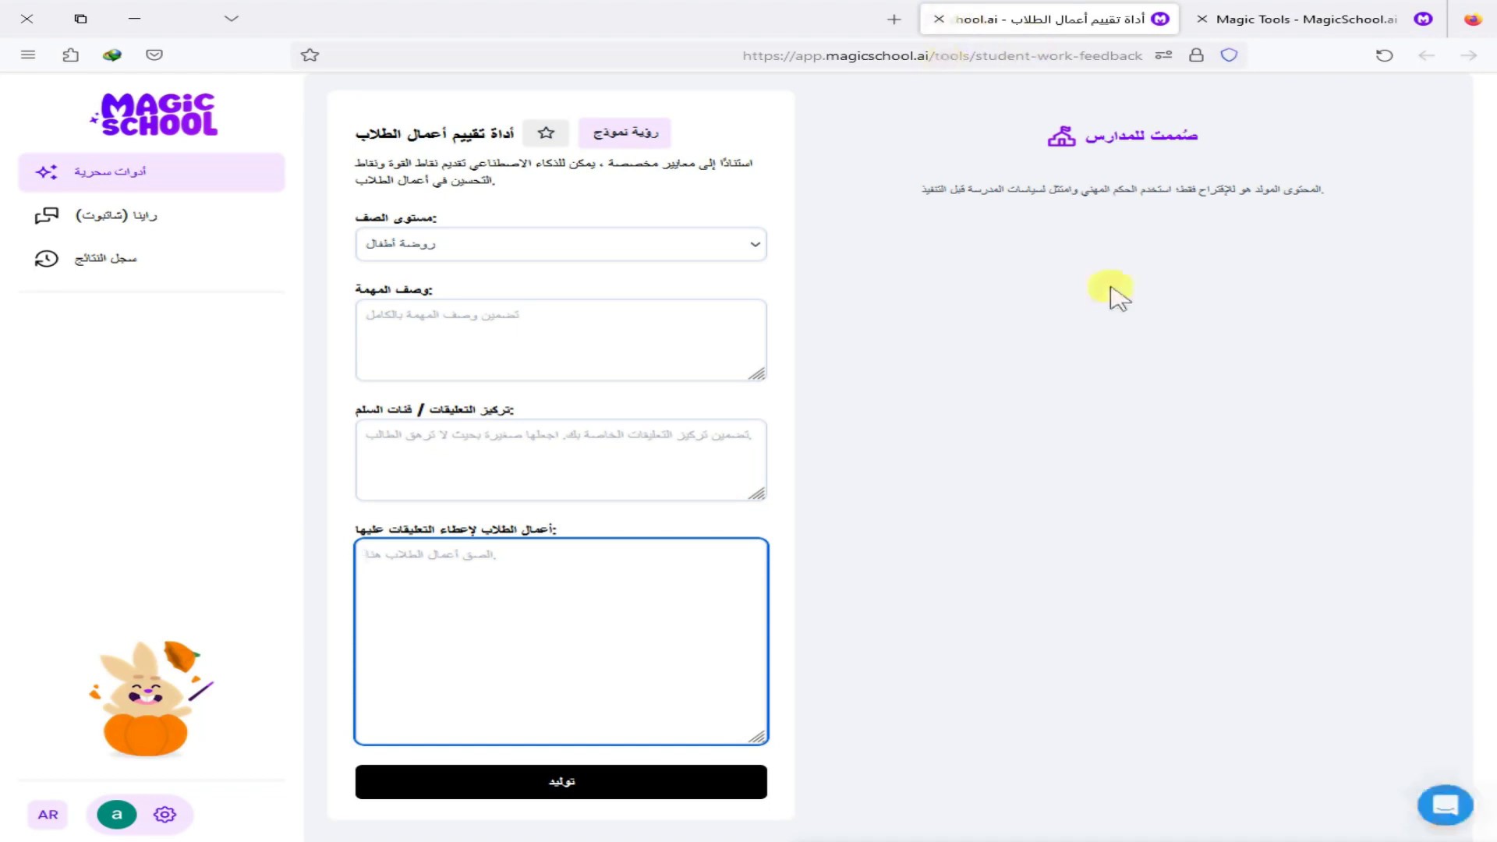
key(ctrl+w)
- Examine the descriptions of the tools further down the list, from the individualized education program generator to the text leveler and summarizer
scroll(1143, 357, down, 3)
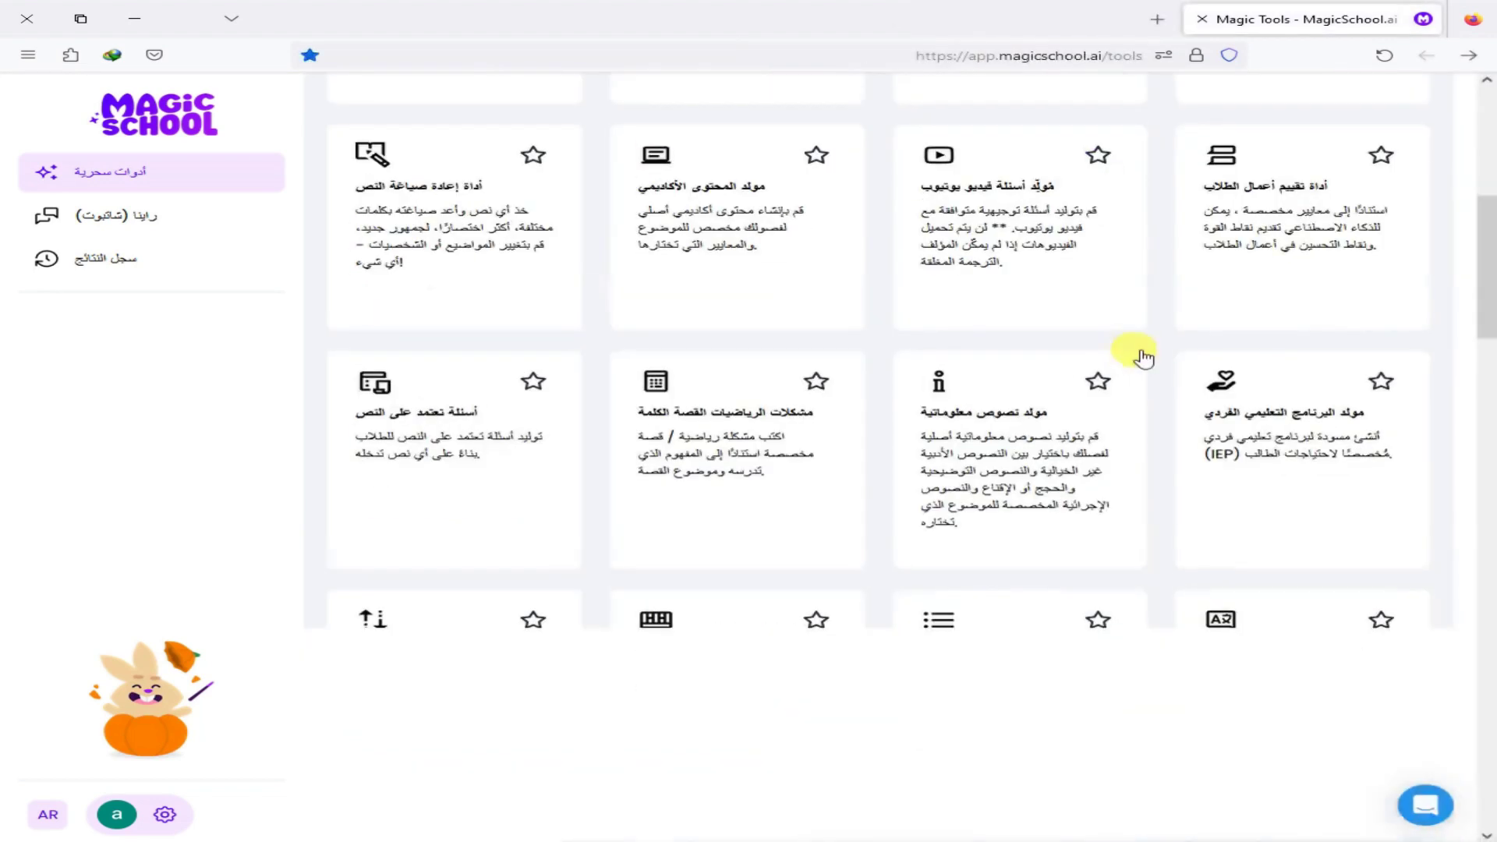
click(1306, 427)
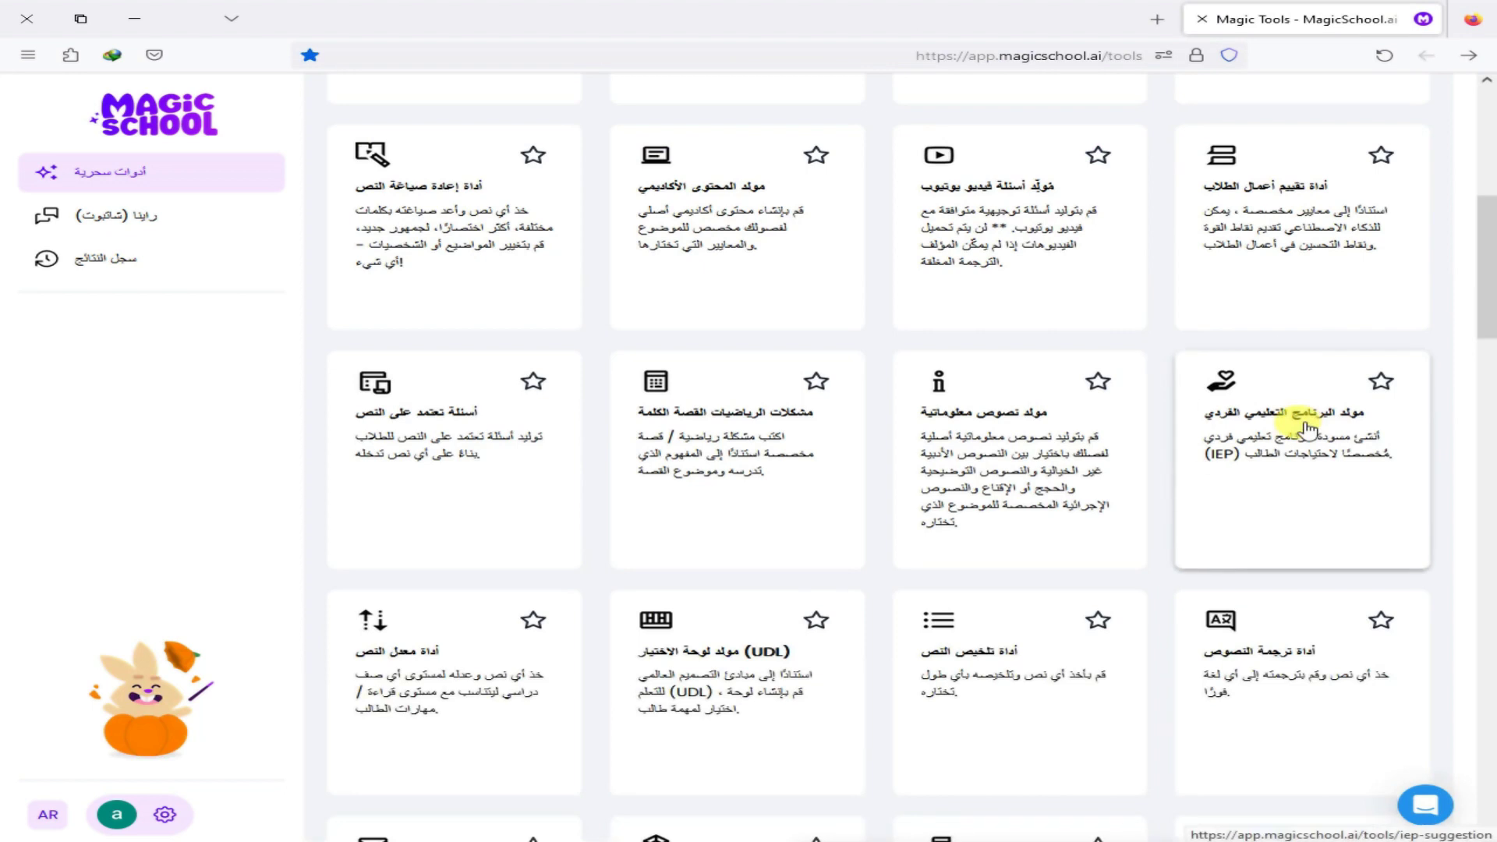
click(1020, 447)
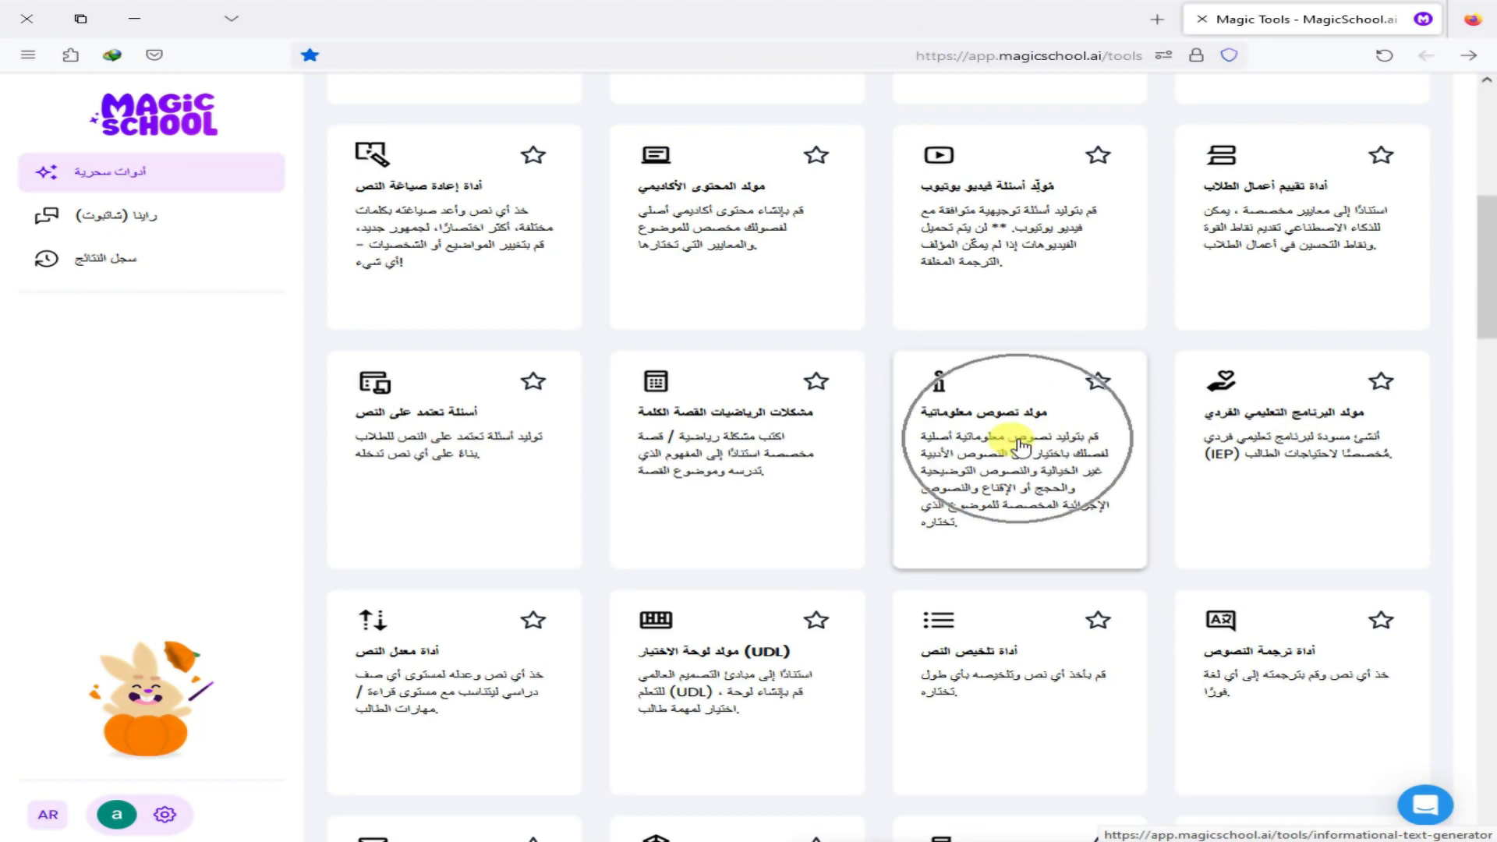
click(755, 431)
click(436, 433)
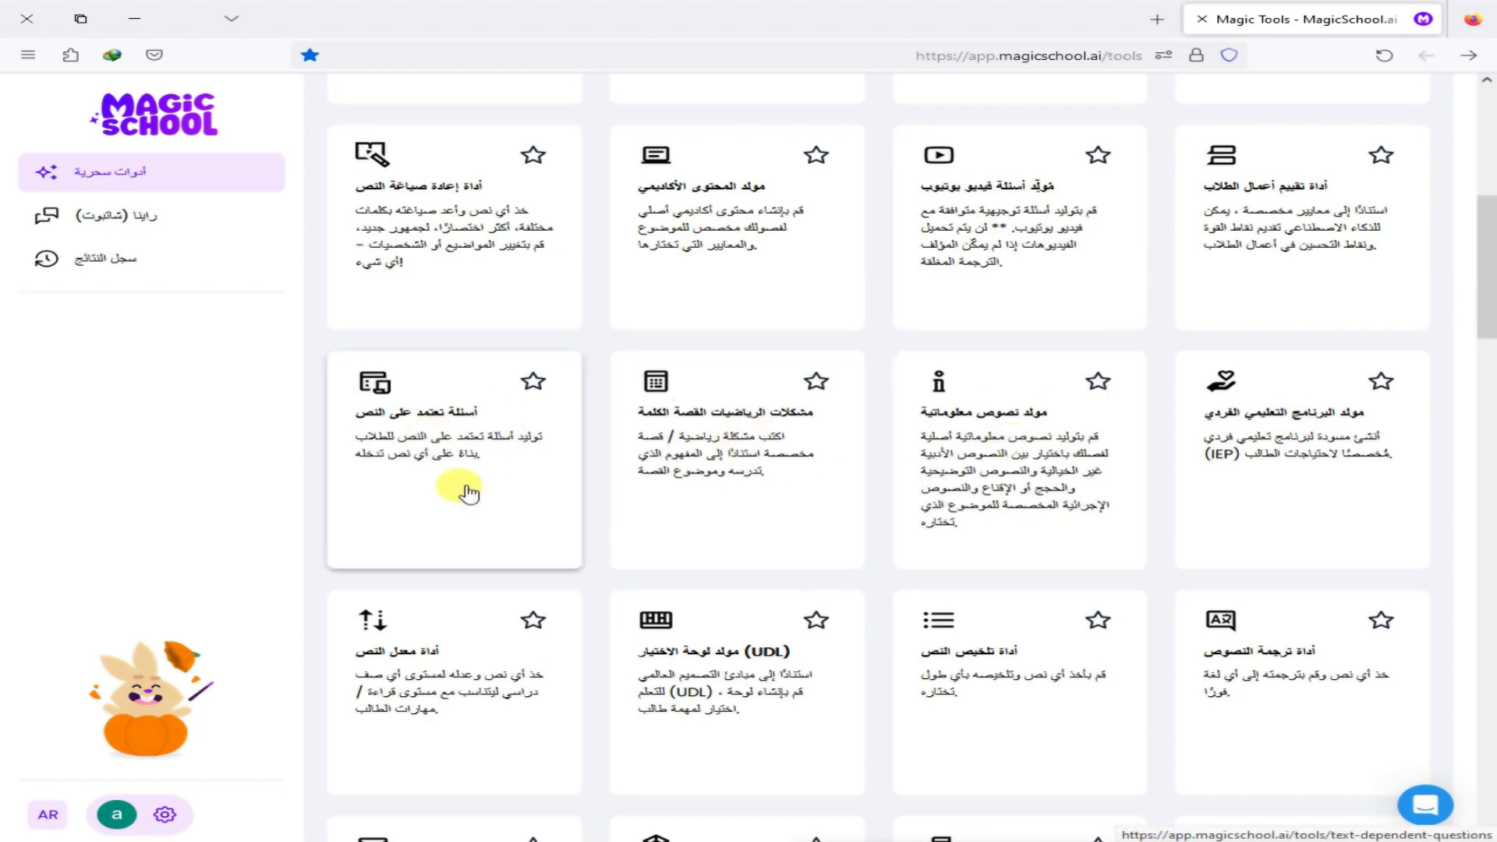
scroll(468, 493, down, 3)
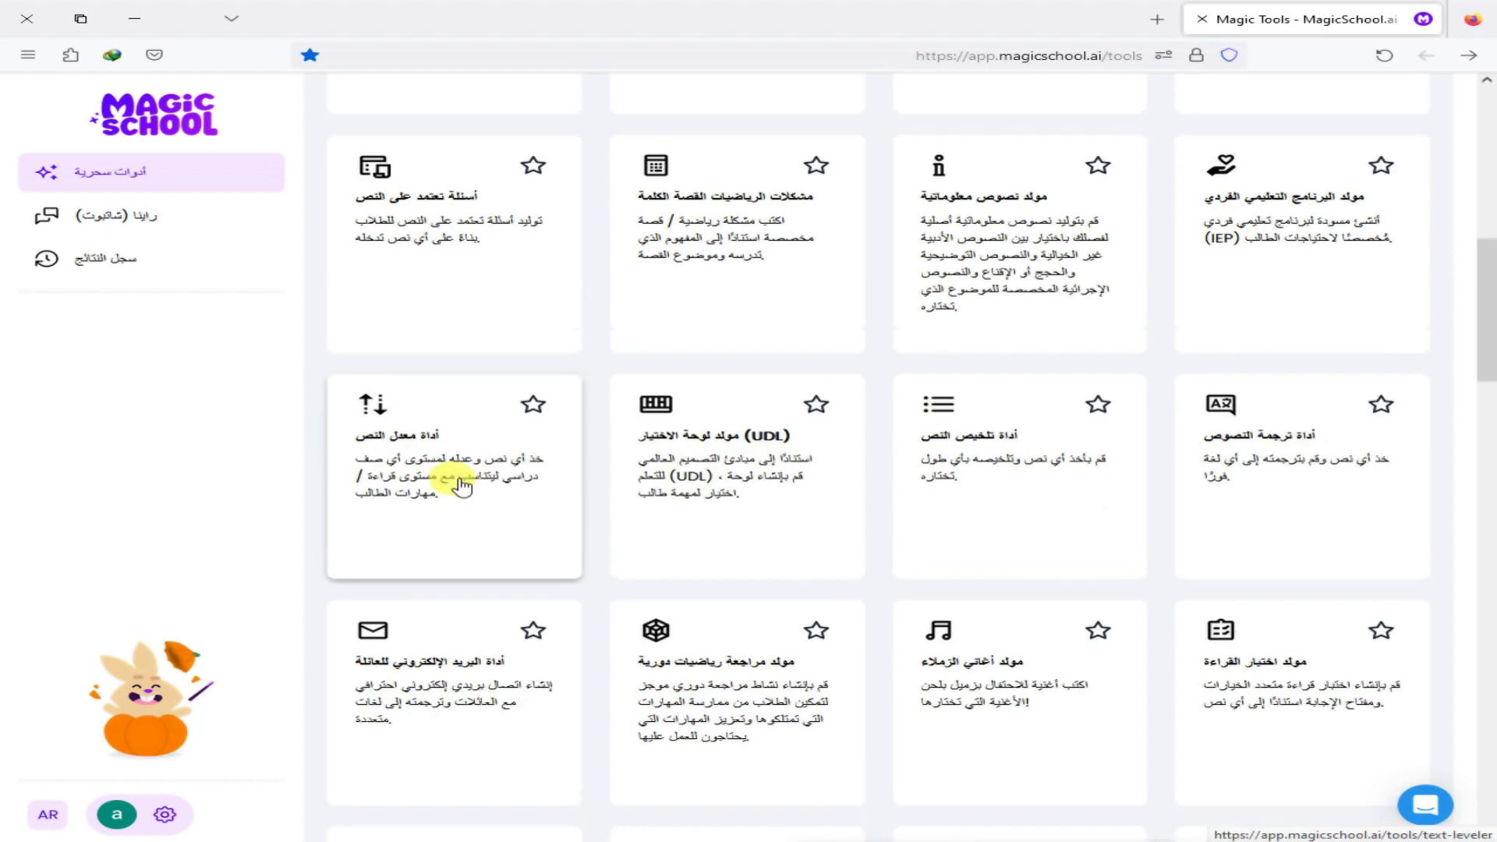
click(428, 466)
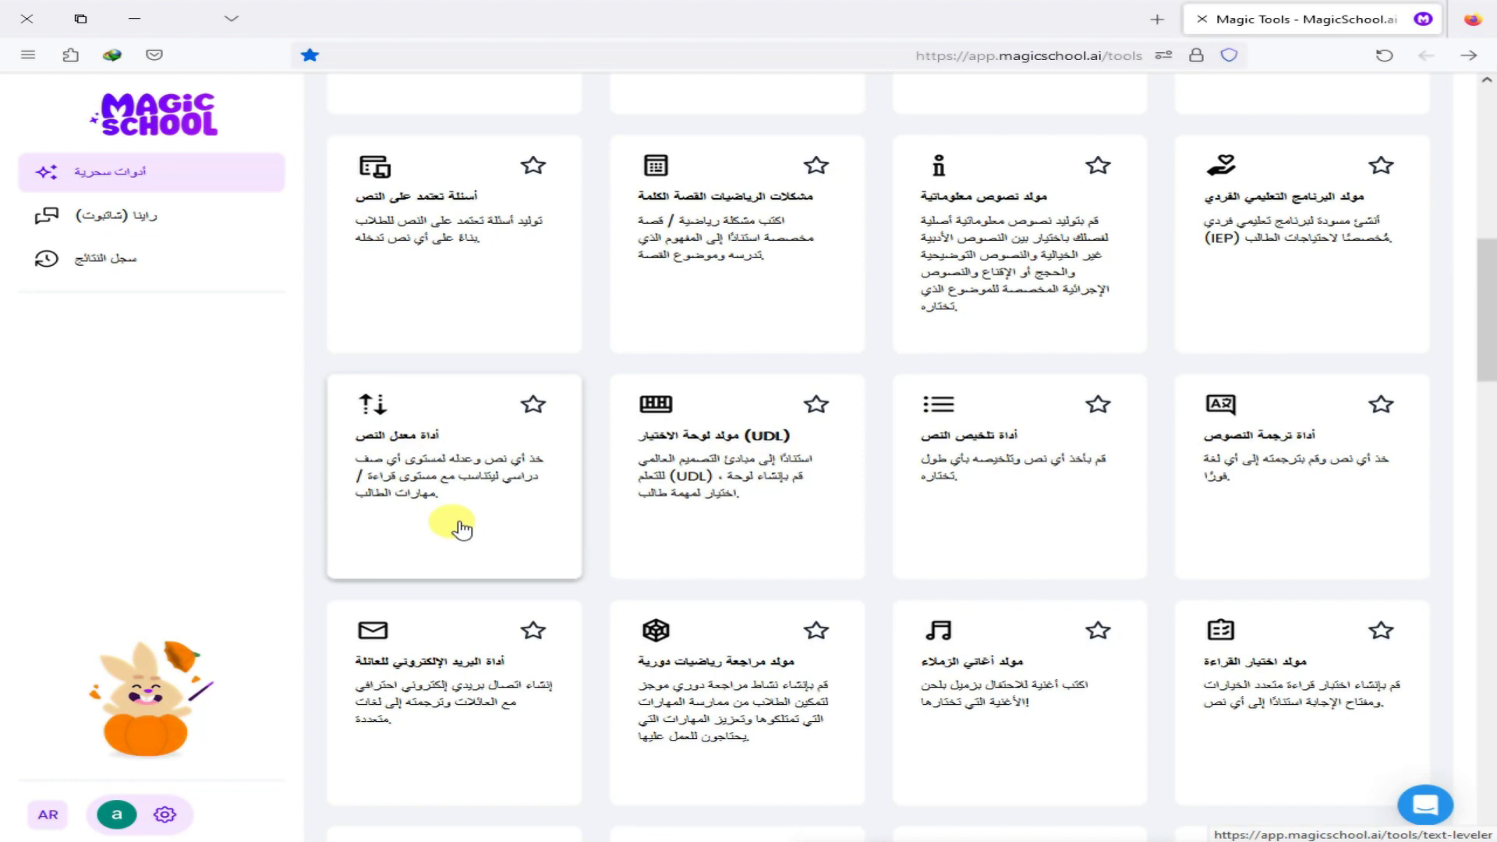
click(1006, 478)
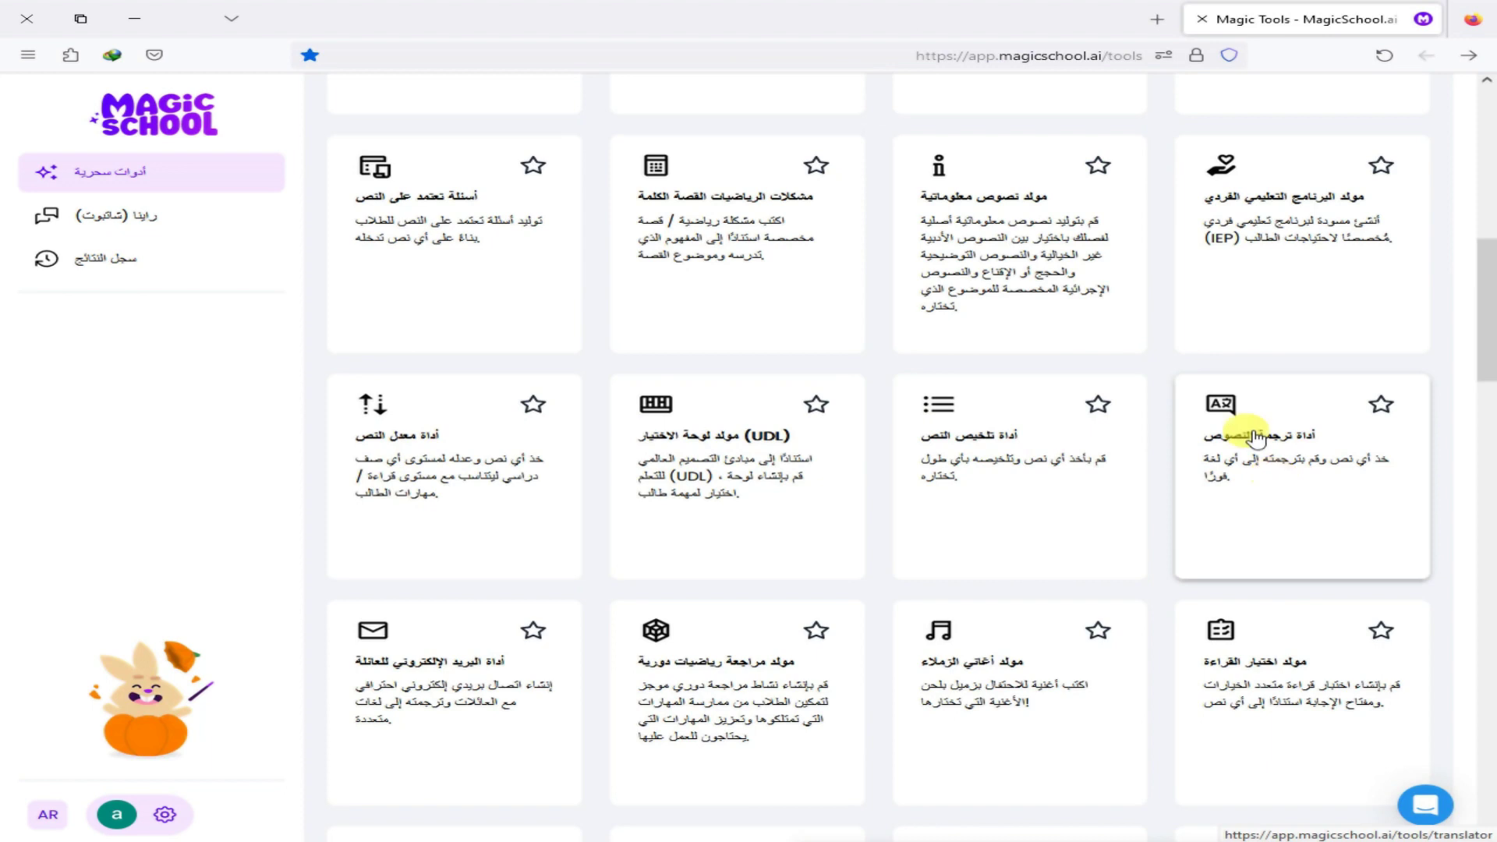
- Open the colleague song generator (مولد أغاني الزملاء) in a new tab and enter "مدرسة ههيا الثانوية العسكرية بنين" as the colleague's name
scroll(1257, 439, down, 3)
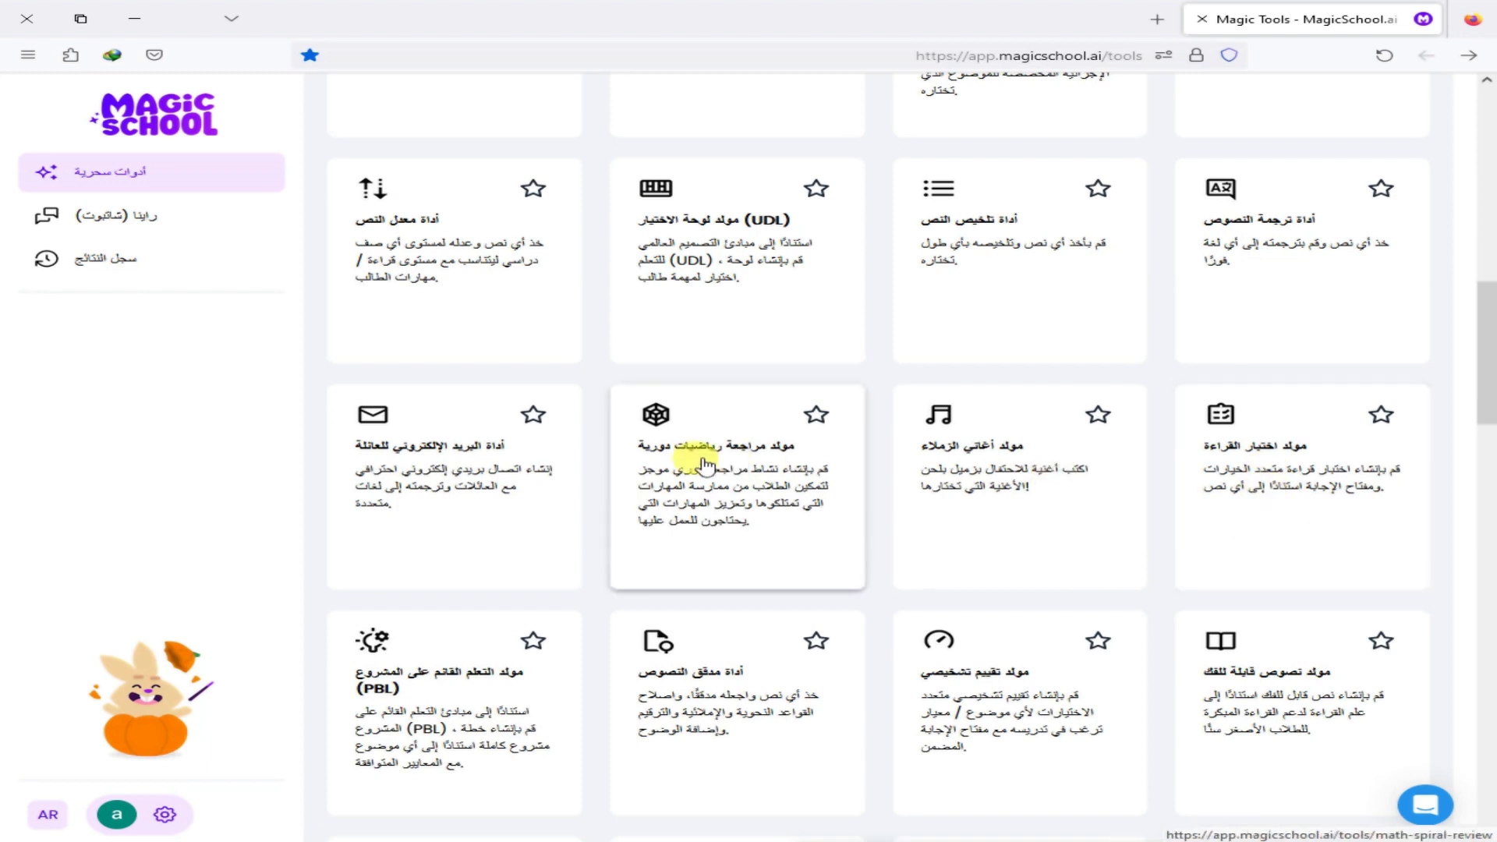
scroll(507, 491, down, 2)
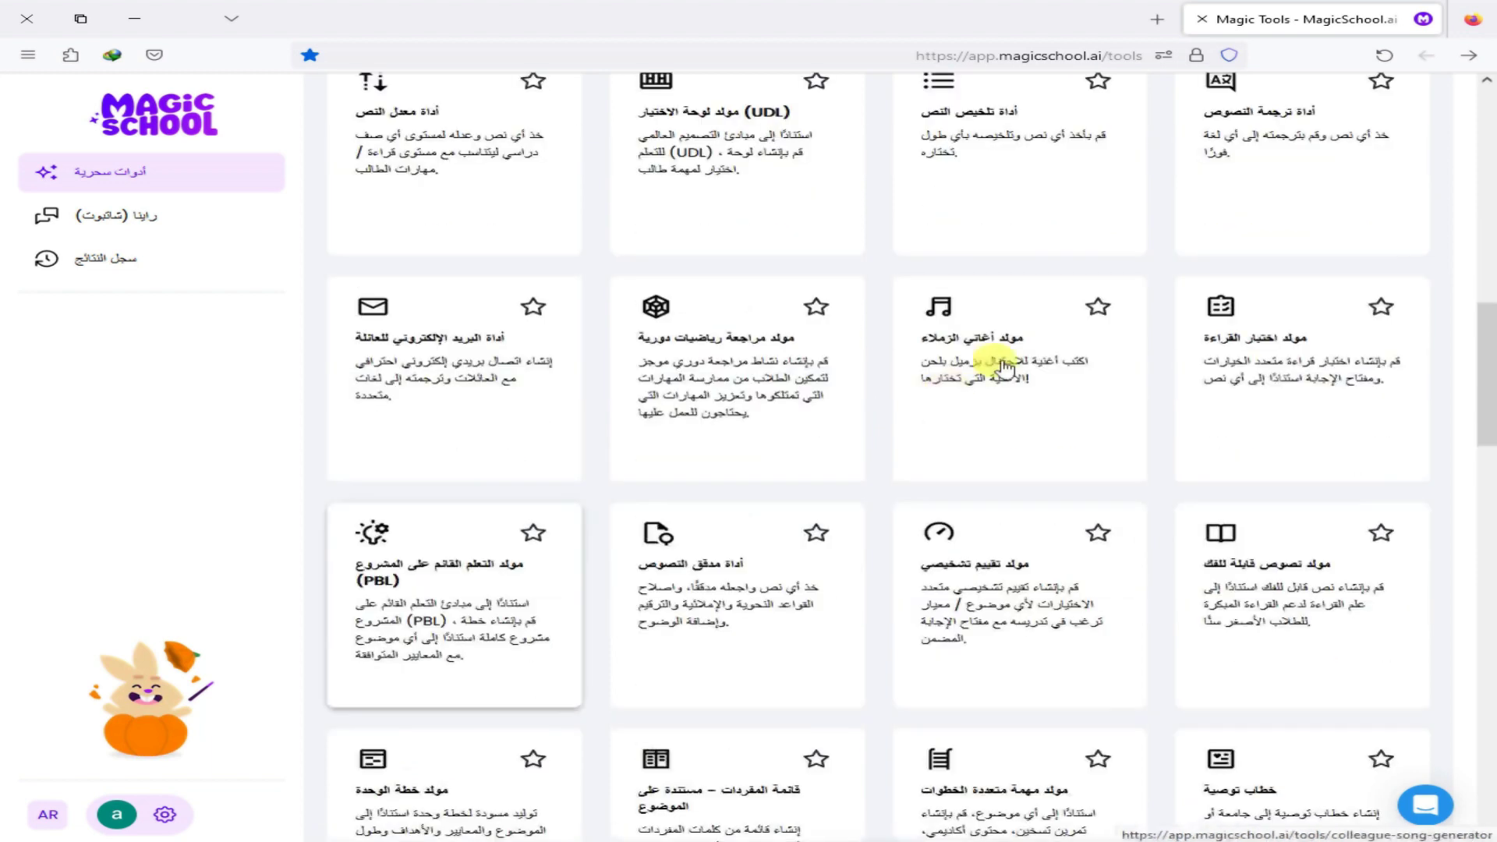
right_click(1003, 365)
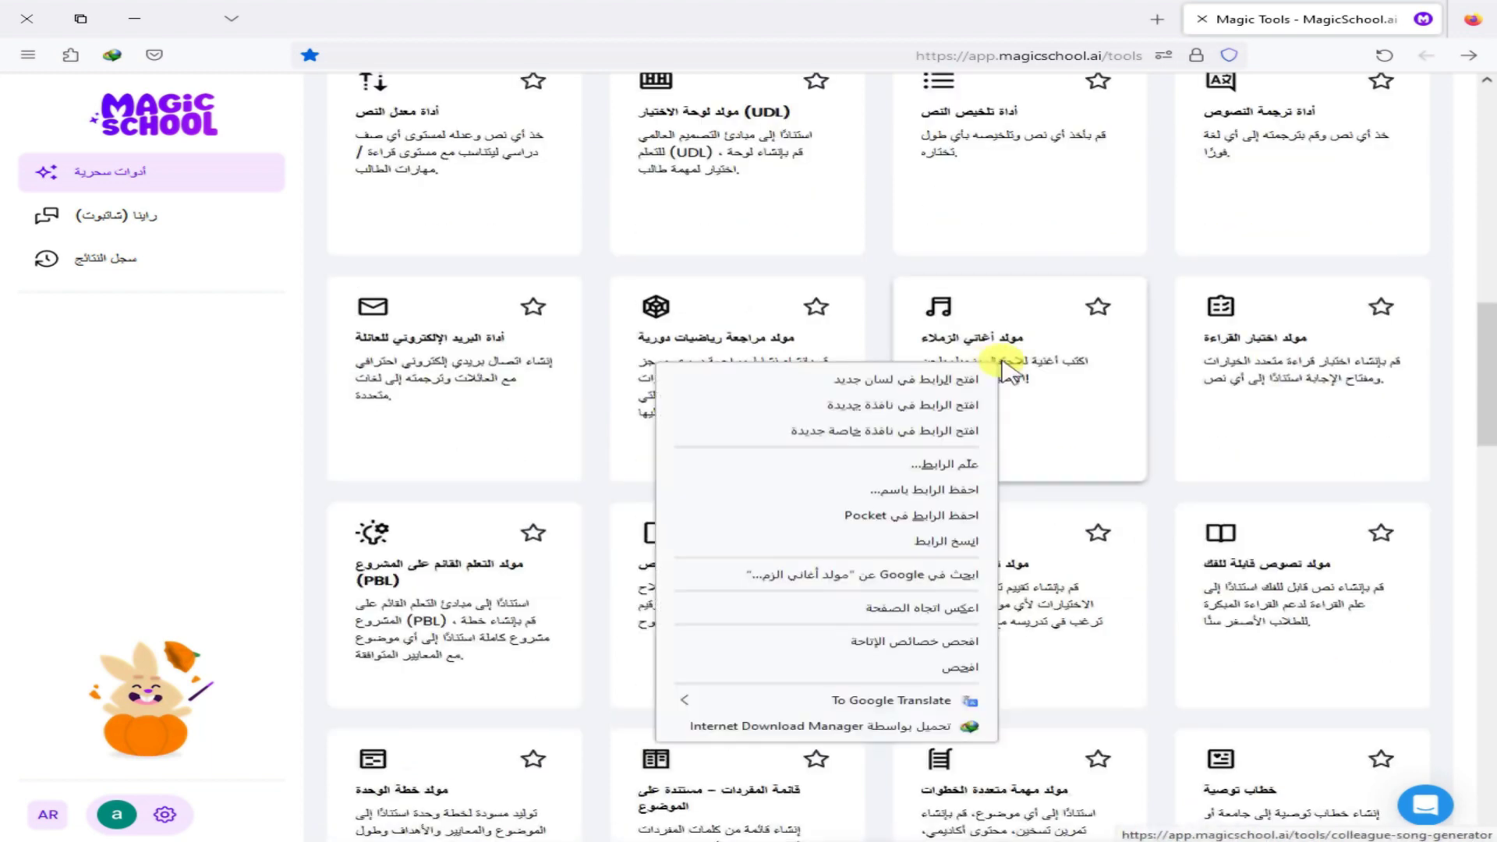
click(967, 380)
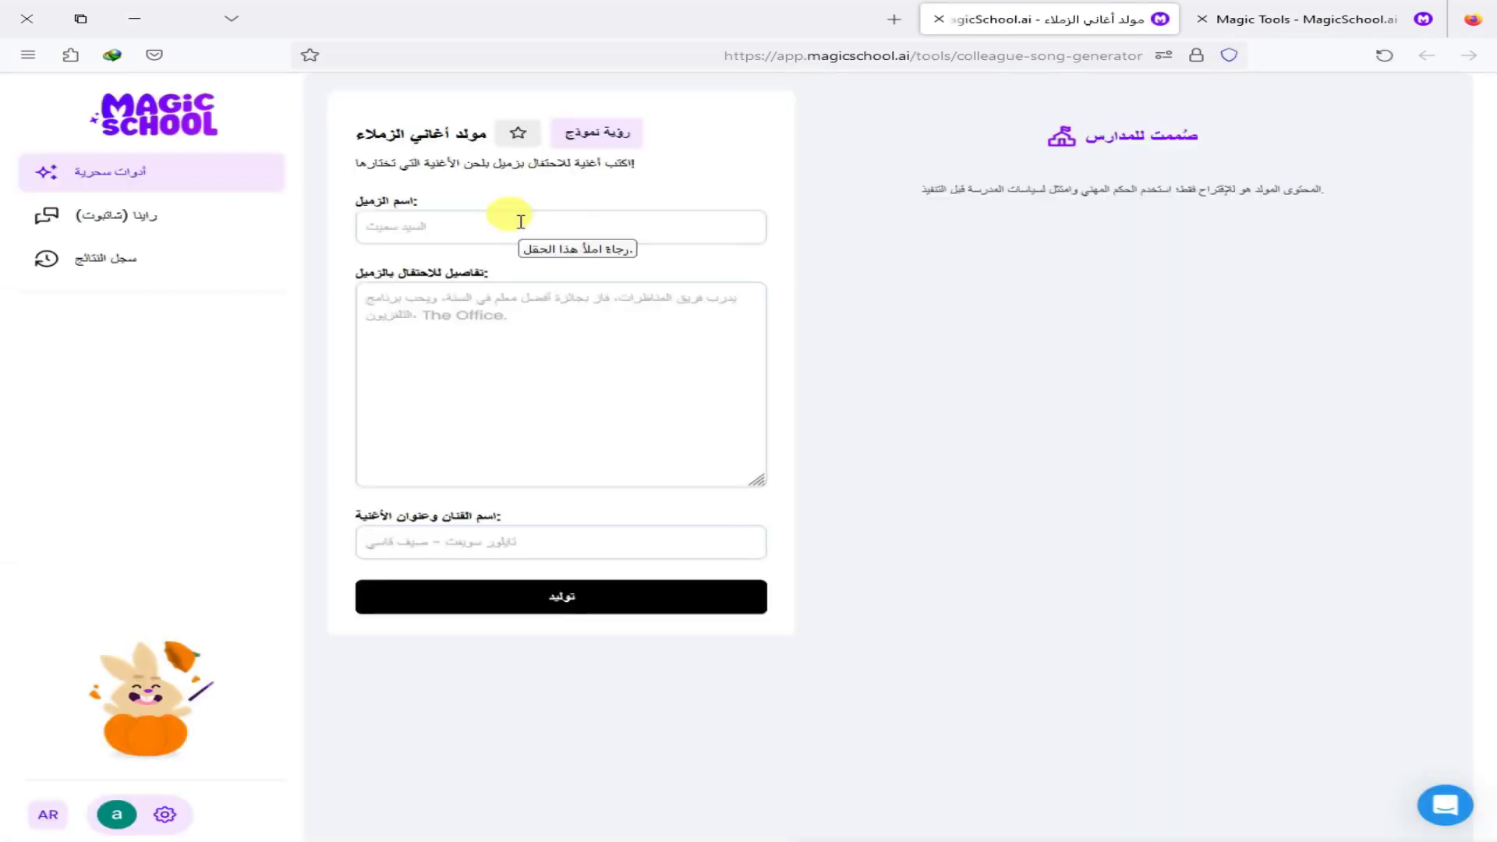
click(520, 221)
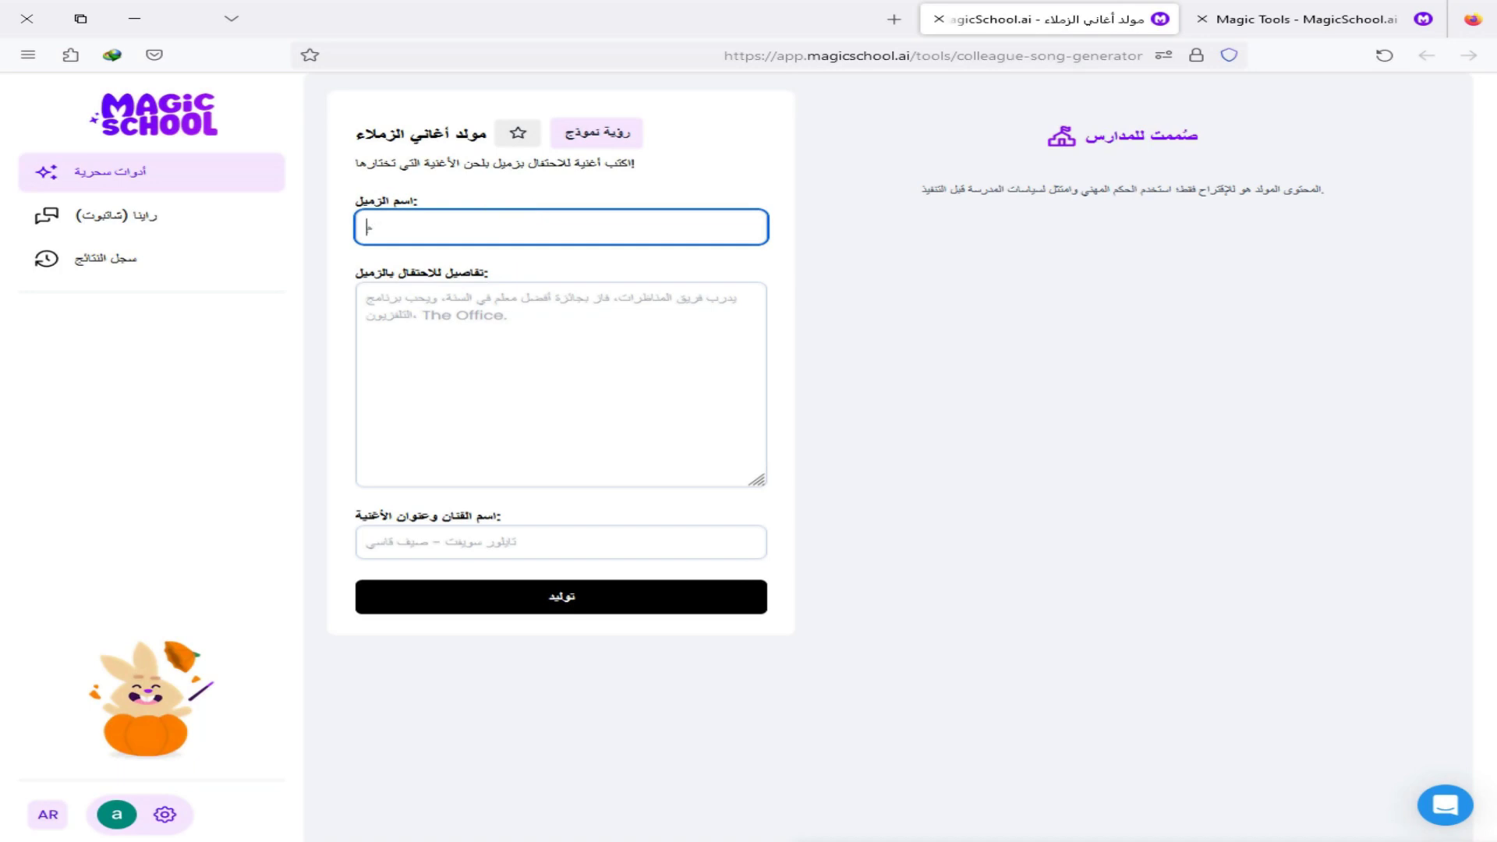
text(مدرسة هبيا الثانوية العسكرية بنين)
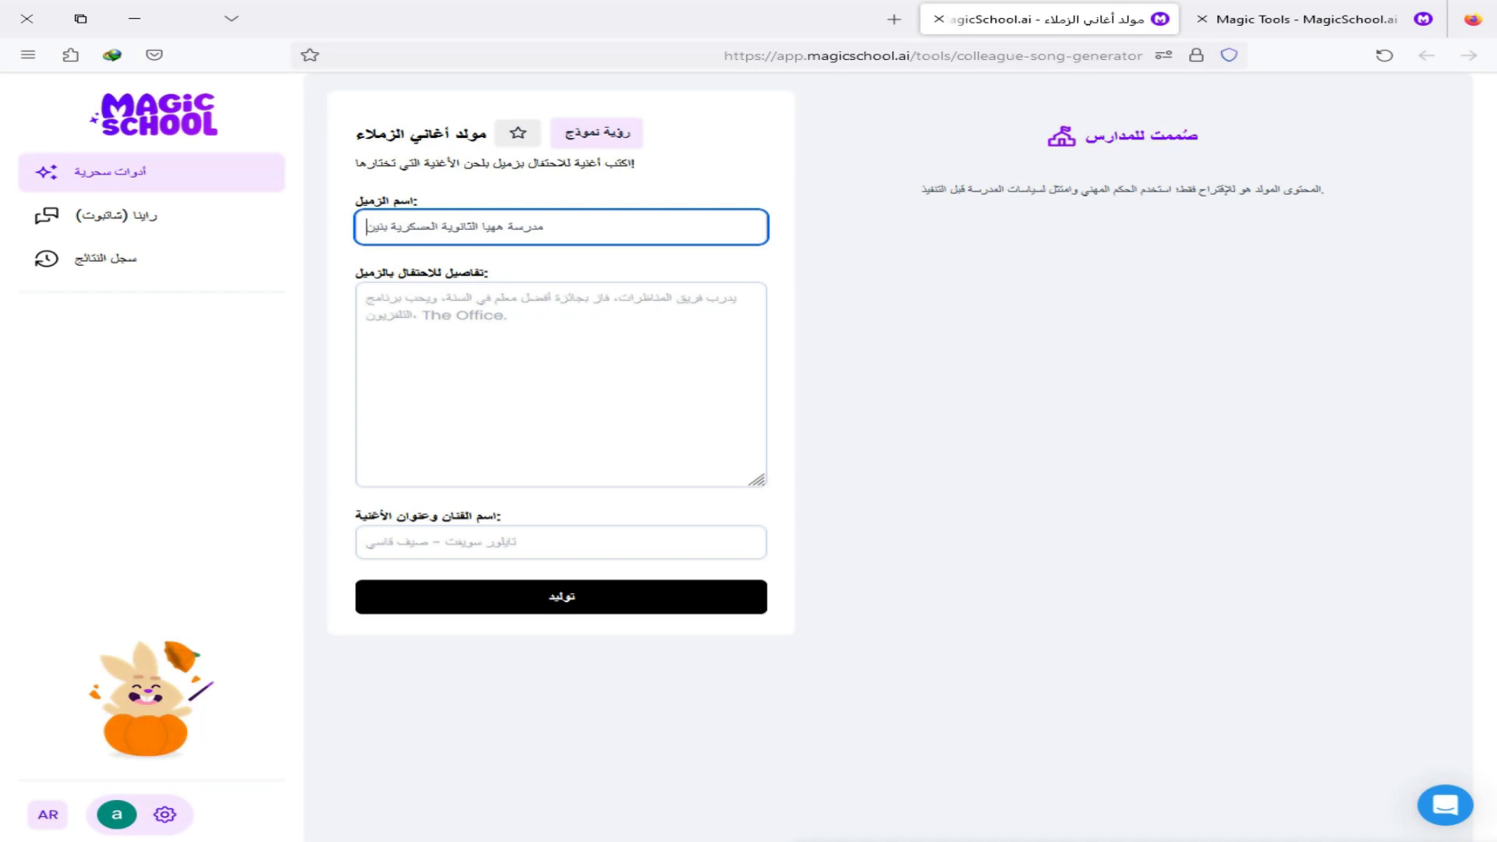
- Enter "بالمئوية وتخريج شباب قادر على العمل ومثقف" as the details for celebrating the colleague
click(505, 312)
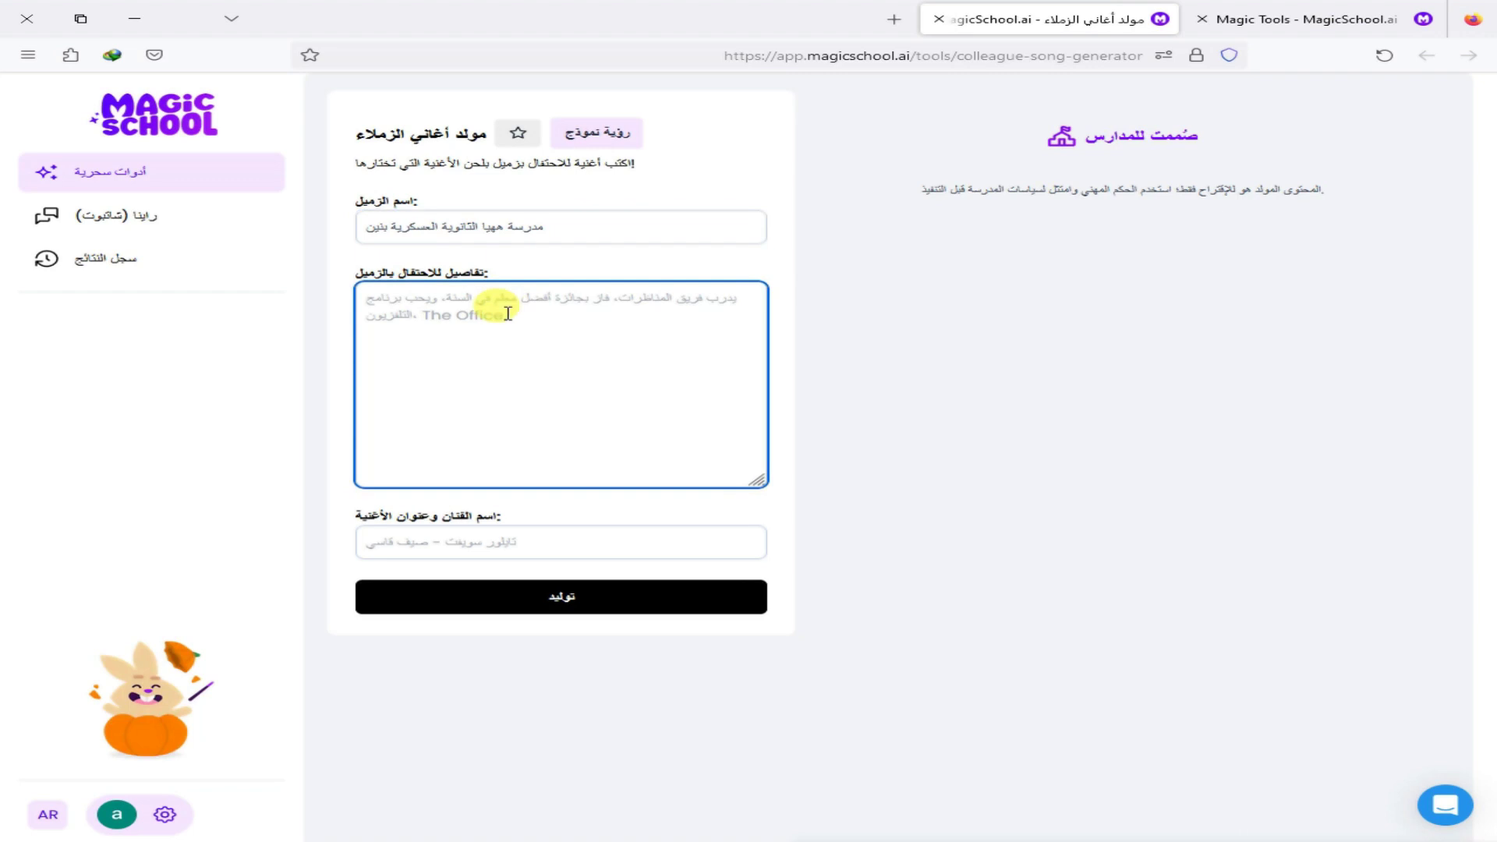
text(بال)
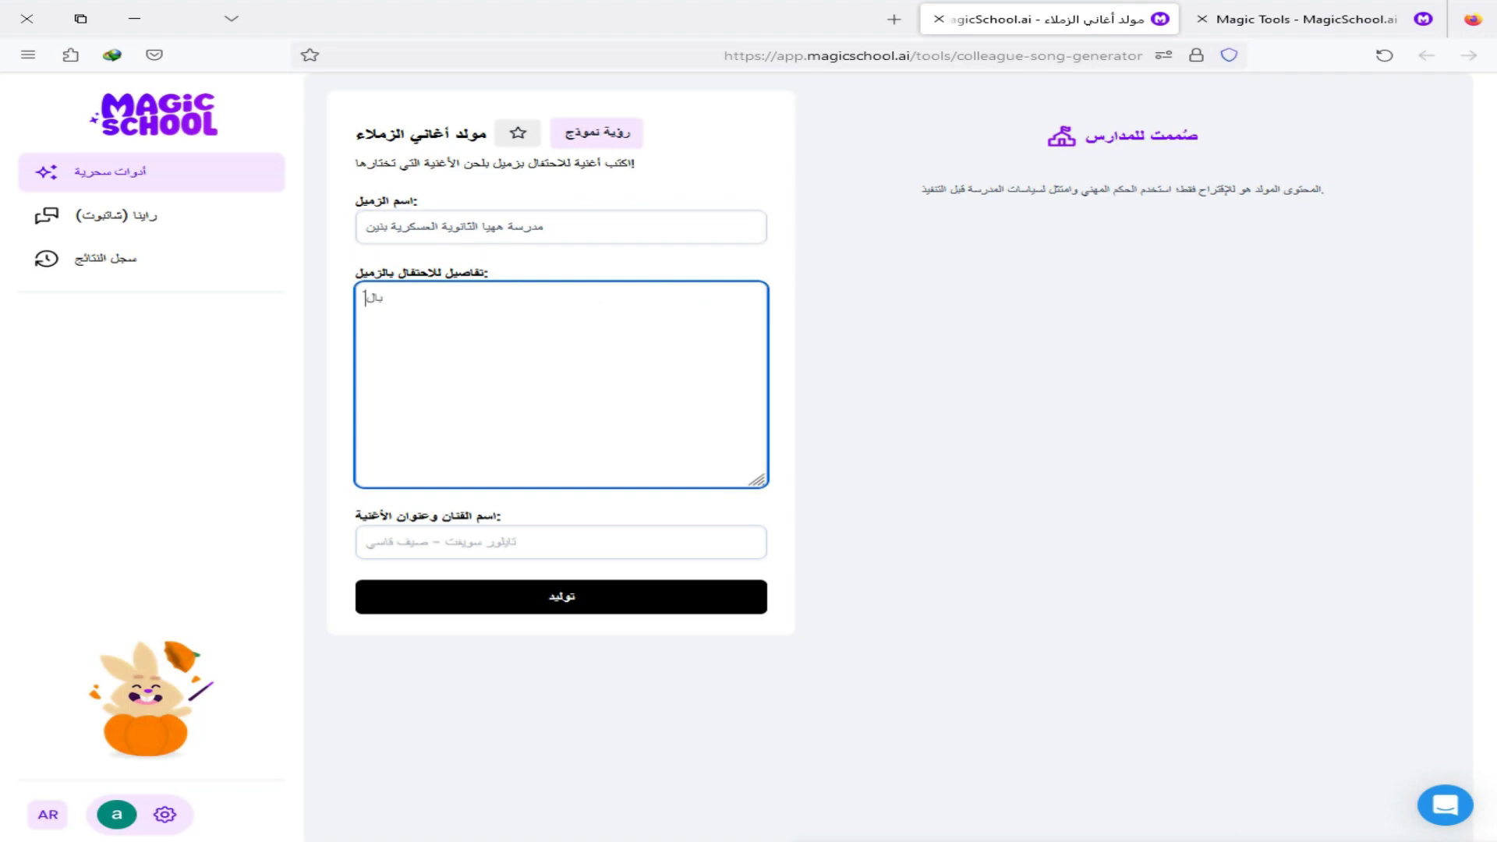
text(مئوية وتخريج شباب قادر على العم)
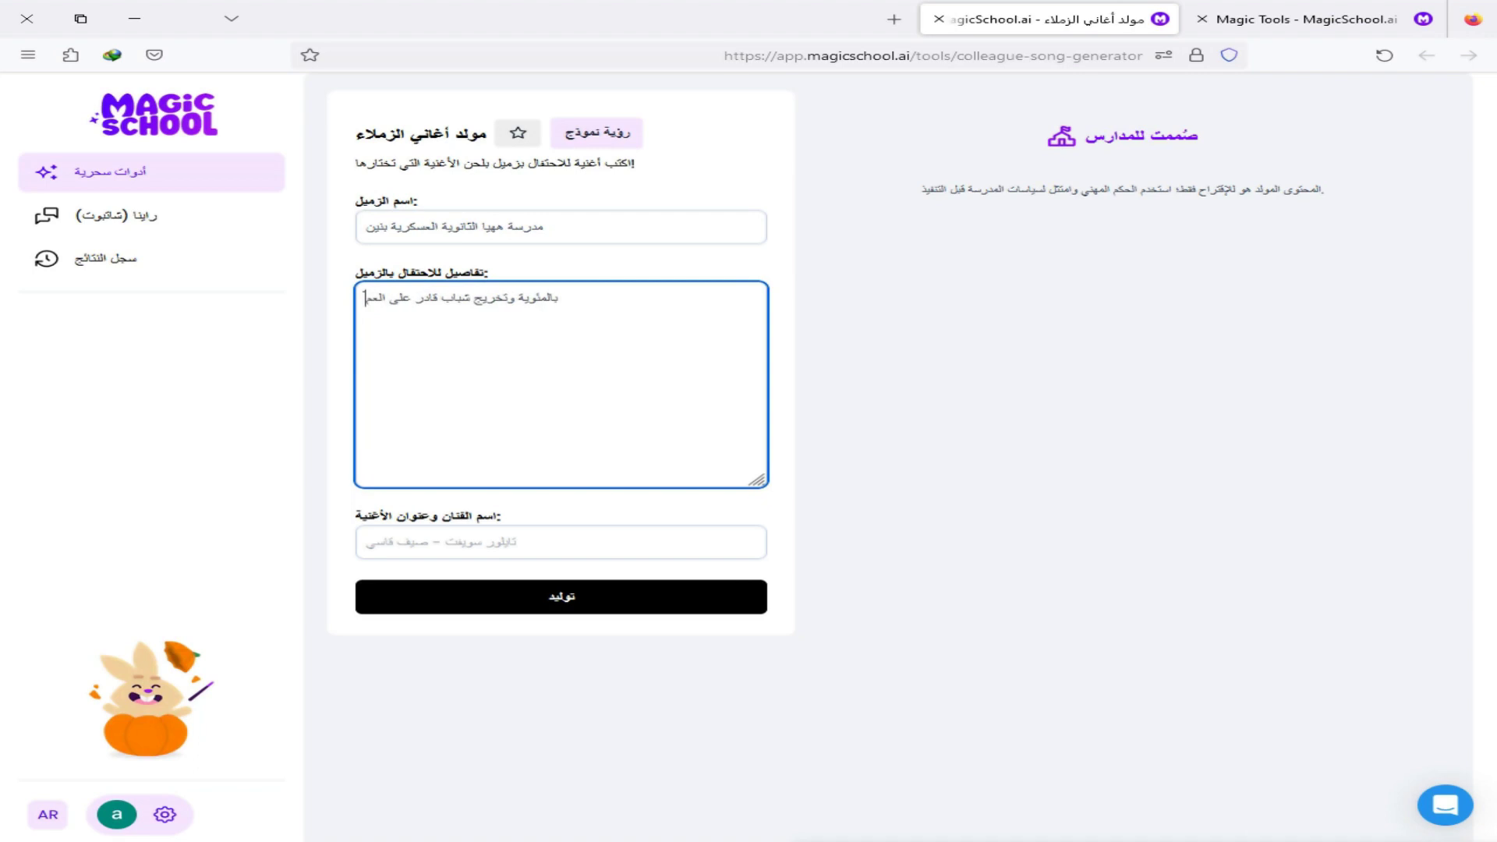
text(ل)
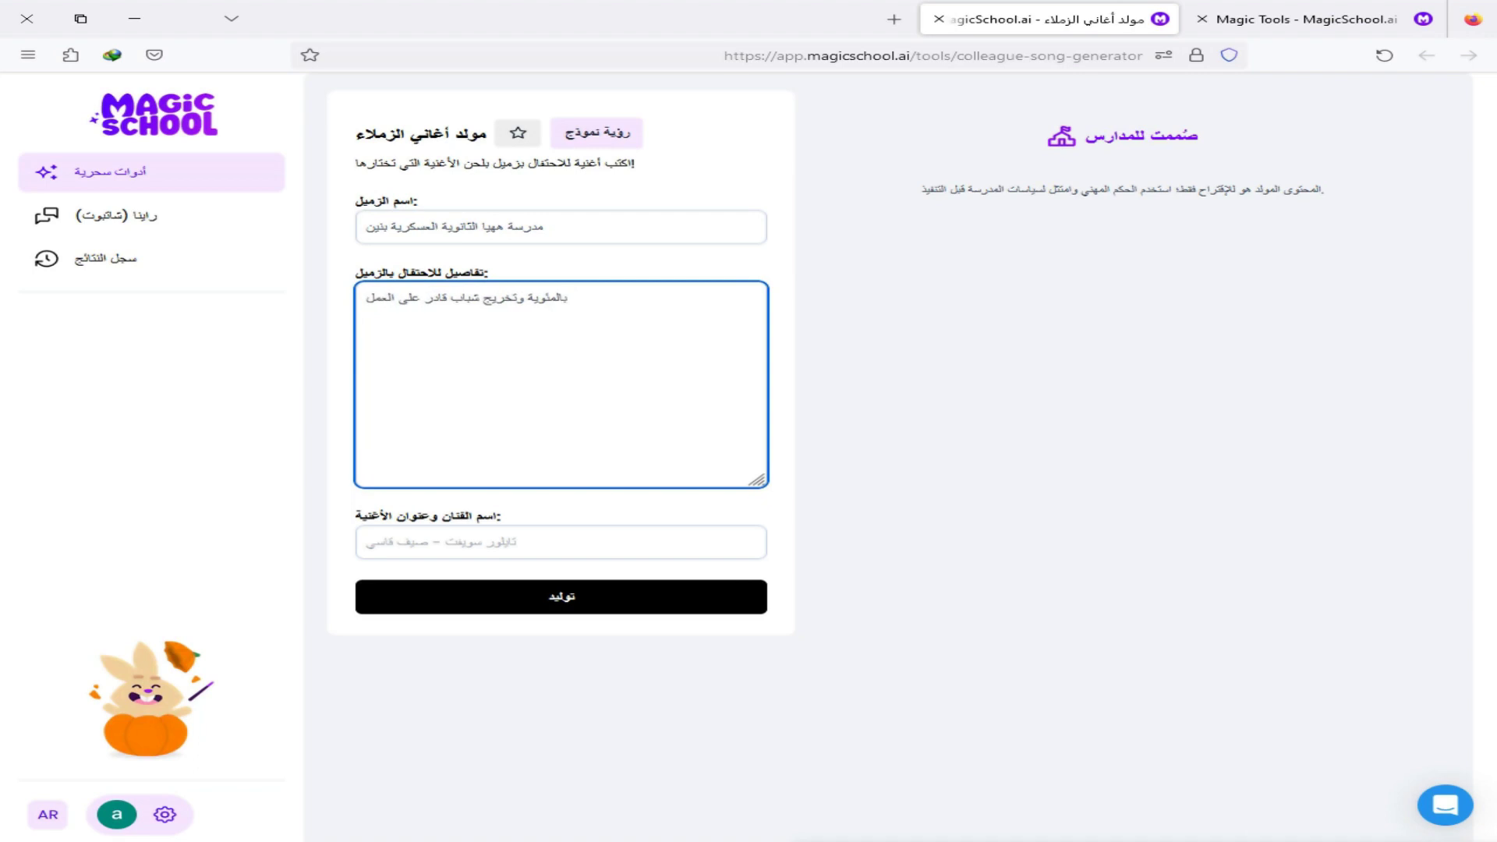
text( ومتق)
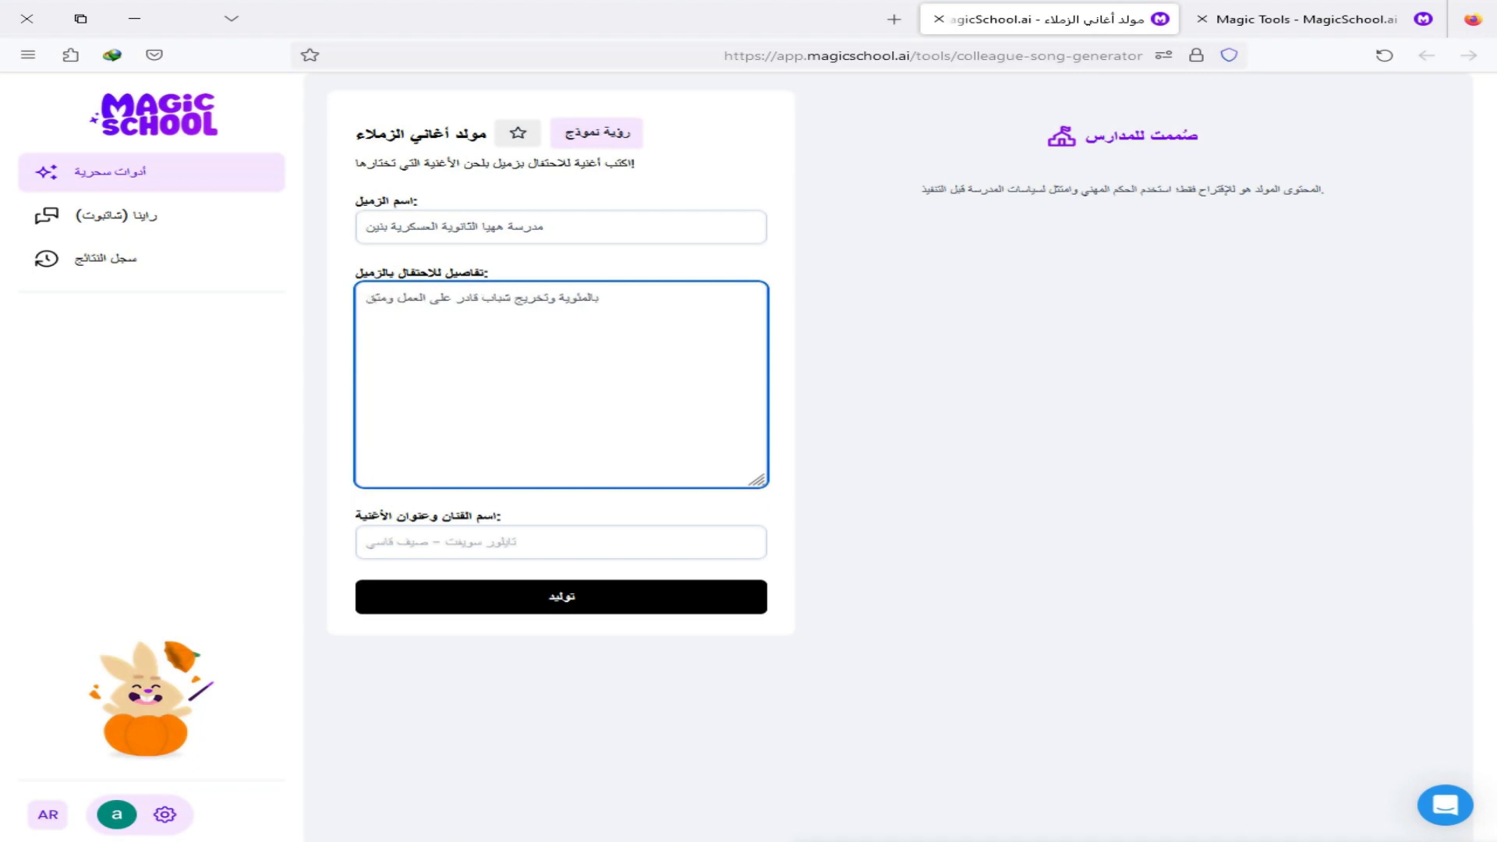
text(ف)
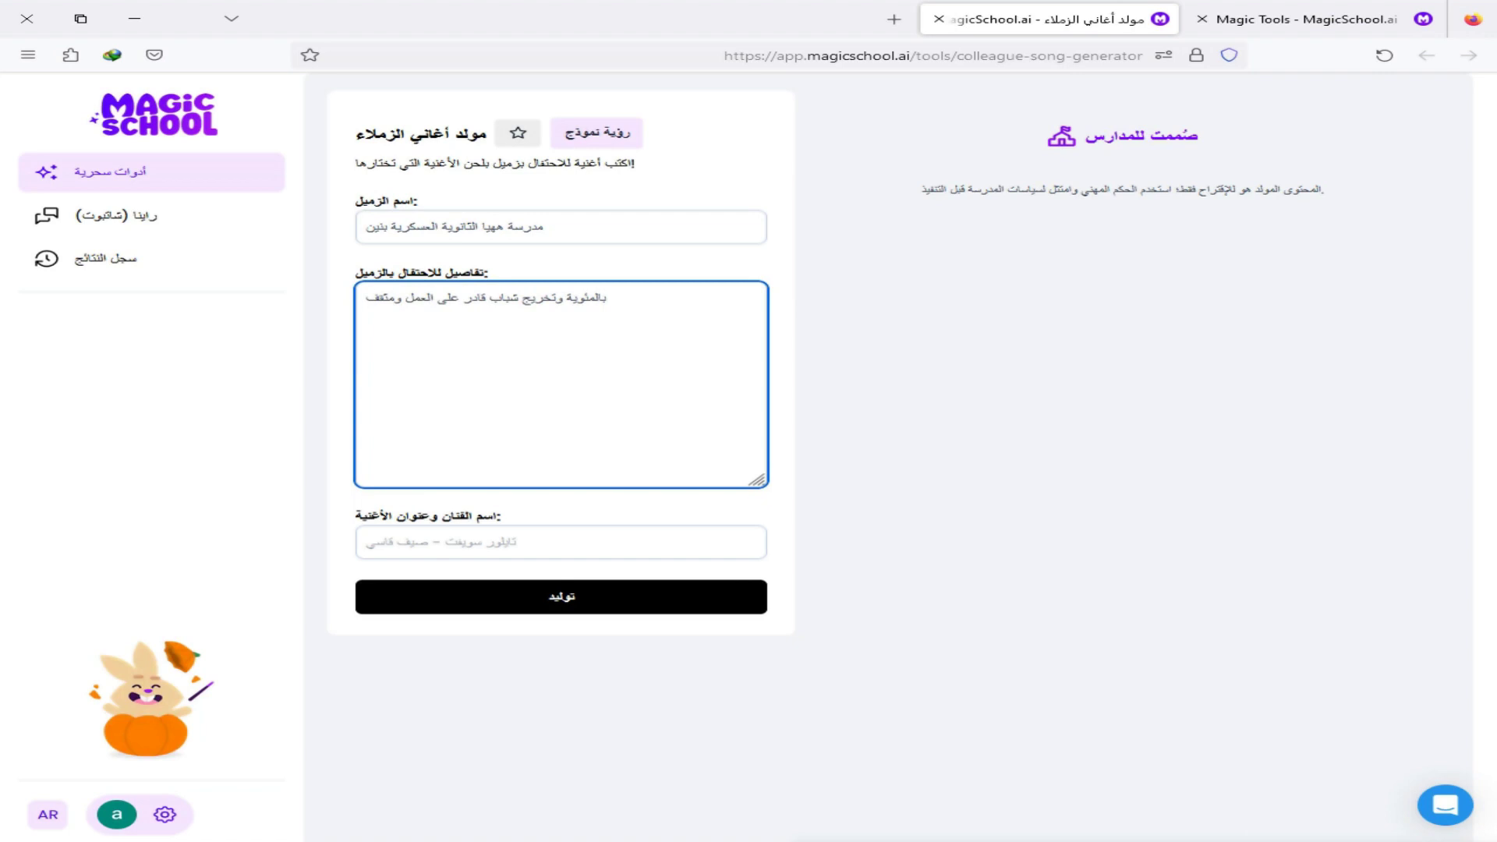
- Set the artist and song title to "عمرو دياب - ميال" and generate the song
click(508, 536)
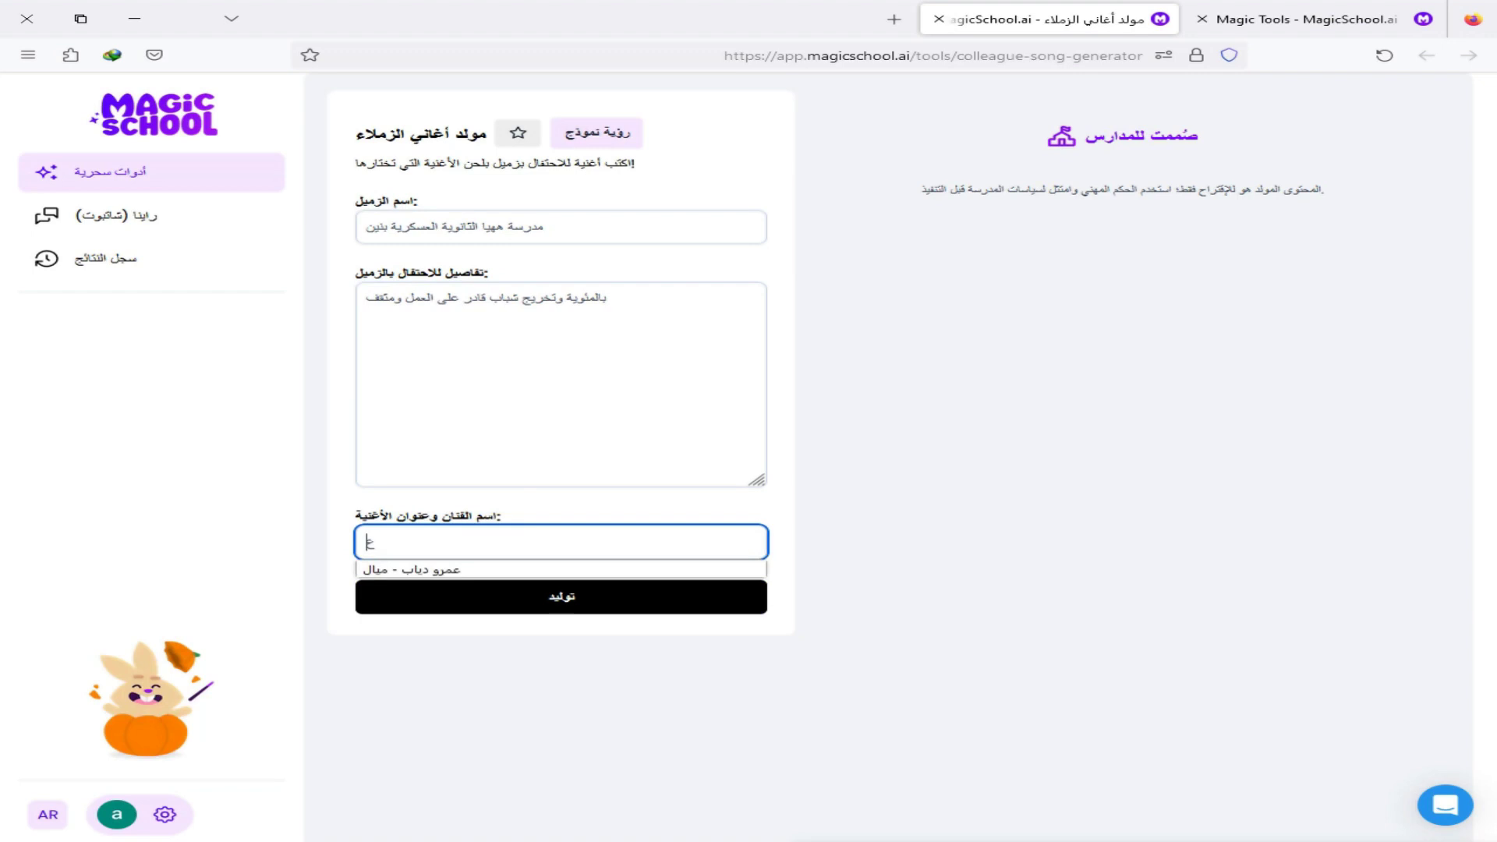
key(BackSpace)
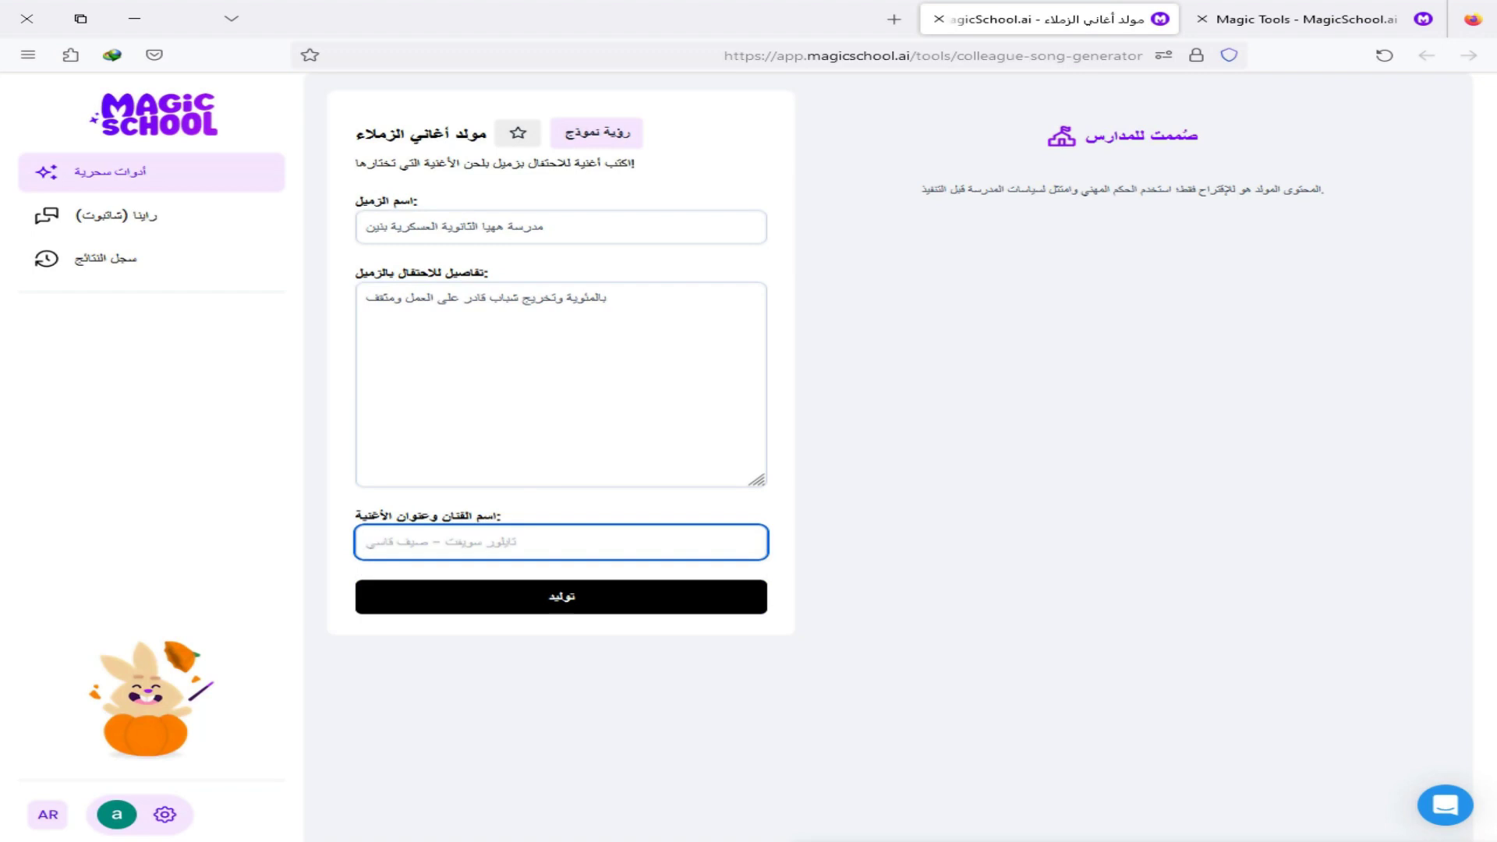
text(عمرو )
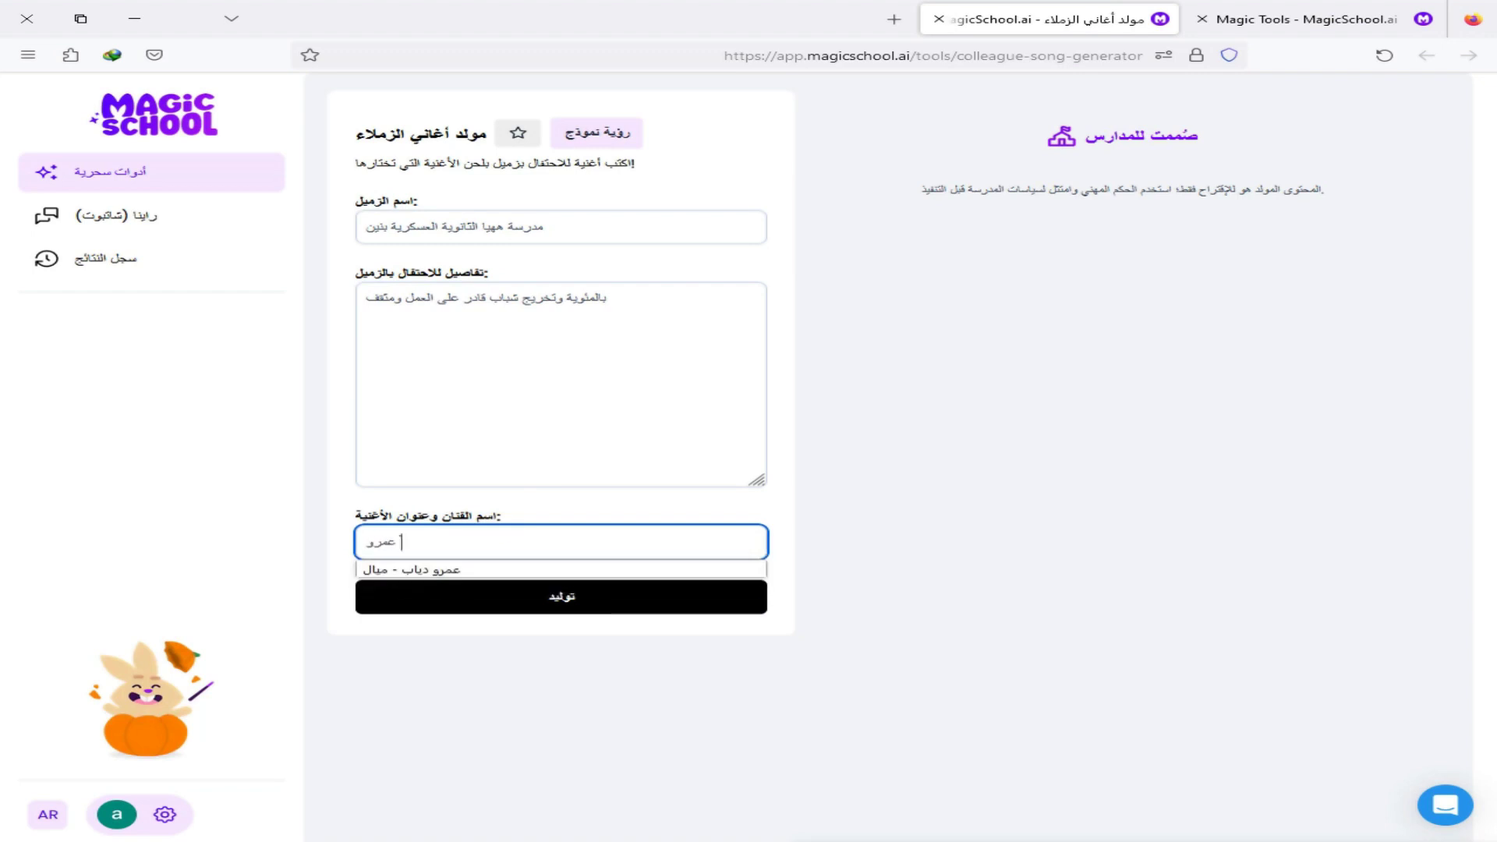
text(دياب - ميال)
click(508, 601)
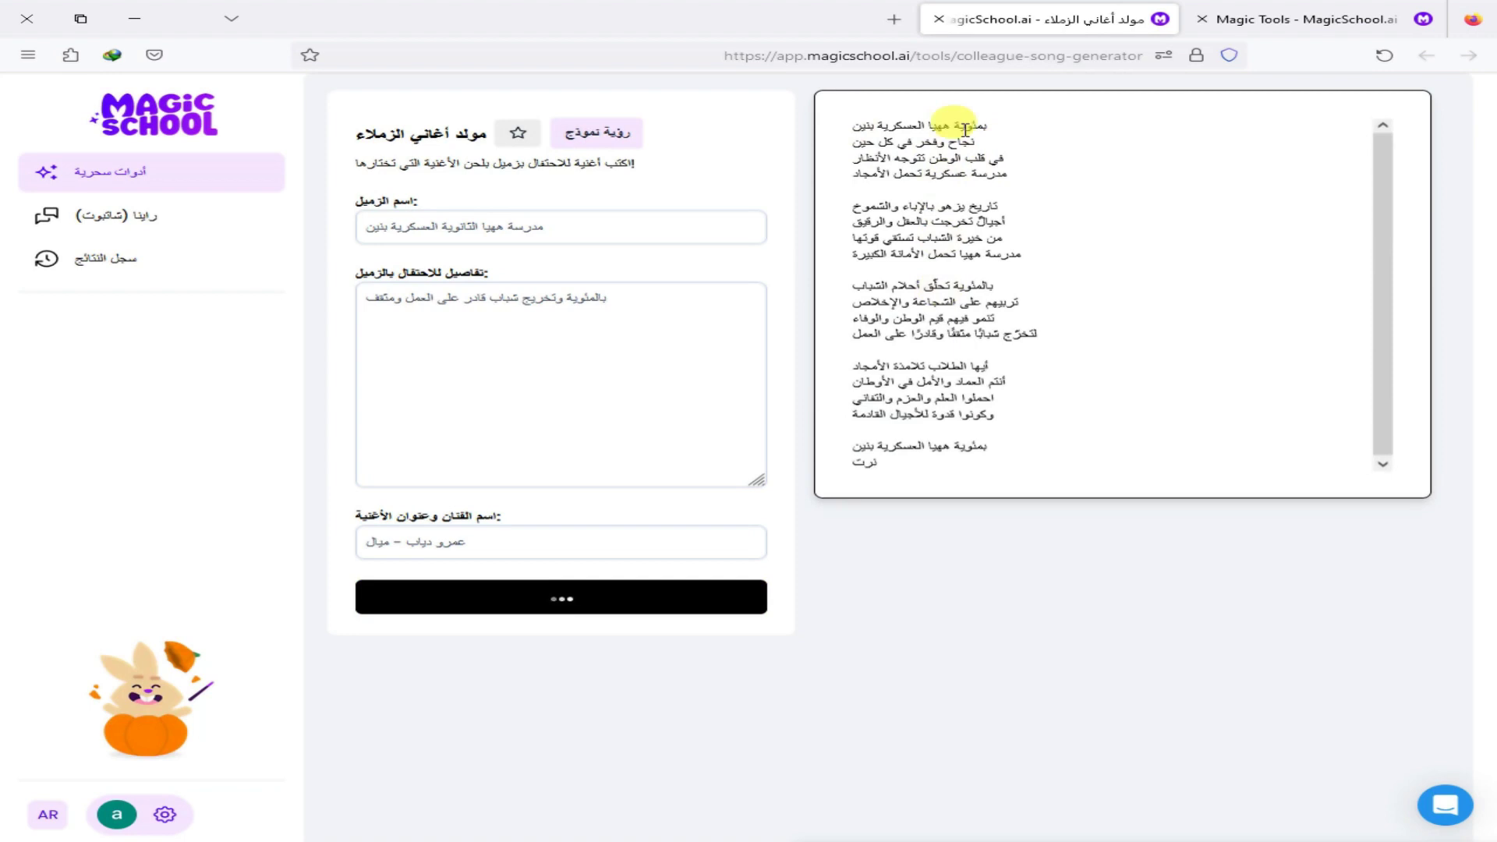
triple_click(949, 160)
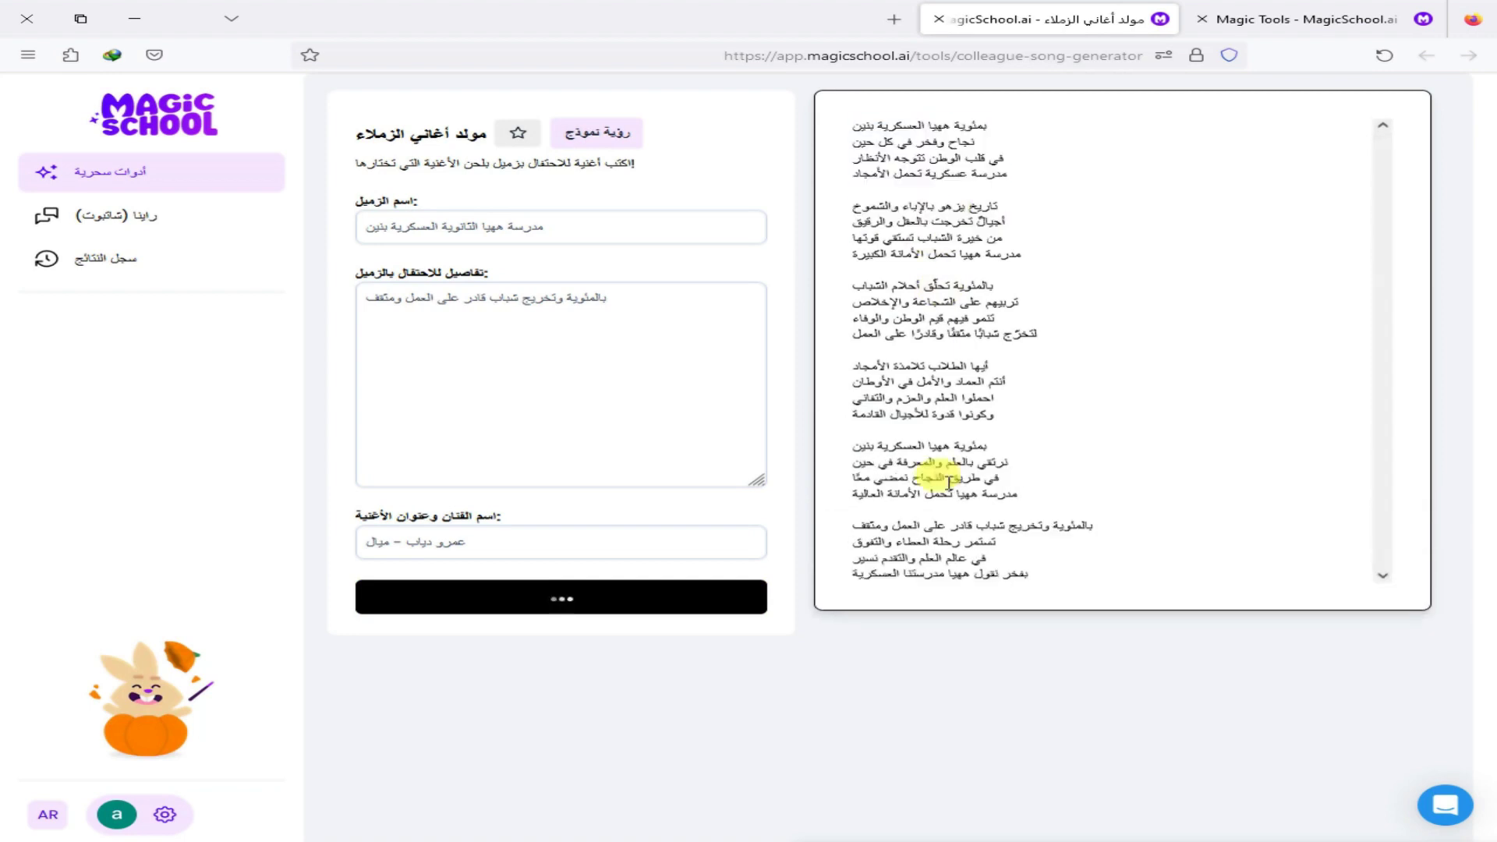
- Replace the colleague's name with the daughter's first name and the celebration details with "ابنتى العزيزة" and "حبيبيه بابا" on two lines
click(527, 226)
triple_click(532, 226)
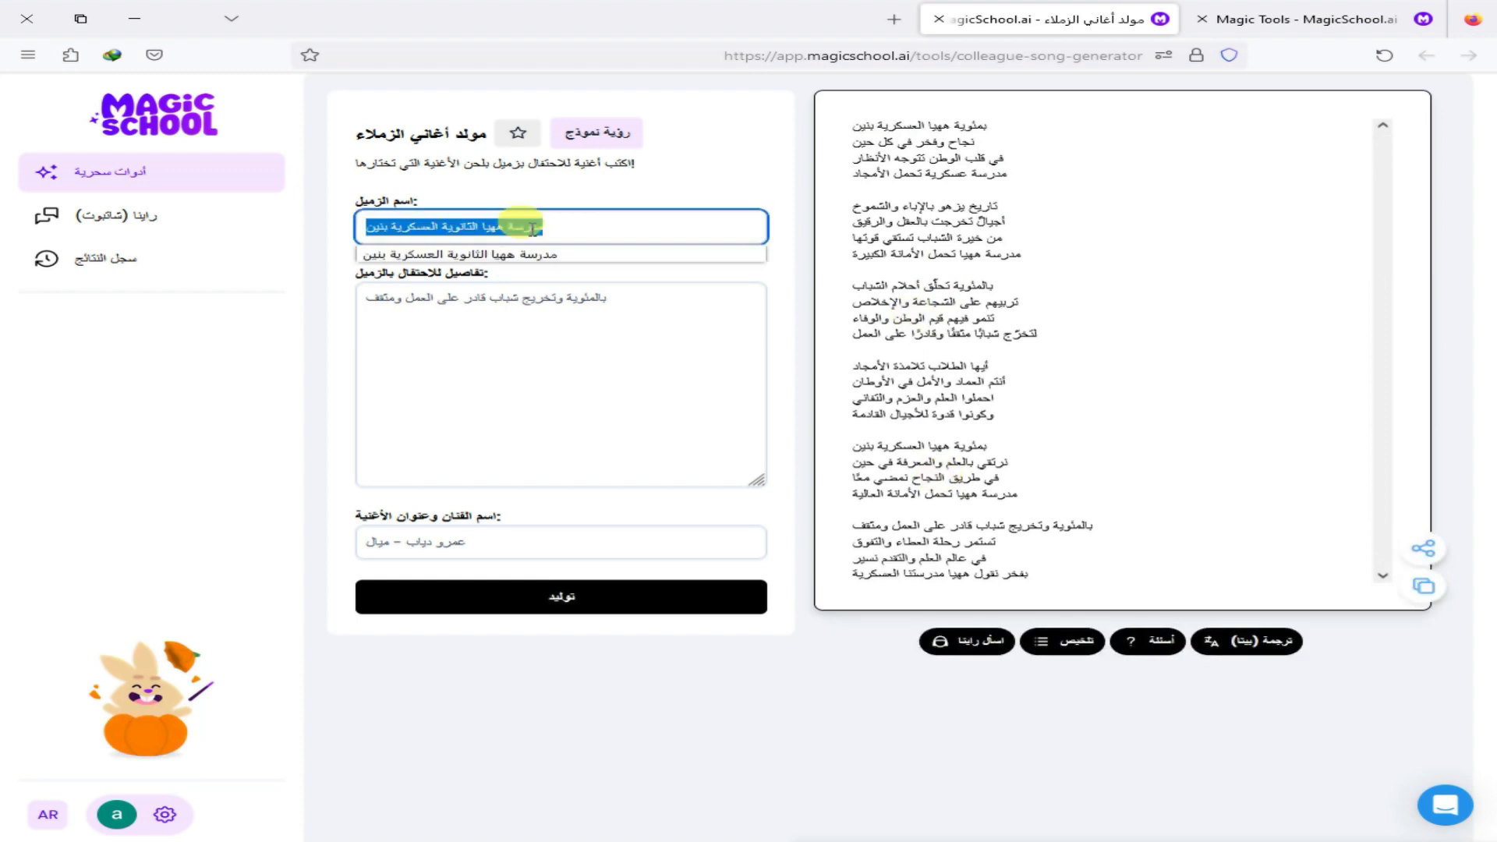
text(ندى)
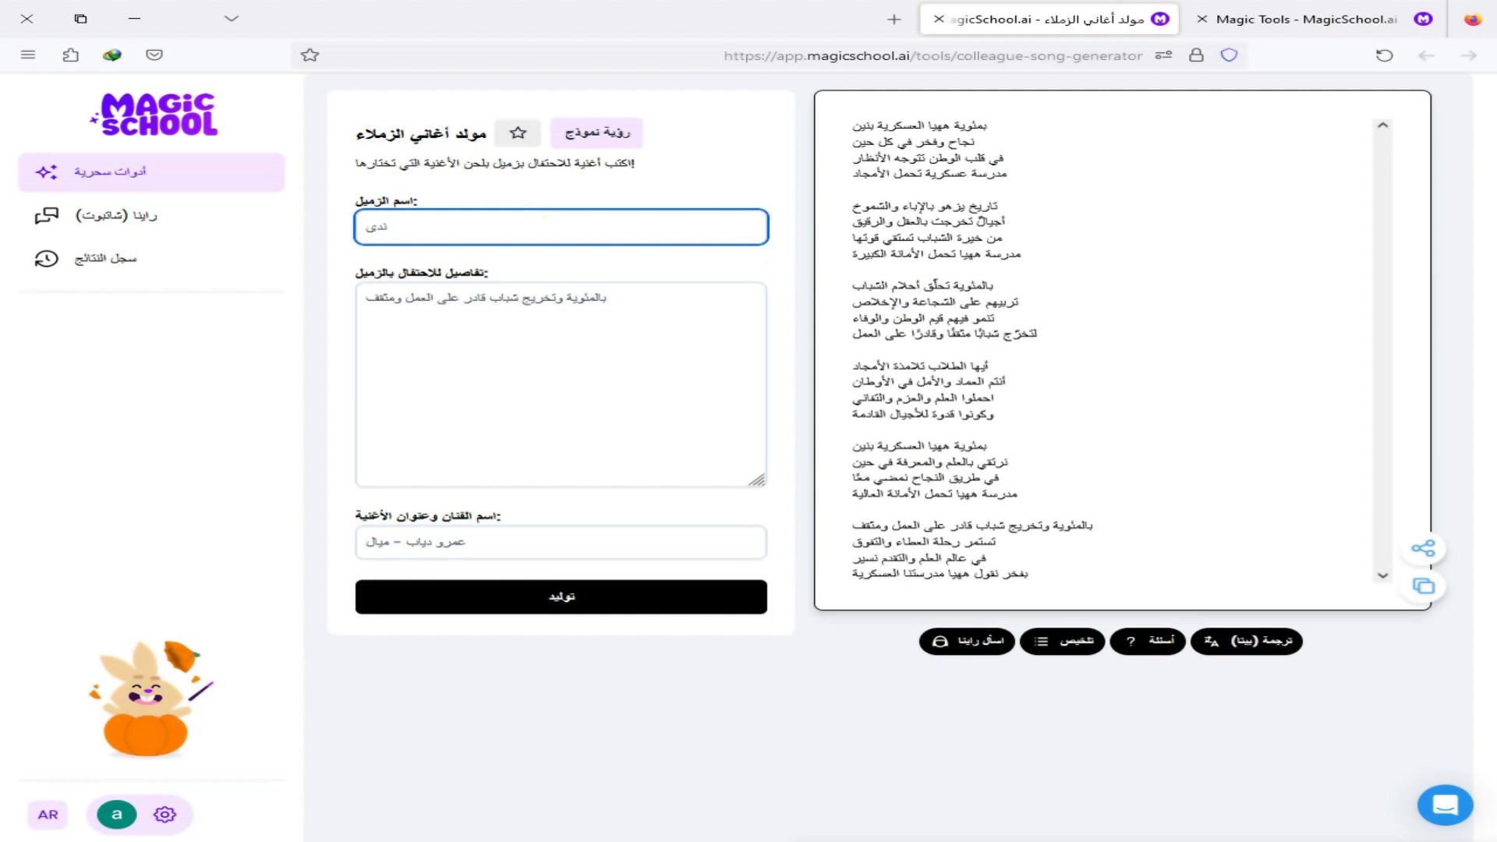
triple_click(604, 299)
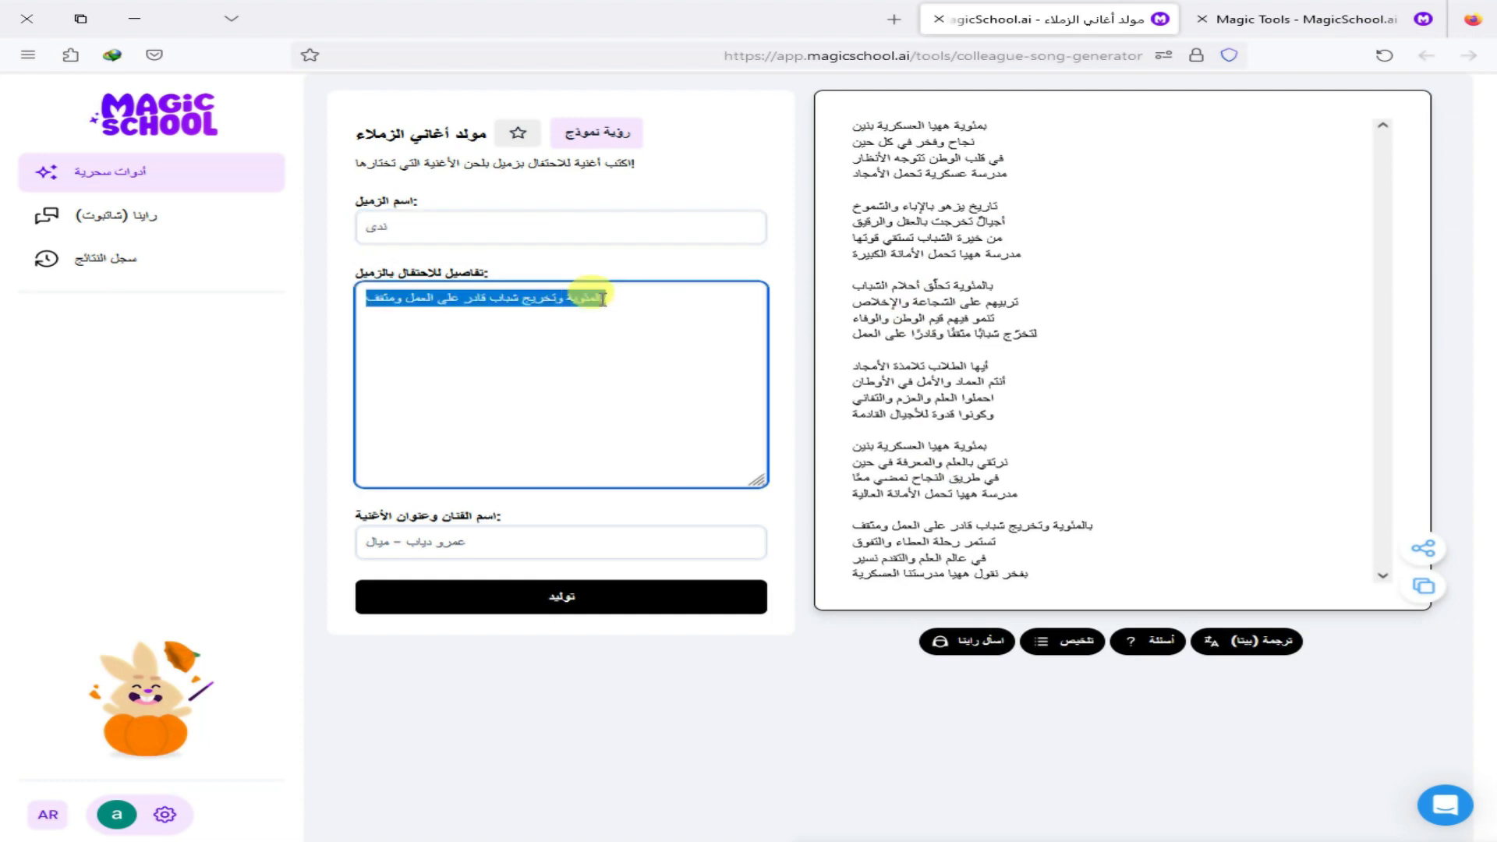
key(BackSpace)
text(ابتنى ال)
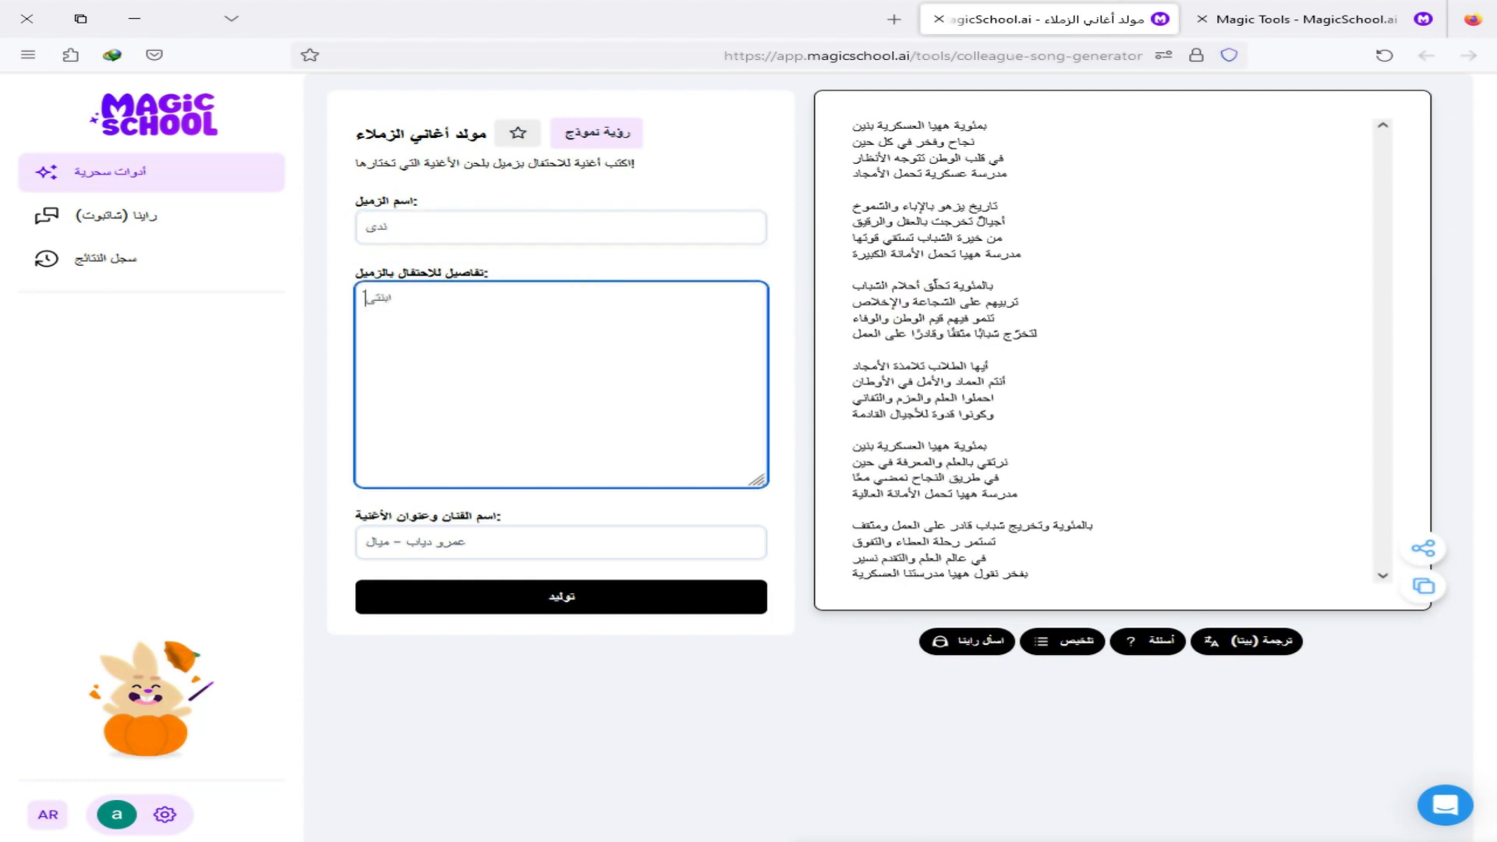
text(عزيزة)
key(Return)
text(حبيبه بابا)
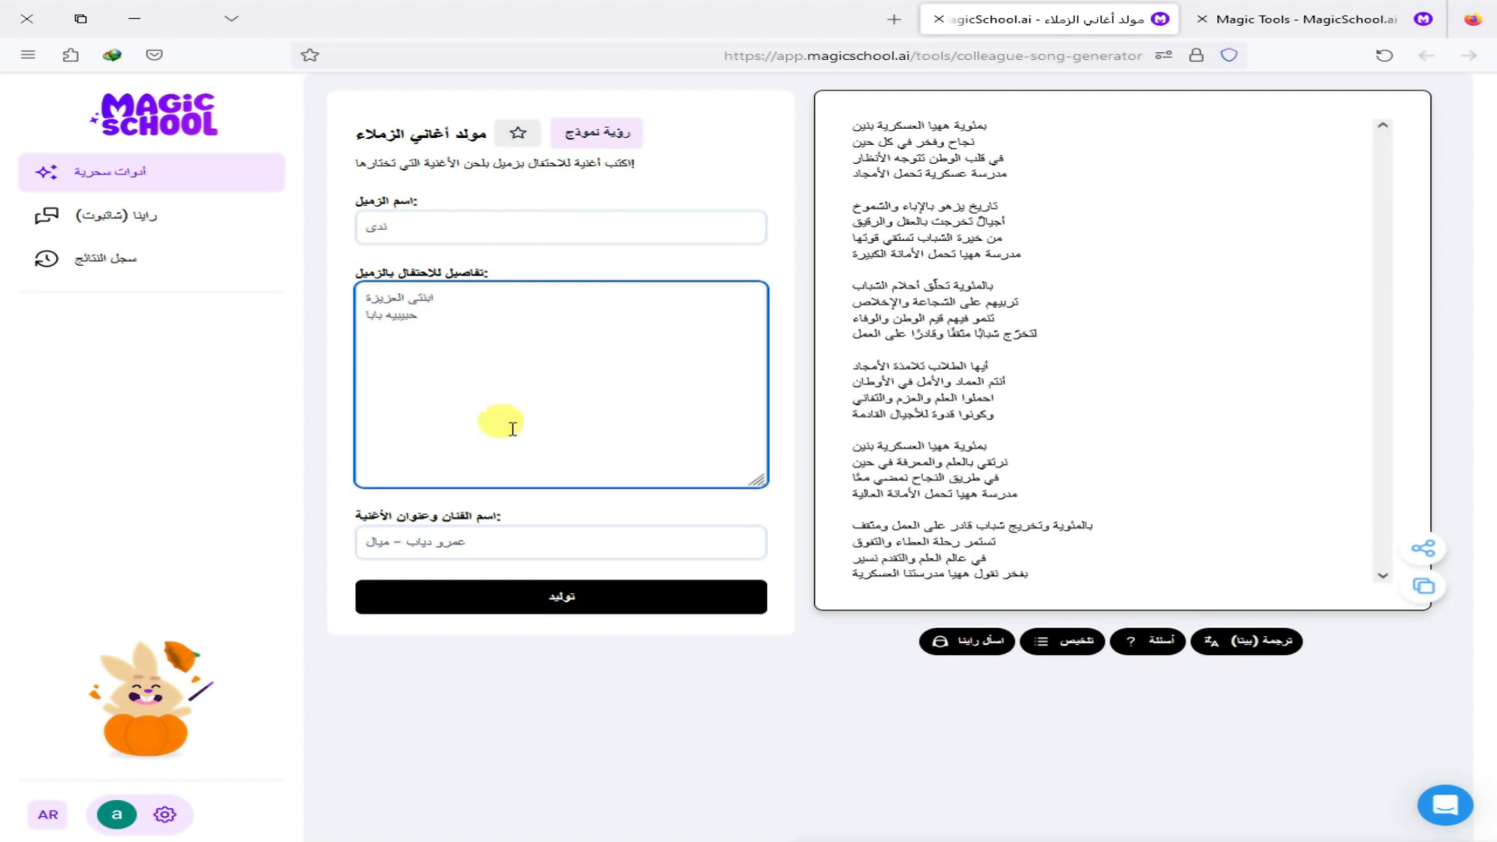
- Generate the song again from the changed name and details and try to translate it
click(496, 595)
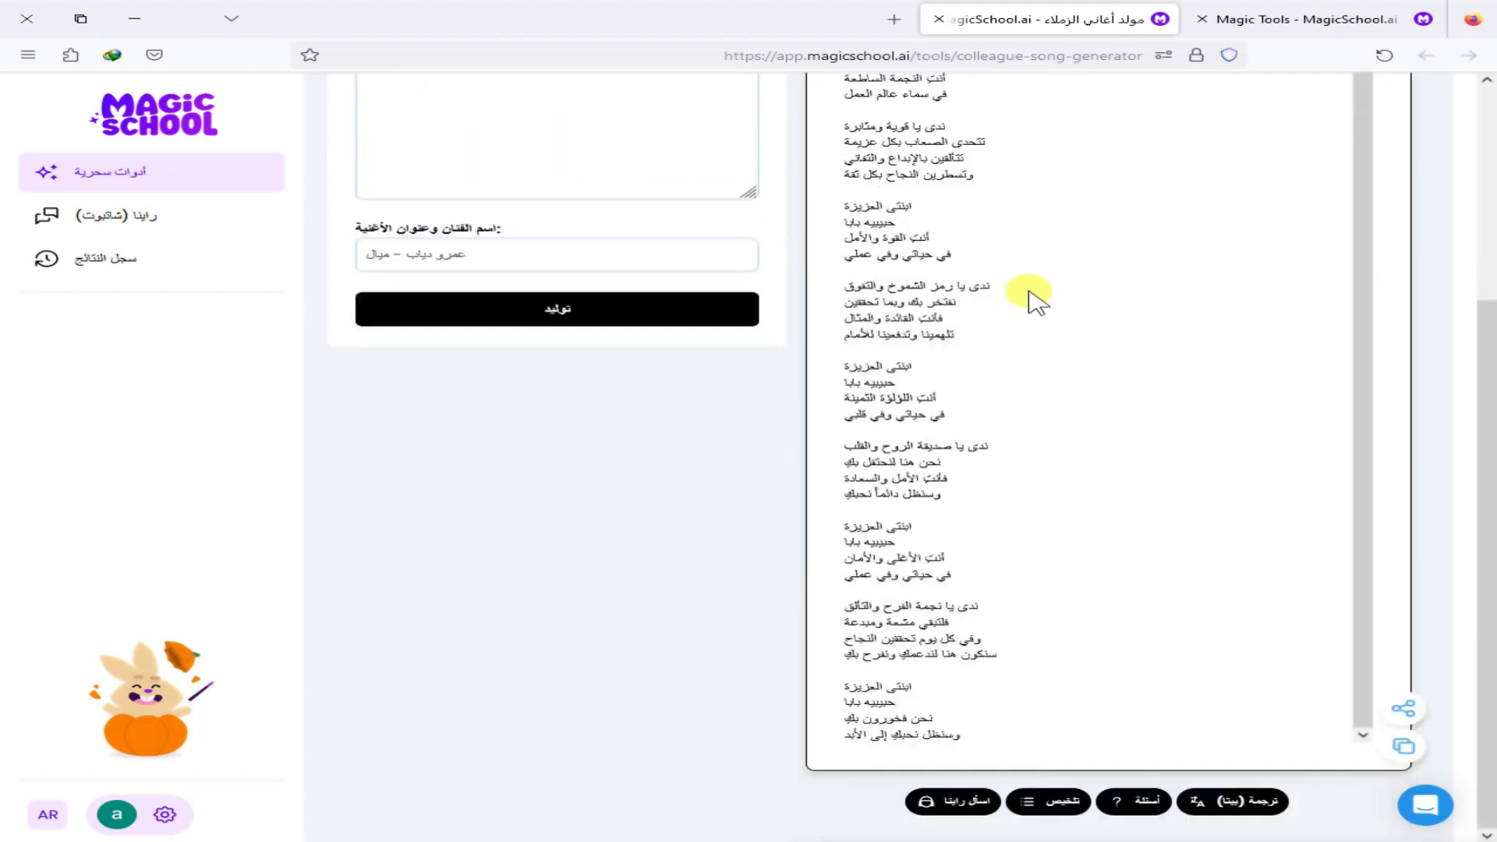
click(1240, 805)
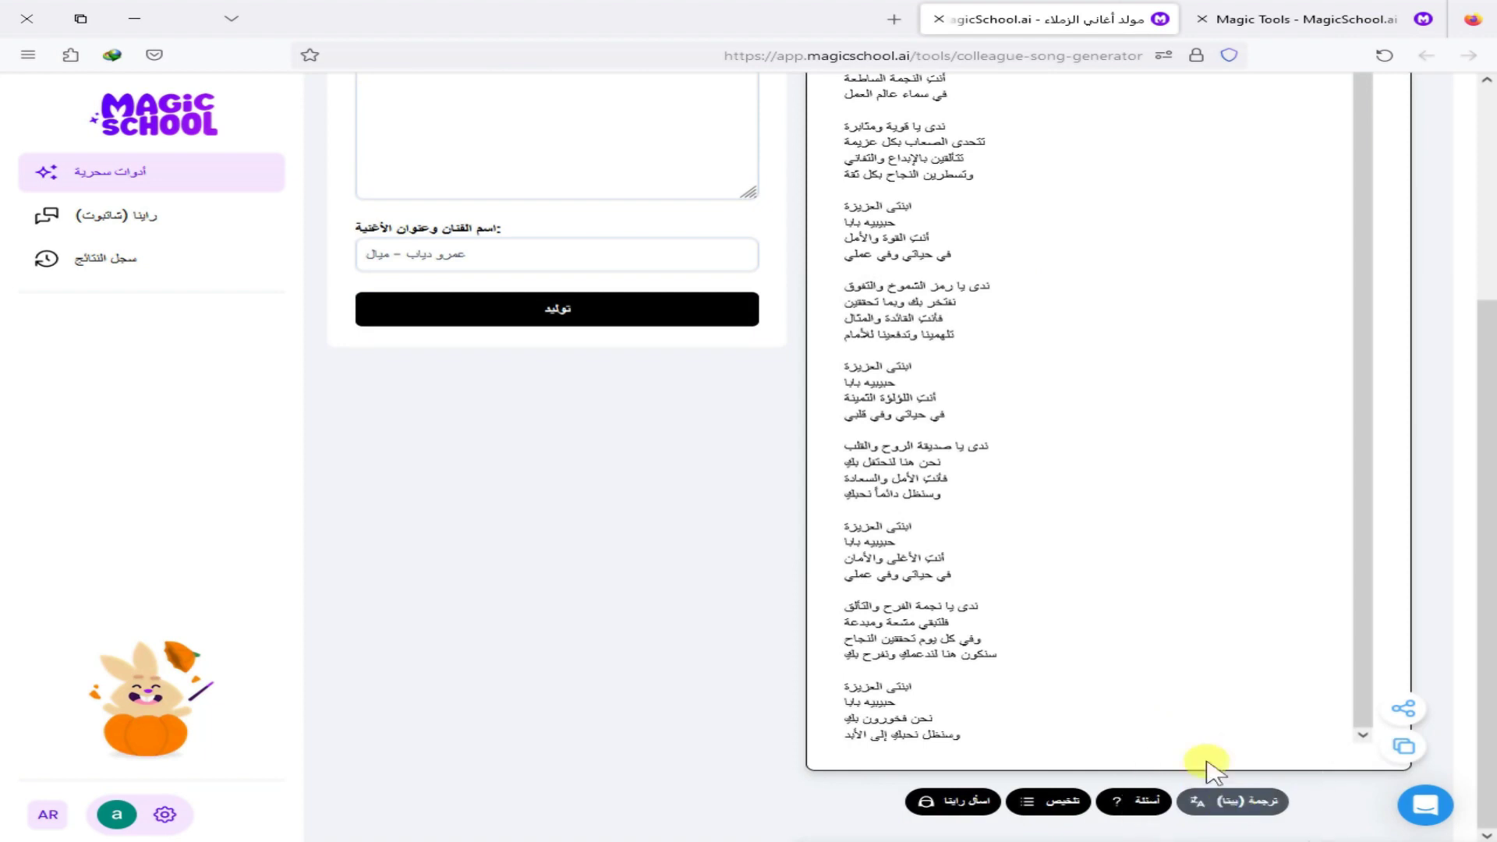
- Return to the Magic Tools list and examine the tools further down, from the text proofreader to the YouTube summarizer and behavior intervention suggestions
click(1248, 20)
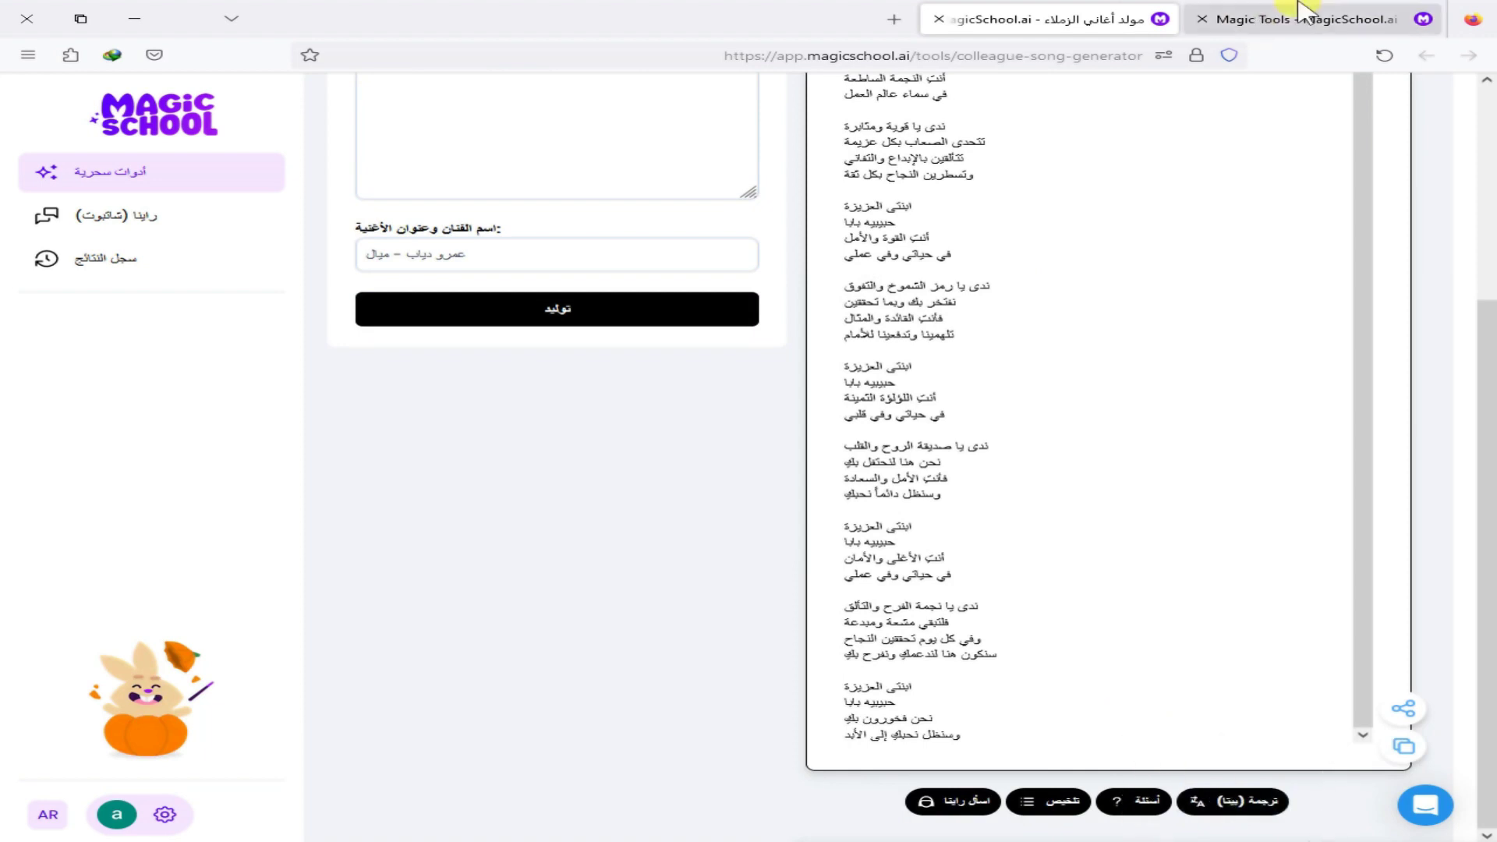
scroll(1151, 481, down, 4)
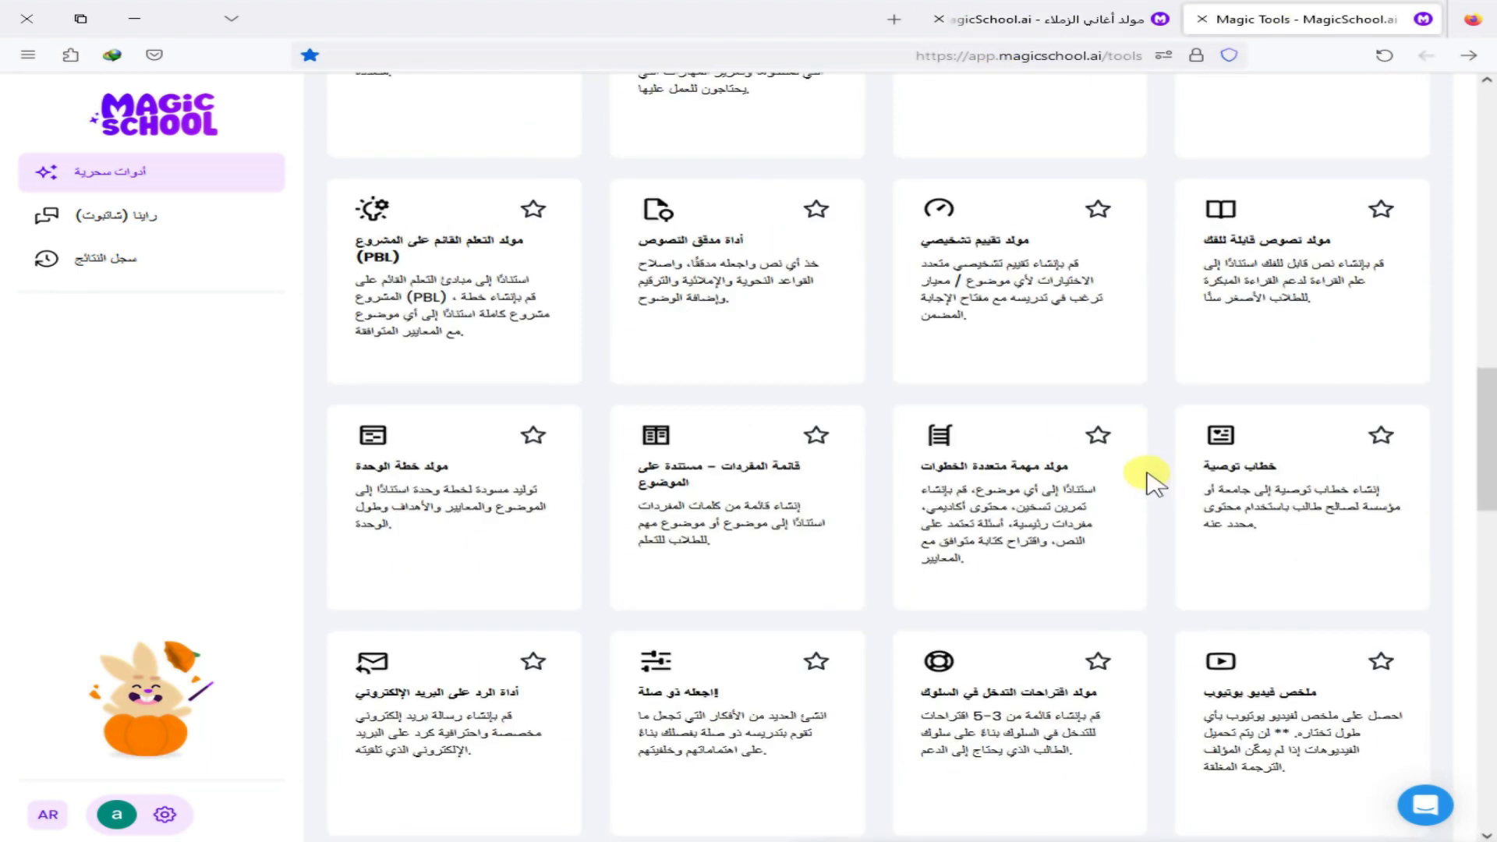
click(1290, 275)
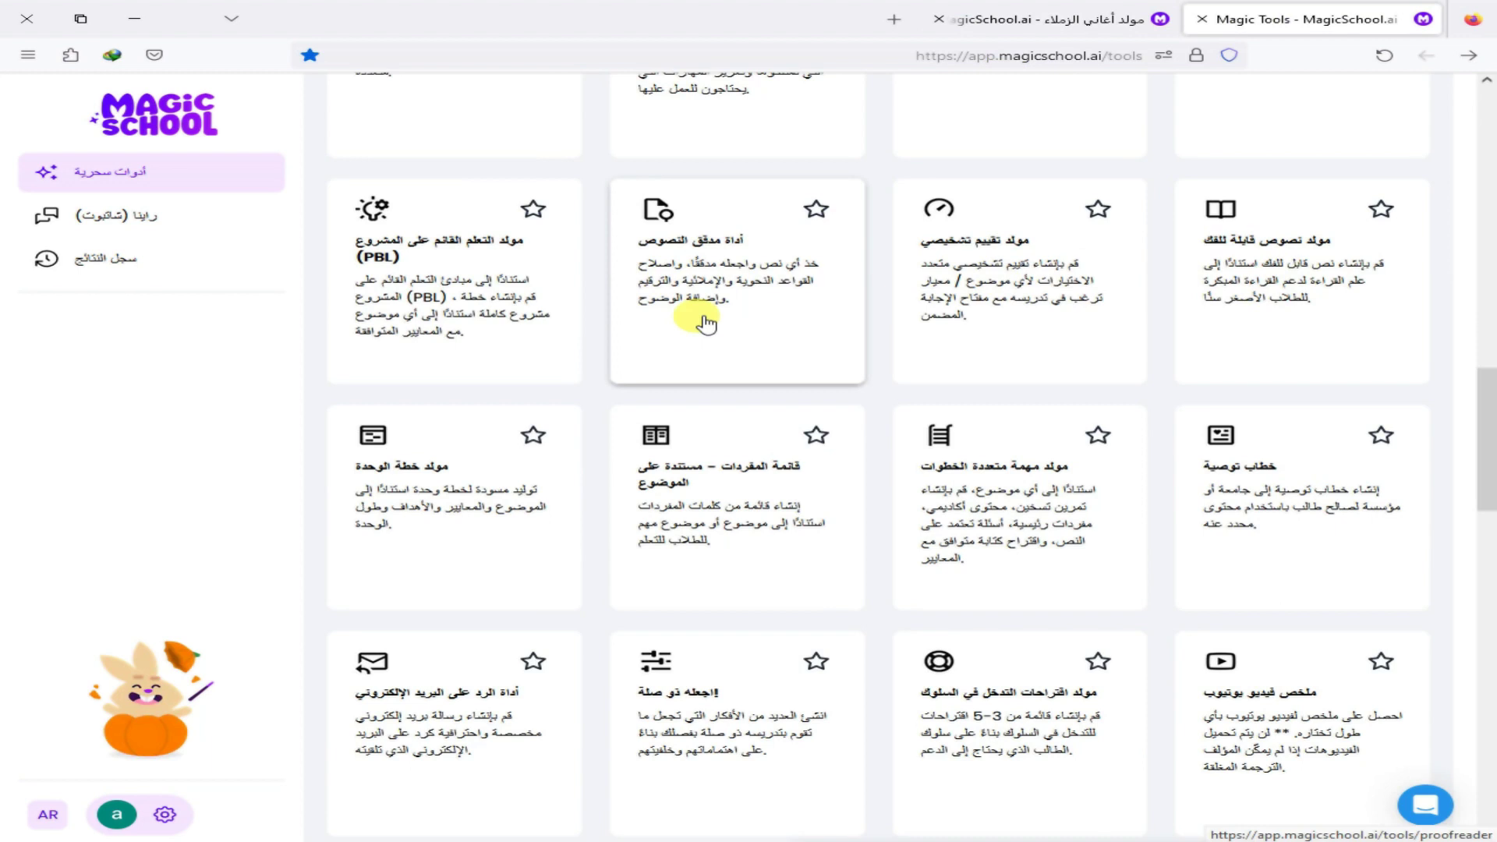
scroll(675, 363, down, 3)
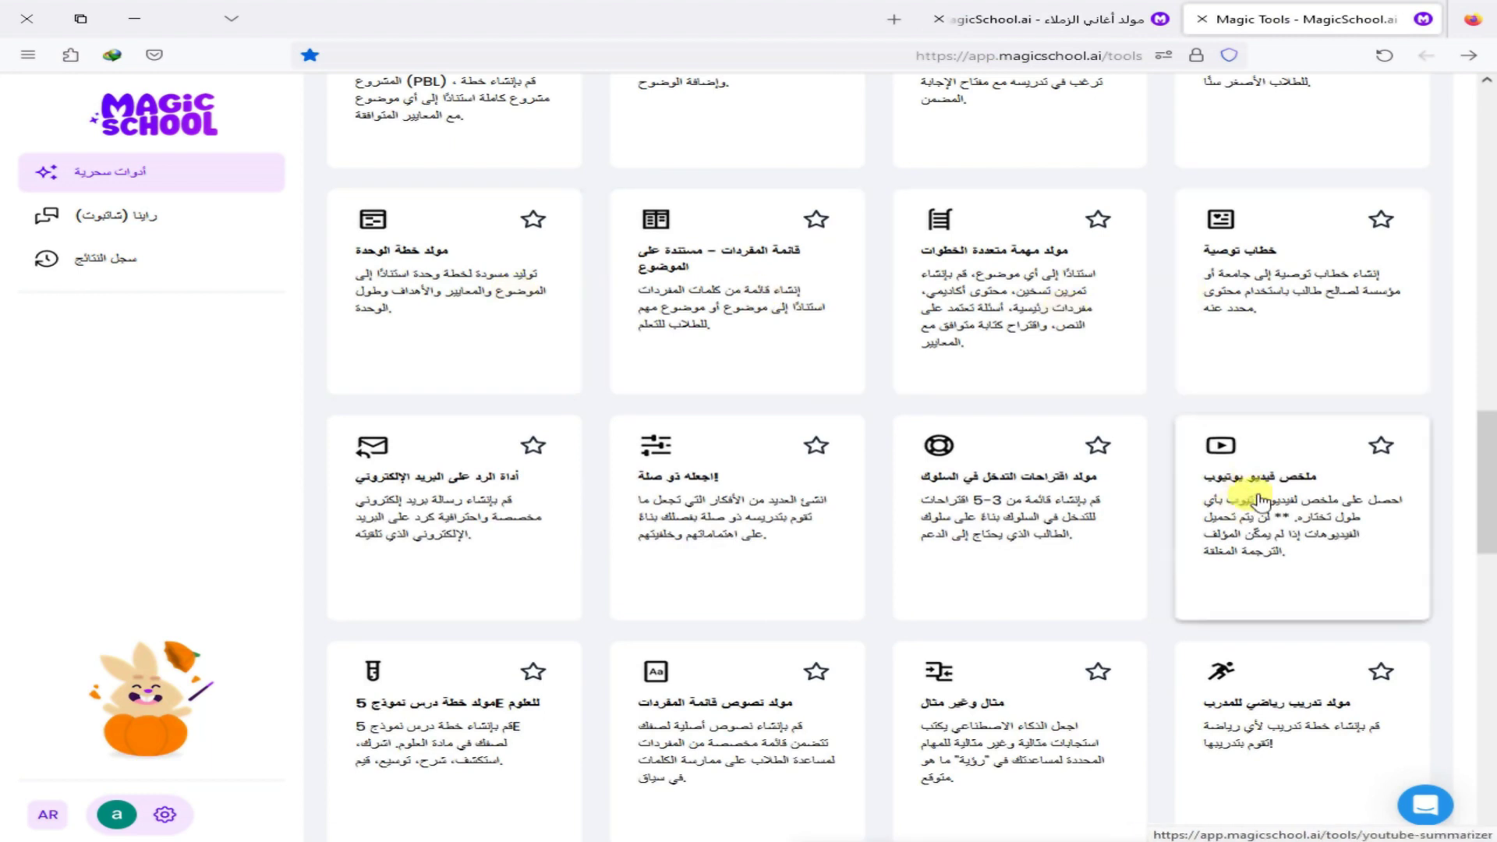
scroll(1259, 503, down, 2)
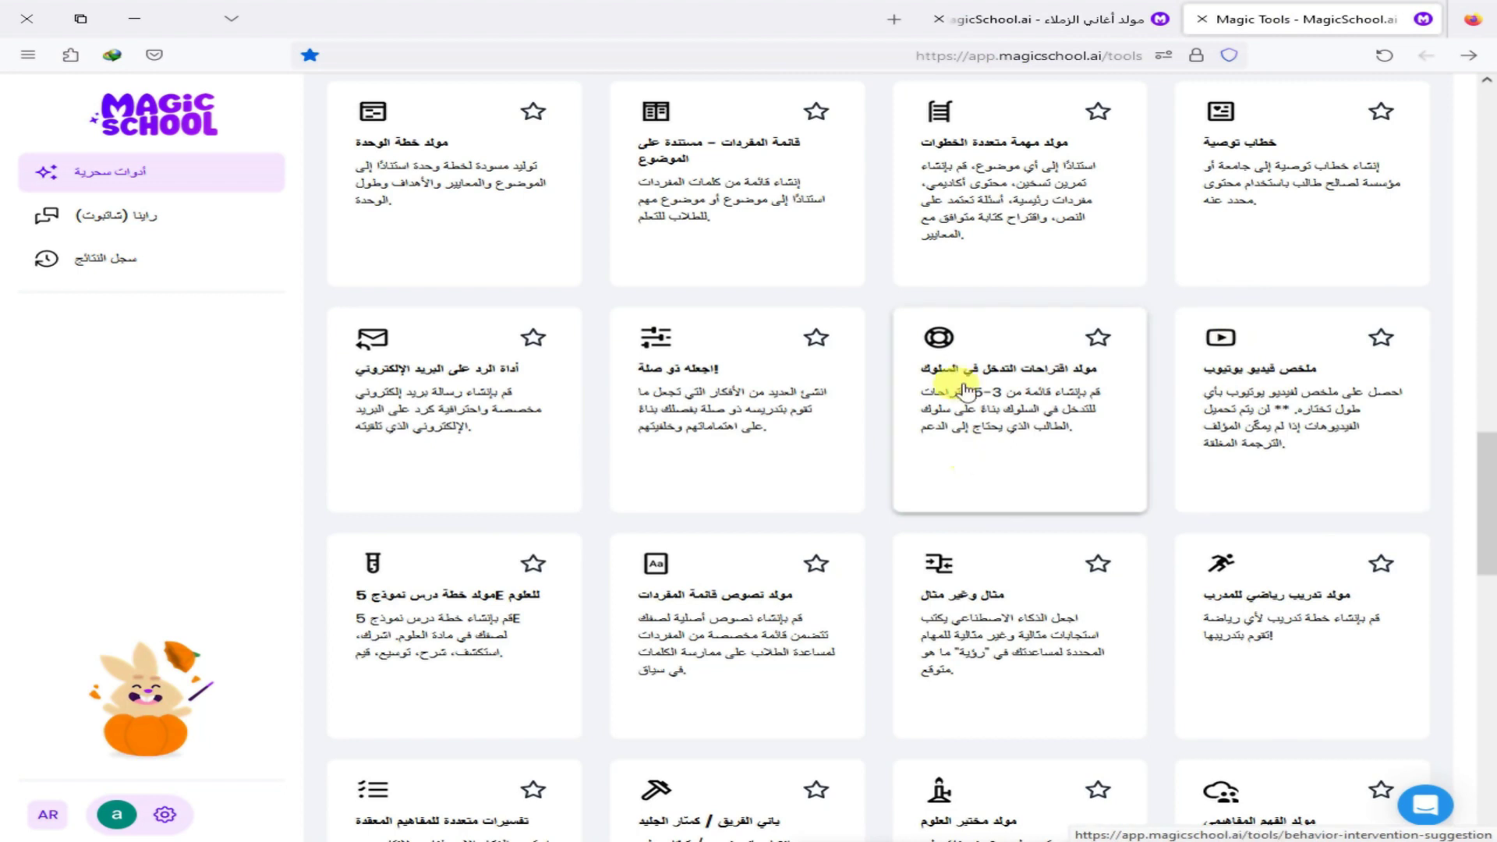
scroll(952, 386, down, 1)
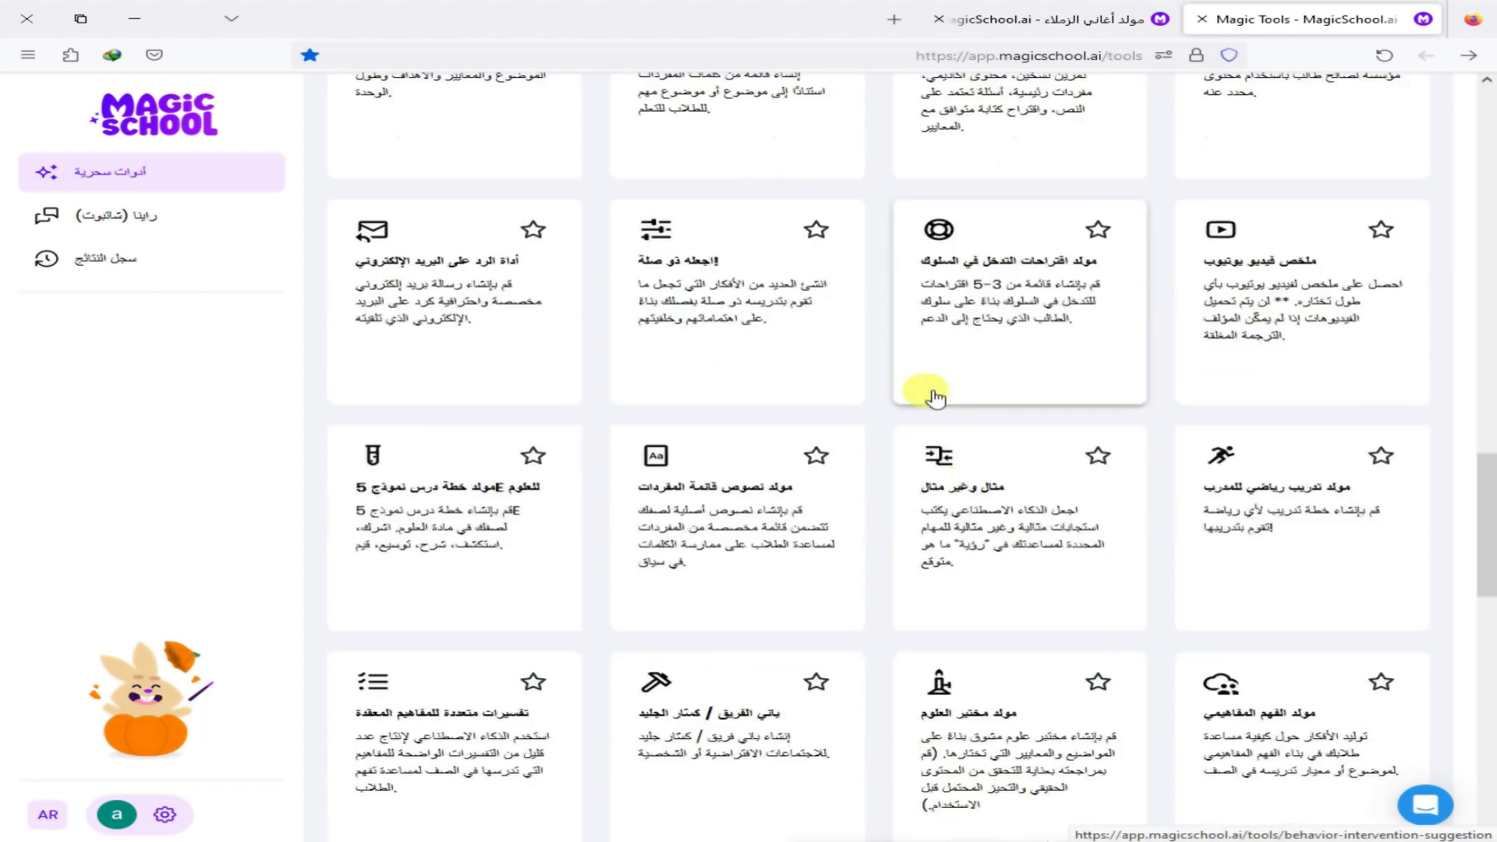
- View the sports practice generator's form (مولد تدريب رياضي للمدرب) in a new tab and close that tab
right_click(1283, 526)
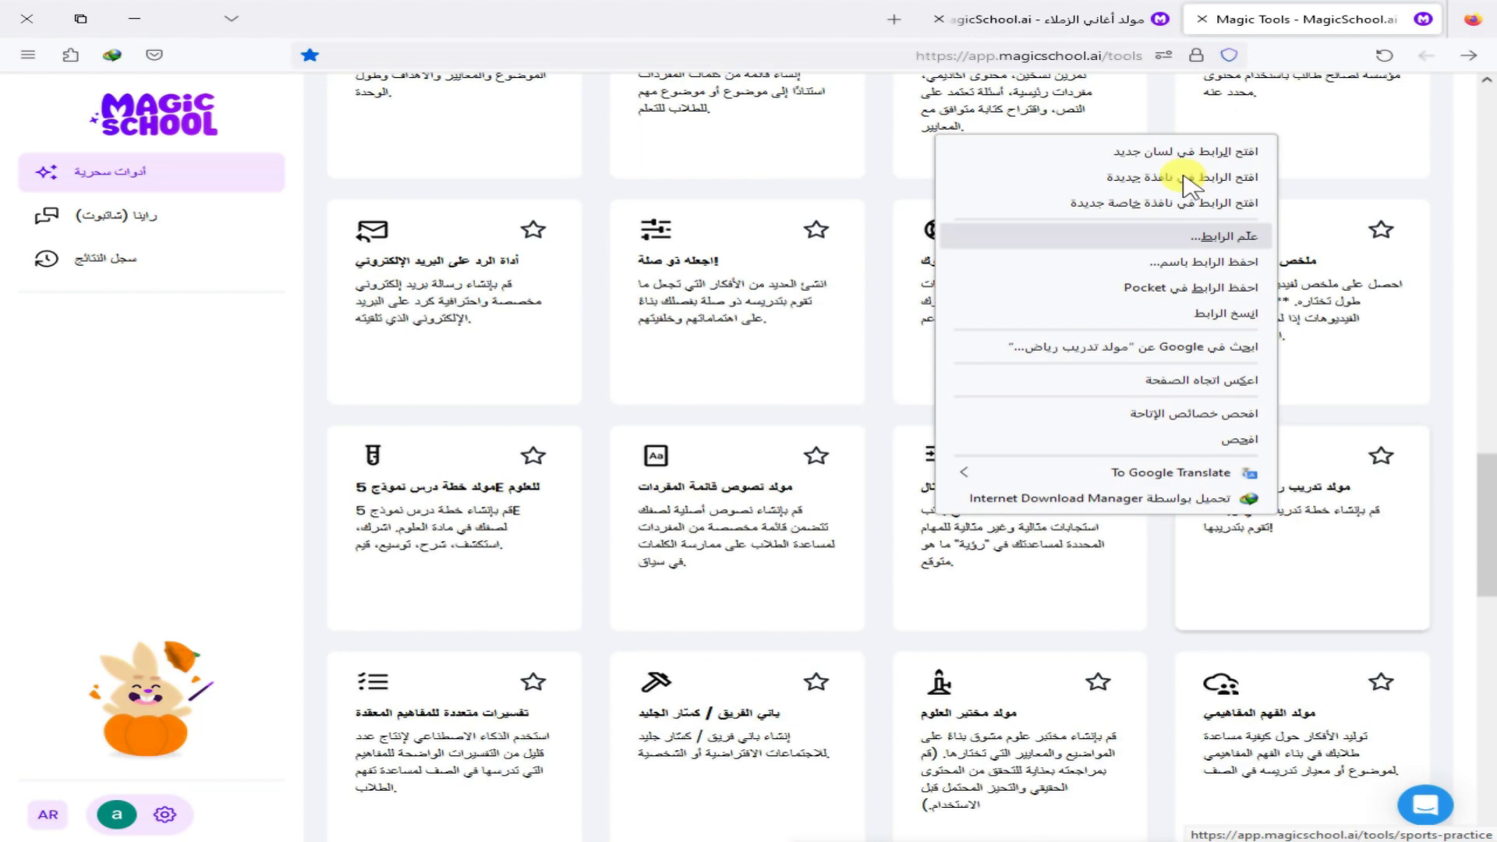
click(1181, 154)
click(1037, 17)
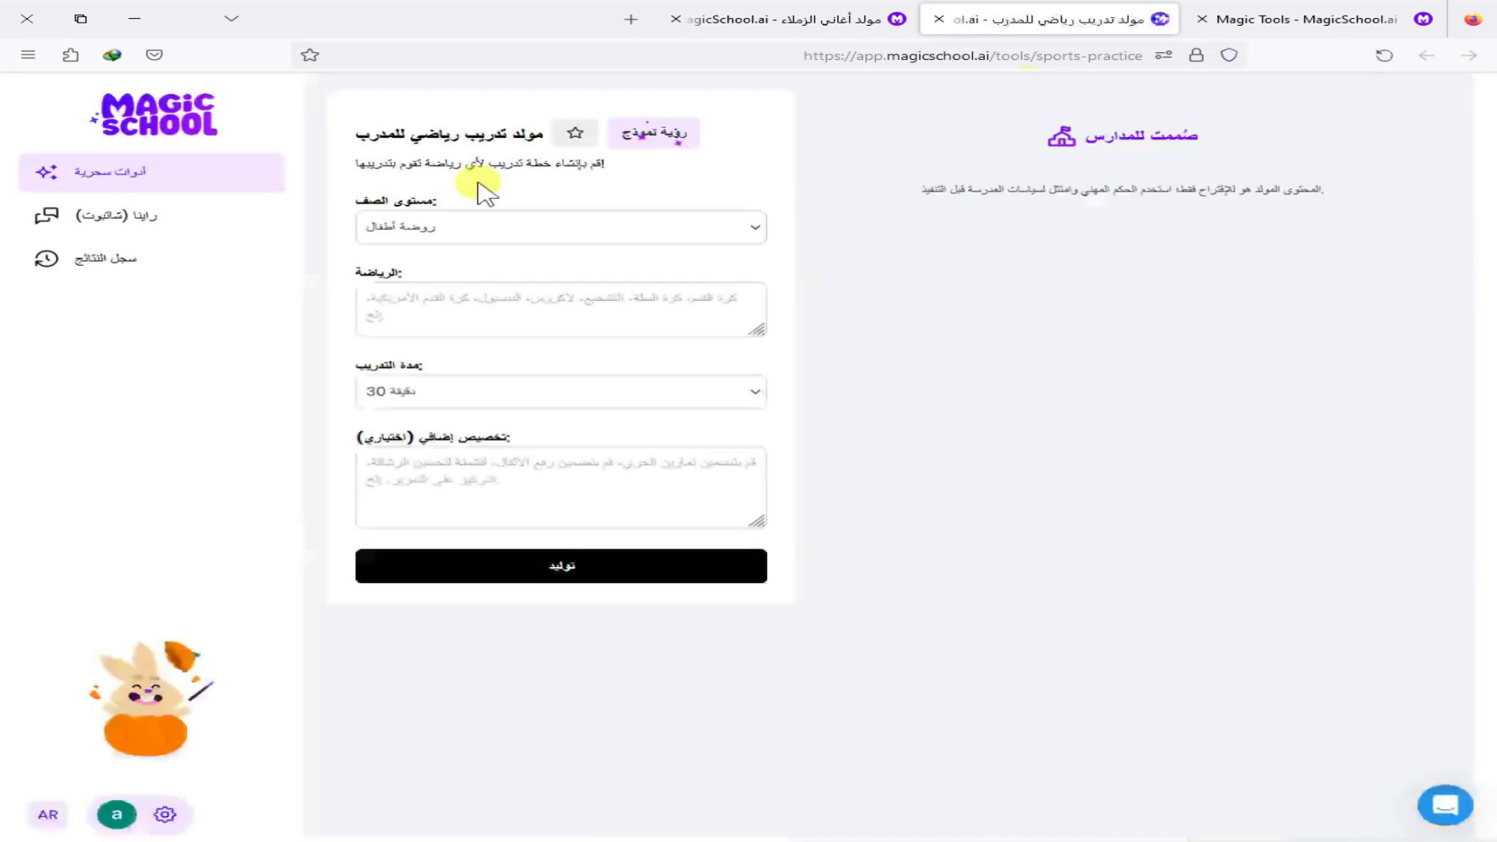
click(484, 195)
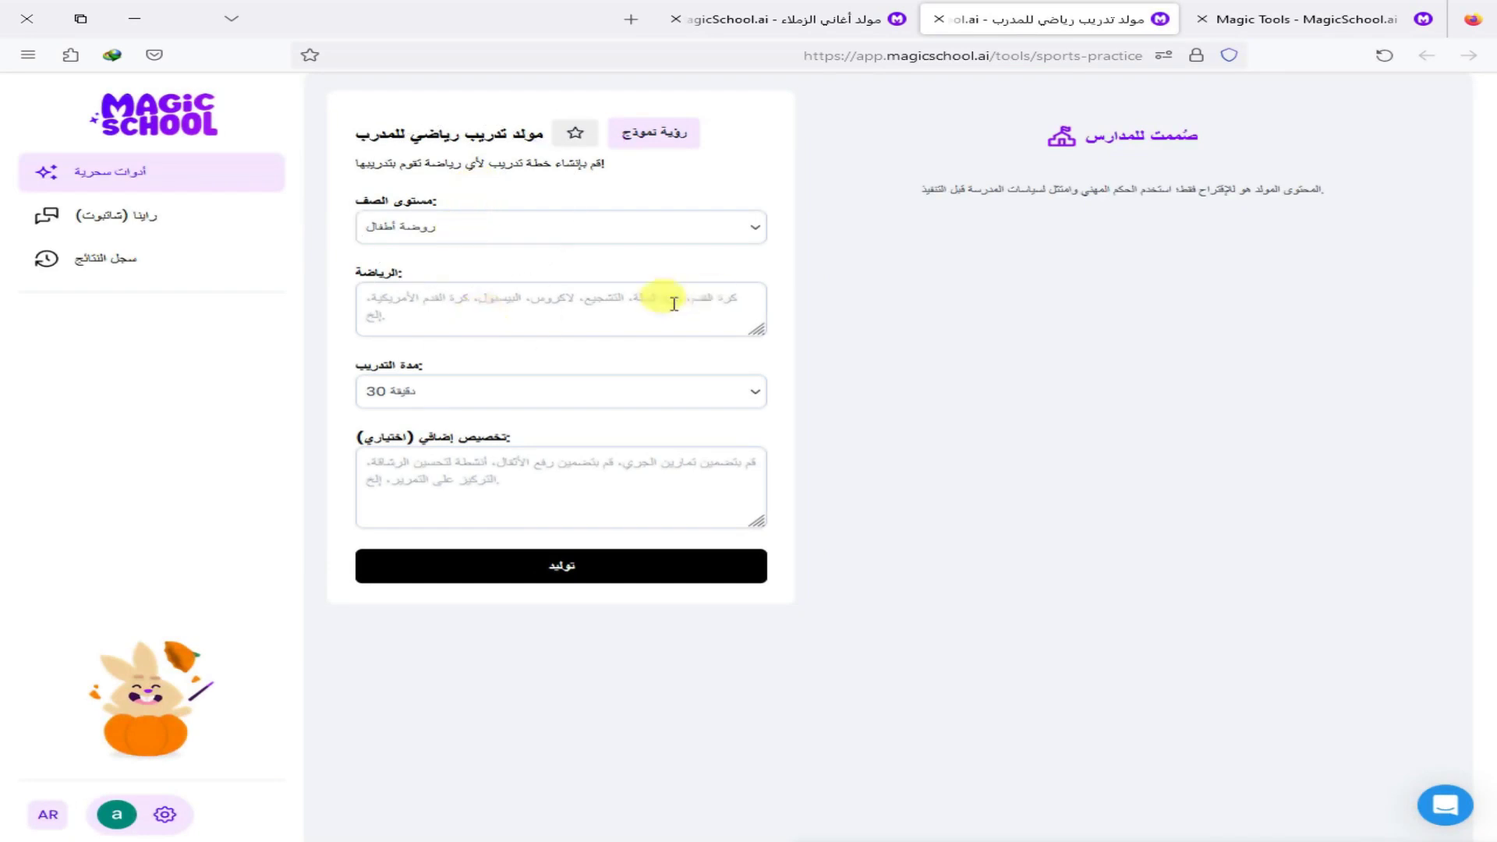
click(465, 394)
click(466, 394)
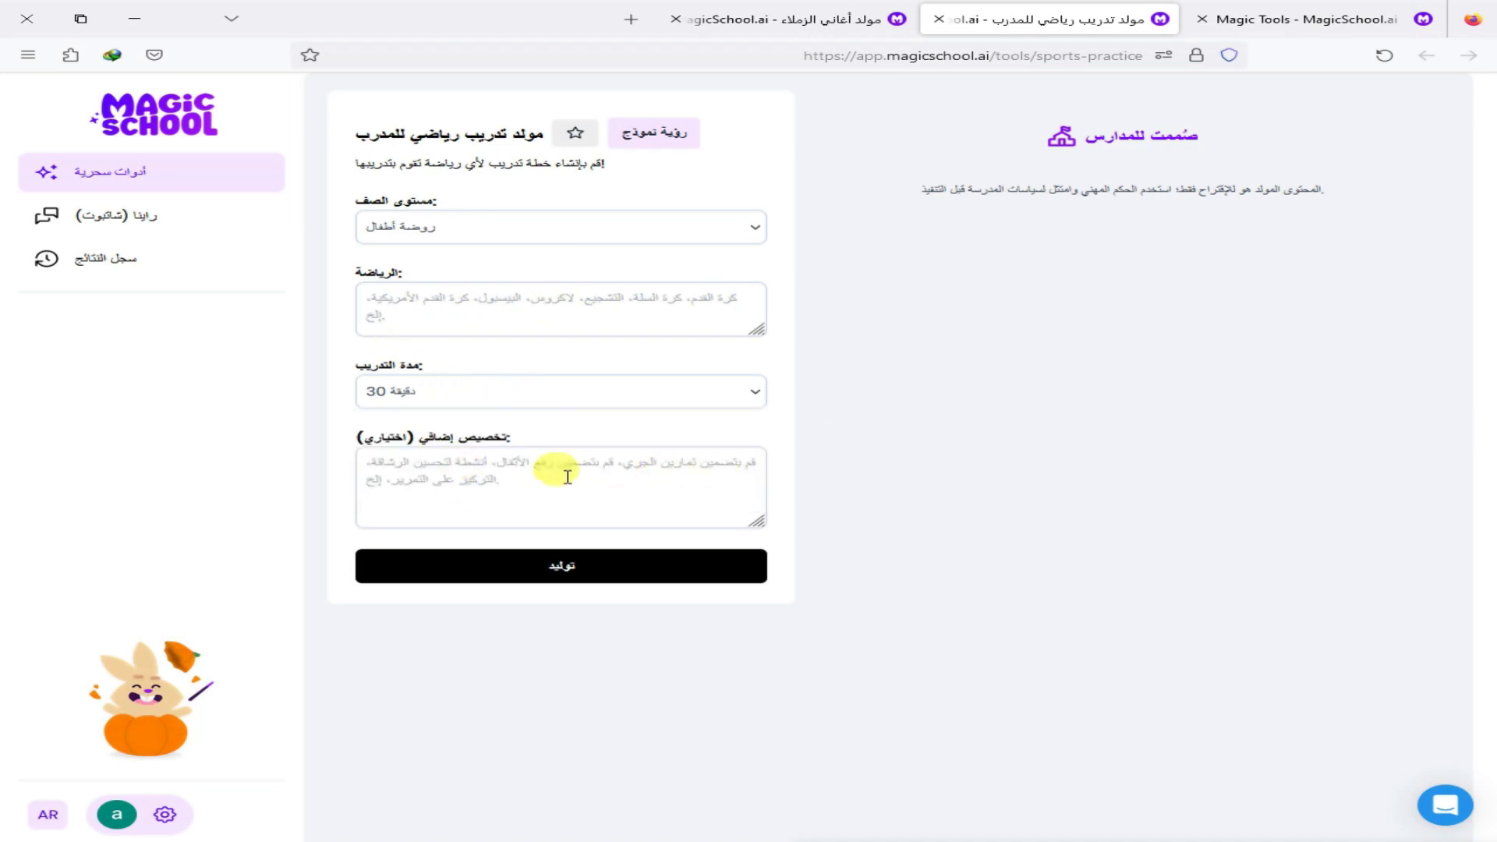
click(939, 18)
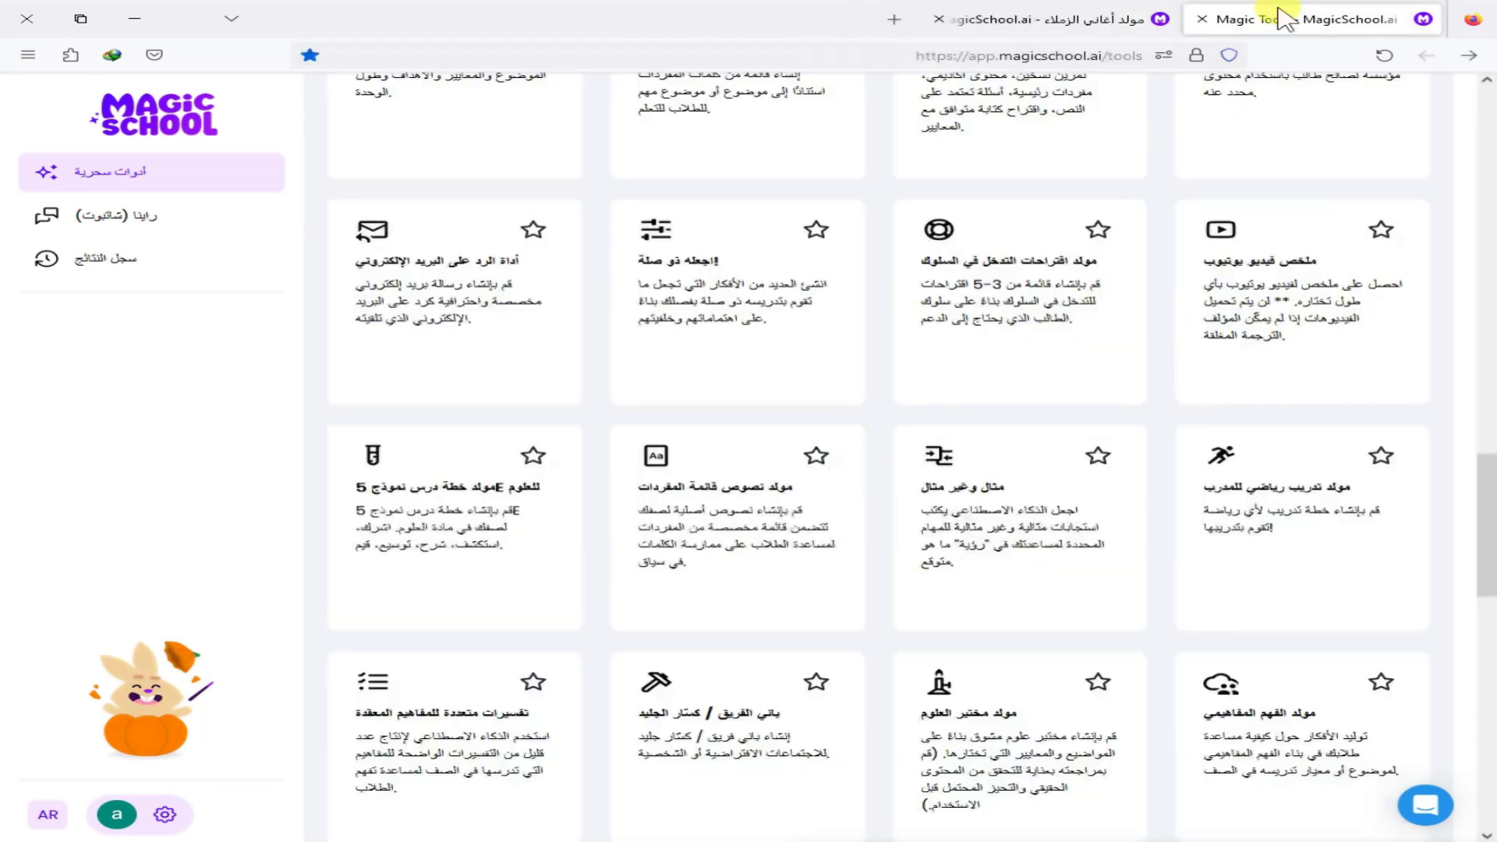
- Examine the remaining Magic Tools, from the conceptual understanding generator down to the SAT reading practice test generator at the list's end
scroll(1154, 289, down, 3)
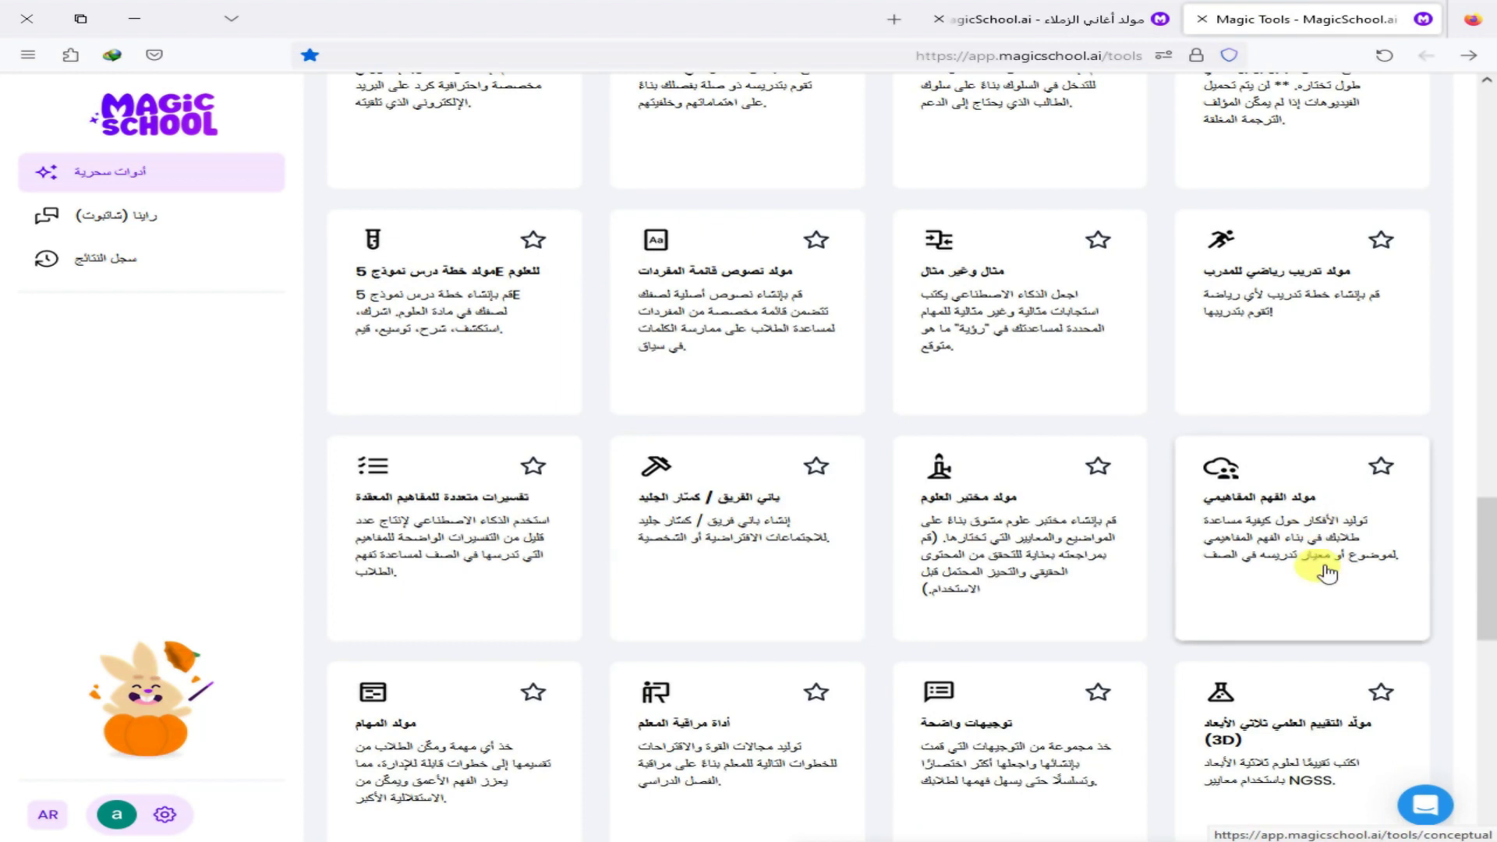
scroll(1328, 574, down, 3)
scroll(476, 577, down, 1)
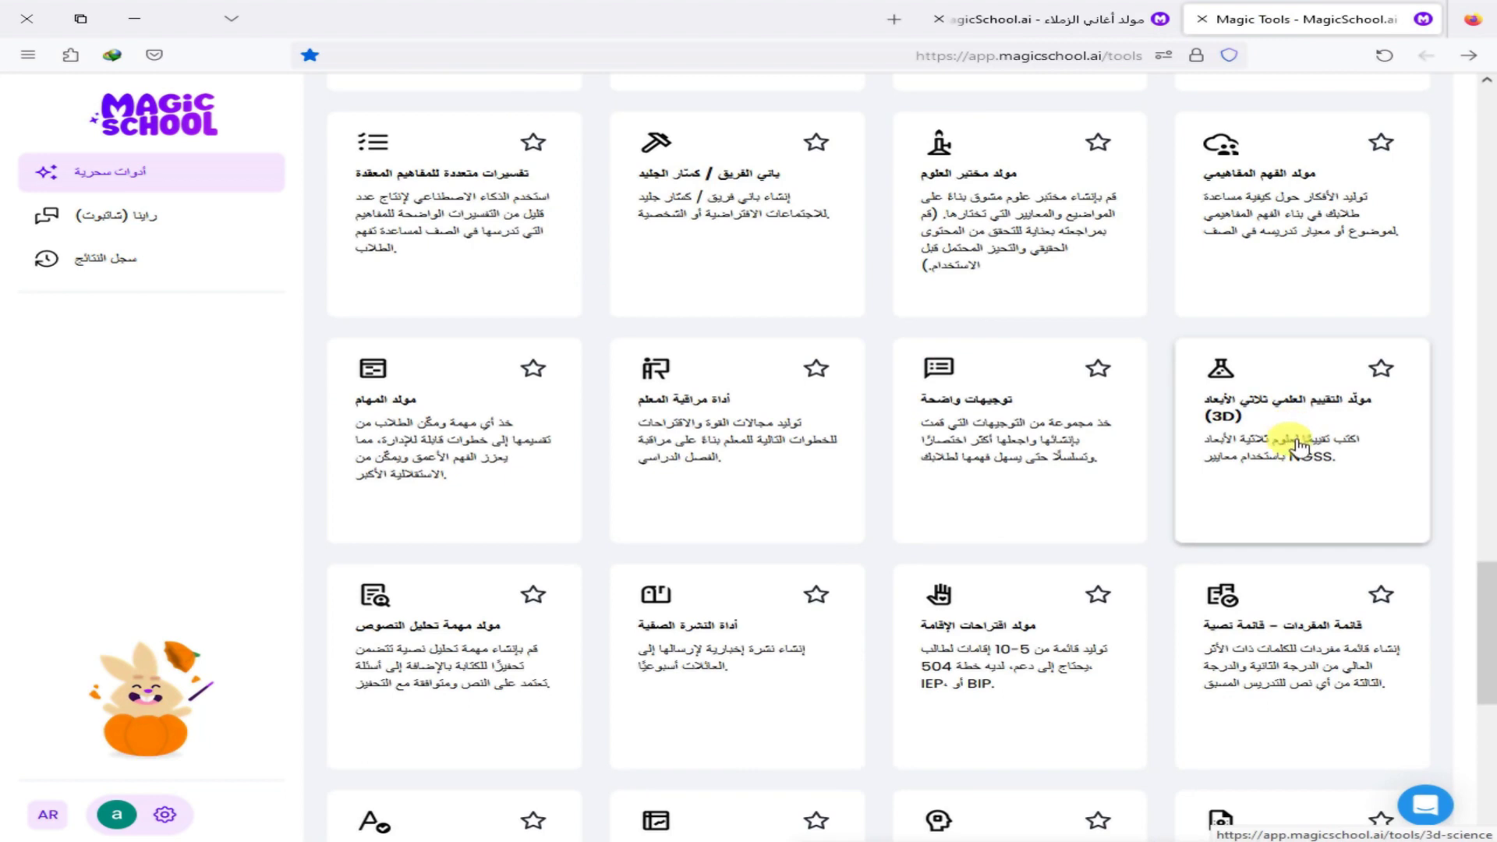
scroll(1271, 484, down, 3)
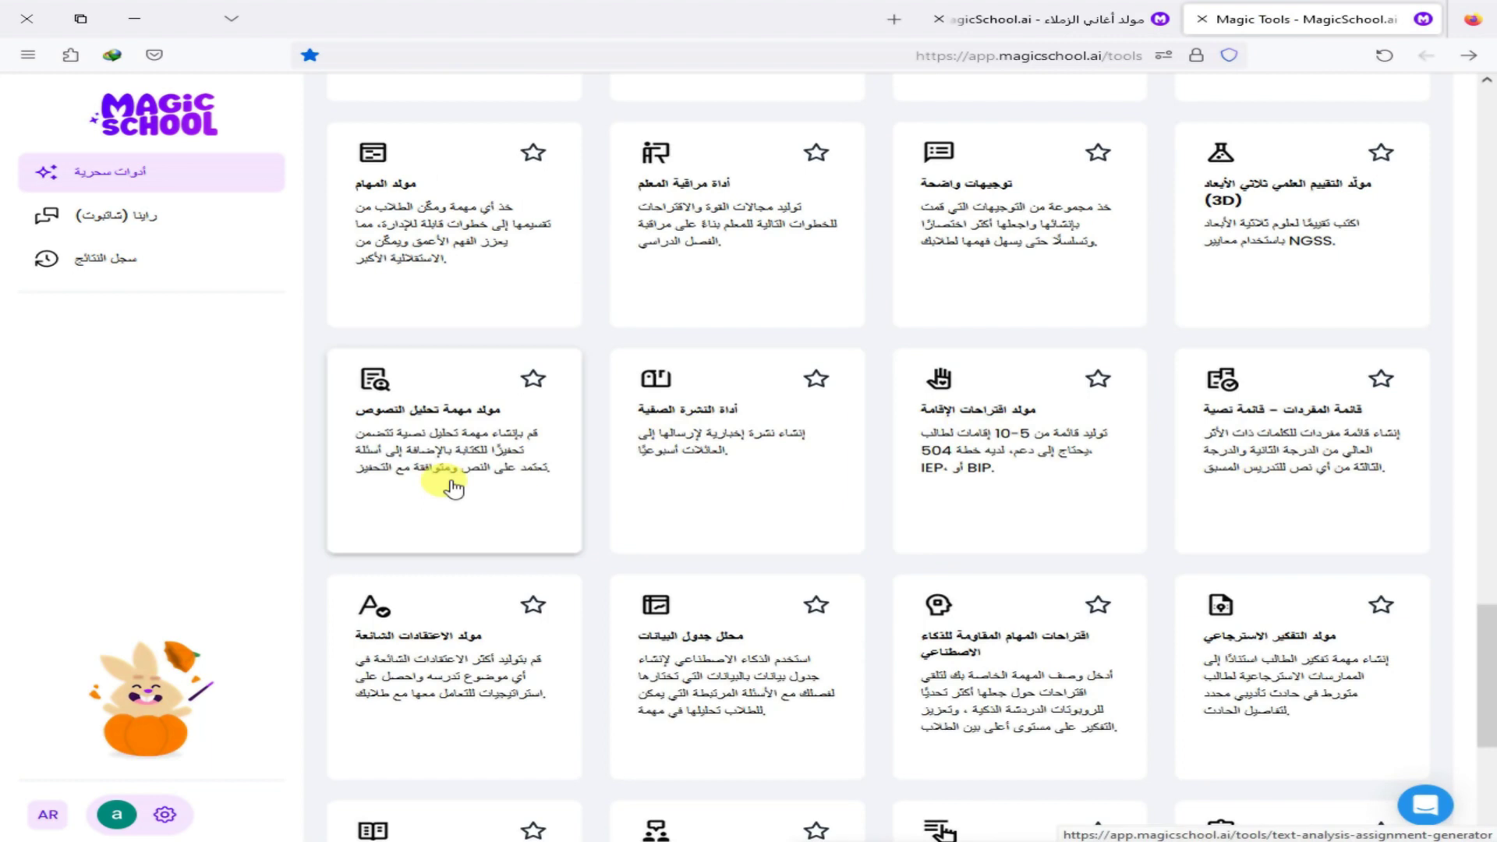
scroll(452, 488, down, 3)
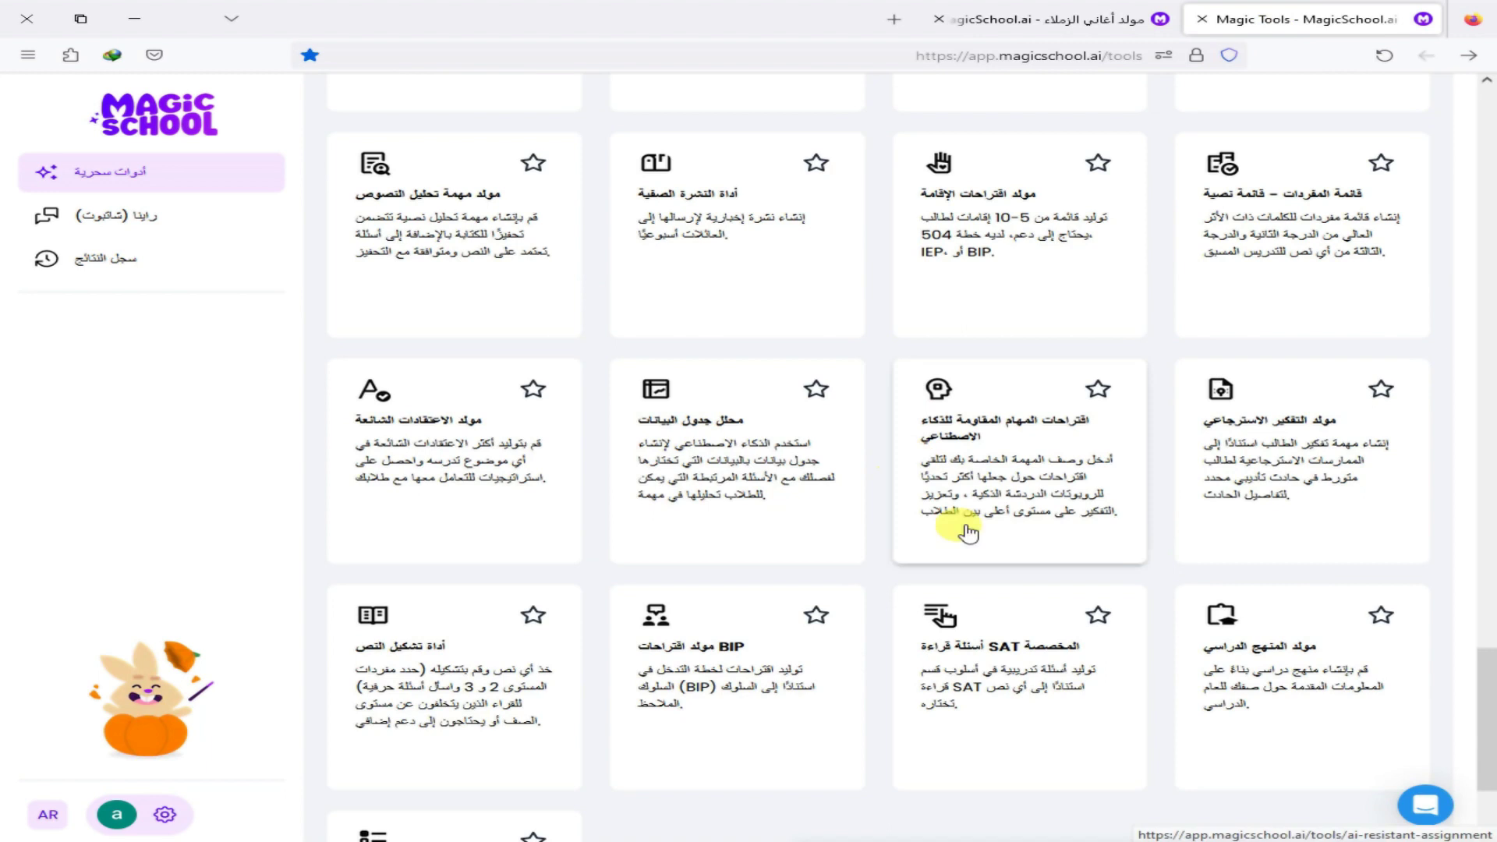
scroll(967, 533, down, 3)
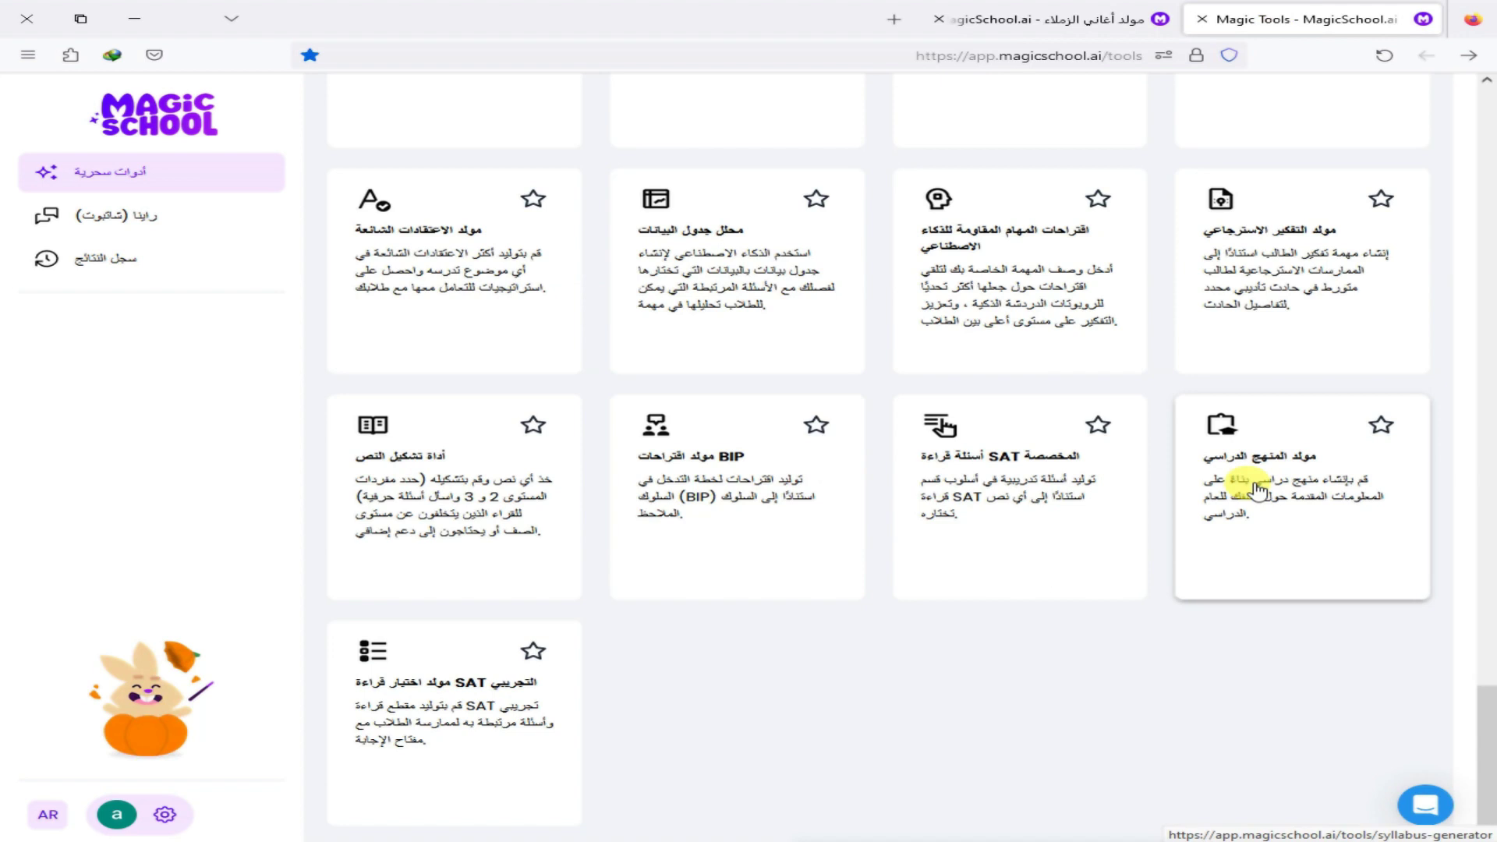
- Open the text scaffolding tool (أداة تشكيل النص) in a new tab and switch to it
right_click(481, 514)
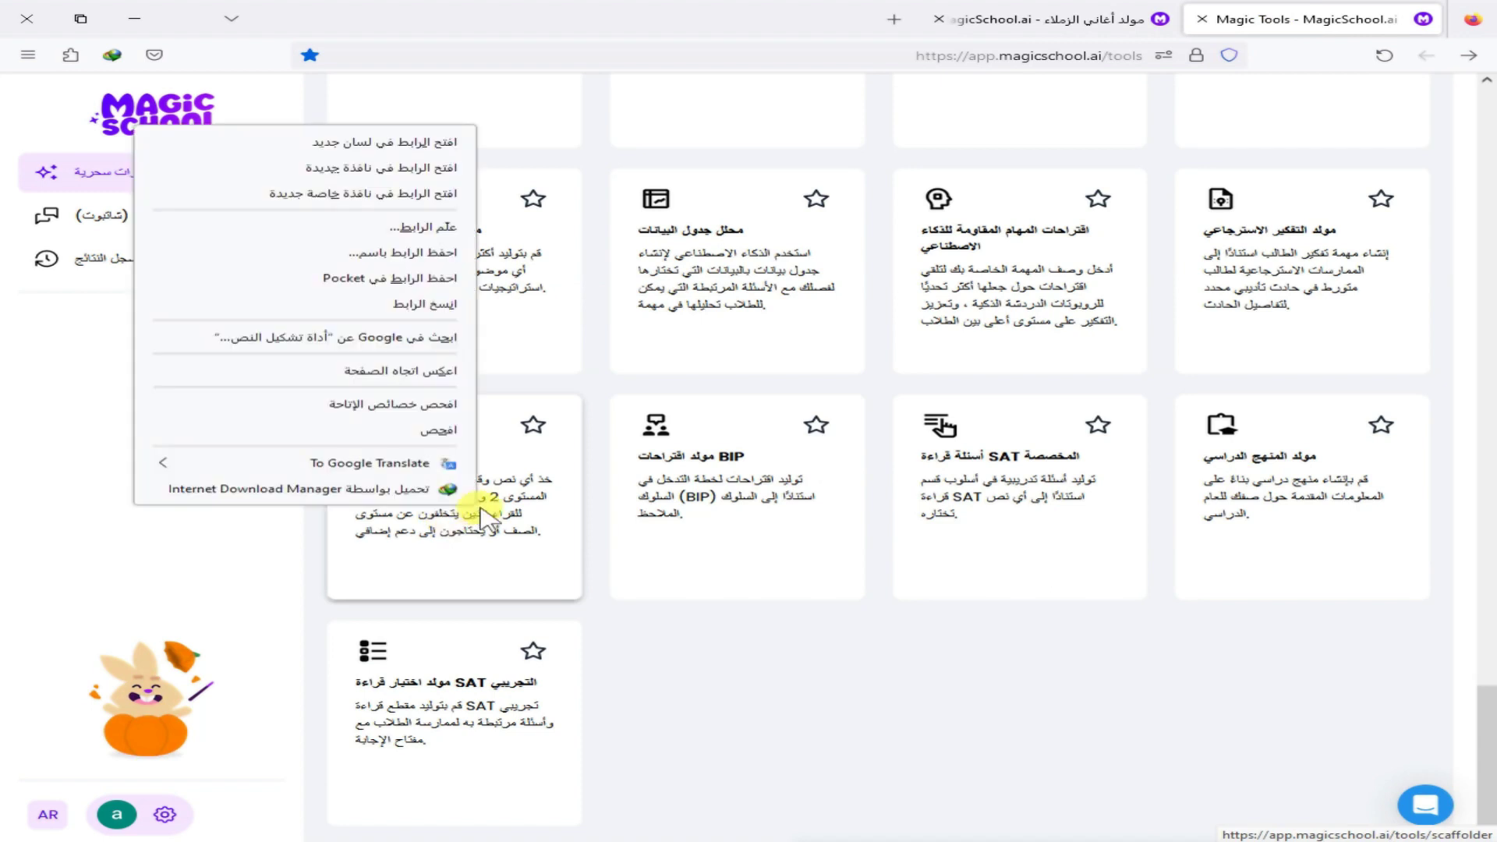
click(384, 142)
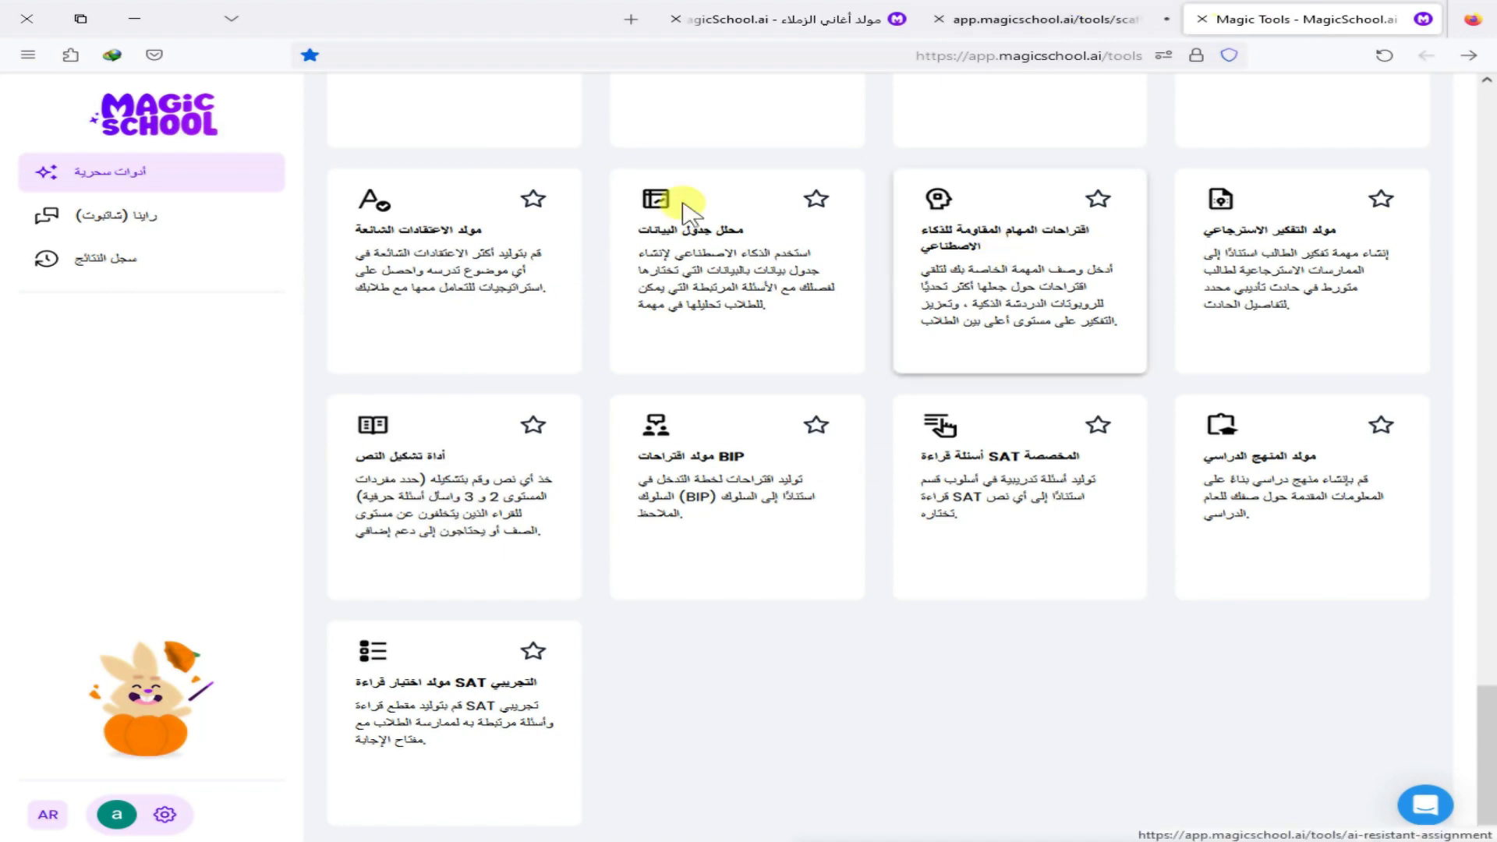
click(1060, 17)
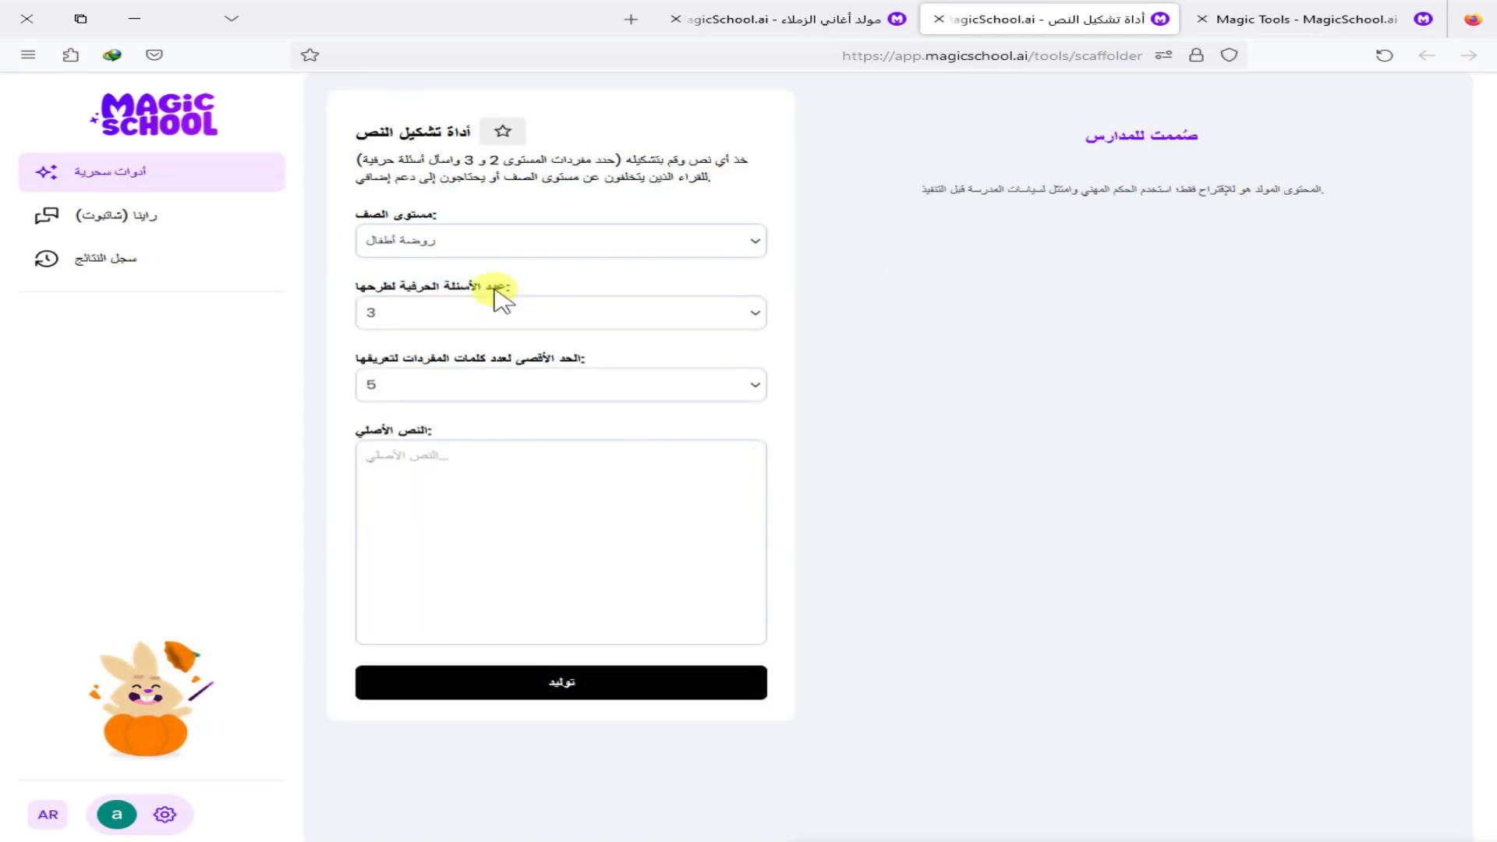
click(477, 245)
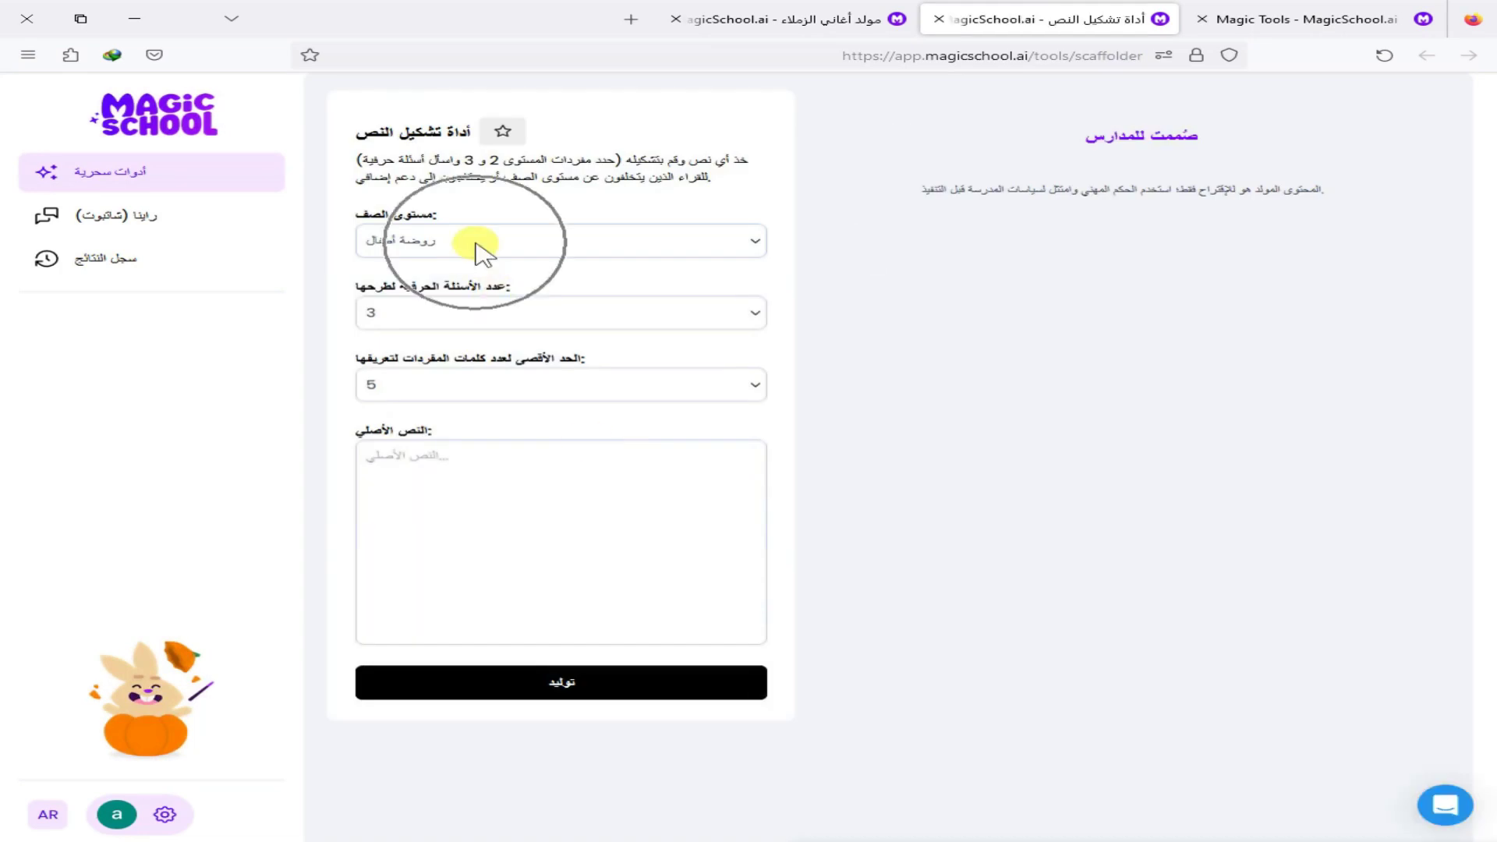
- Enter three lines as the original text: "السلام عليكم ورحمة الله وبركاته", "معكم ا" with the presenter's full name, and "جزى الله من علمنا خيراً"
click(502, 470)
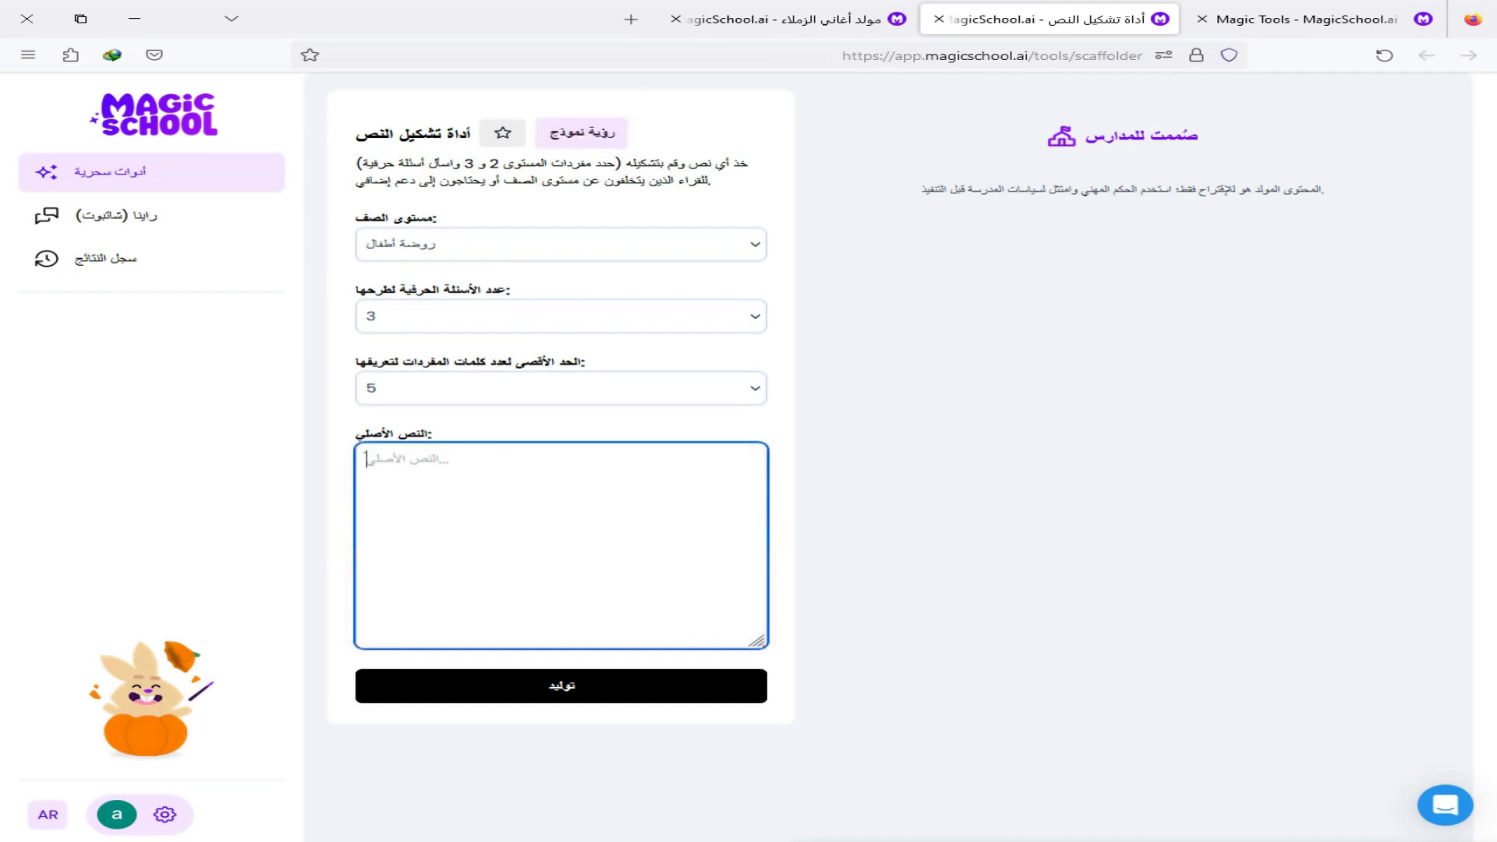
text(السلام عليكم ورحمة الله وبركاته)
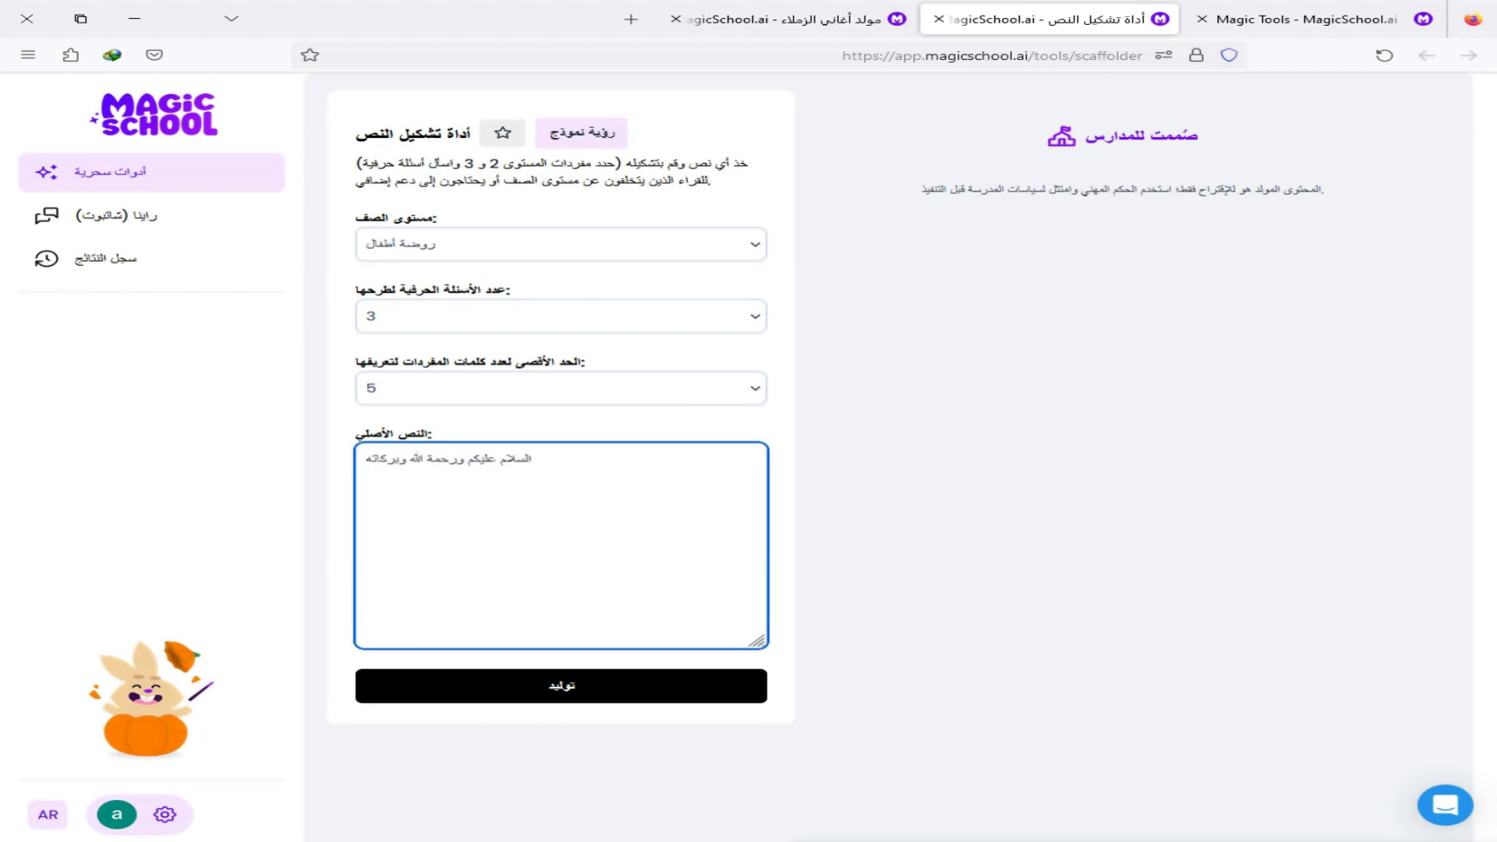
key(Return)
text(معكم ا امين عبدالحسيب الضريبي)
key(Return)
text(جزى ا)
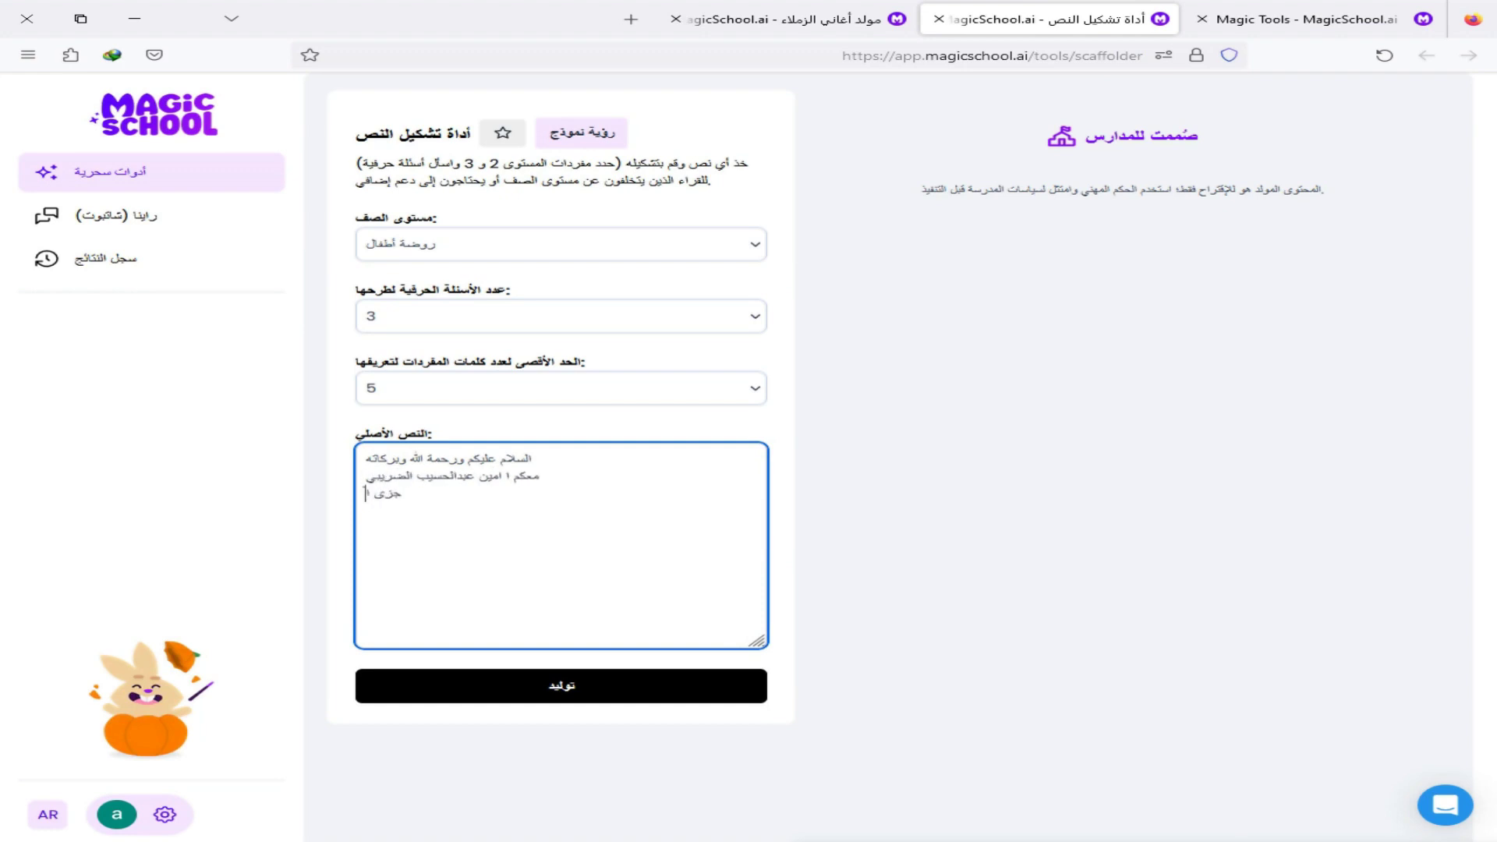
text(لله من علمنا خيراً)
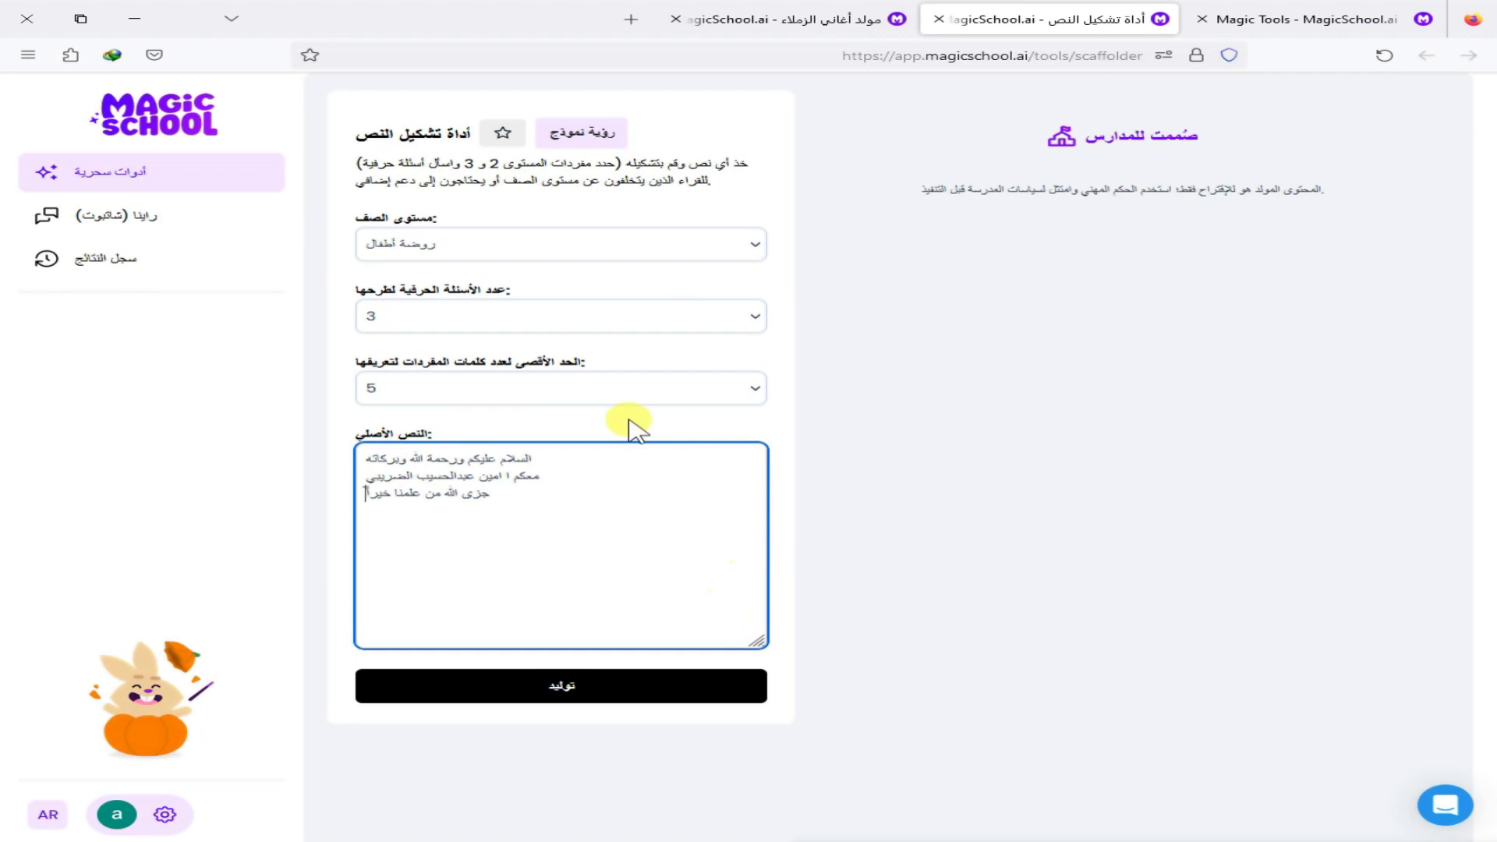
- Set the grade level to الكلية and both the literal question count and maximum vocabulary words to 7, and generate the result
click(511, 251)
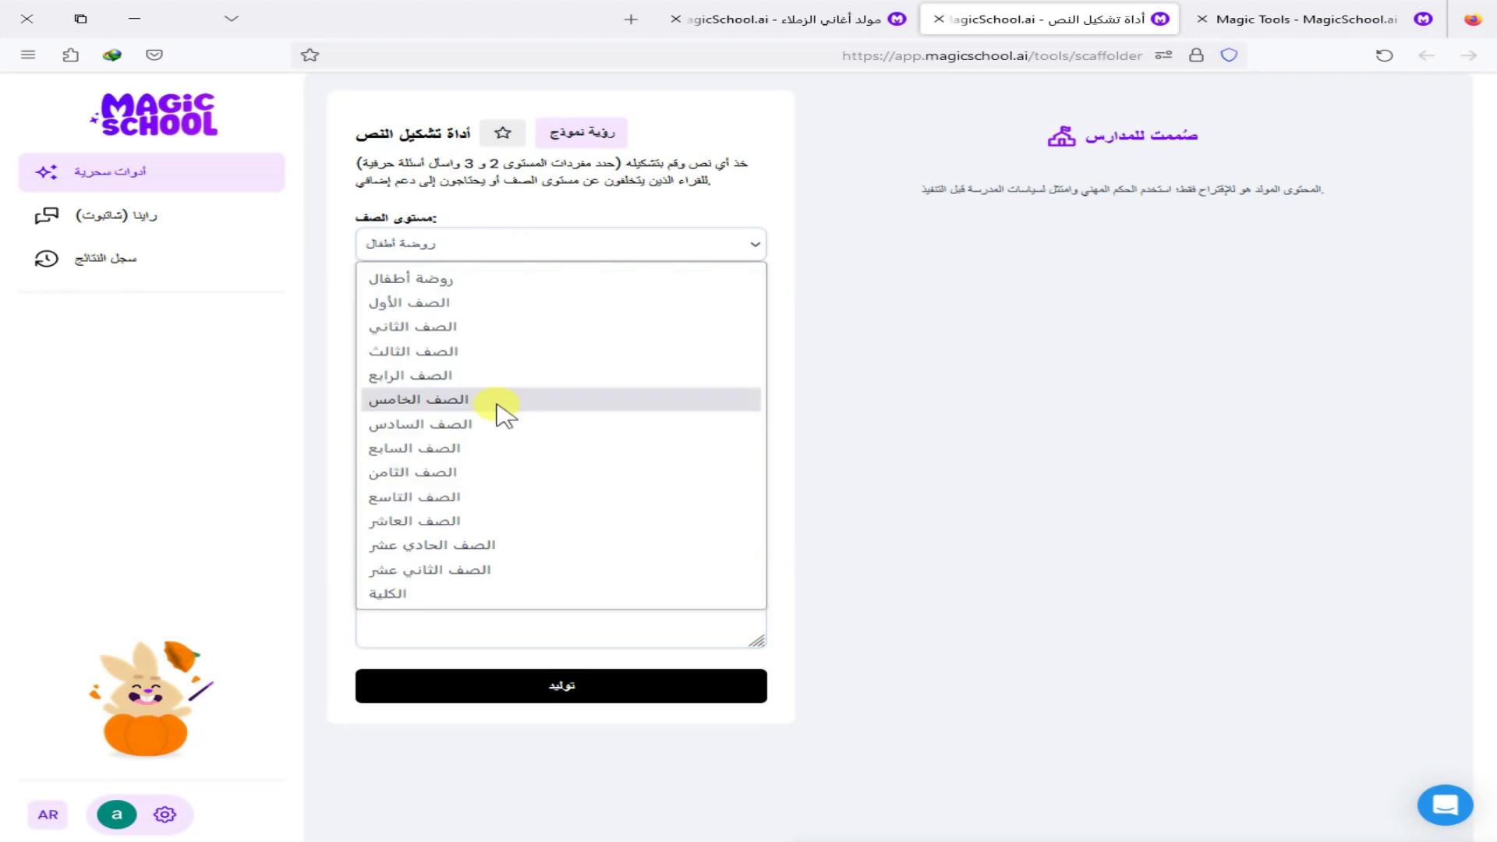
click(468, 594)
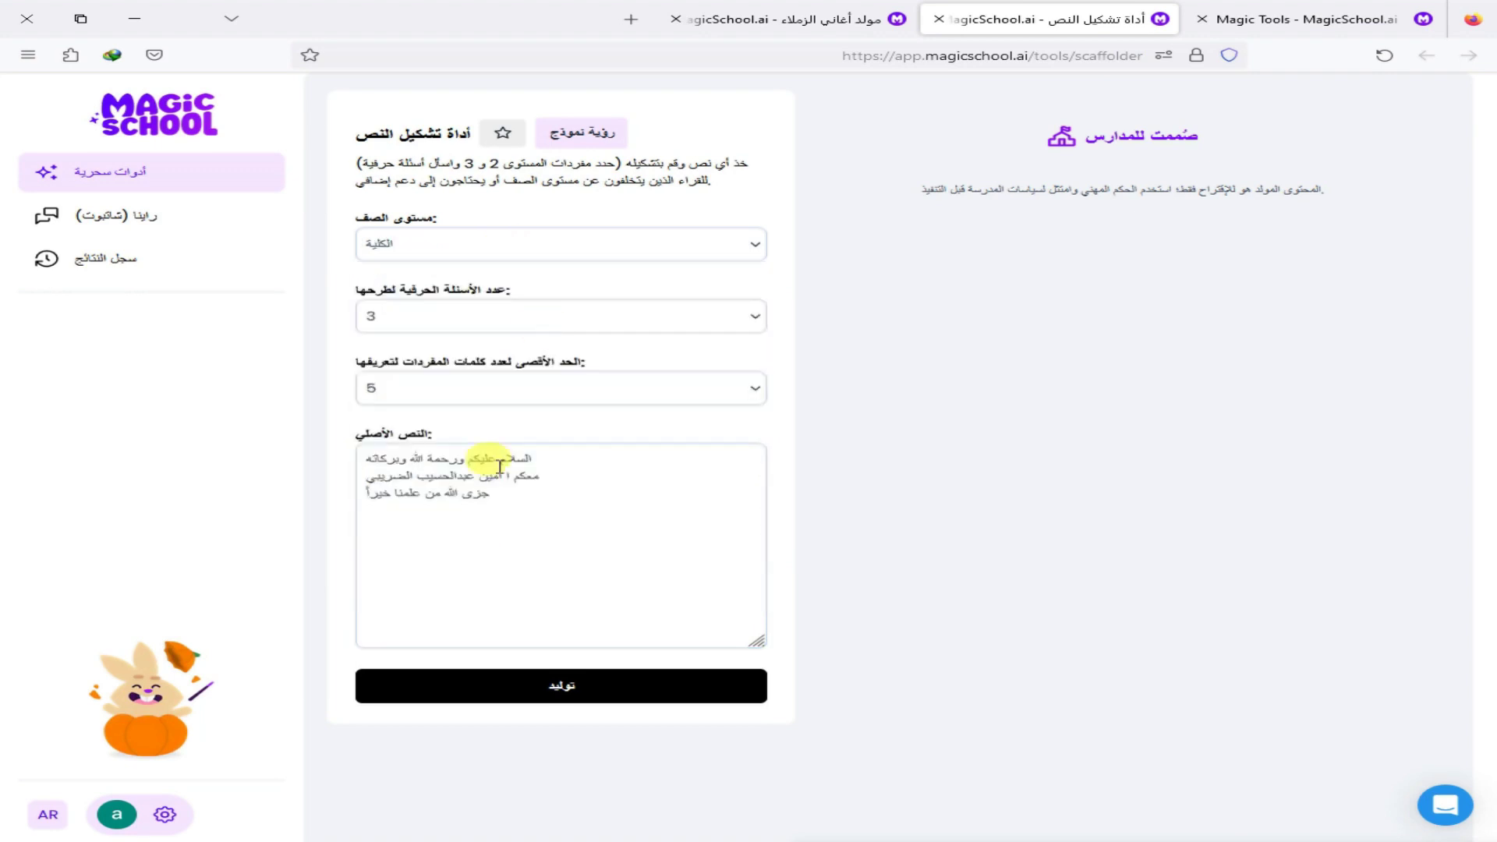
click(545, 322)
click(535, 396)
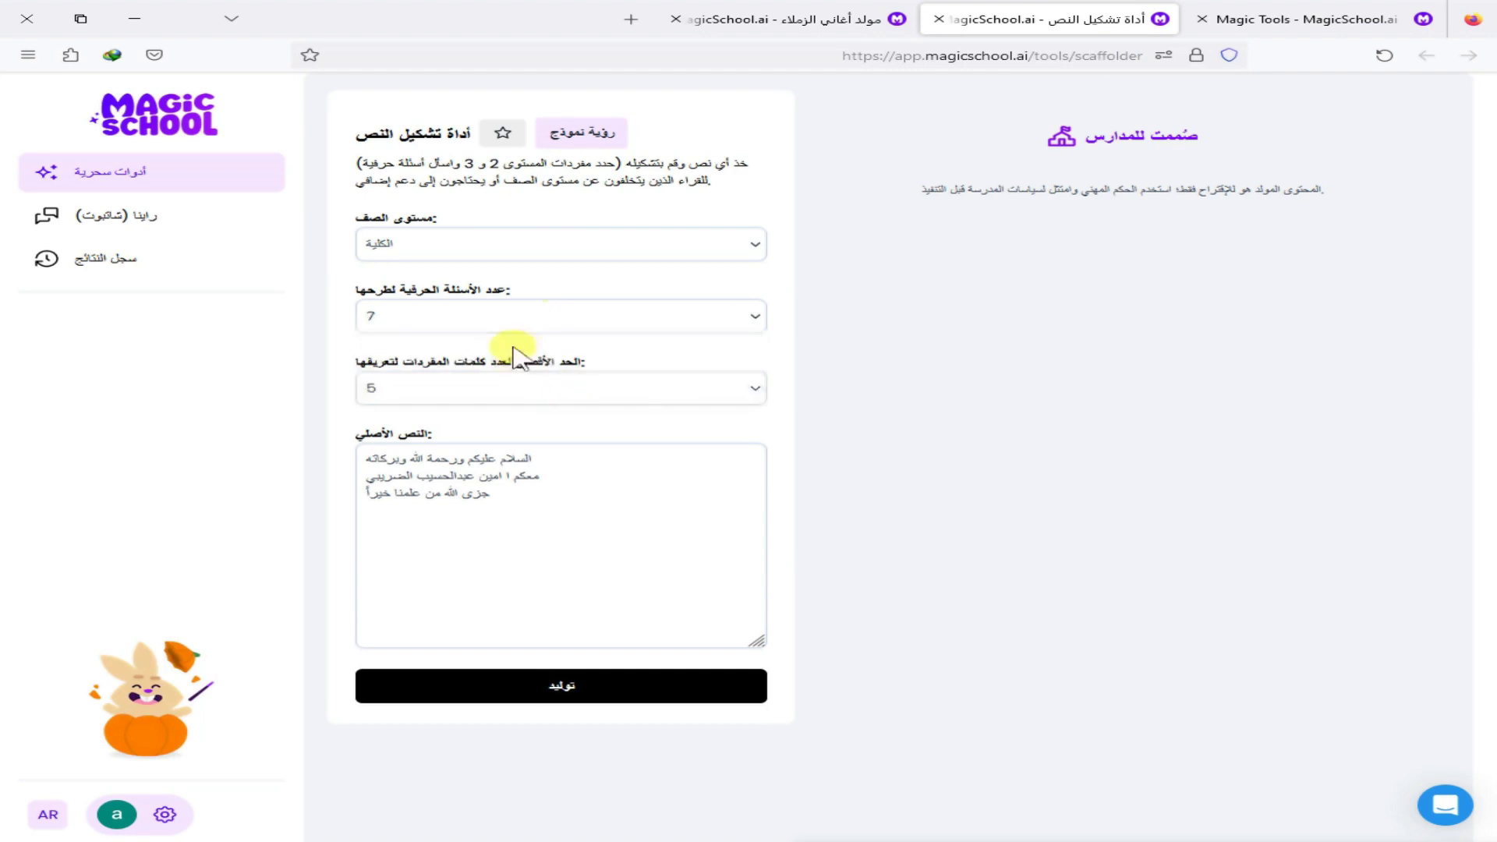
click(569, 395)
click(535, 446)
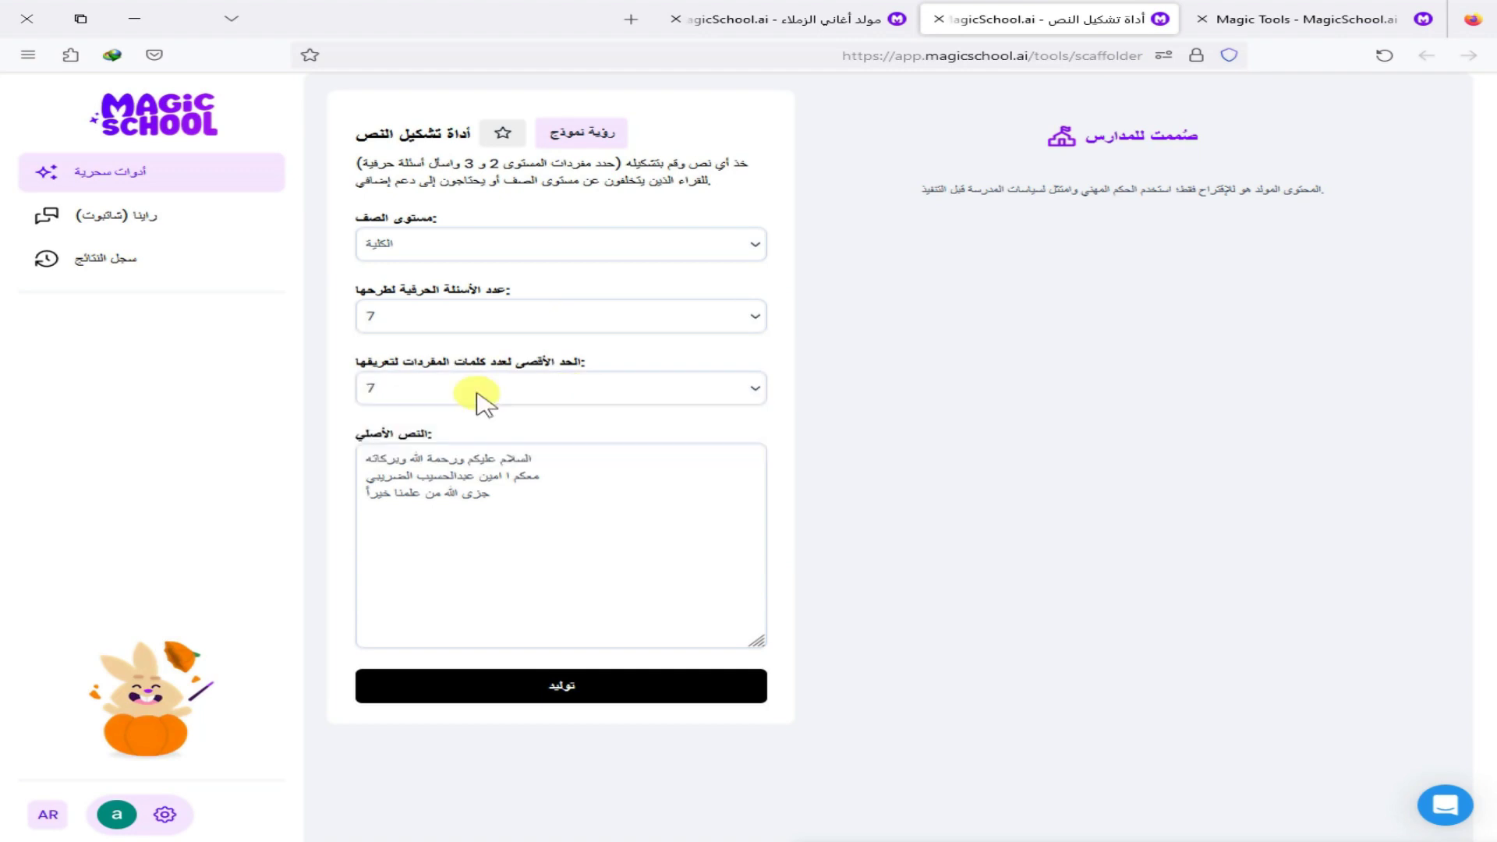
click(614, 683)
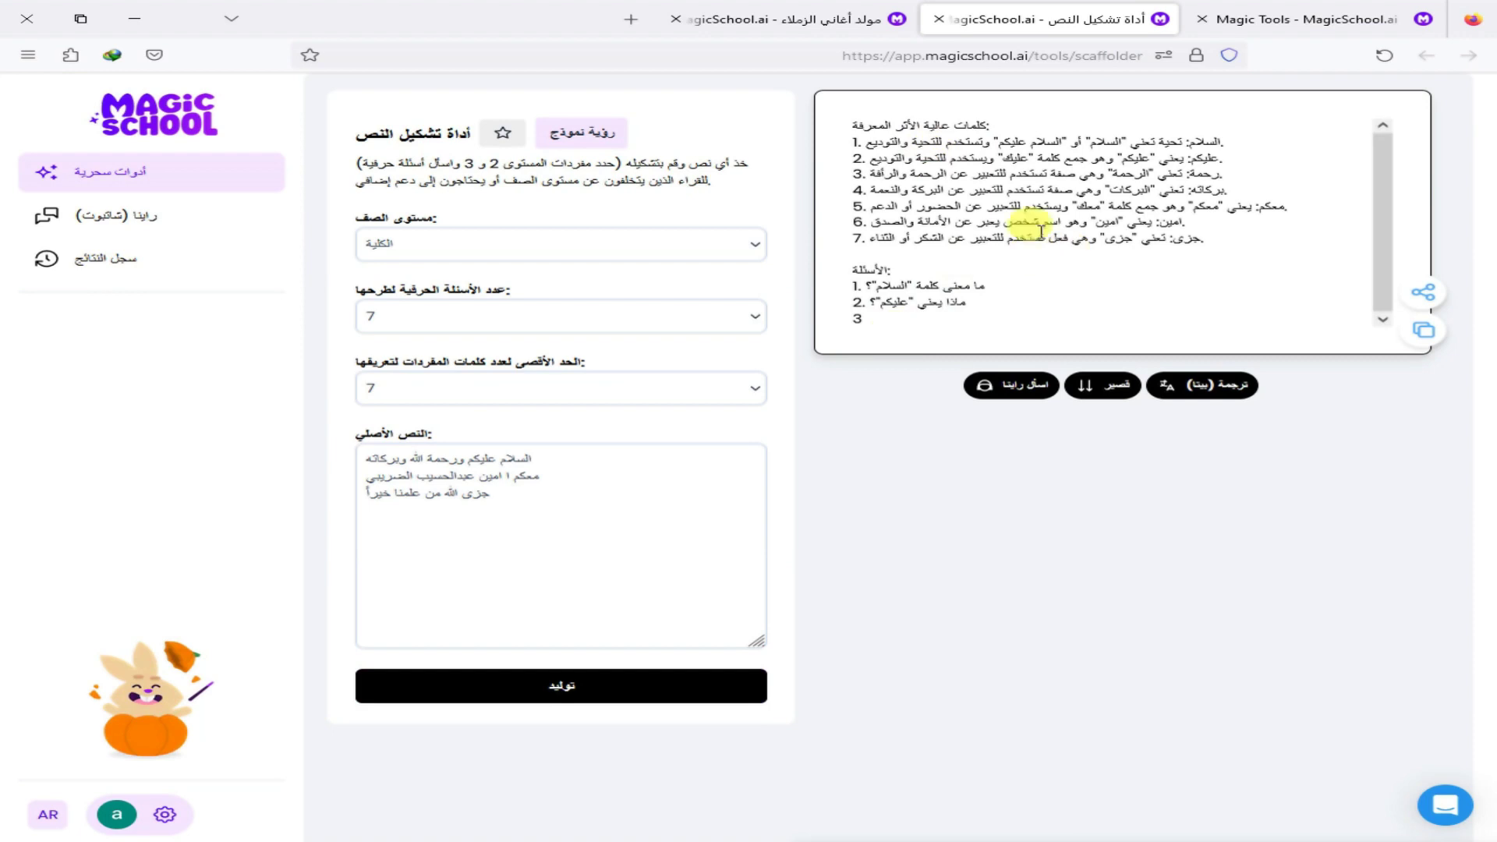
- Review the generated vocabulary definitions and close the text scaffolding tool's tab
double_click(1053, 140)
drag(1055, 138, 1042, 220)
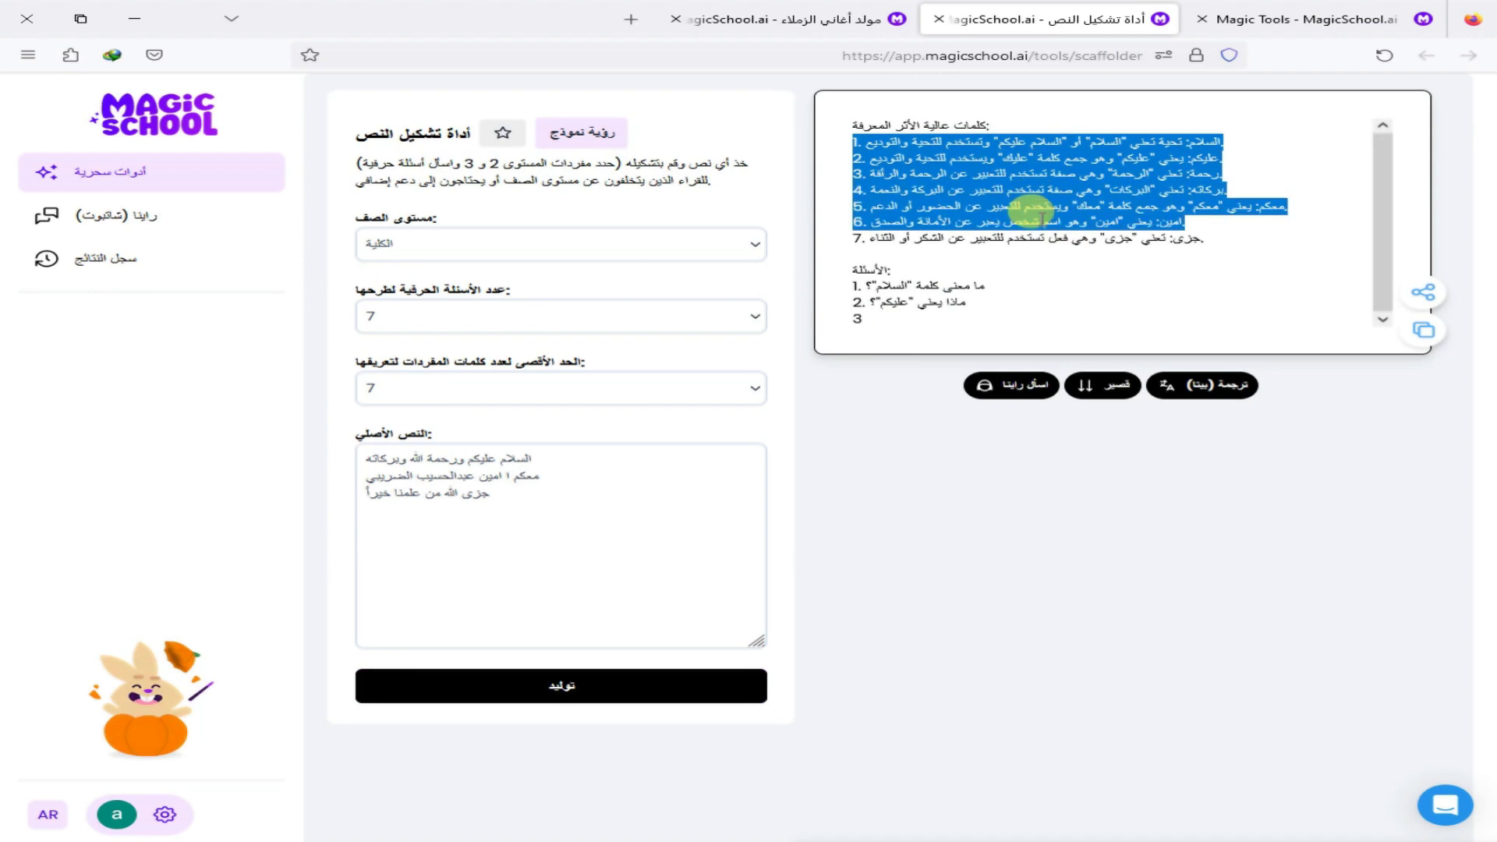
click(938, 18)
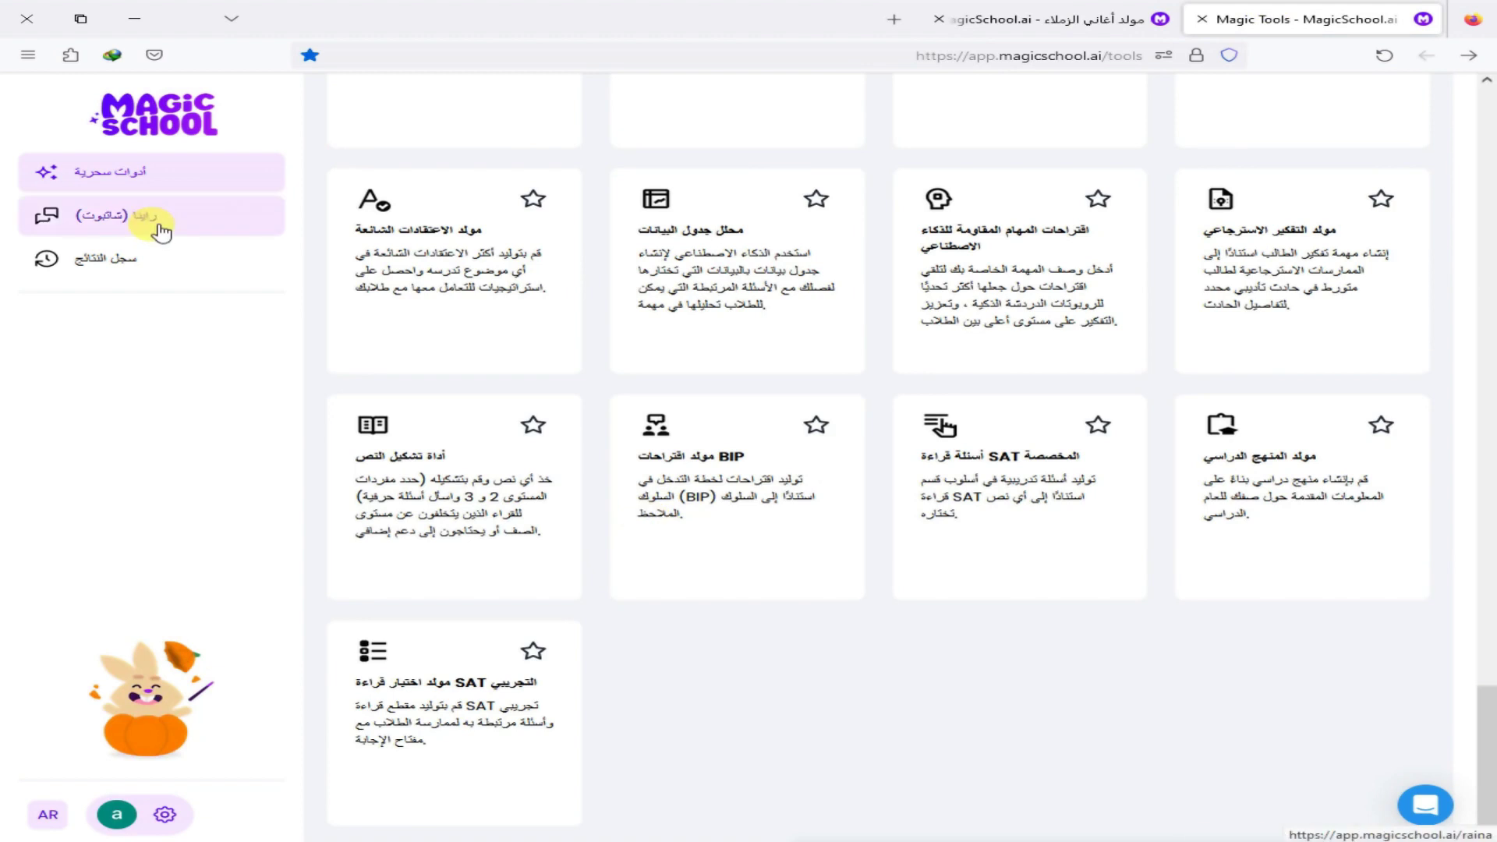
- Open the Raina chatbot (راينا) and send it the greeting "اهلا بكى"
click(134, 228)
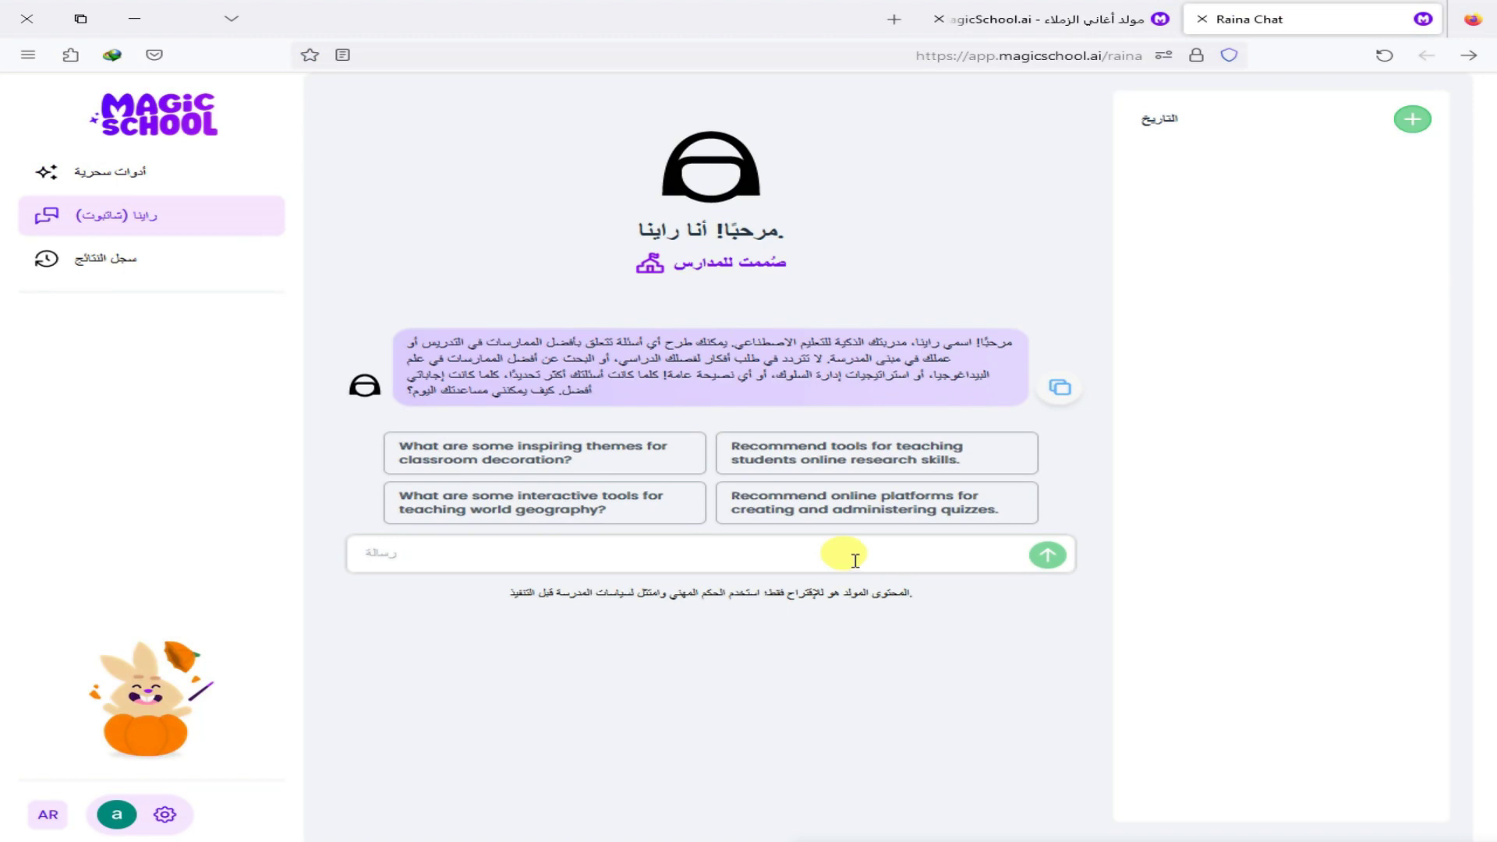
text(اهلا بكي)
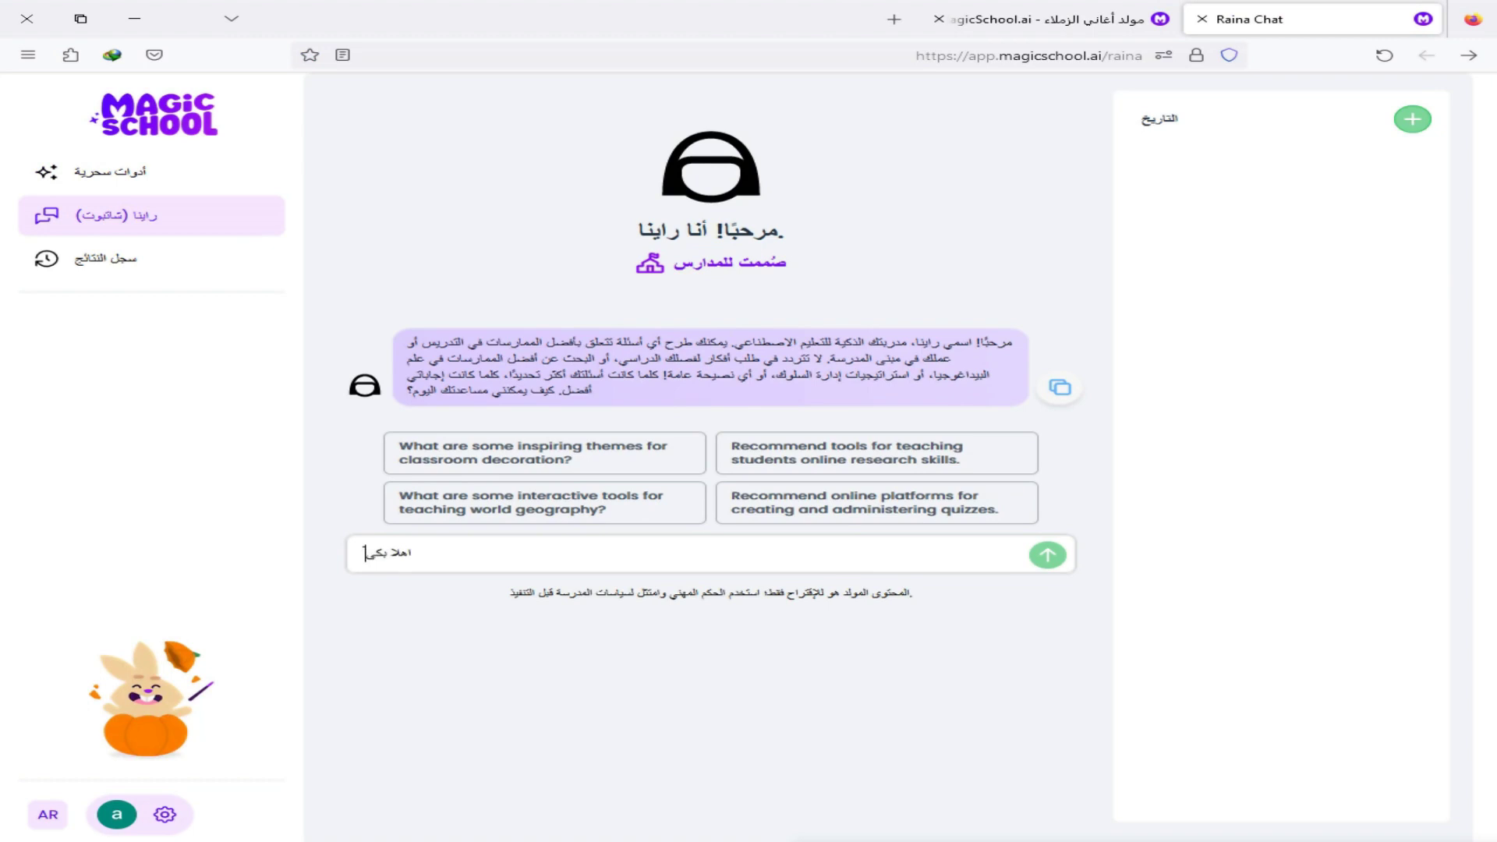
key(Return)
- Send Raina the request "ممكن انشاء منهج حاسب الى للصف الاول الثانوى للغة الفيجول بيزك"
text(ممكن تع)
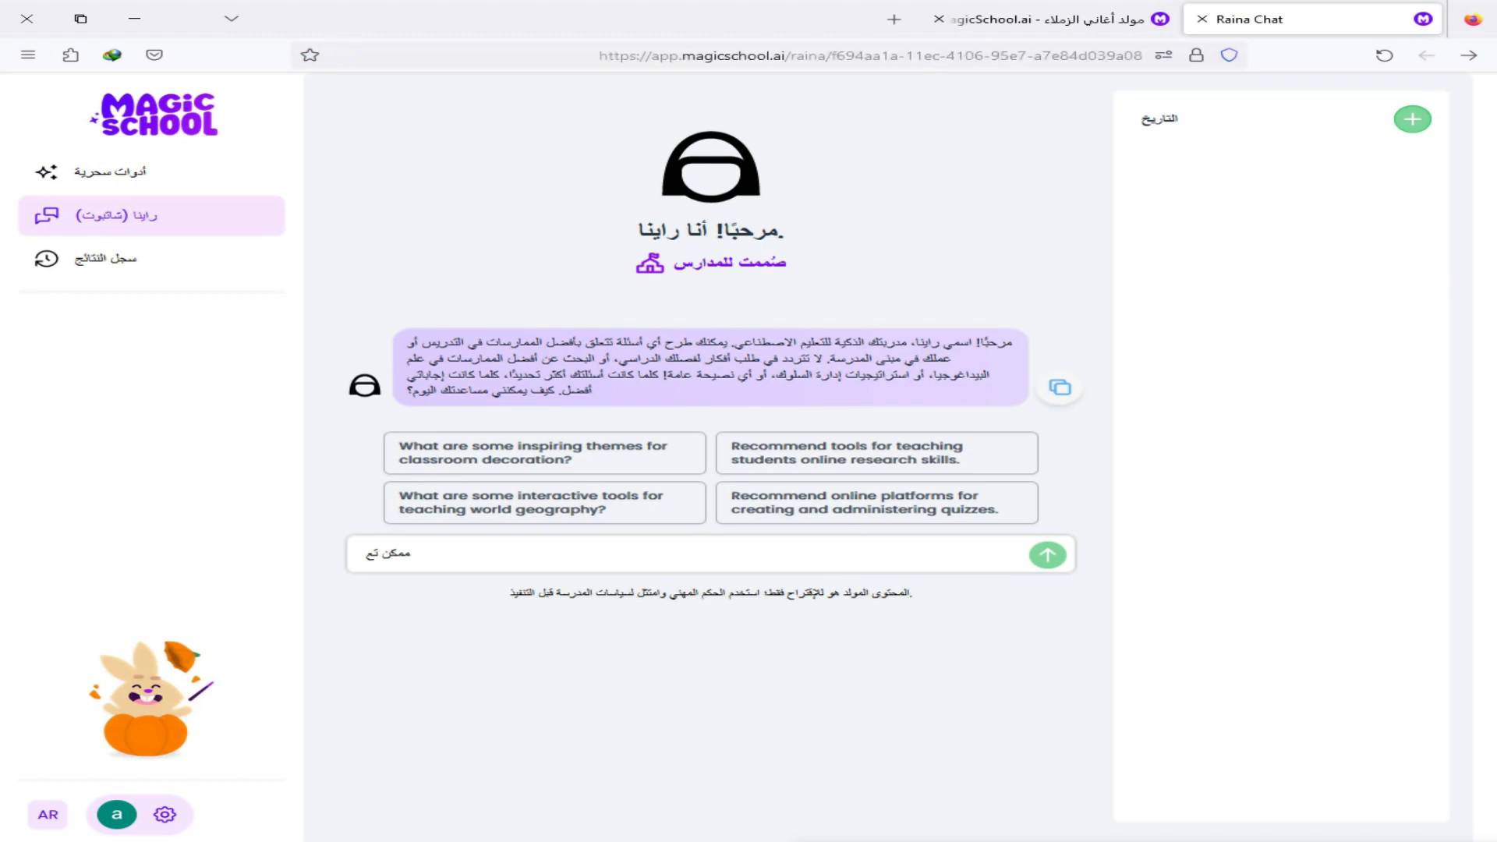
key(BackSpace)
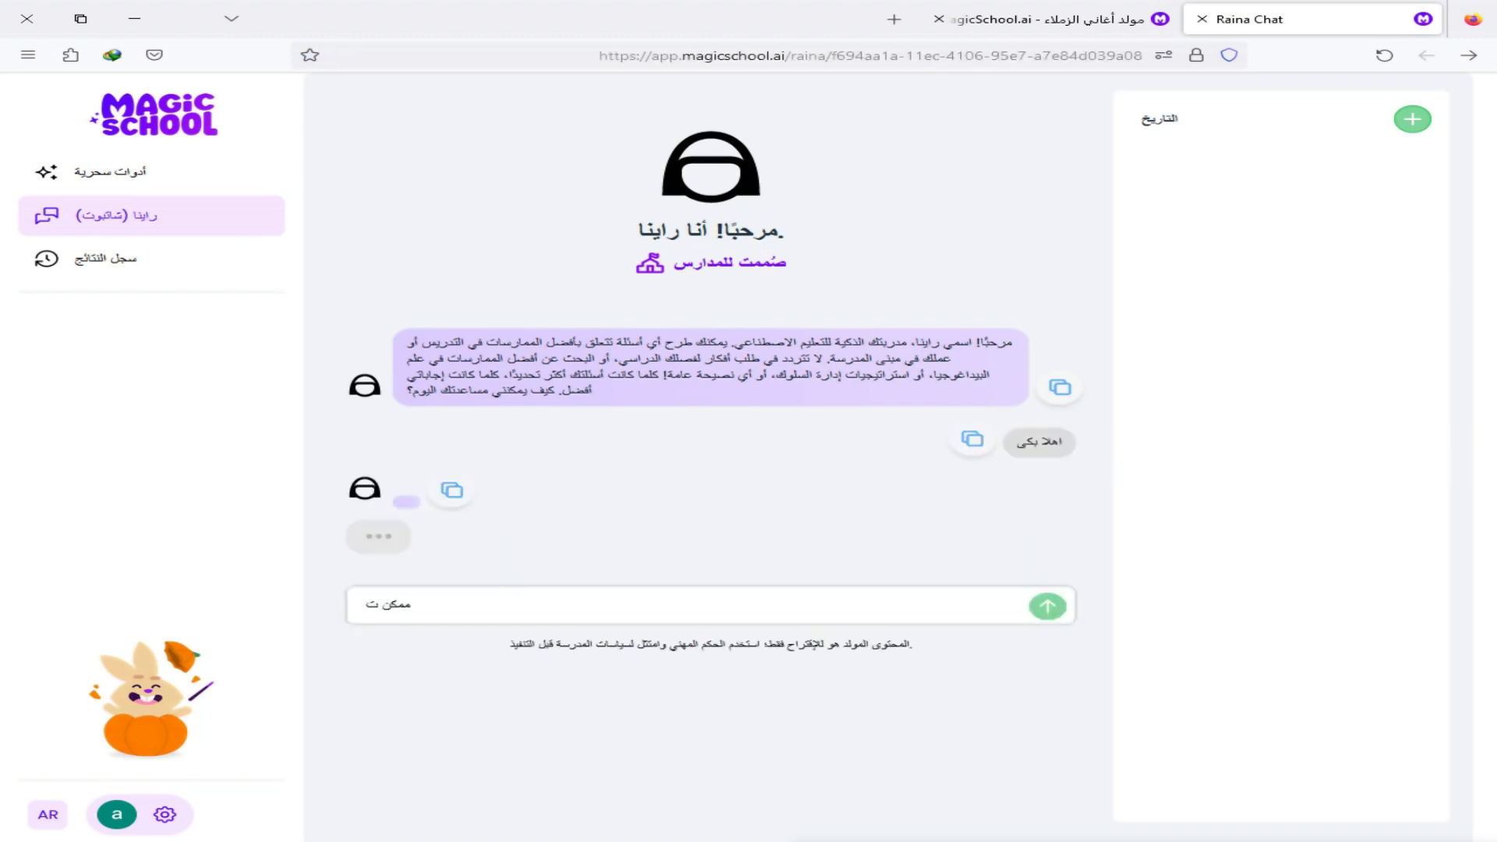
text(ش)
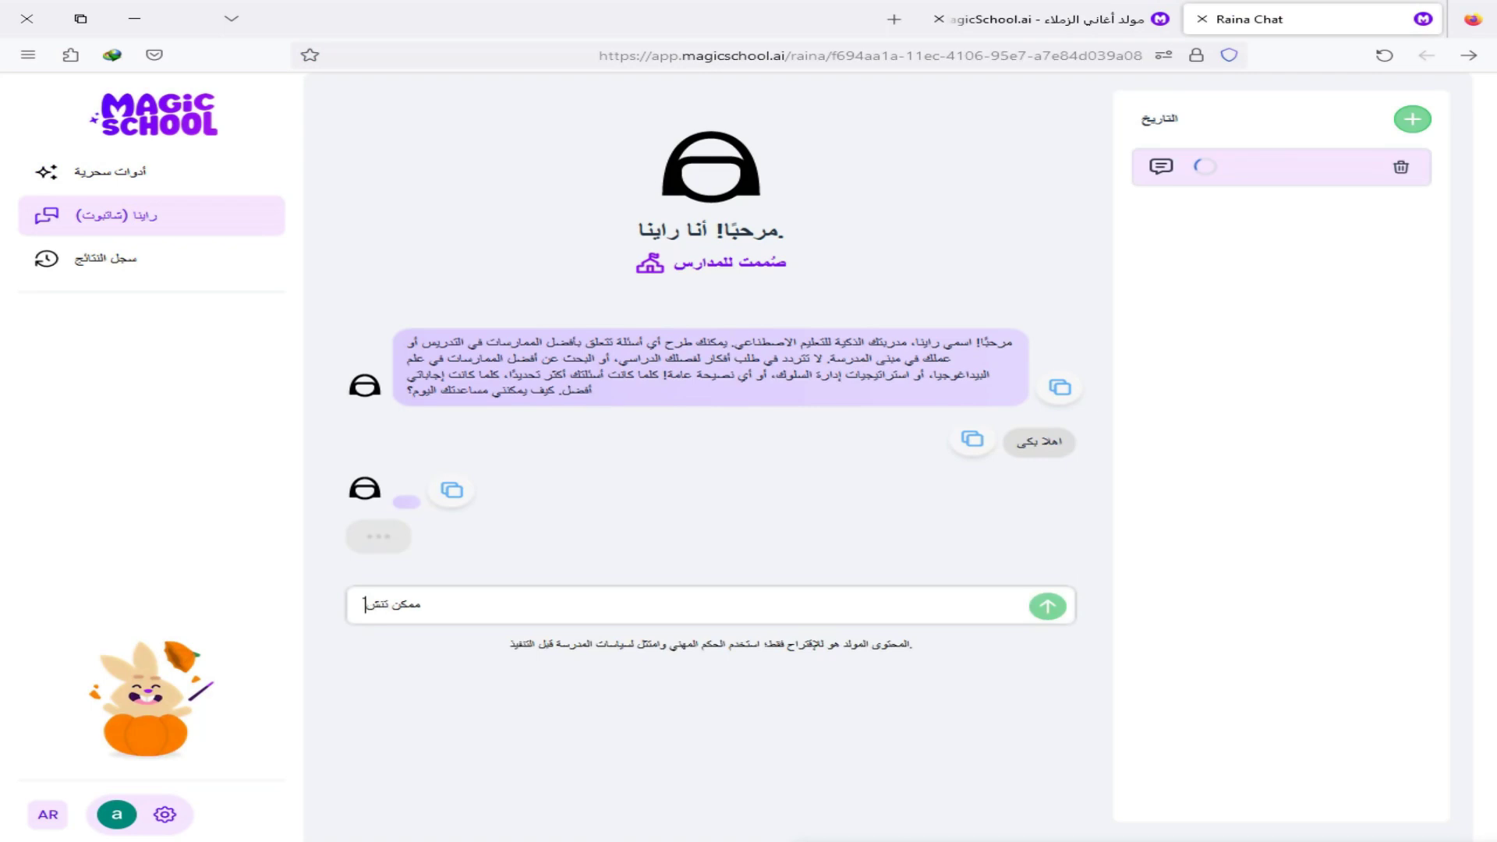
text(ا)
key(ctrl+BackSpace)
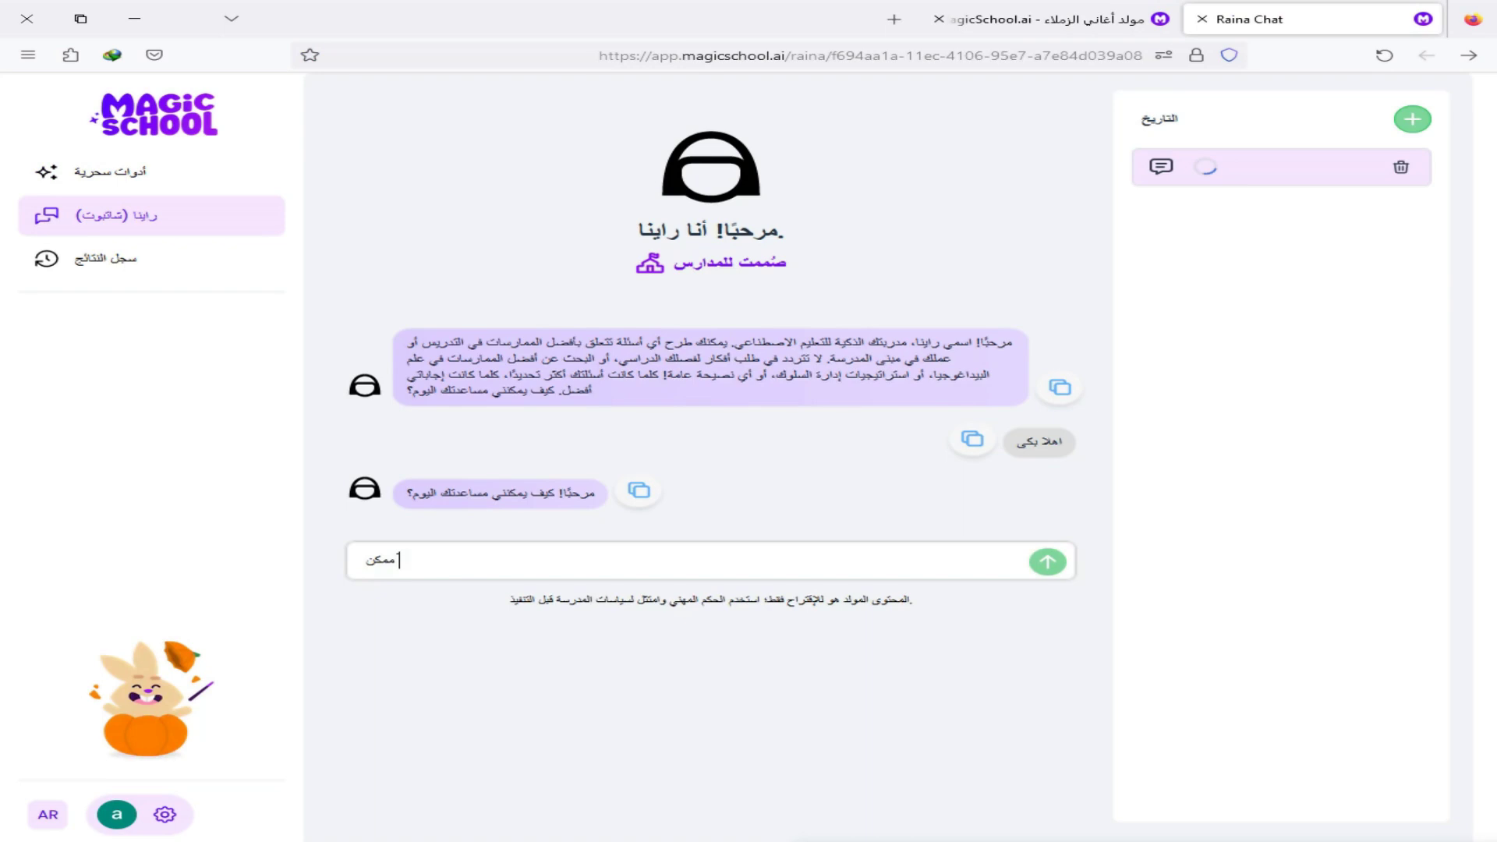
text(انشاء منهج ج)
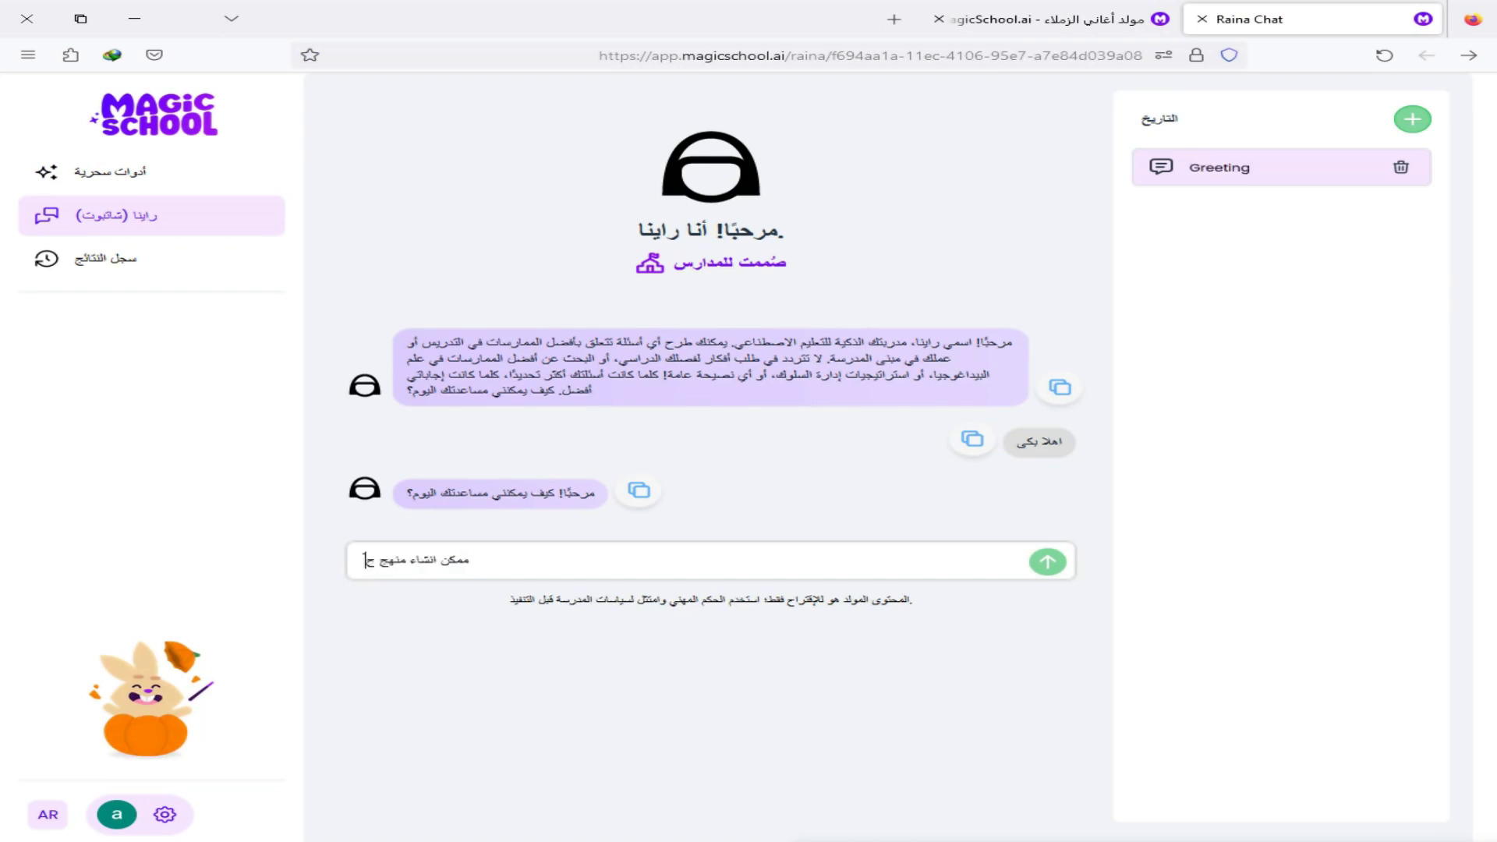
text(اسب الي الصل)
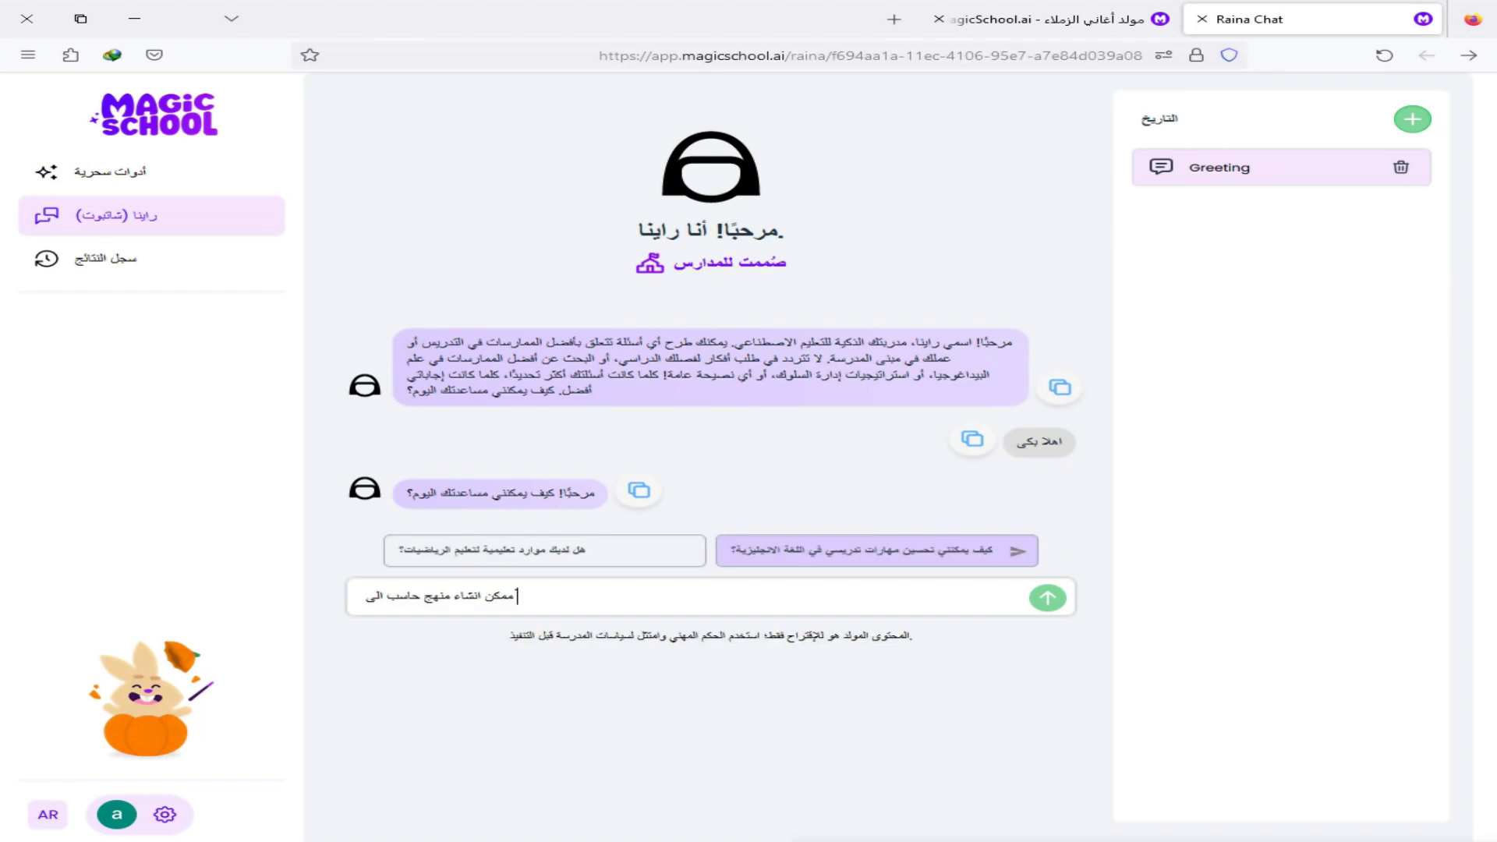
text( الا)
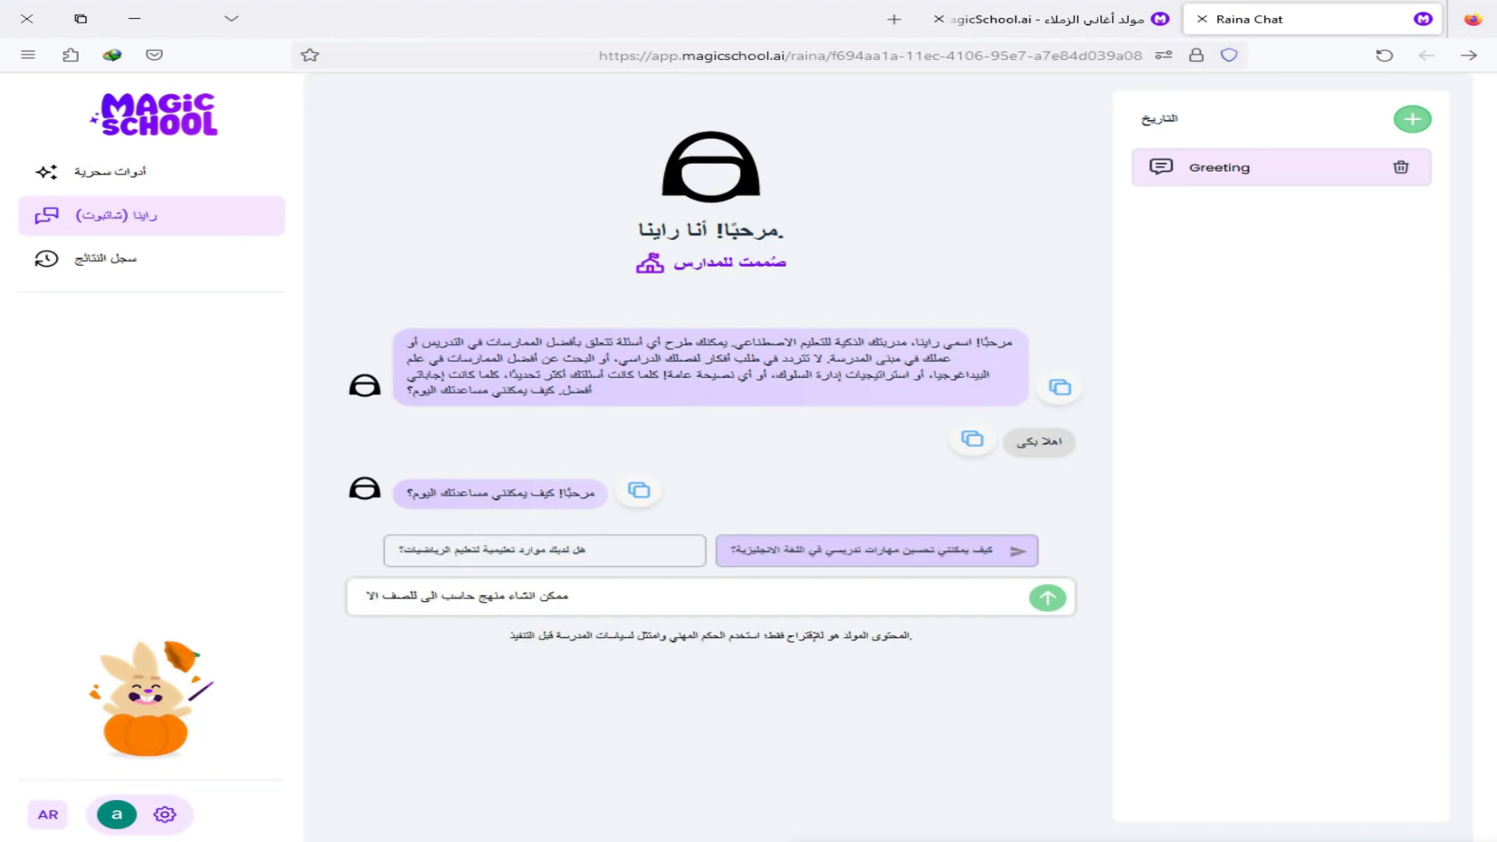
text(ول الثان)
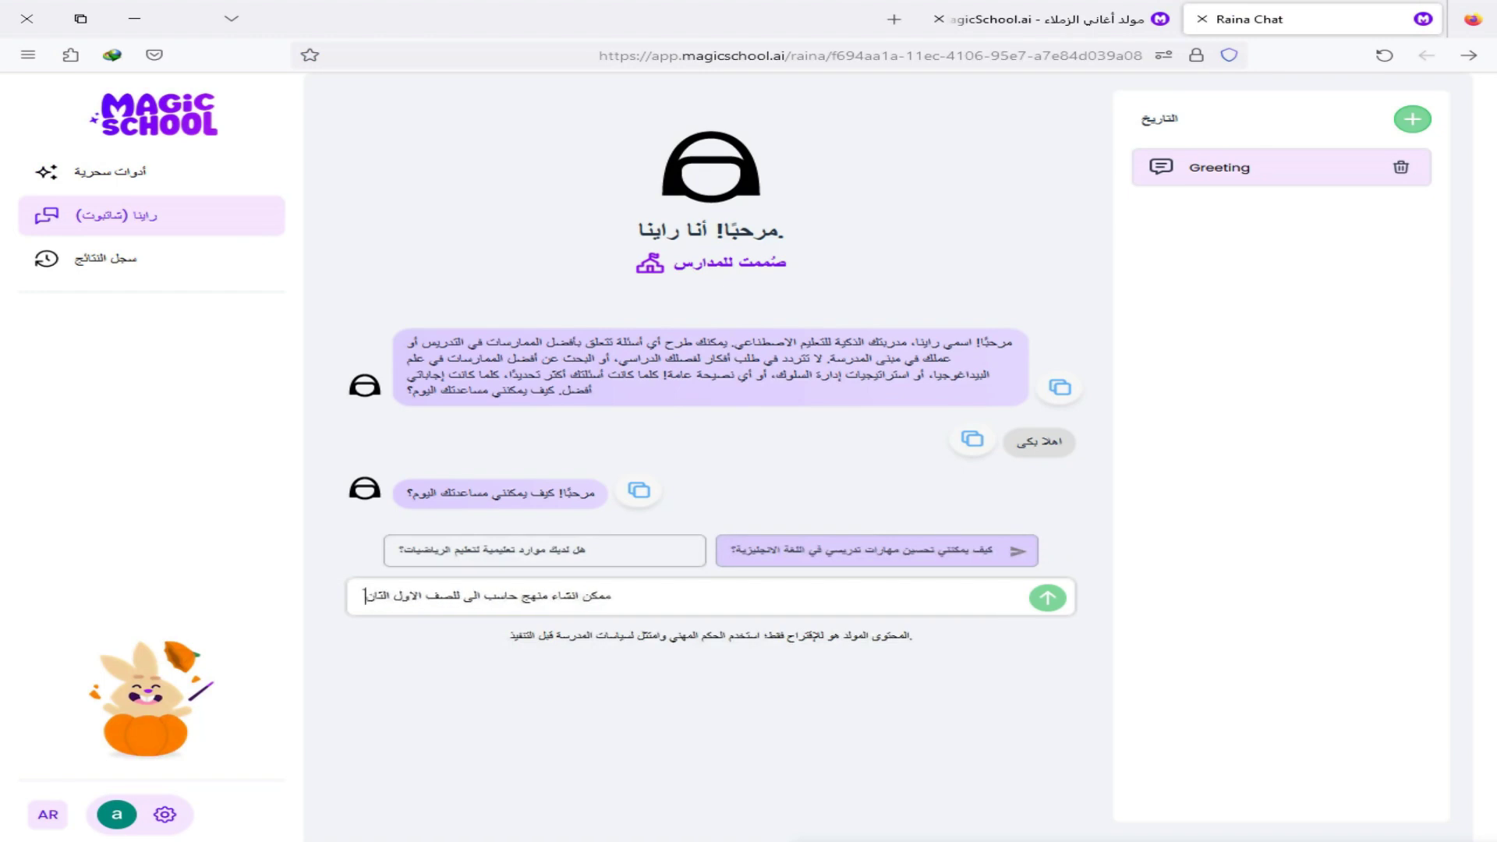
text(وى للغة)
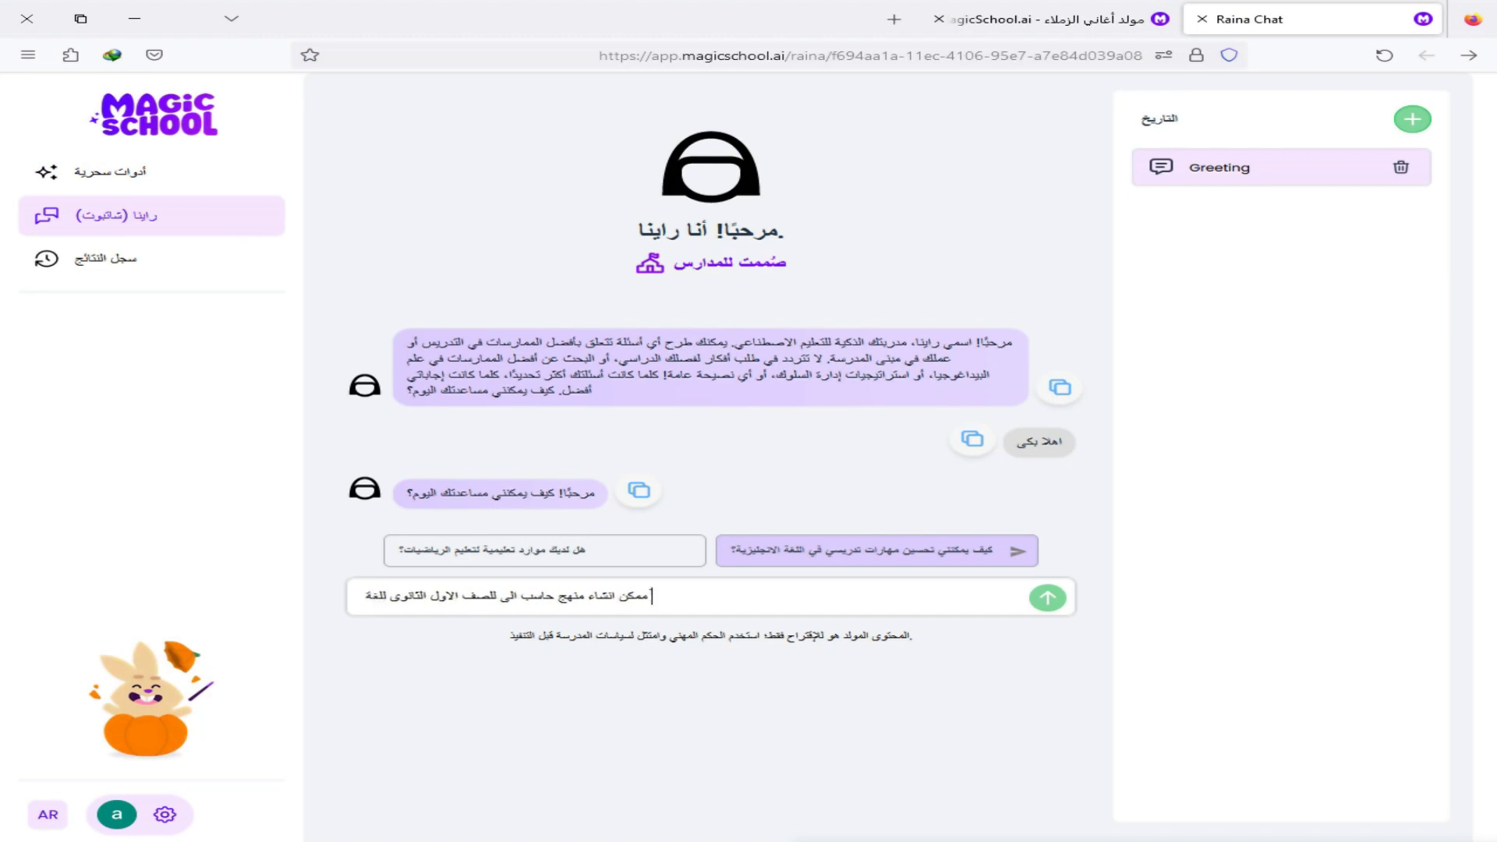
text( الفيجول)
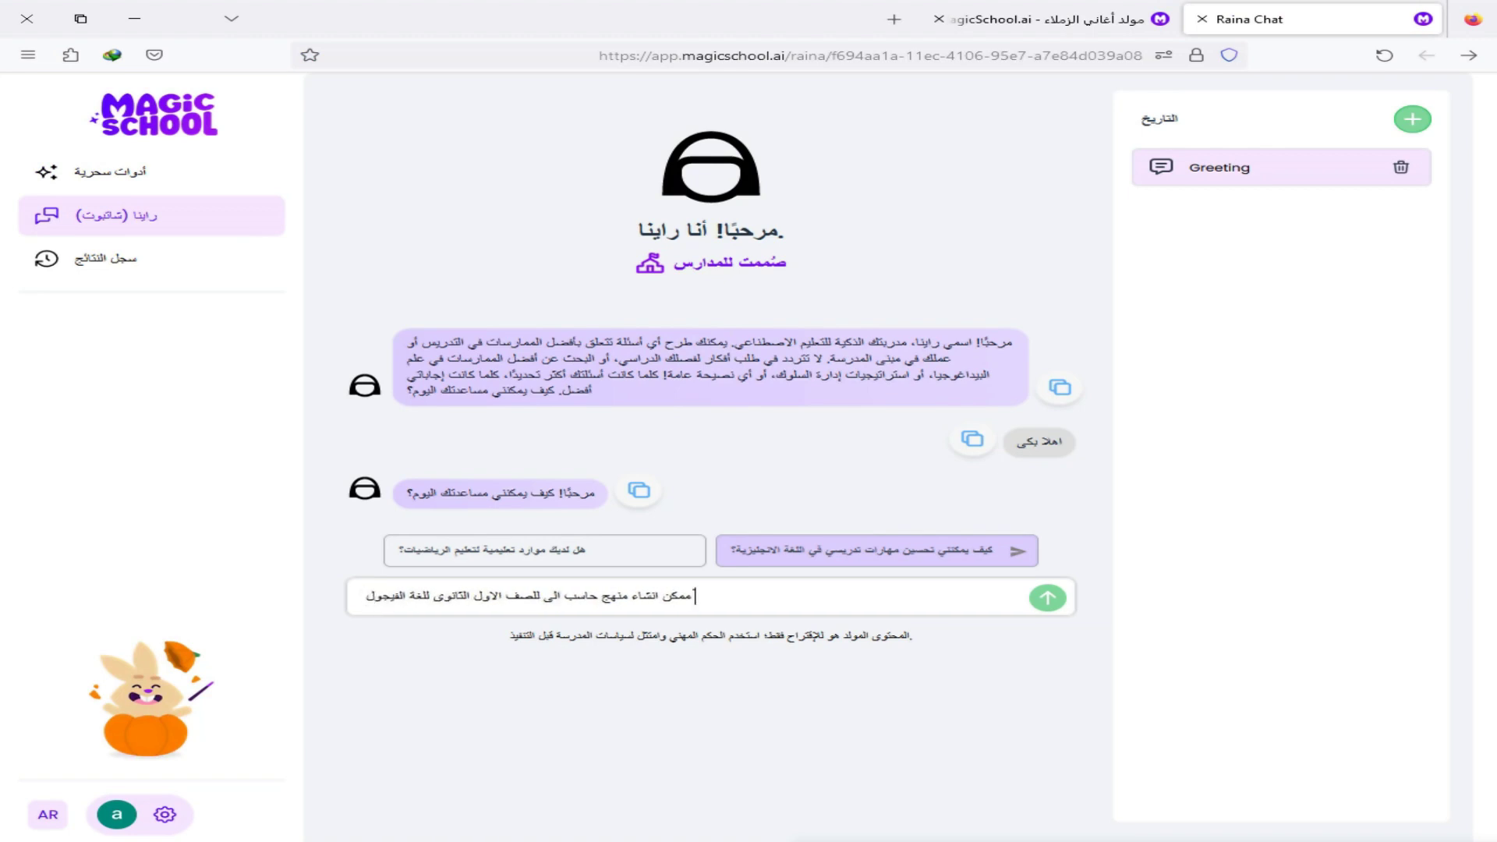
text( بيزك)
key(Return)
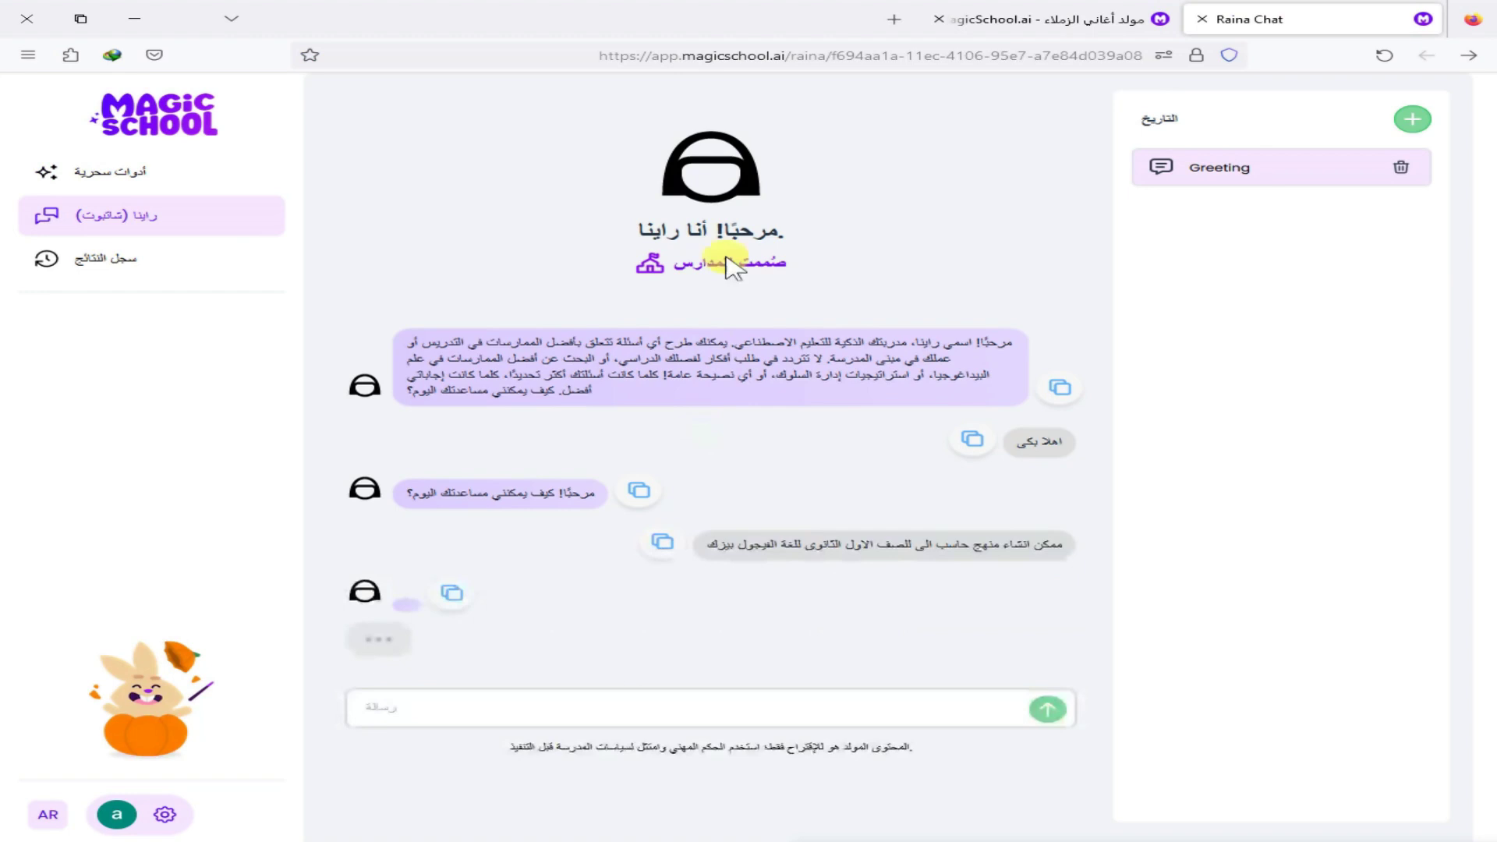